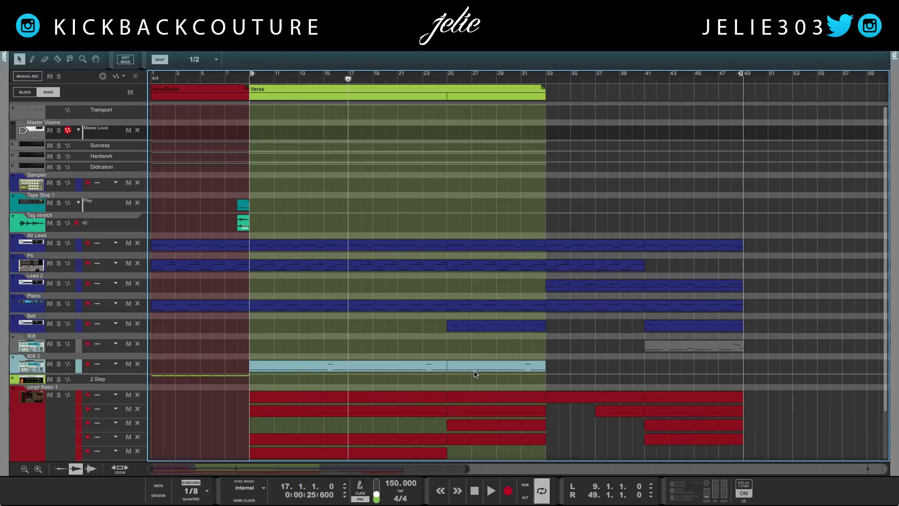
Play back the arrangement from bar 17.
key(space)
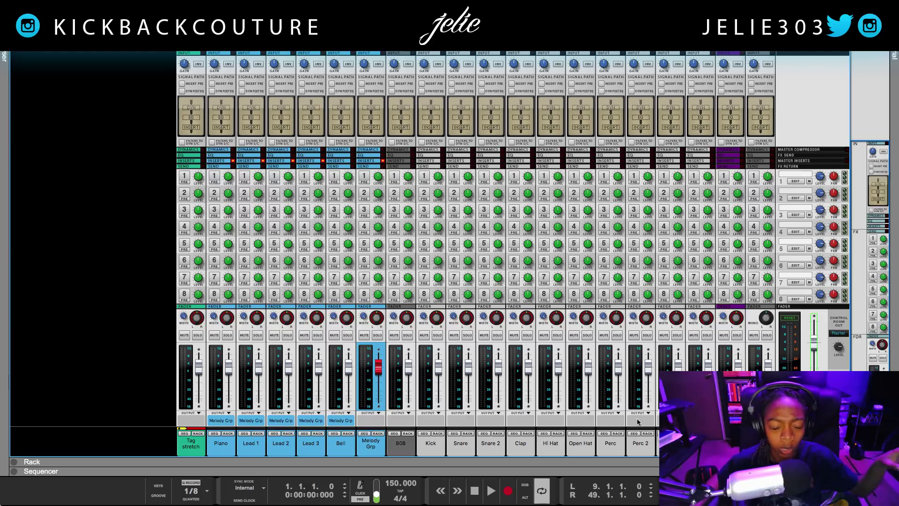
Show the rack and inspect the insert effects of the Lead 1, Lead 2 and Lead 3 mix channels.
double_click(374, 466)
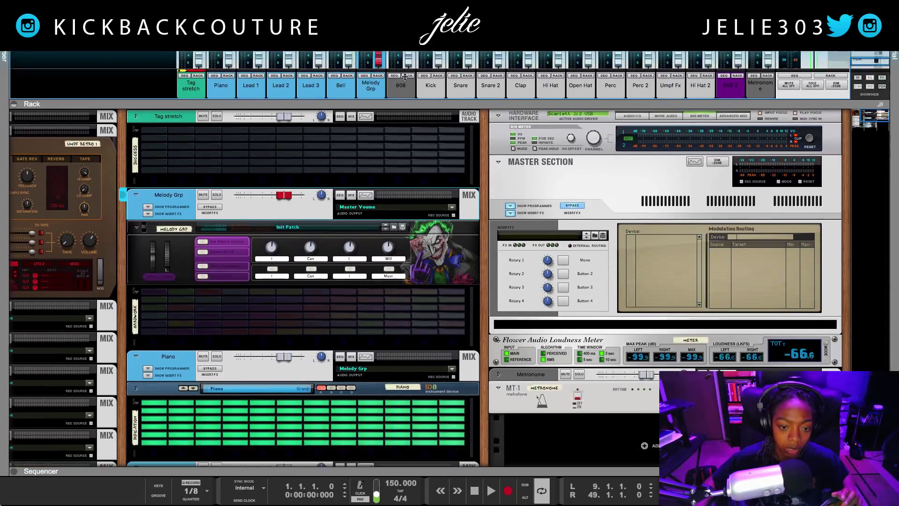
scroll(197, 374, down, 3)
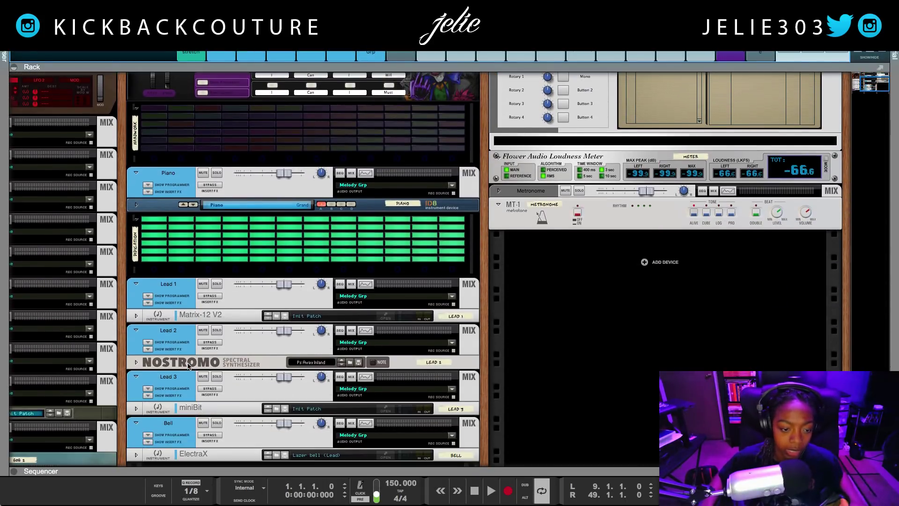
click(148, 303)
click(148, 302)
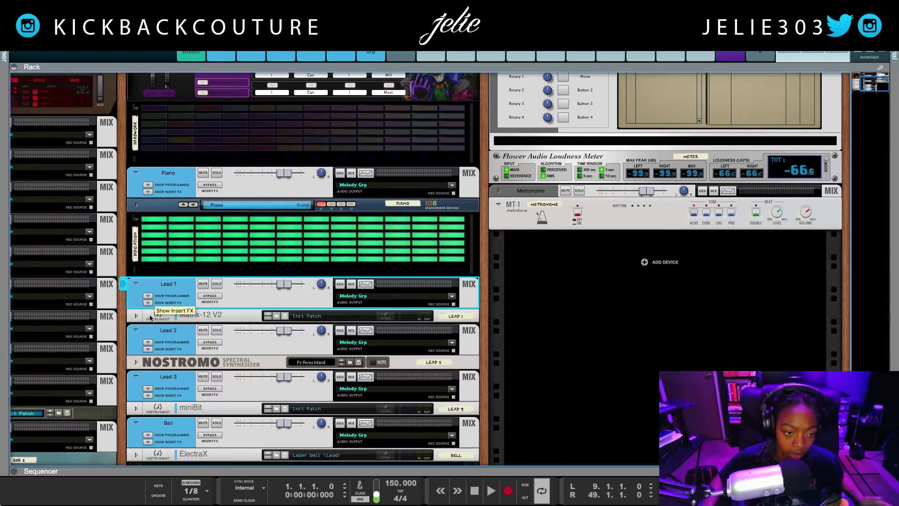
click(148, 349)
click(148, 349)
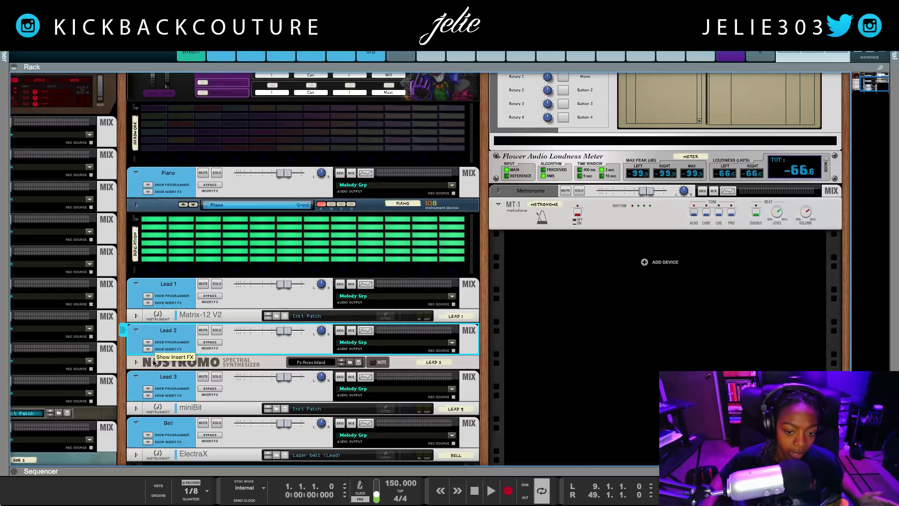
scroll(155, 365, down, 1)
click(157, 377)
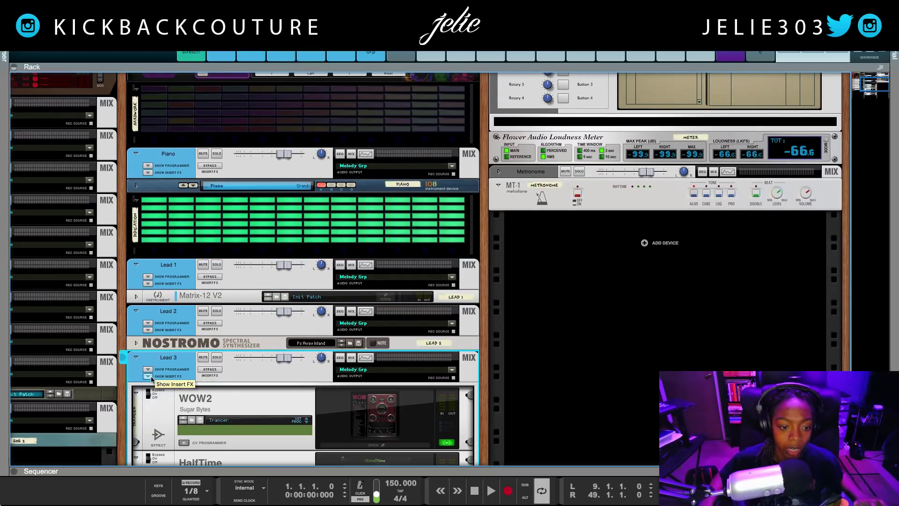
scroll(164, 384, down, 5)
click(147, 278)
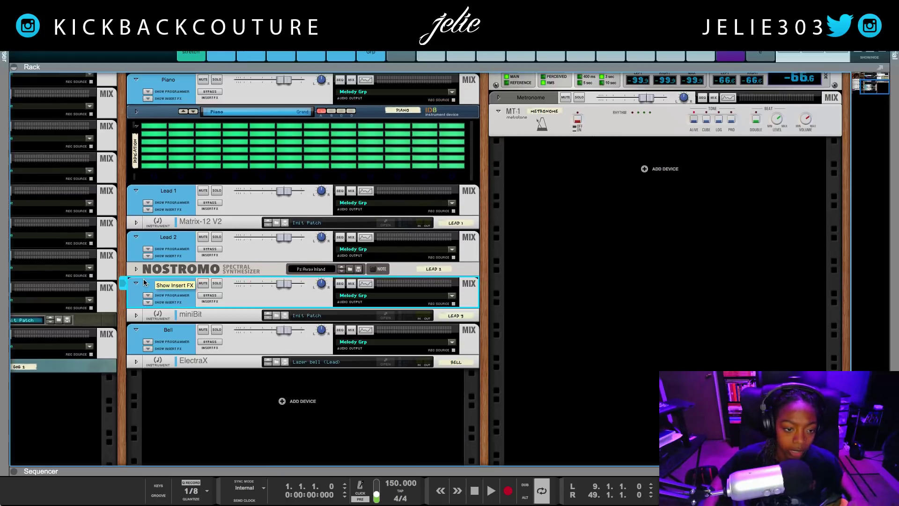
scroll(145, 347, up, 12)
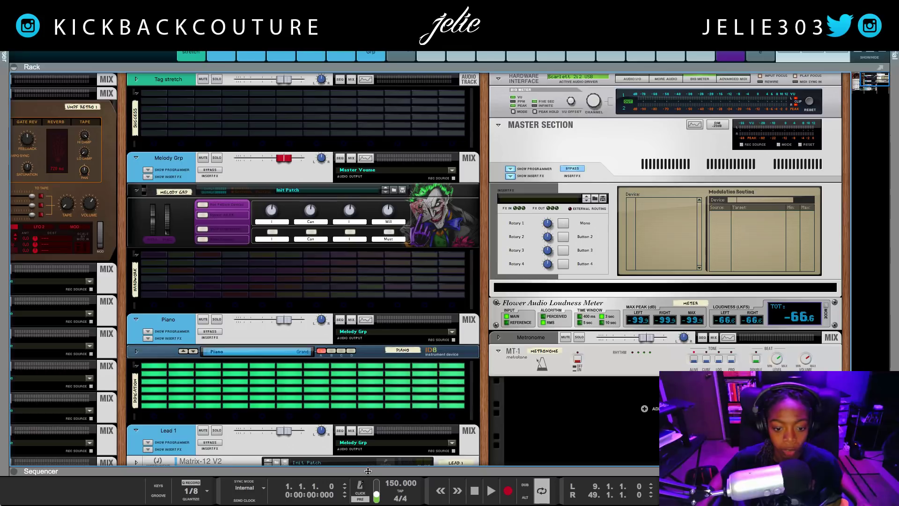
Draw a Hook block in the sequencer from bar 33 to bar 49, directly after the Verse block.
key(F7)
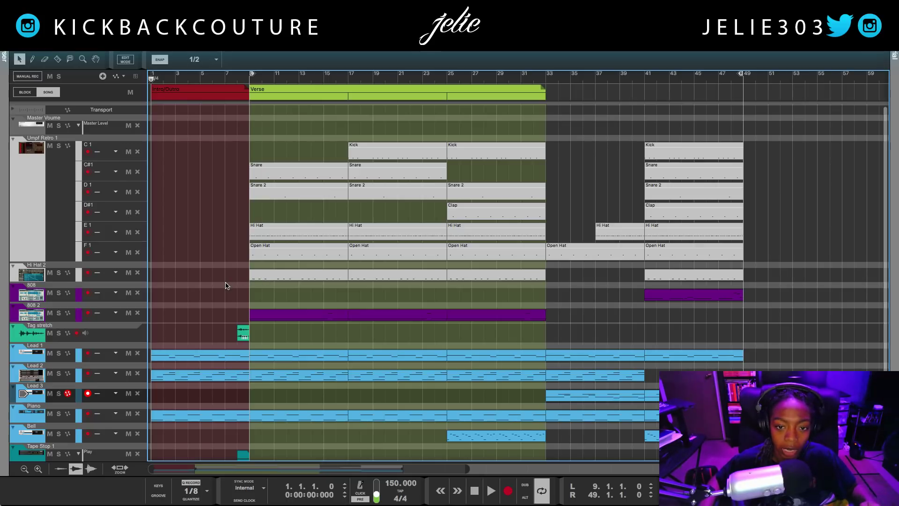
click(34, 60)
click(329, 62)
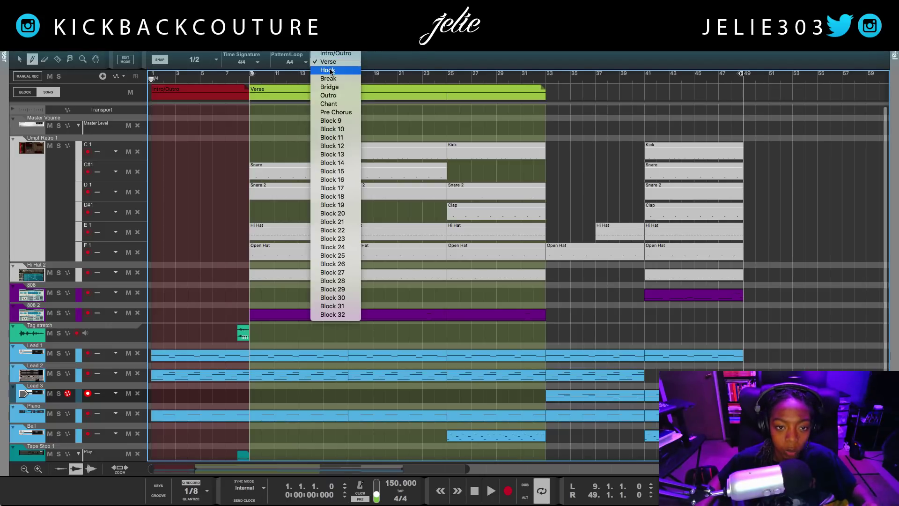
click(329, 70)
drag(551, 92, 743, 96)
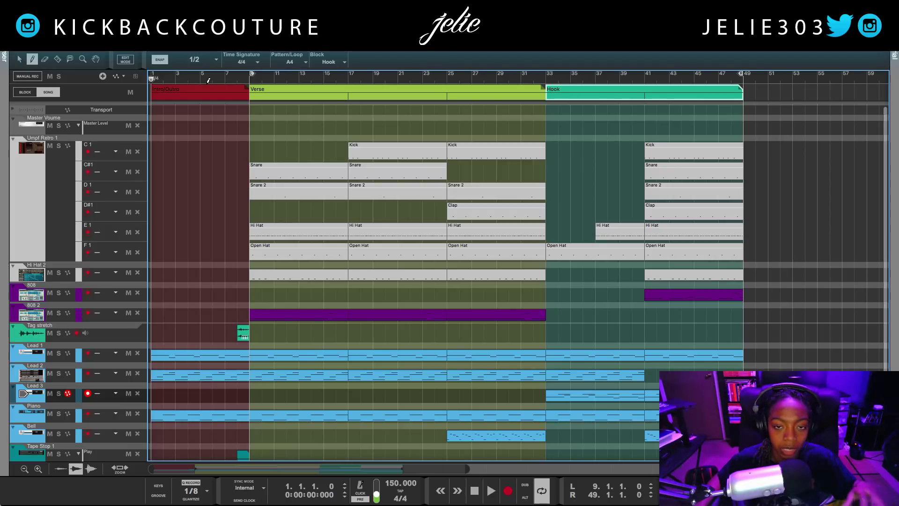
click(22, 60)
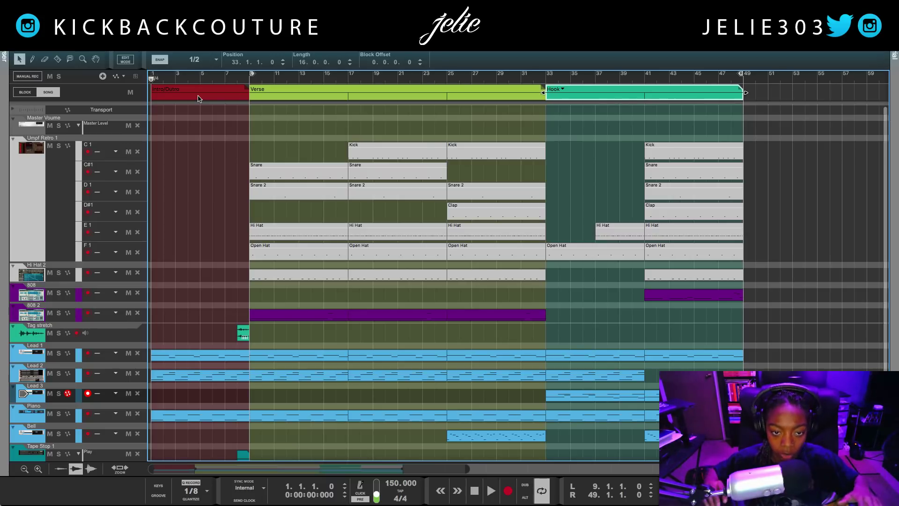
click(185, 165)
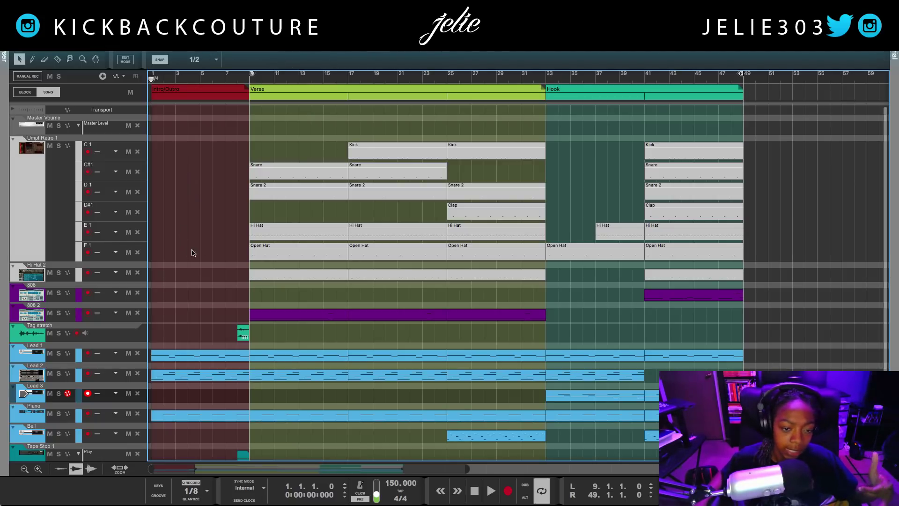
Review the track order of the drum and bass tracks: Umpf Retro 1, Hi Hat 2, 808 and 808 2.
scroll(96, 330, down, 3)
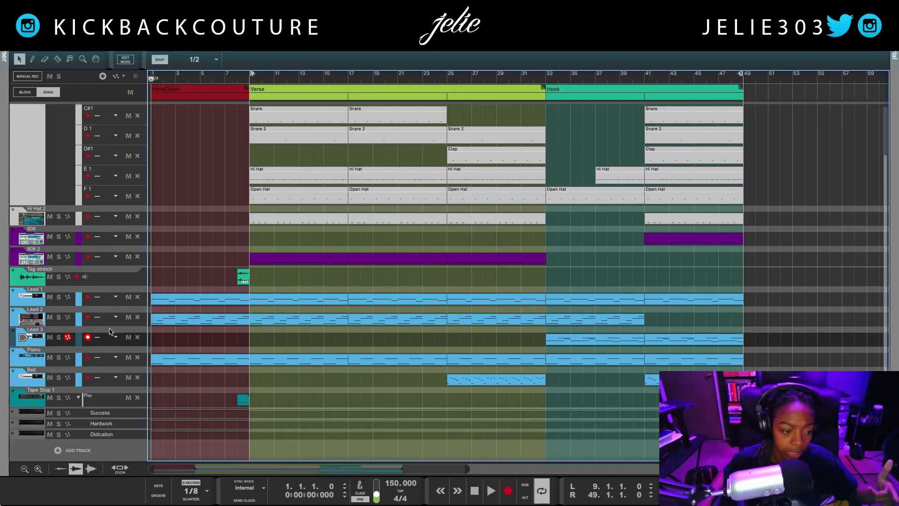
scroll(112, 328, up, 3)
click(20, 217)
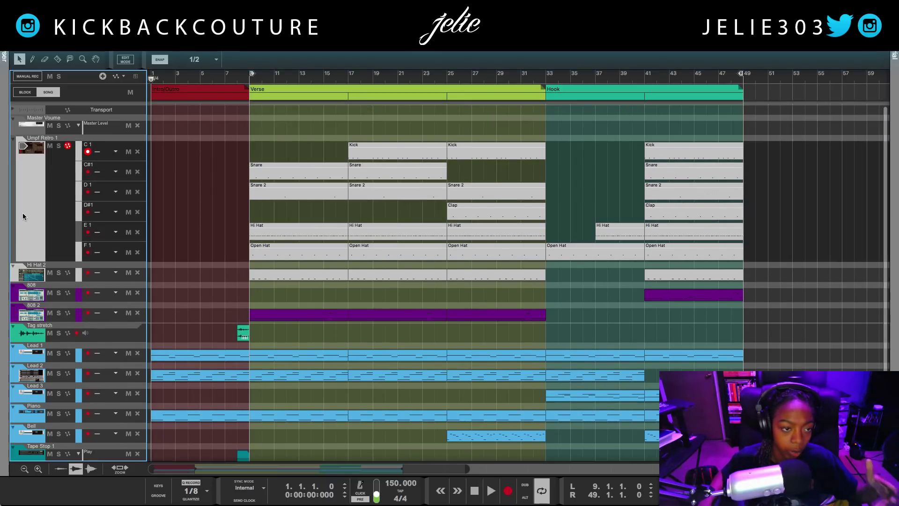
click(40, 273)
click(34, 293)
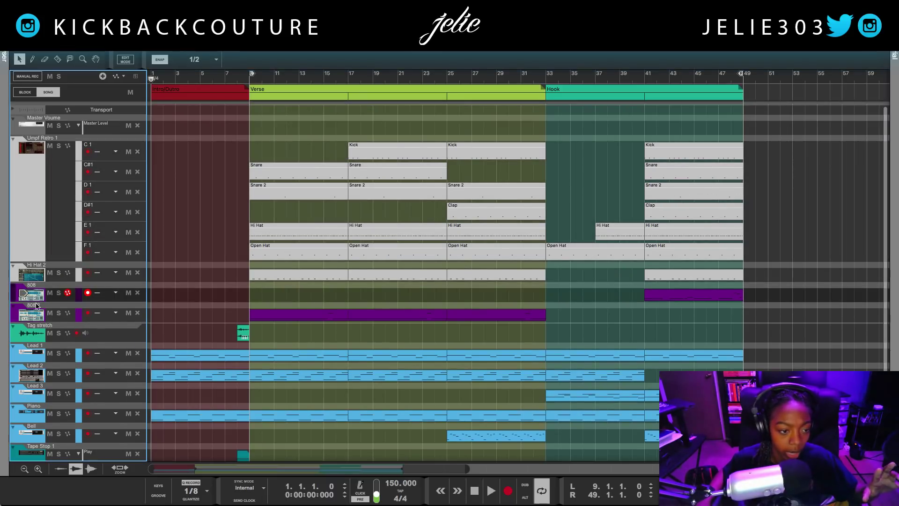
click(35, 312)
click(26, 240)
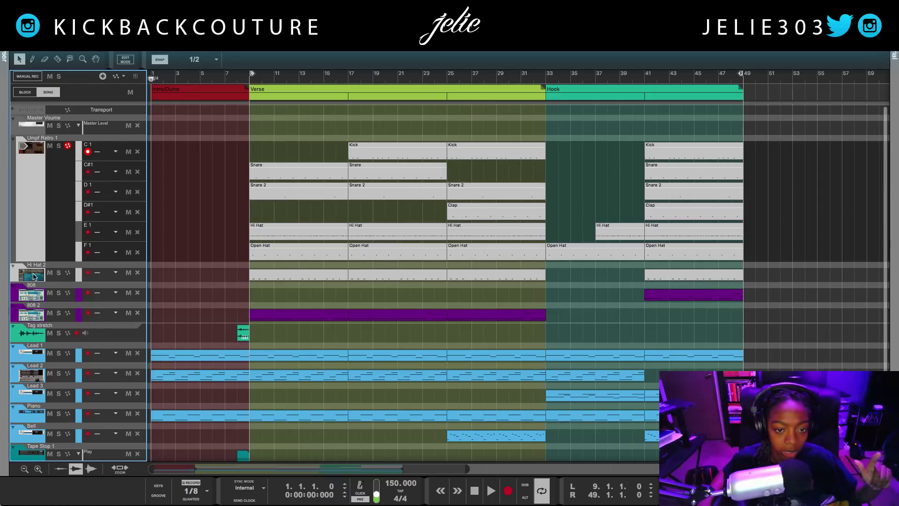
click(34, 275)
Move the Tag stretch track directly above the Umpf Retro 1 track.
click(38, 334)
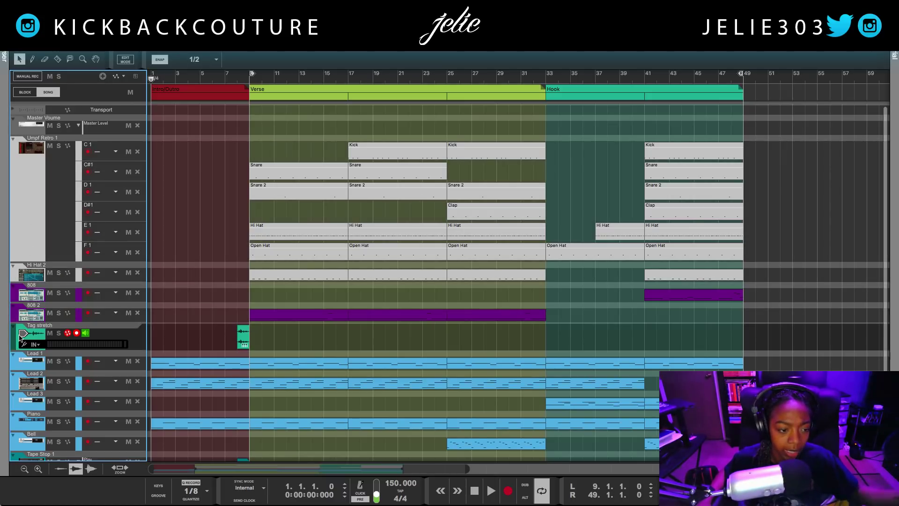
drag(14, 337, 35, 140)
Review the melody tracks Lead 1 through Bell and the Tape Stop 1 clip at the end of the intro.
scroll(107, 299, down, 3)
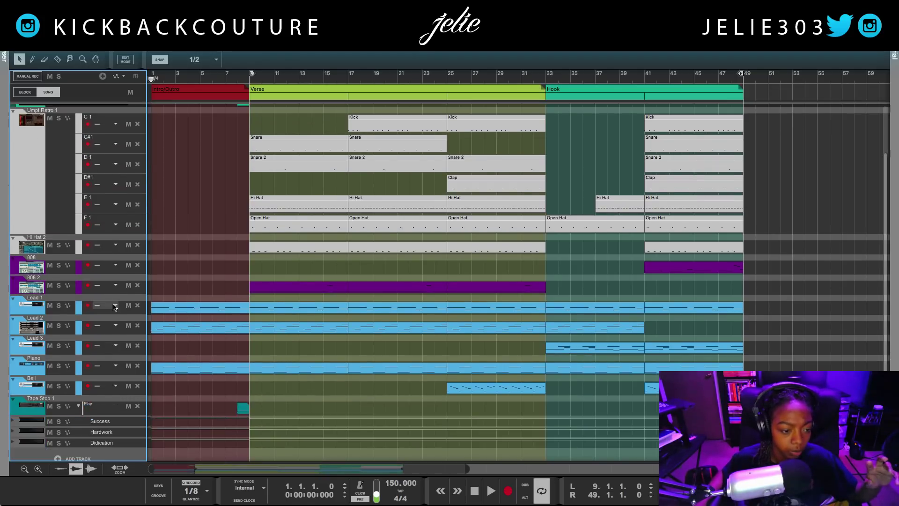
click(30, 313)
click(38, 325)
click(37, 339)
click(38, 353)
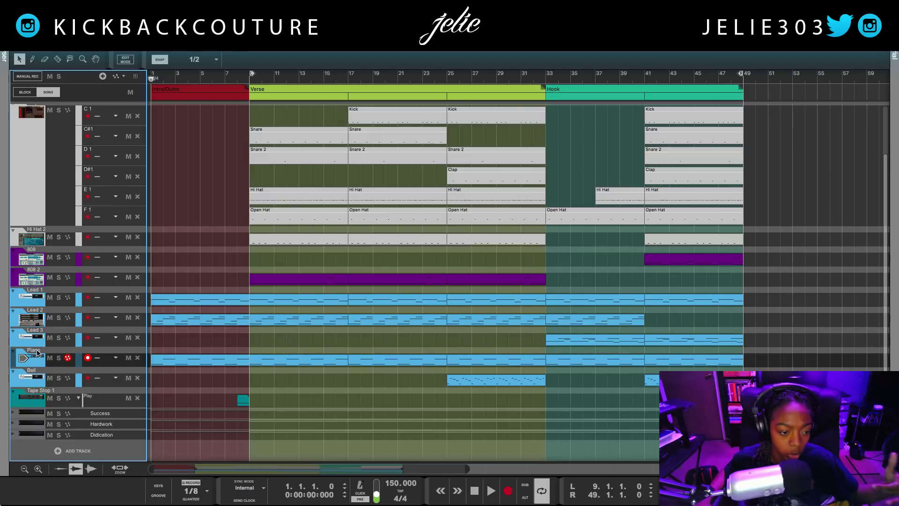
click(39, 378)
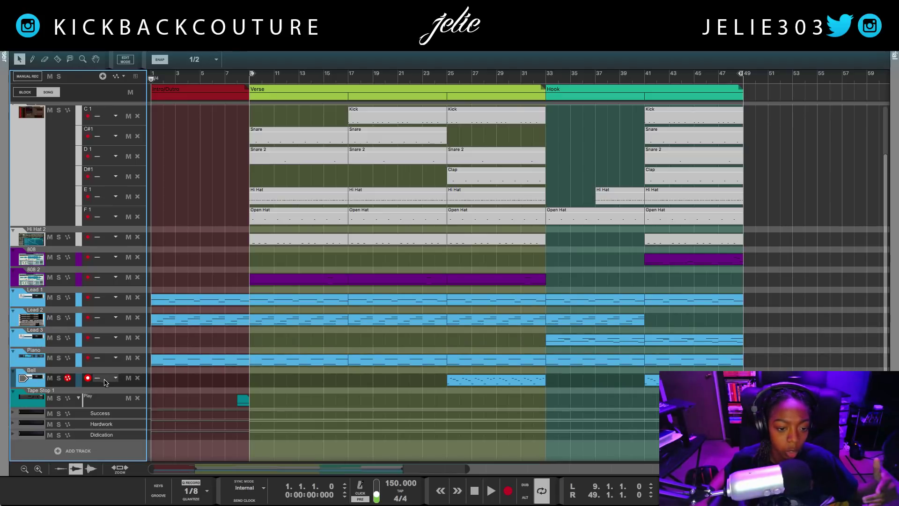
click(245, 404)
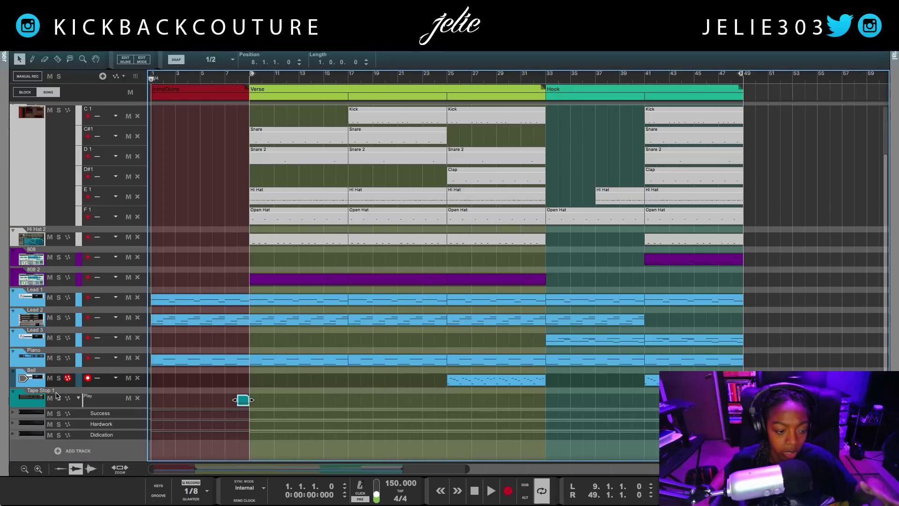
scroll(170, 407, up, 3)
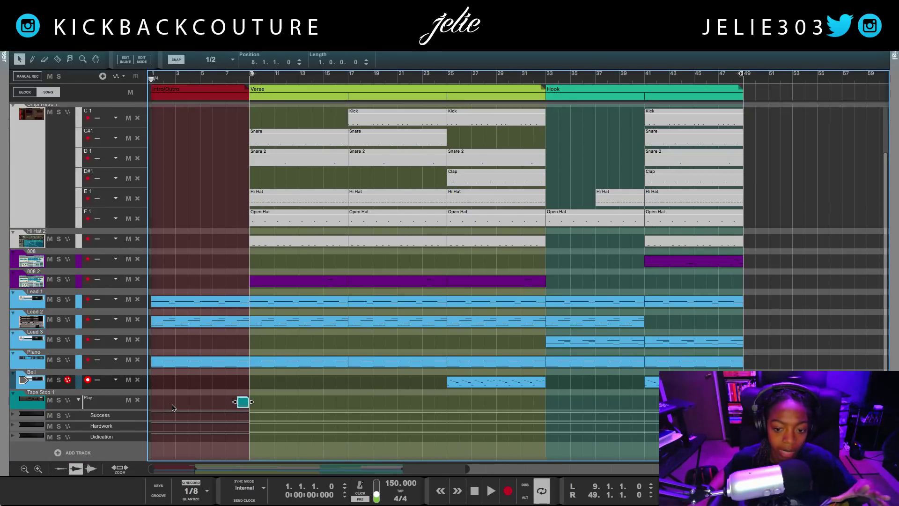
scroll(172, 407, down, 3)
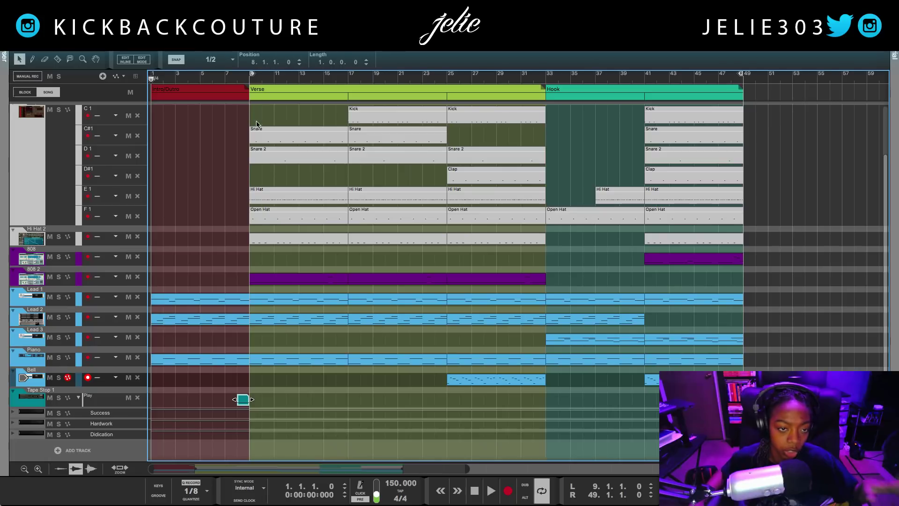
Fold the Umpf Retro 1 drum device in the rack.
key(F6)
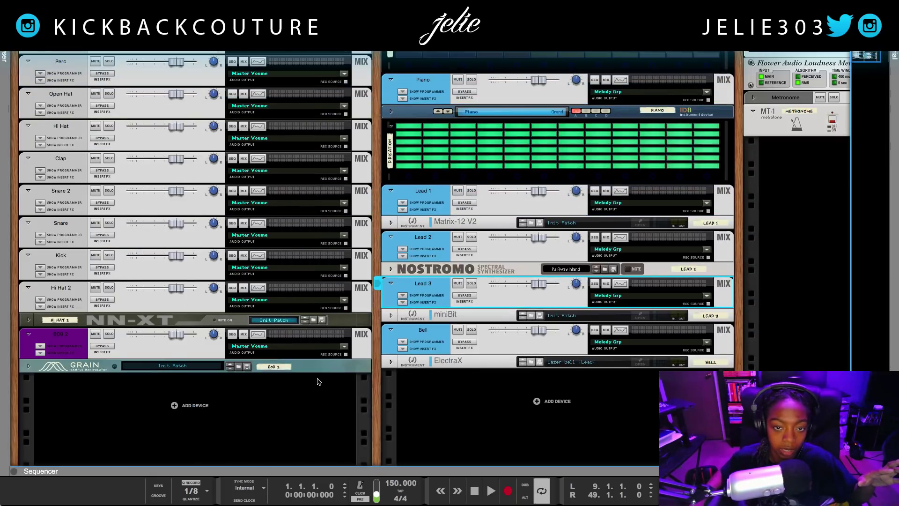
scroll(318, 390, up, 5)
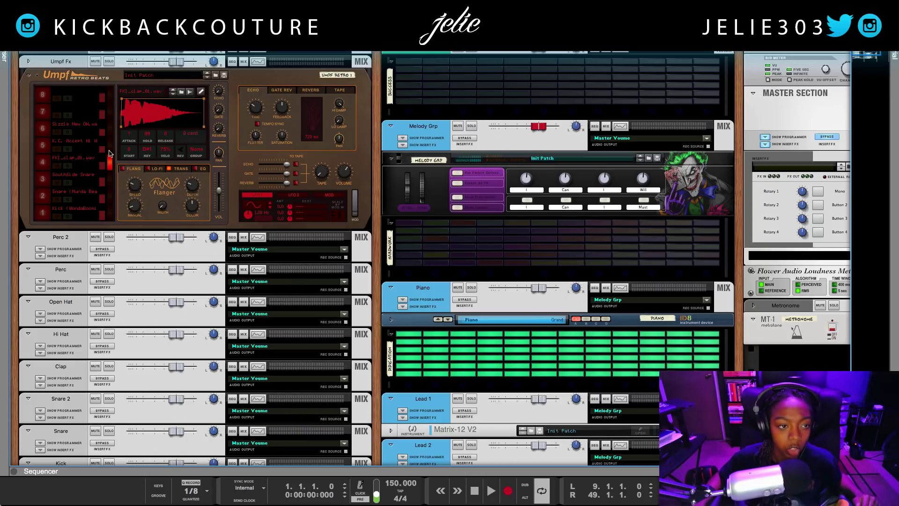
click(29, 75)
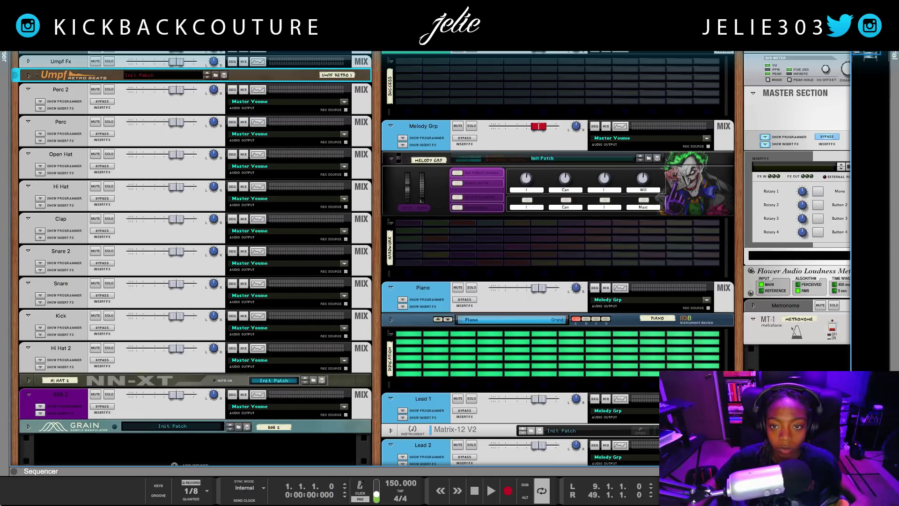
Show the mixer and sequencer together, enlarging the sequencer to fill the area beneath the mixer's channel names.
key(F5)
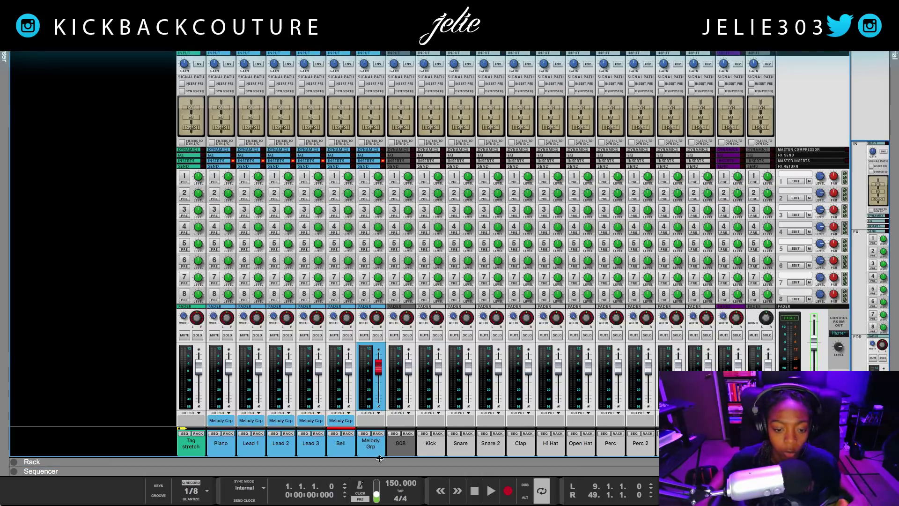
click(391, 470)
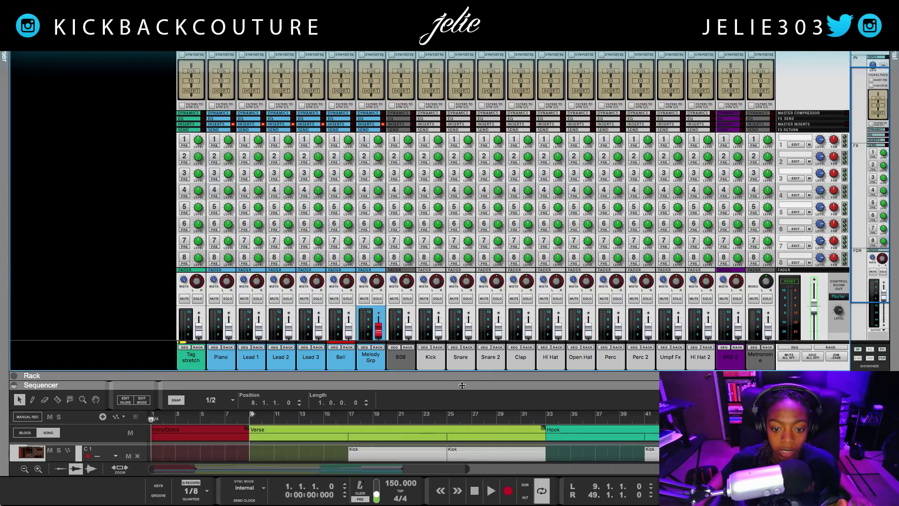
drag(462, 386, 487, 201)
Sort the device groups of all sequencer tracks so the mixer channels follow the track order.
scroll(178, 360, down, 3)
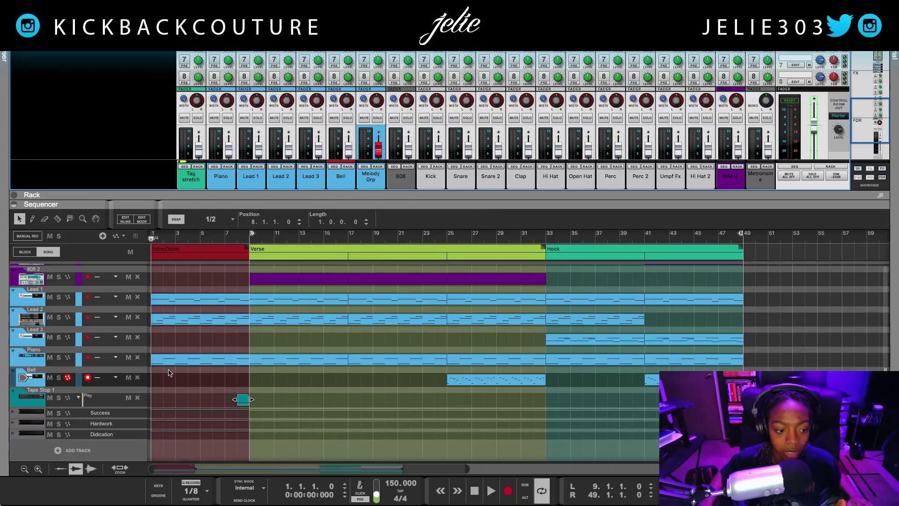
scroll(180, 363, up, 5)
click(181, 373)
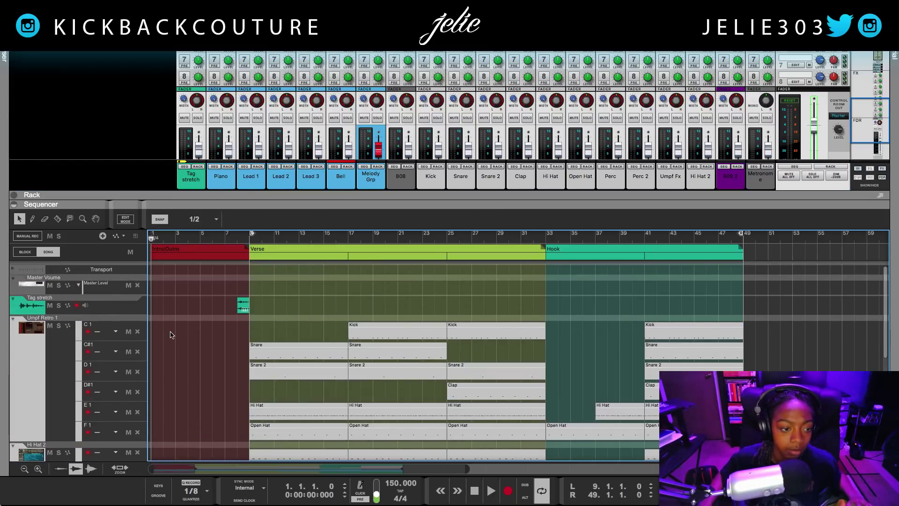
scroll(174, 341, down, 5)
scroll(141, 342, up, 4)
scroll(45, 326, up, 1)
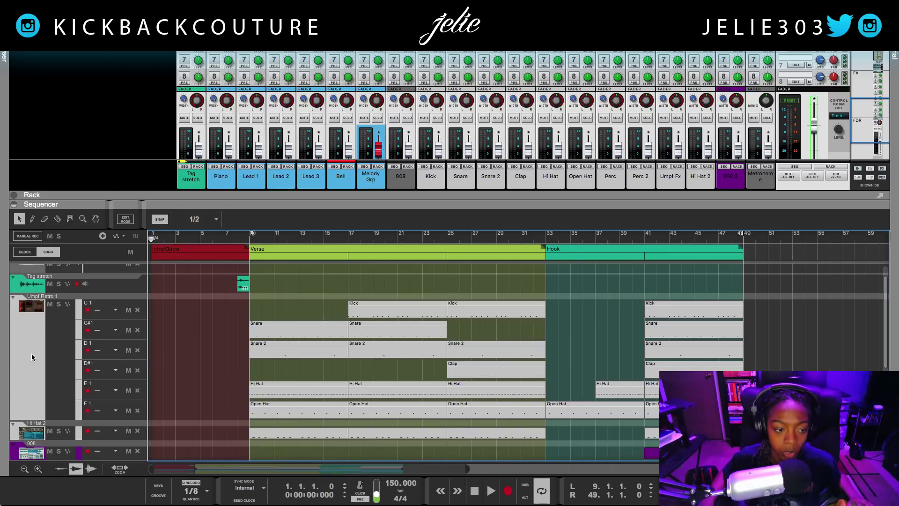
click(23, 334)
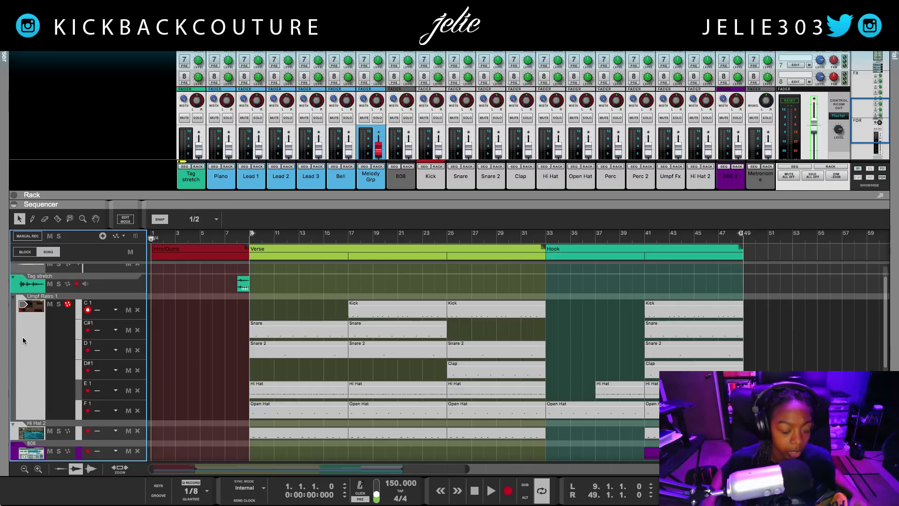
scroll(35, 345, up, 1)
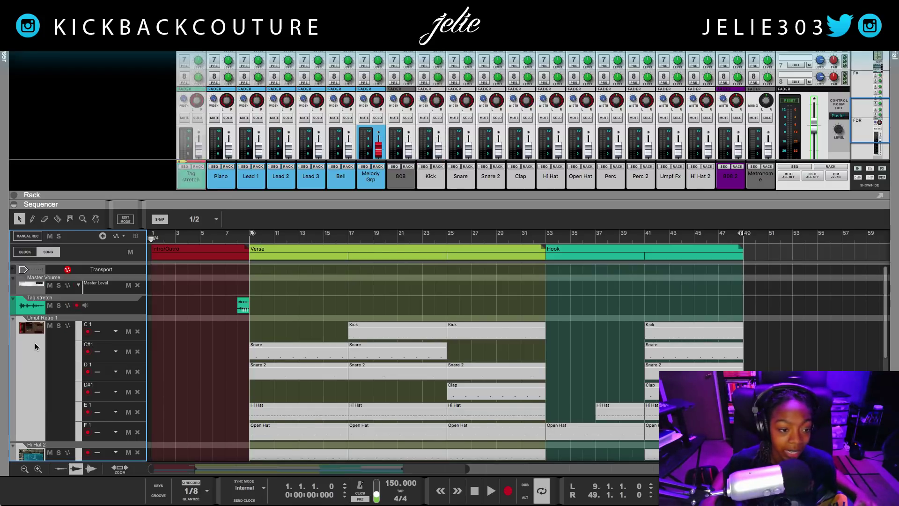
right_click(13, 345)
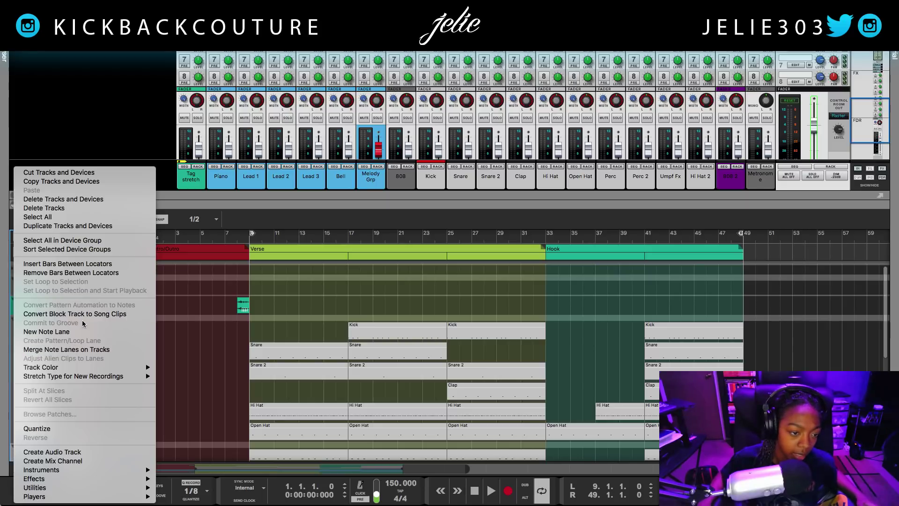
click(87, 250)
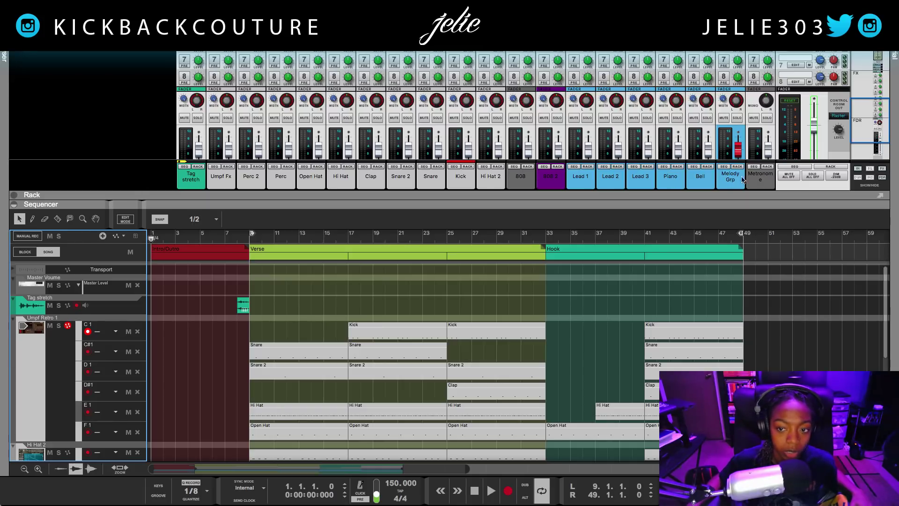
Change the 808 mixer channel's colour to purple to match the 808 2 channel.
scroll(71, 388, down, 10)
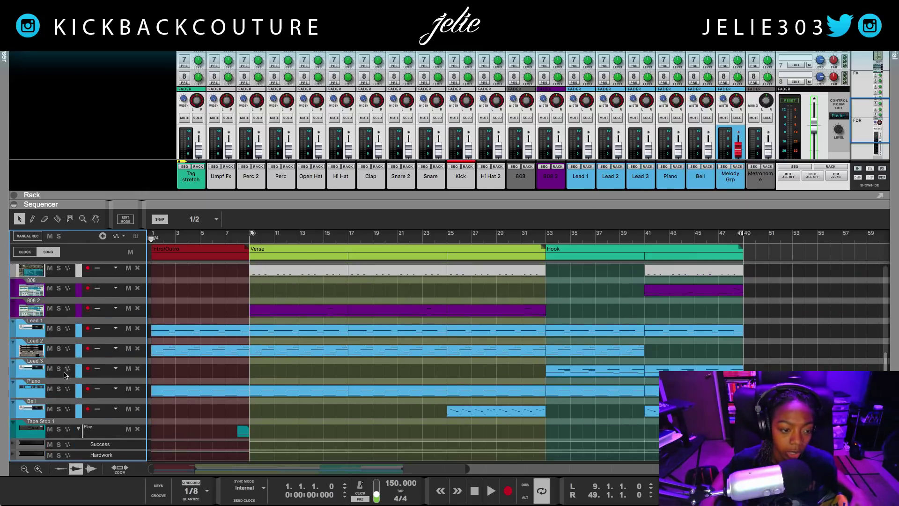
scroll(65, 372, up, 10)
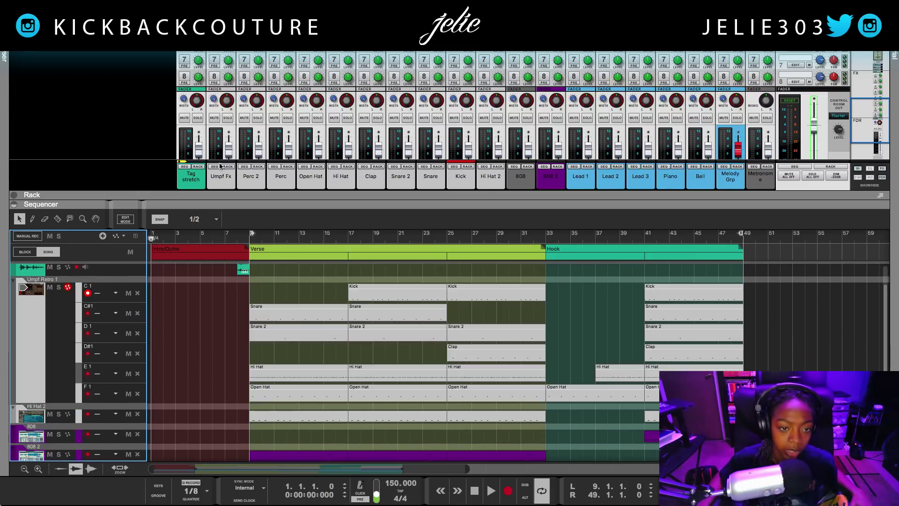
right_click(528, 182)
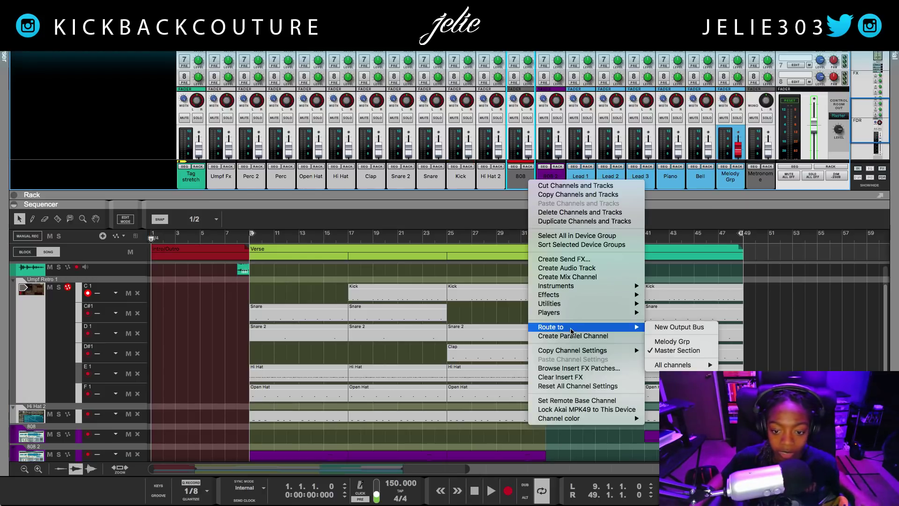
mouse_move(609, 418)
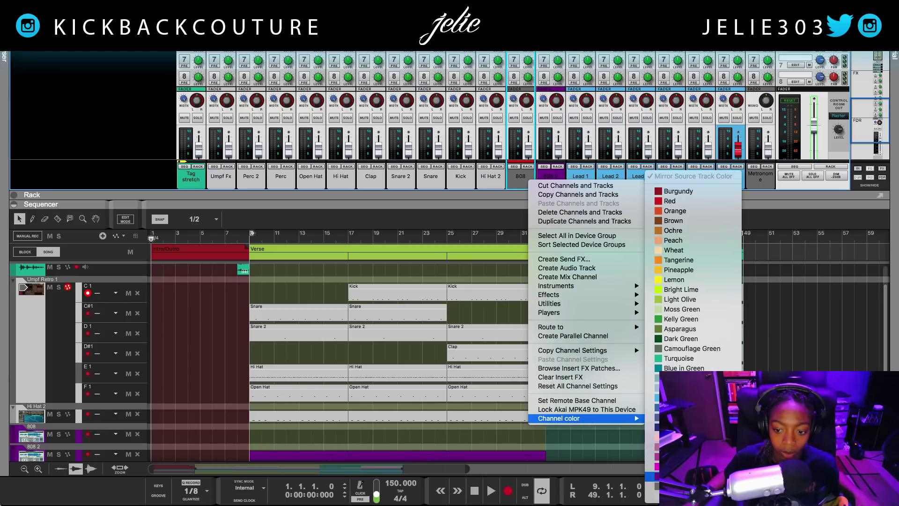
click(675, 476)
right_click(518, 178)
key(Escape)
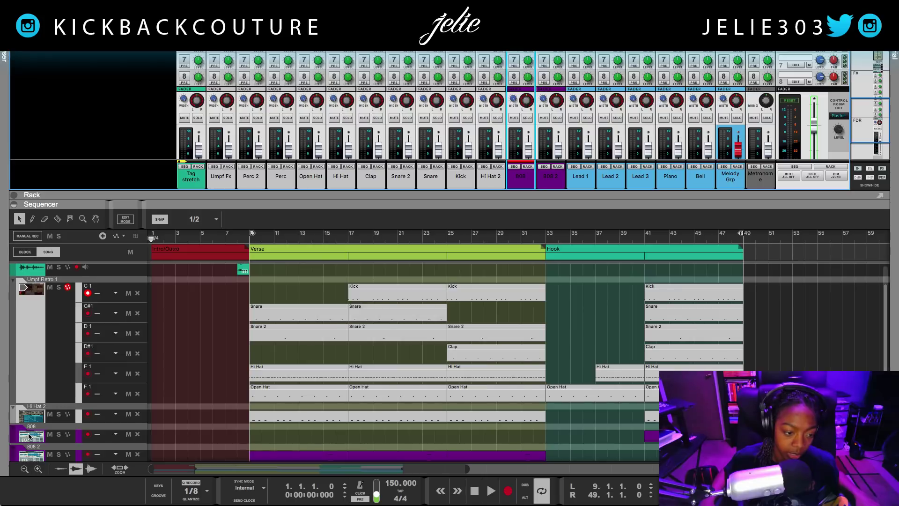
Recolour the 808 and 808 2 mixer channels together in turquoise.
click(217, 435)
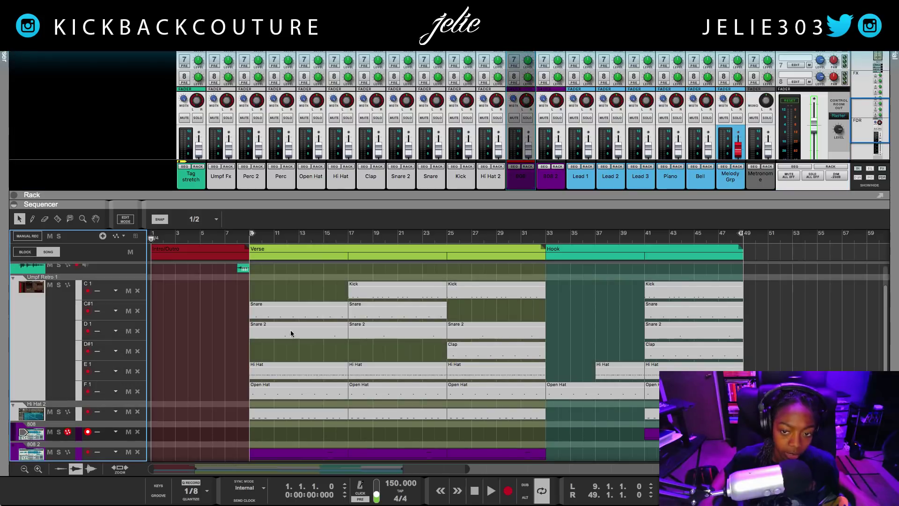
click(542, 183)
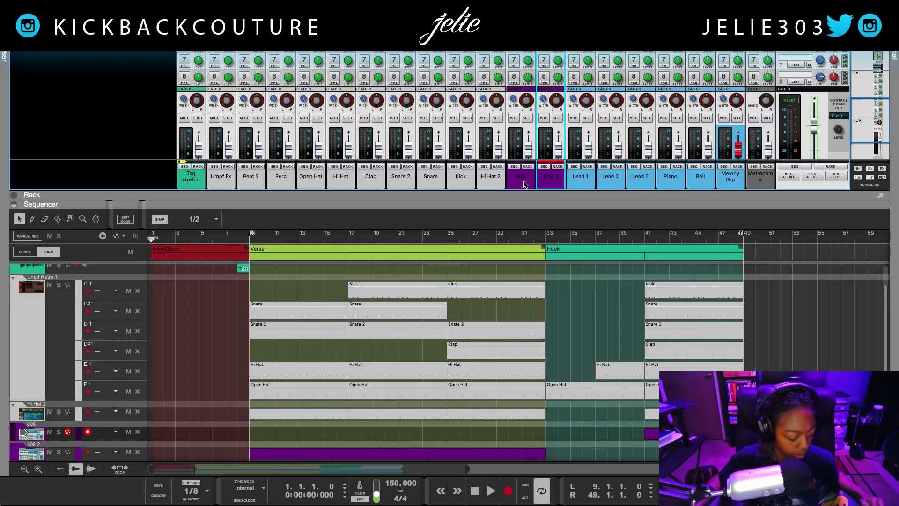
shift+click(525, 184)
right_click(525, 182)
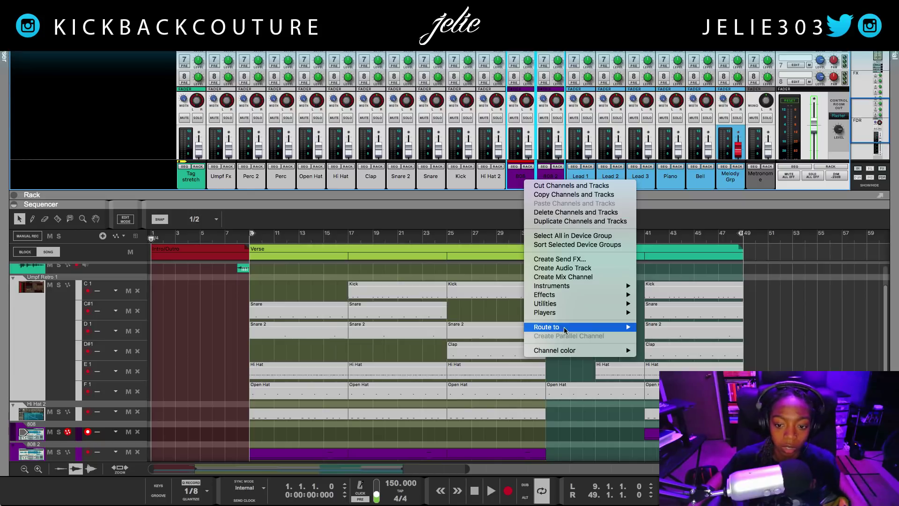
mouse_move(581, 350)
click(687, 358)
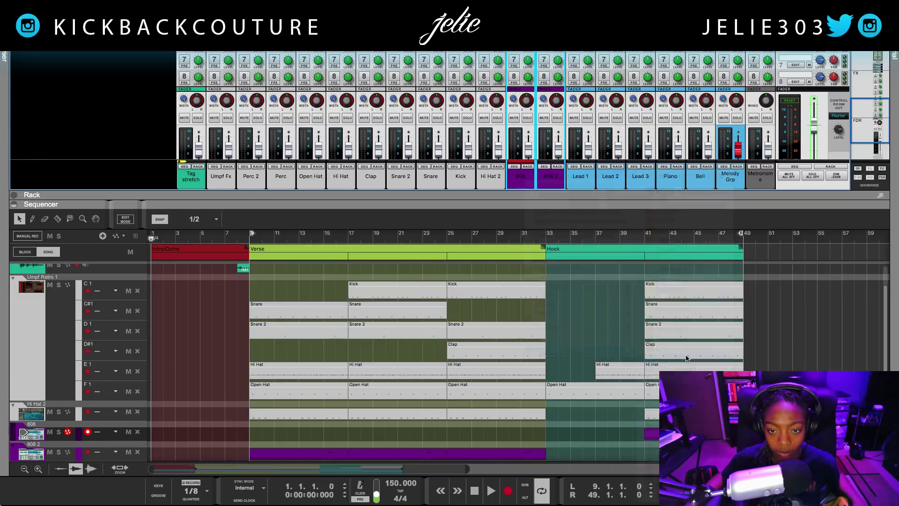
click(785, 338)
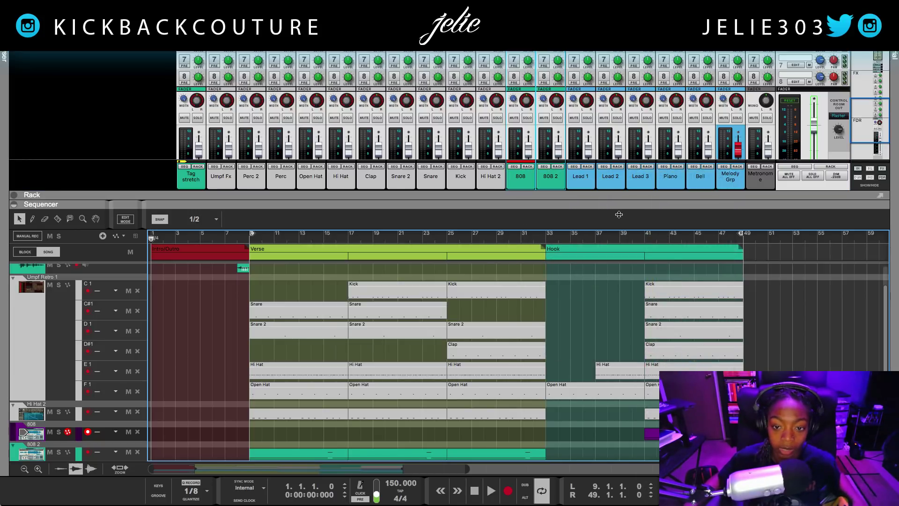
drag(607, 201, 608, 203)
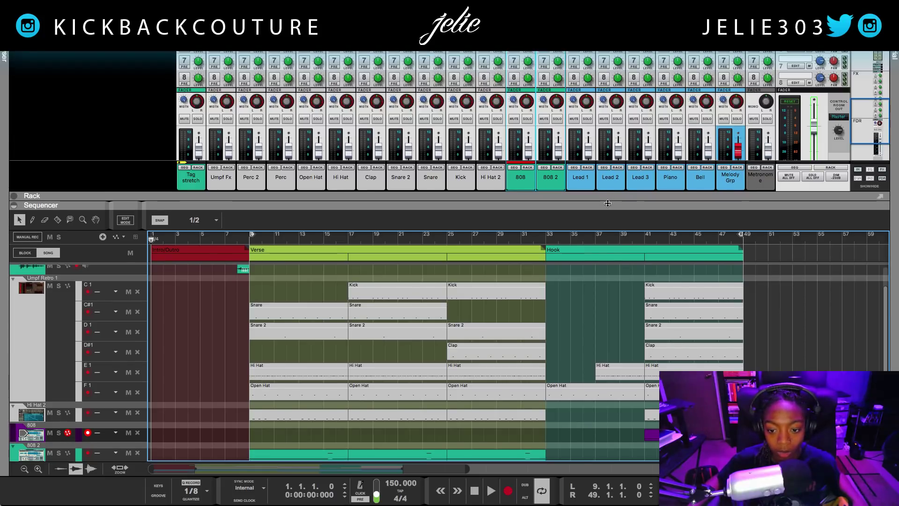
scroll(237, 396, down, 1)
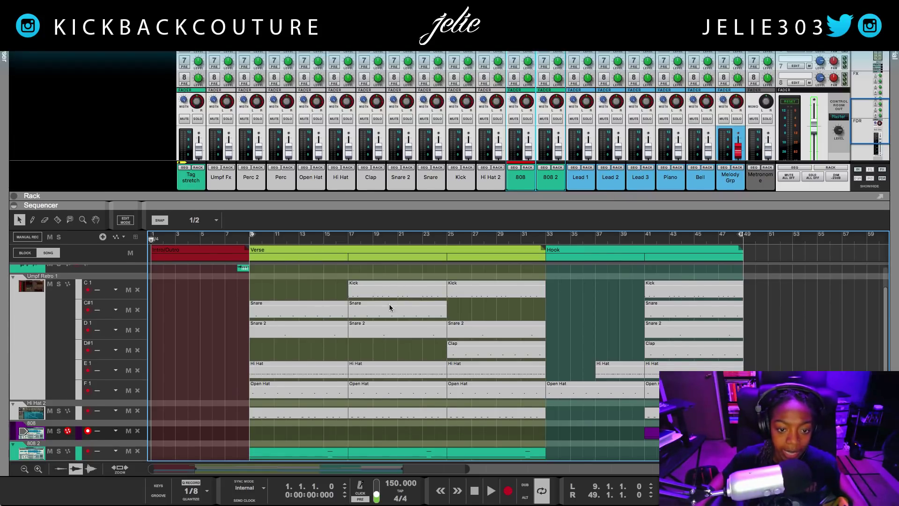
drag(760, 288, 263, 389)
click(228, 378)
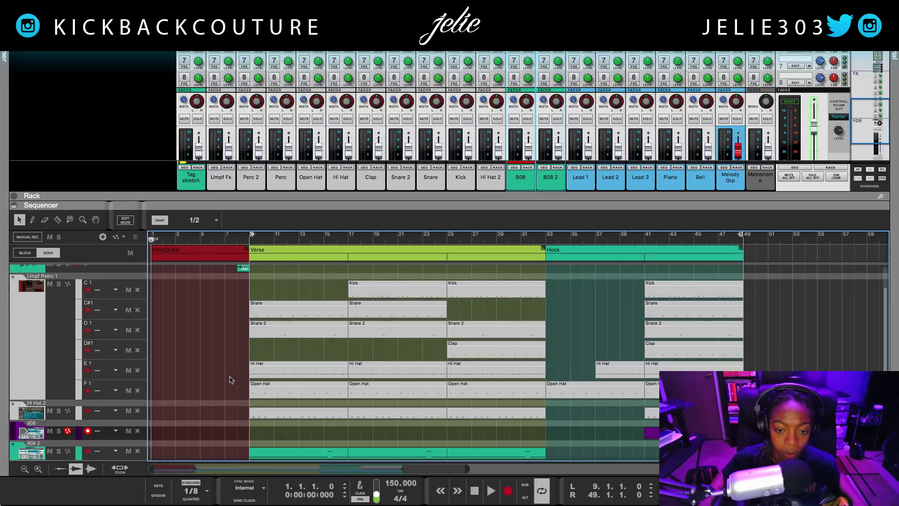
Label all clips on the Hi Hat 2 track as "Hi Hat 2".
drag(236, 418, 654, 416)
right_click(655, 416)
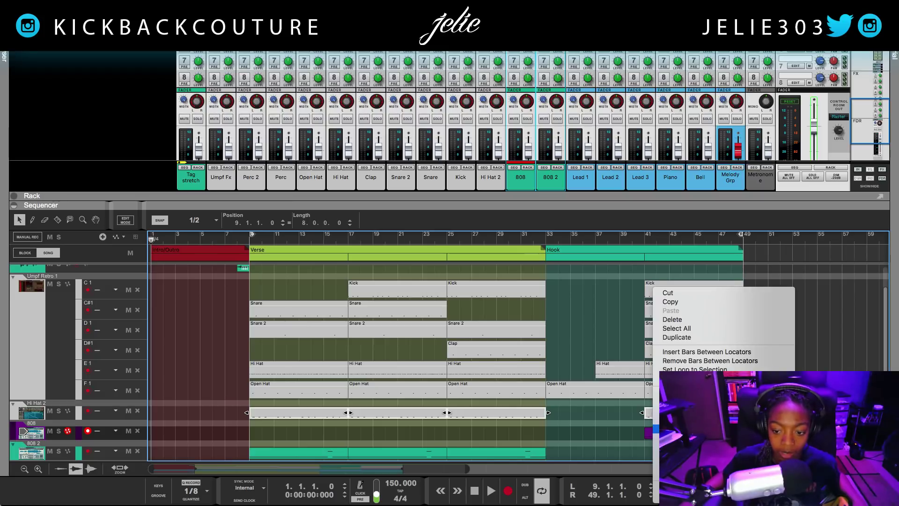
mouse_move(705, 477)
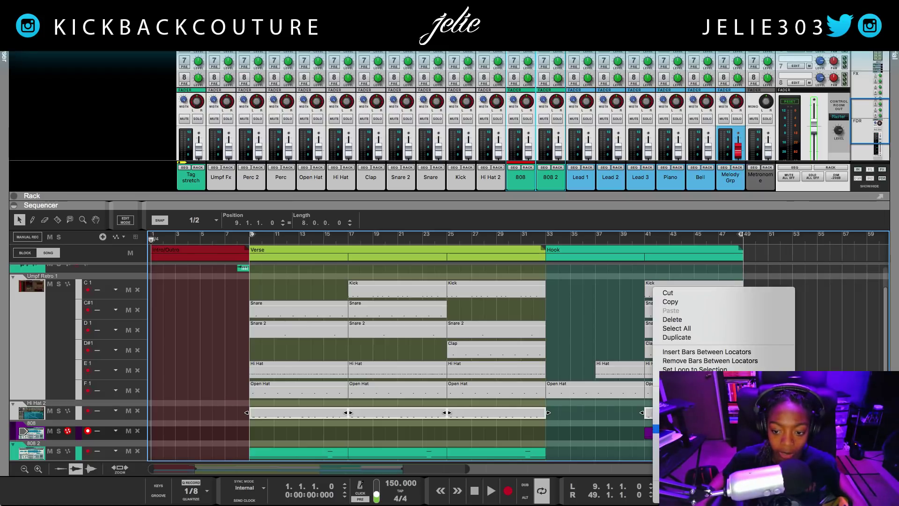
click(705, 468)
text(H)
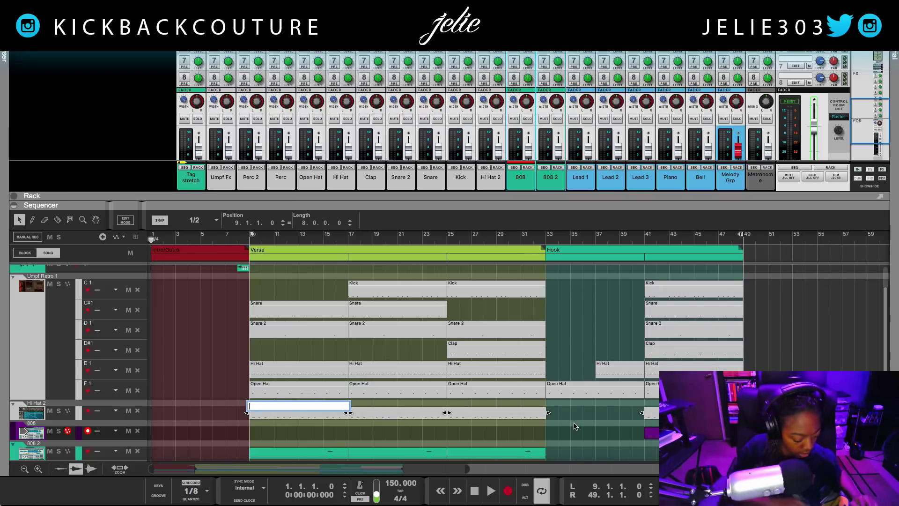
text(I HA)
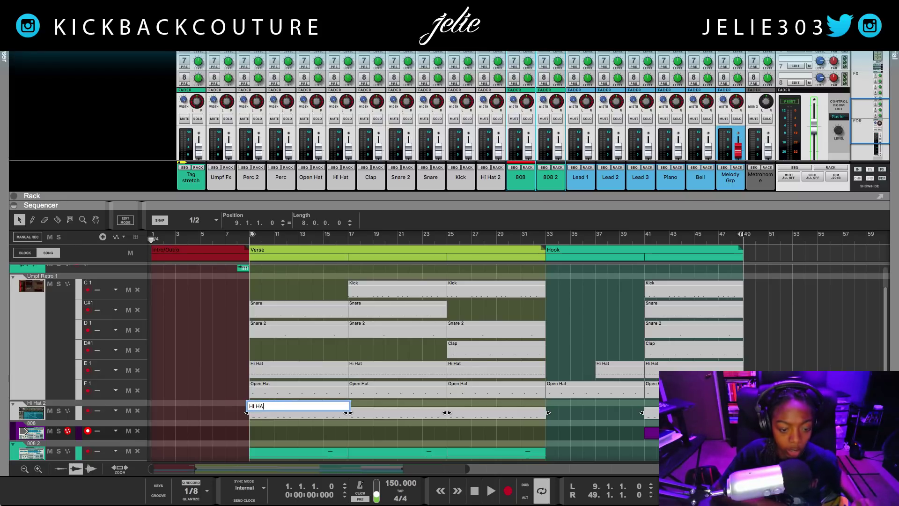
text(T 2i)
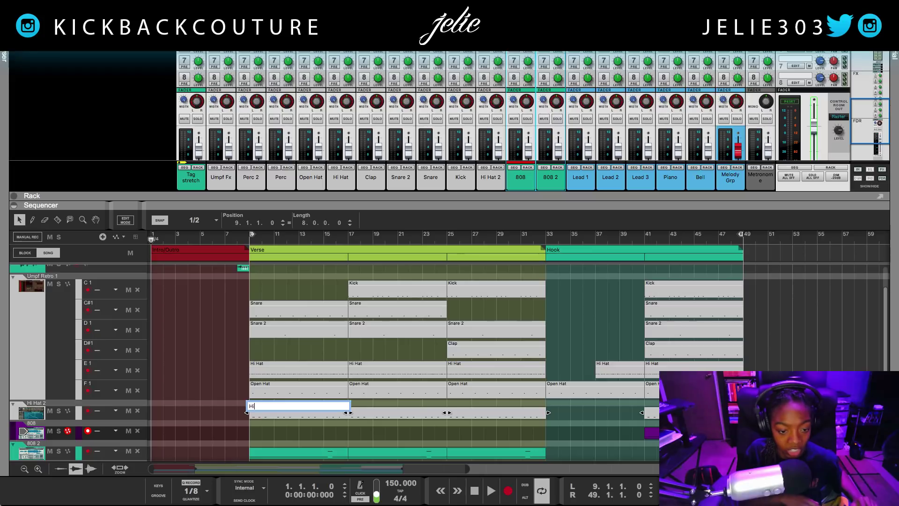
text( Hat 2)
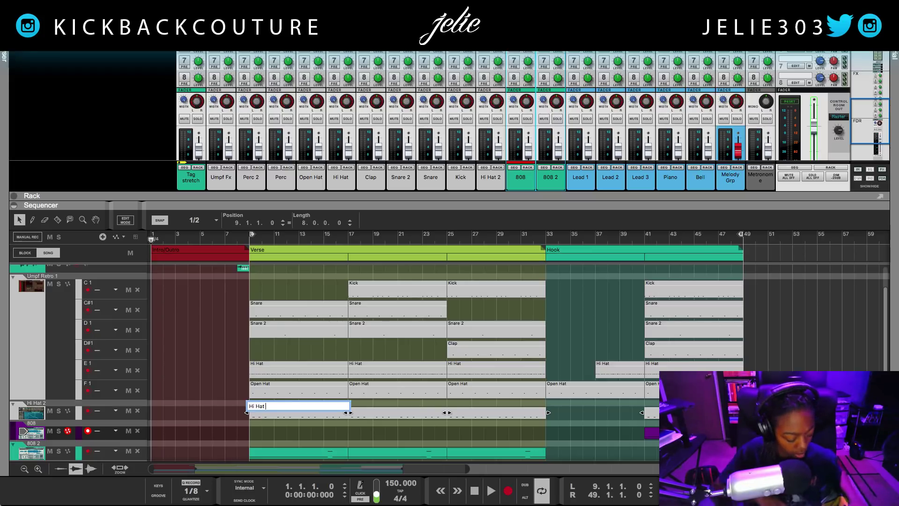
key(Return)
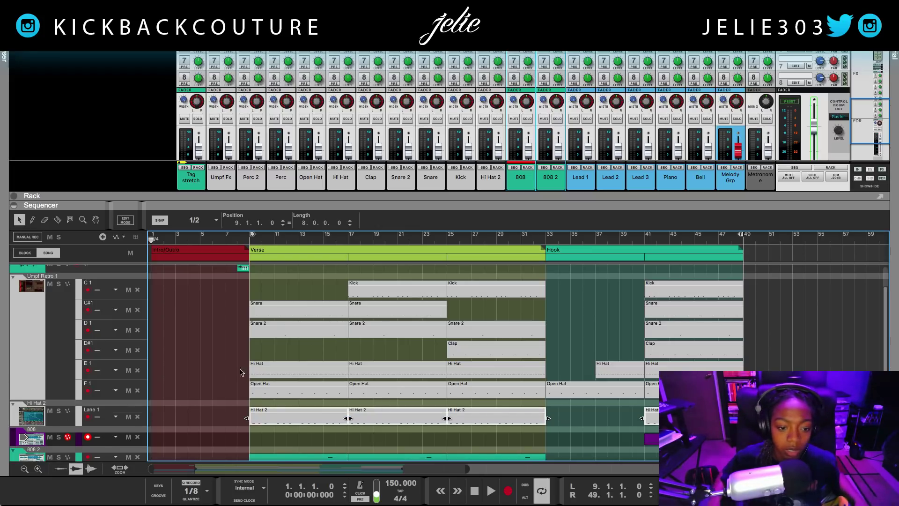
click(576, 426)
Review the sequencer's tracks and enlarge the mixer to fill the whole area down to the transport.
scroll(267, 367, down, 3)
scroll(416, 384, down, 5)
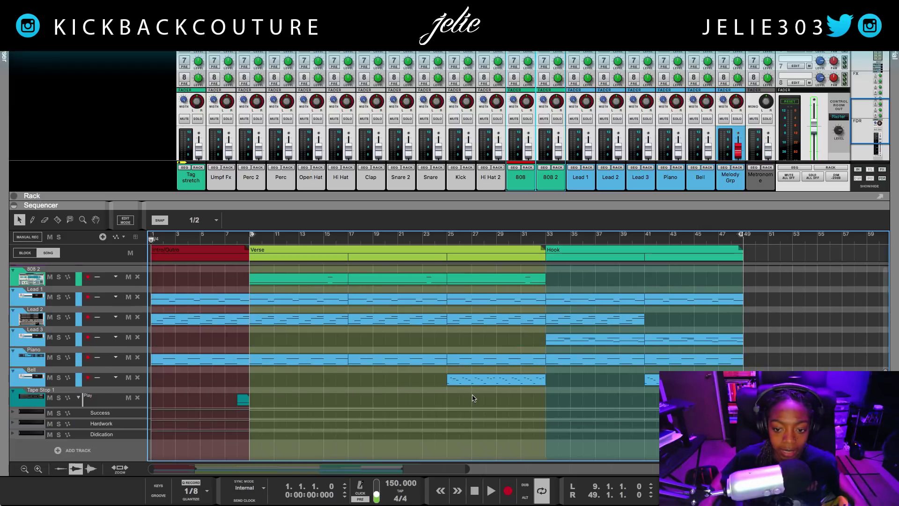
scroll(473, 398, up, 10)
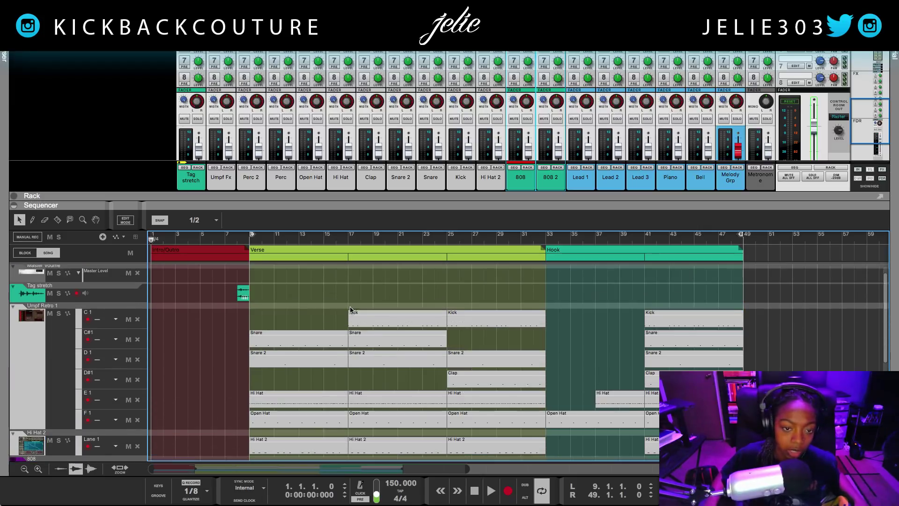
scroll(350, 311, up, 1)
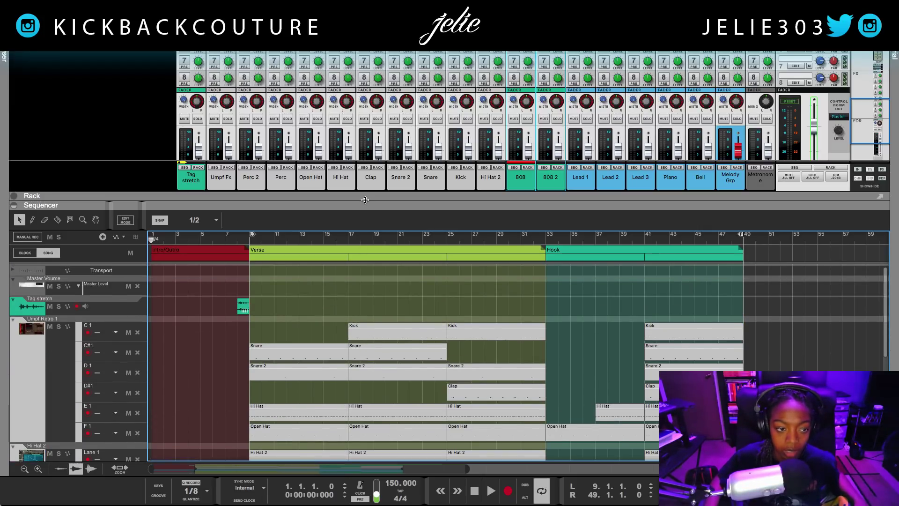
drag(362, 206, 414, 488)
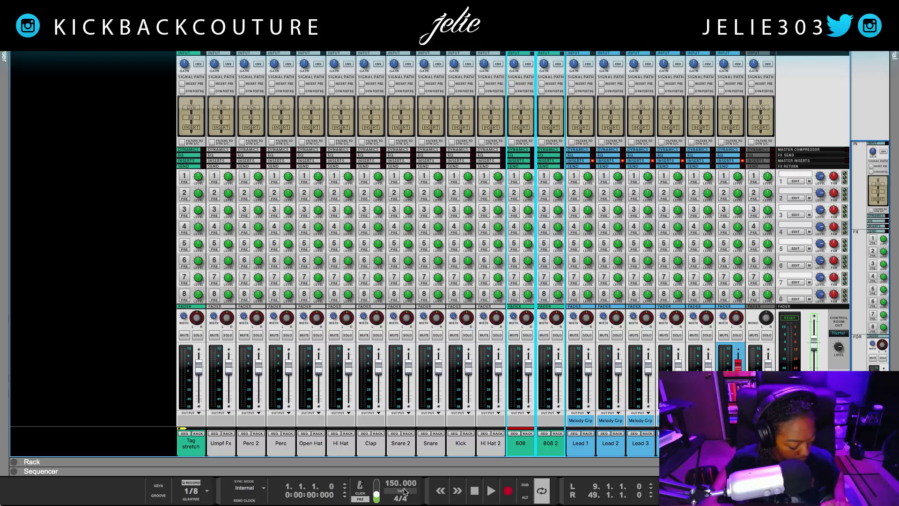
Alternate repeatedly between the full sequencer and full mixer views, ending on the mixer.
key(F7)
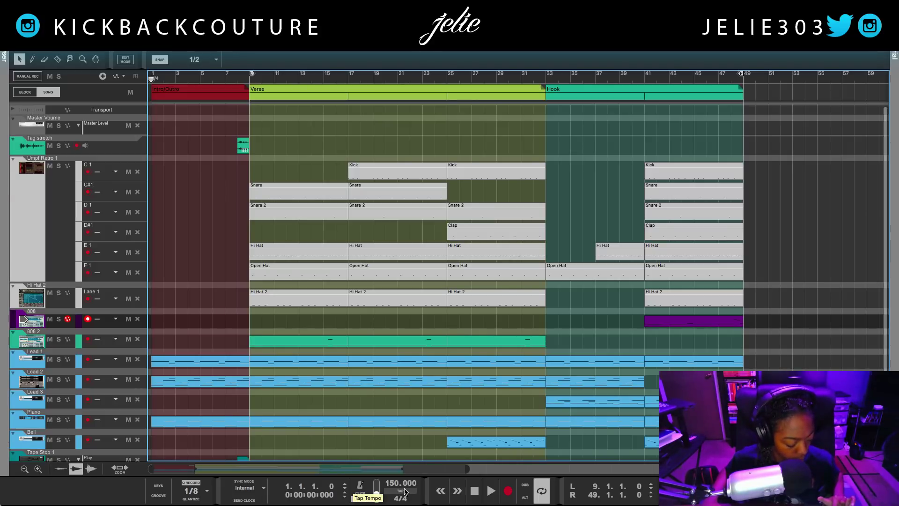
key(F5)
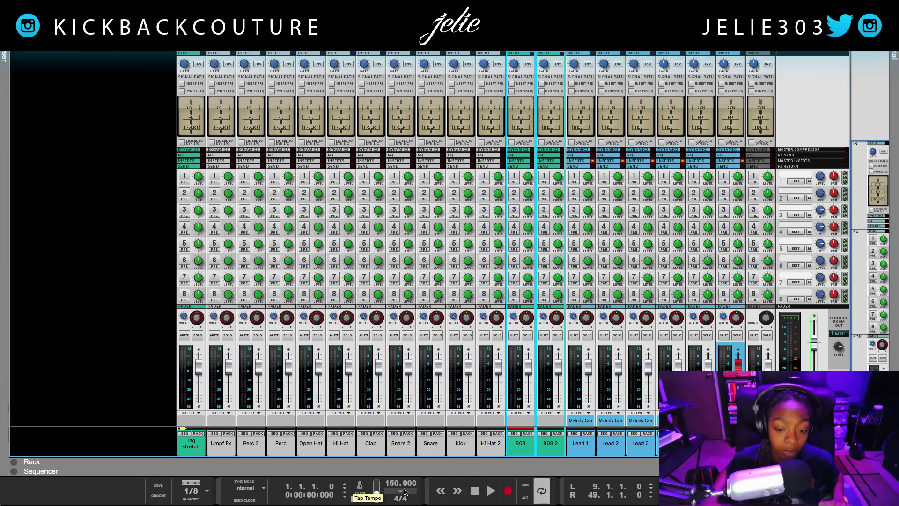
key(F7)
key(F5)
key(F7)
key(F5)
key(F7)
key(F5)
key(F7)
key(F5)
key(F7)
key(F5)
key(F7)
key(F5)
key(F7)
key(F5)
key(F7)
key(F5)
key(F7)
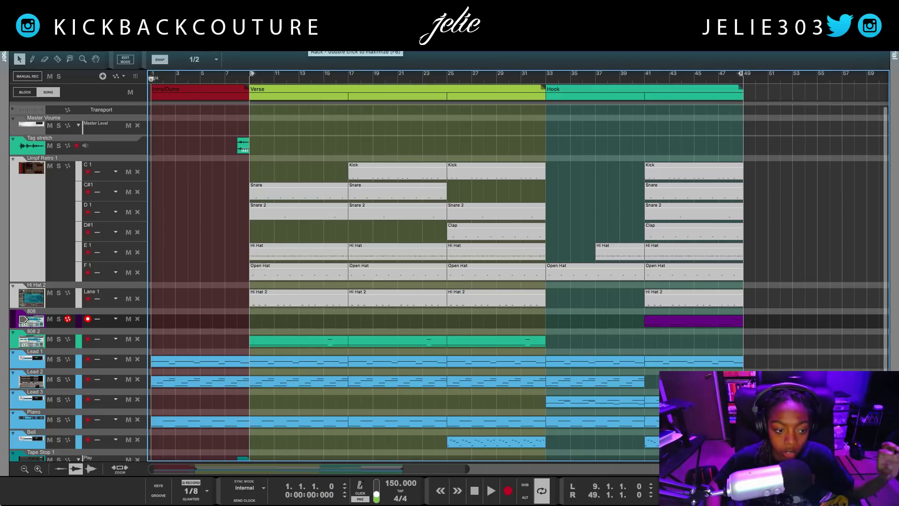
key(F5)
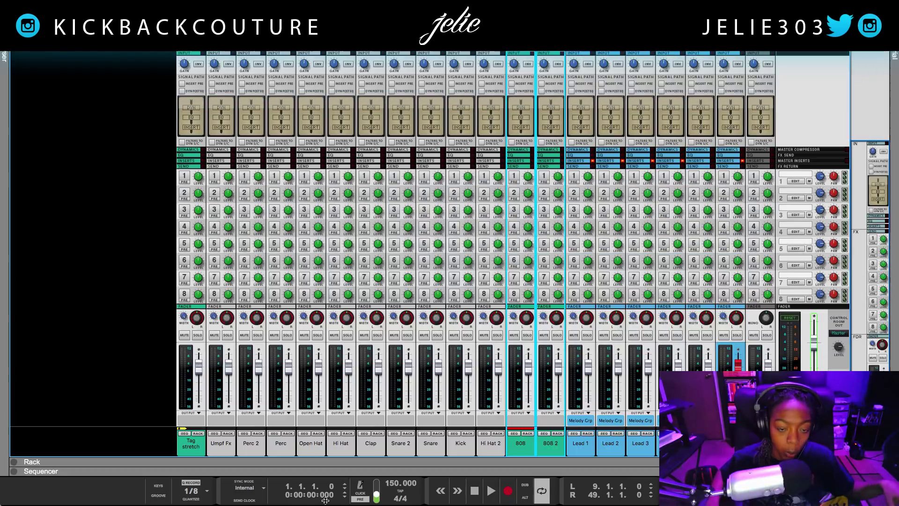
Solo the Kick channel and set the loop to the first Kick clip, from bar 17 to bar 25.
click(464, 444)
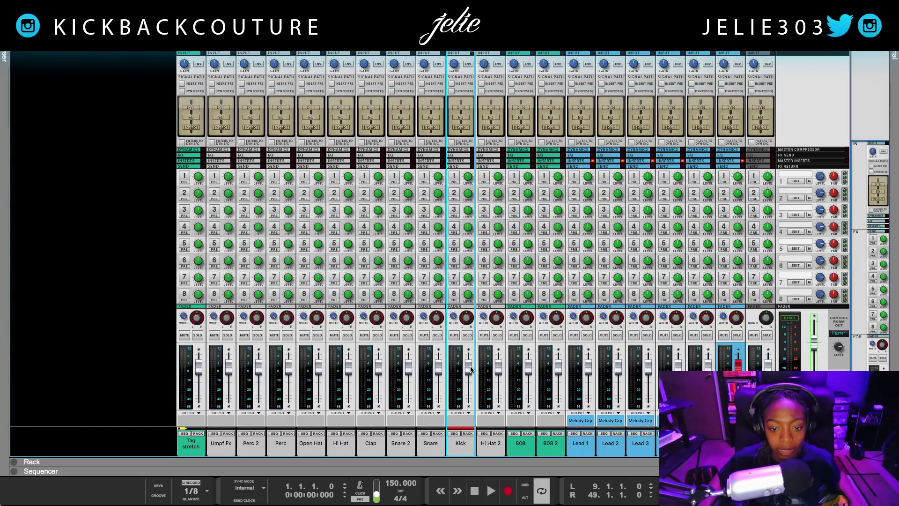
click(468, 336)
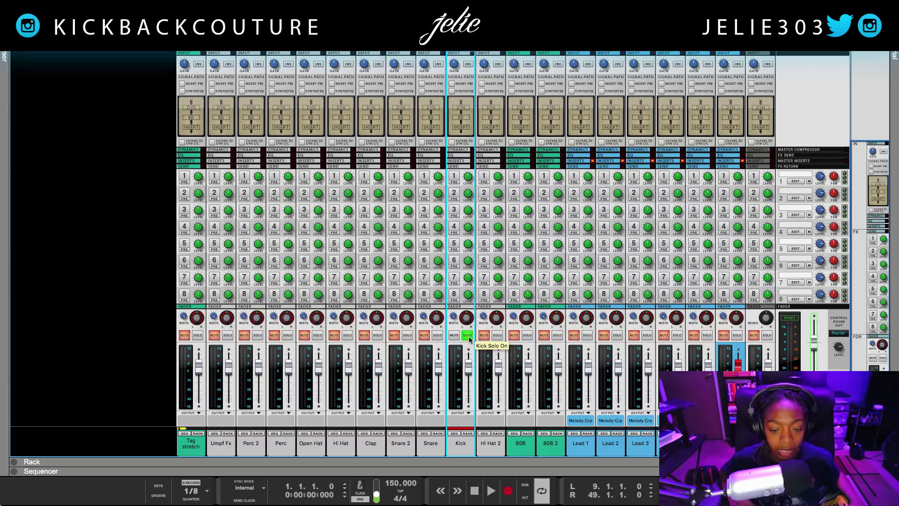
click(473, 470)
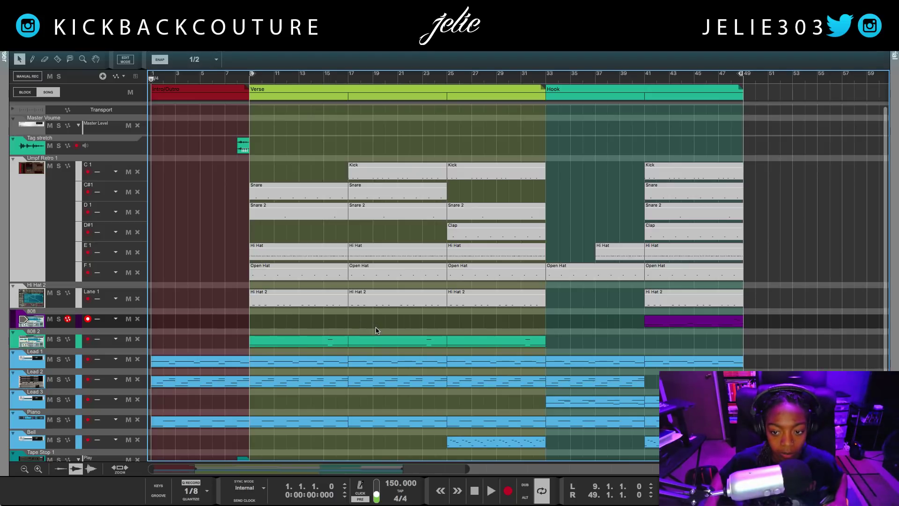
click(374, 173)
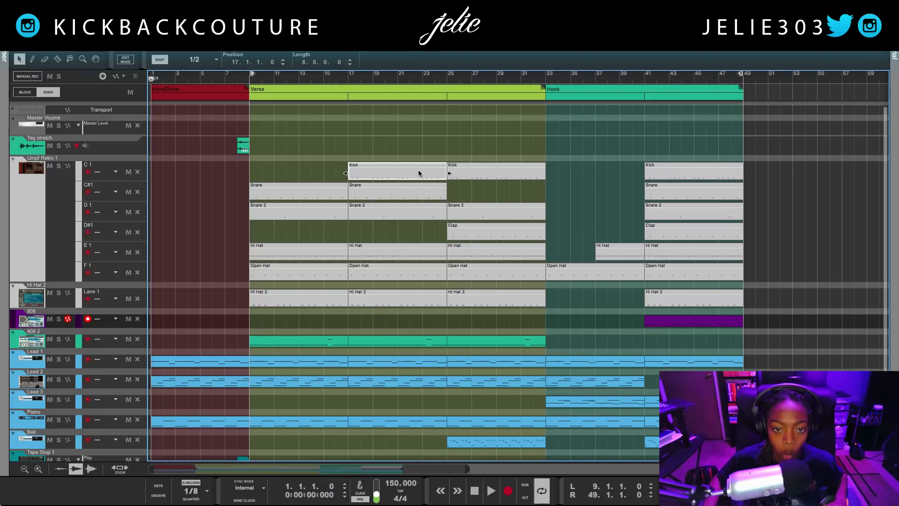
right_click(373, 174)
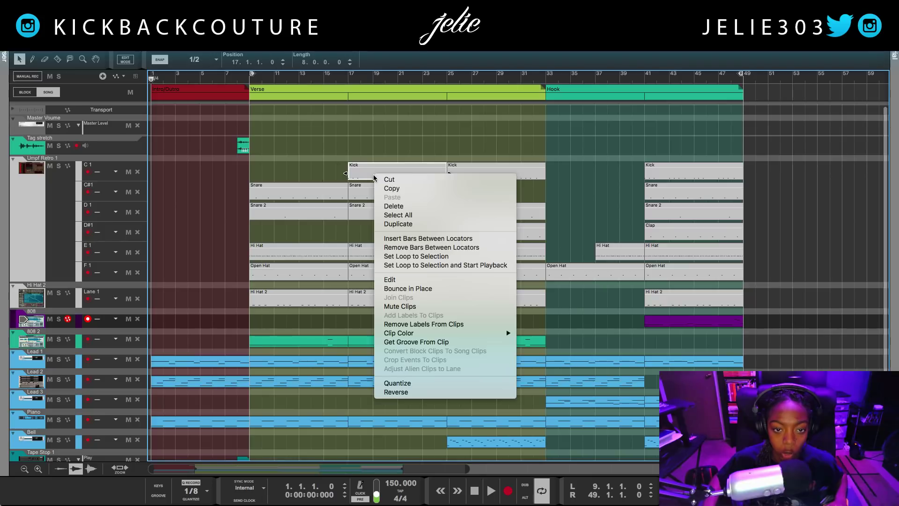
click(445, 261)
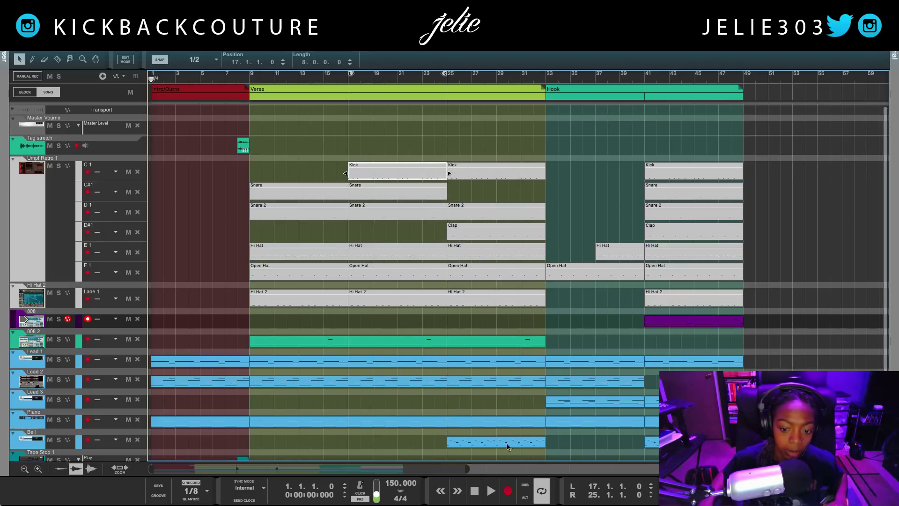
click(544, 493)
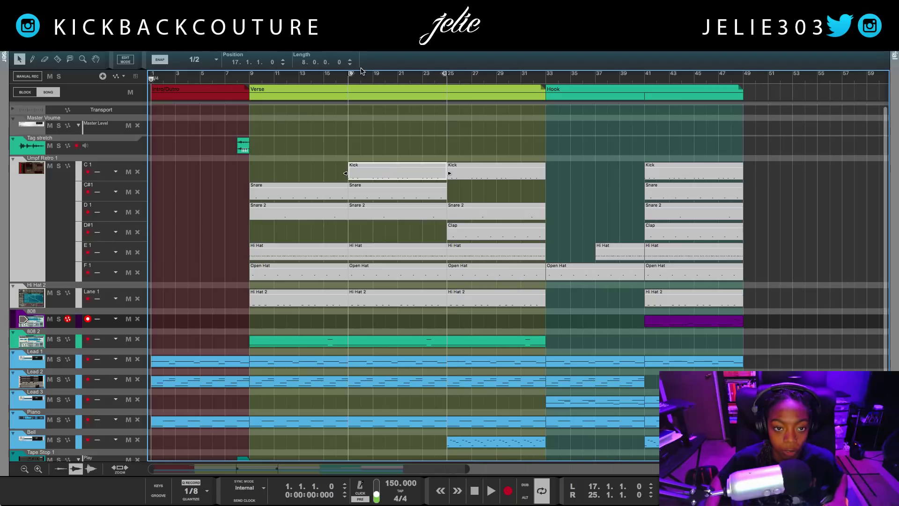
Return to the full mixer, play the looped Kick from the left locator, and stop playback.
key(F6)
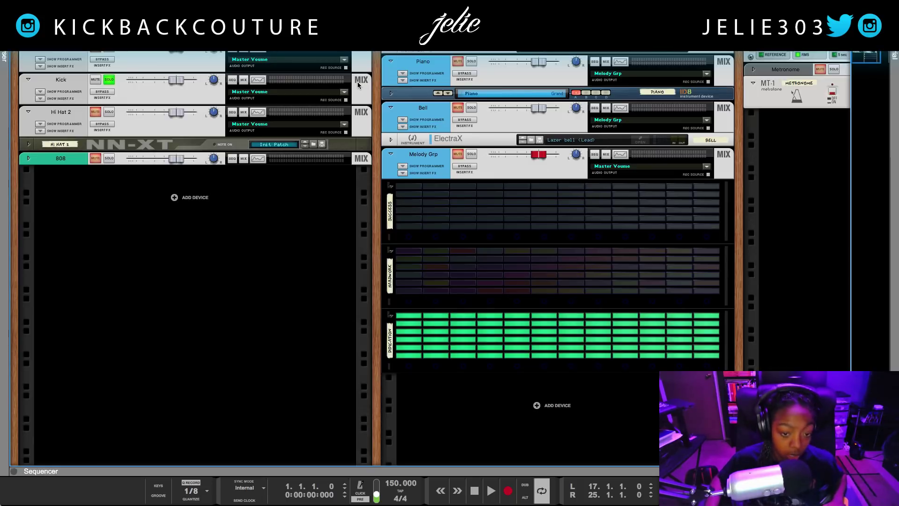
key(F7)
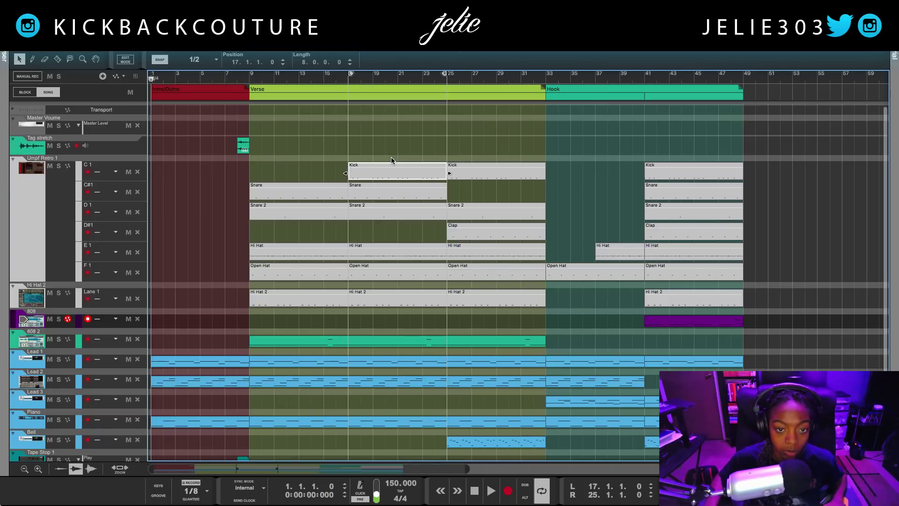
key(F5)
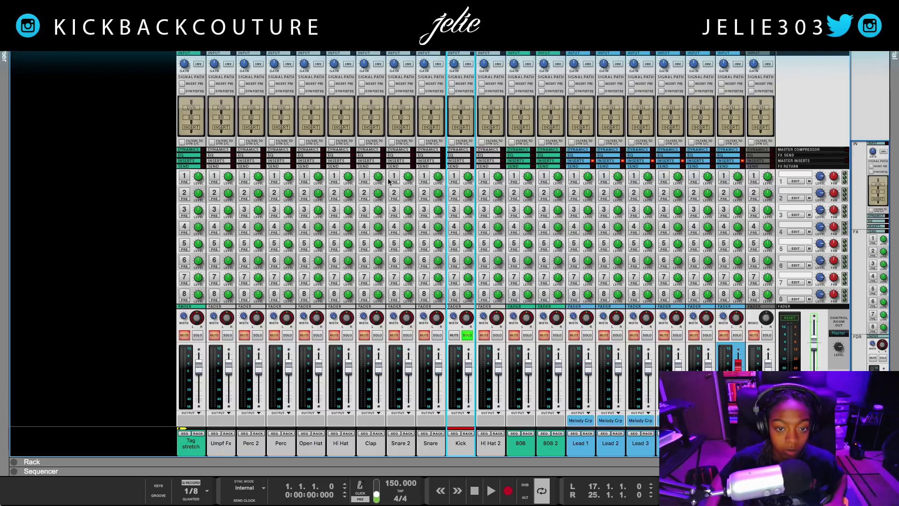
click(490, 490)
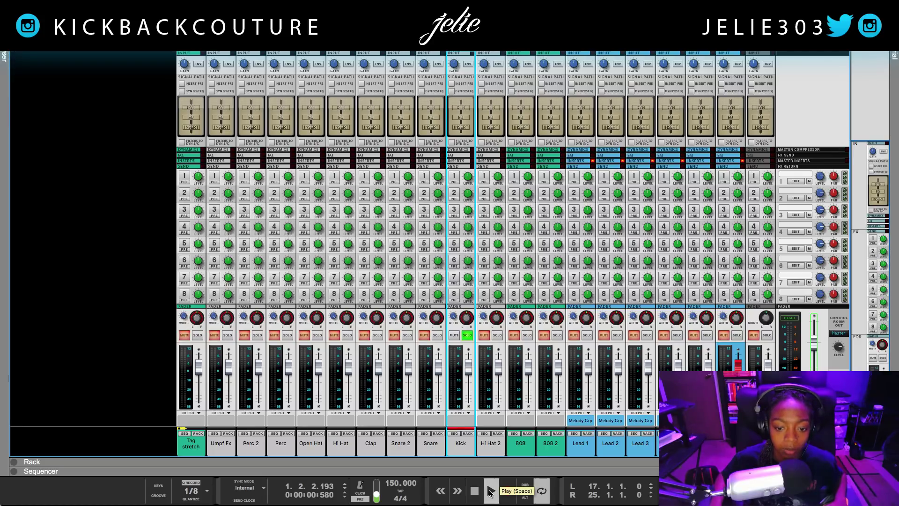
key(KP_1)
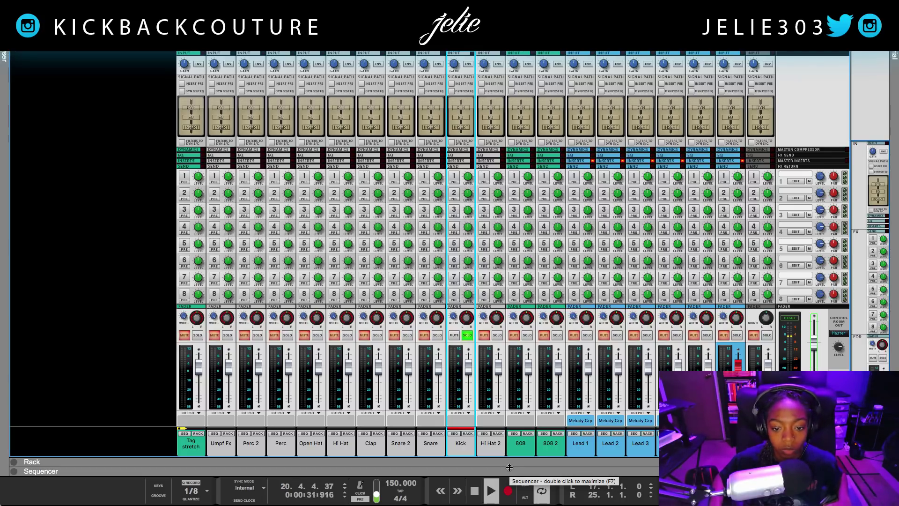
key(space)
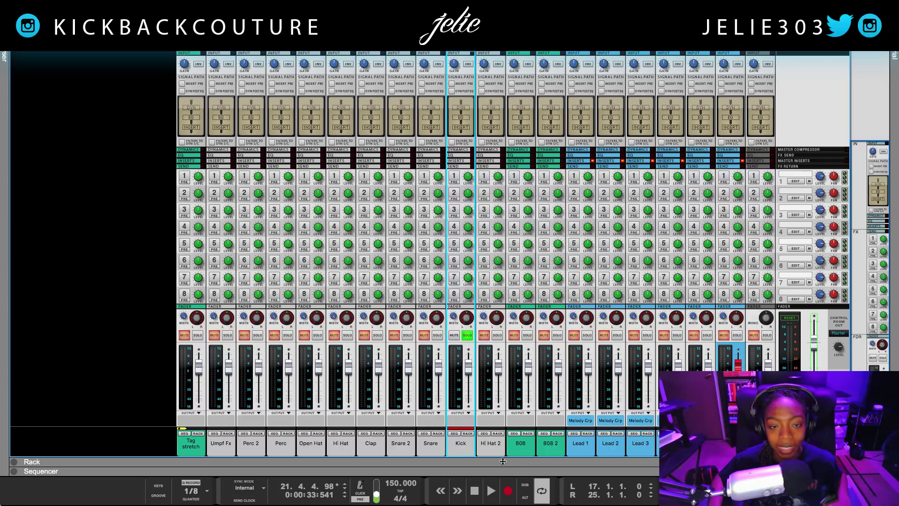
Collapse the send sections of the mixer channels and start playing the looped Kick.
click(454, 166)
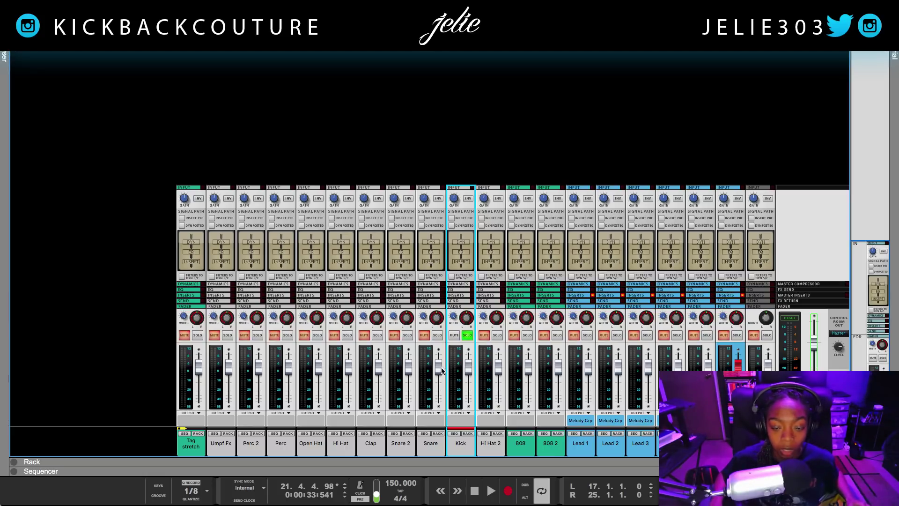
key(space)
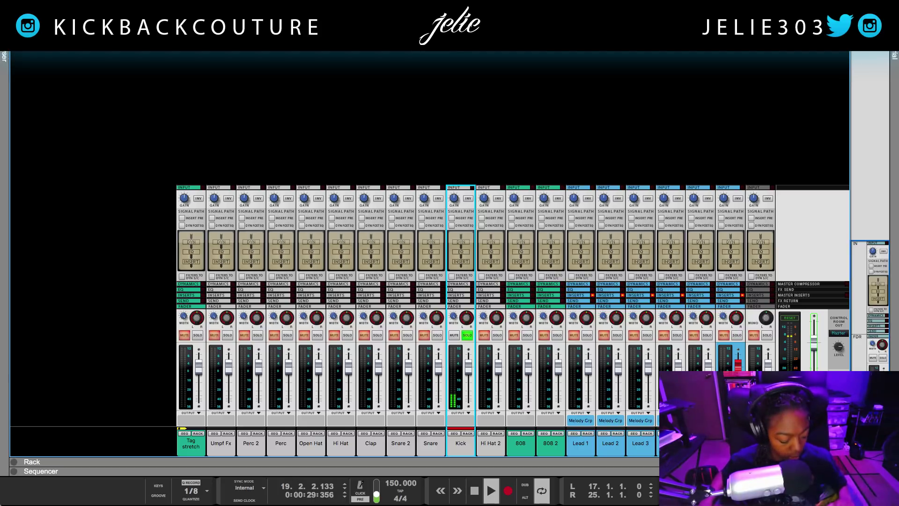
Leave only the Big Meter showing on the rack's hardware interface and reset its clip indicators.
key(F6)
scroll(777, 321, up, 5)
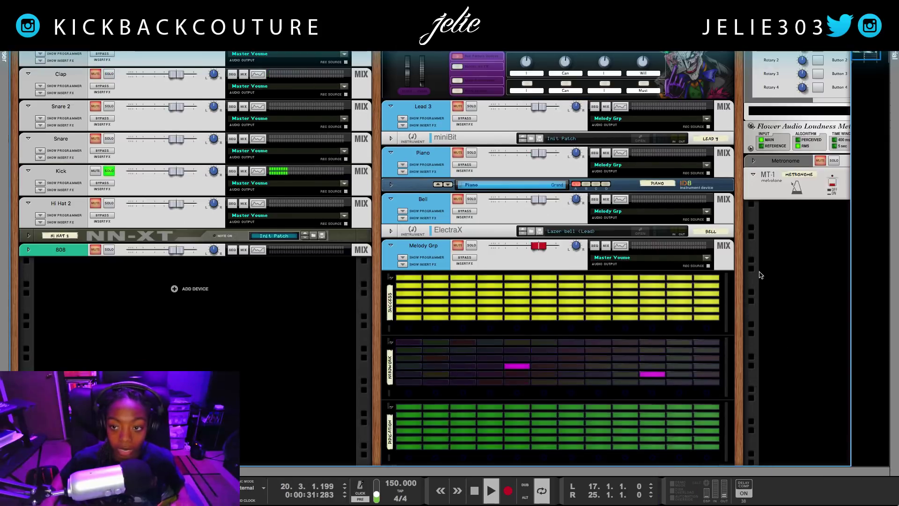
scroll(761, 273, up, 2)
scroll(656, 188, right, 5)
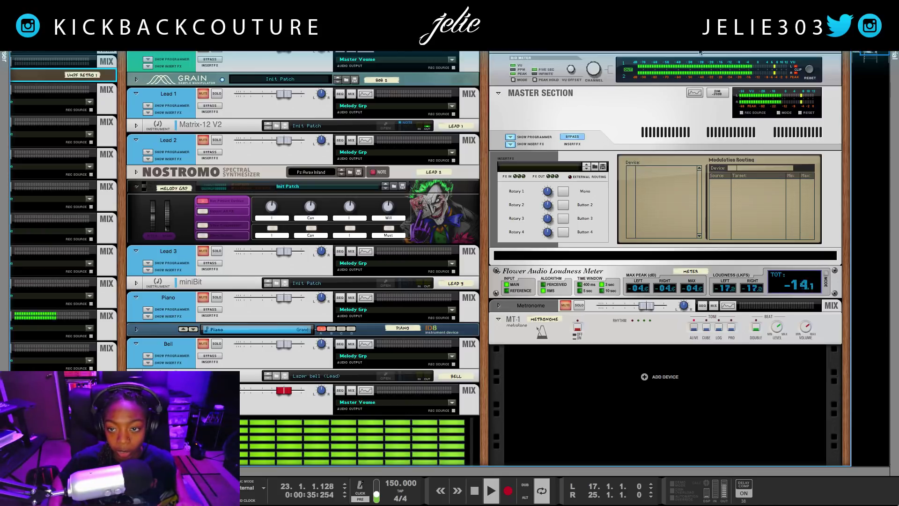
scroll(679, 53, up, 2)
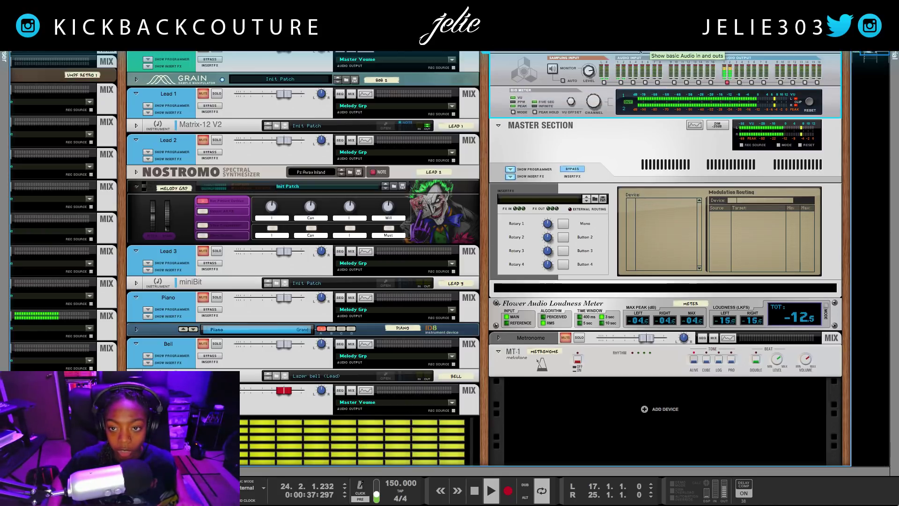
click(657, 53)
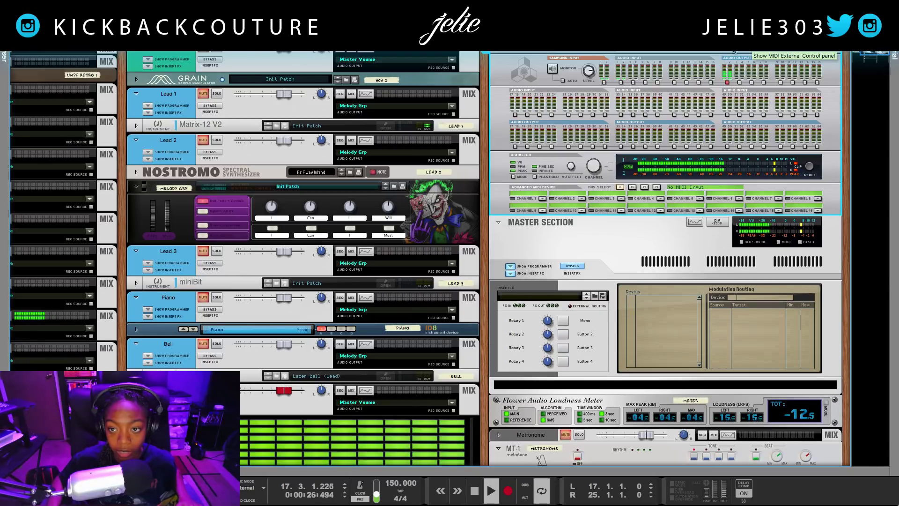
click(706, 52)
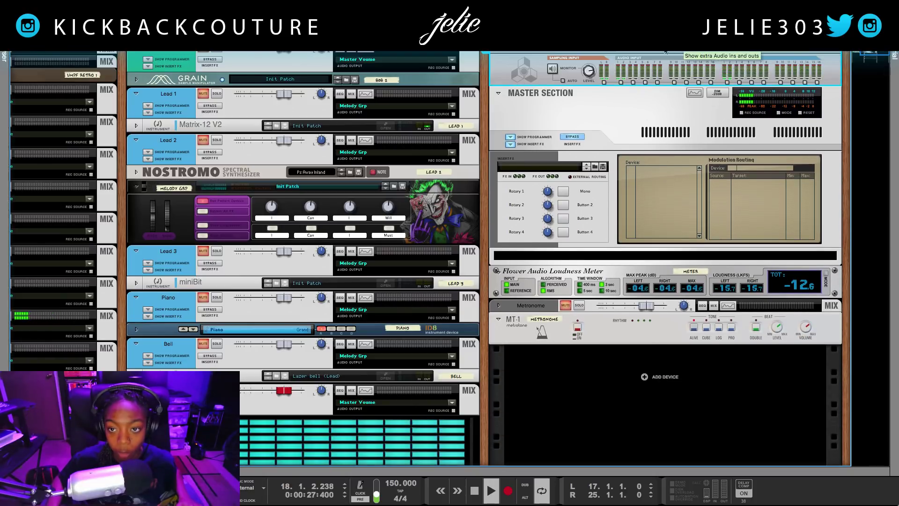
click(697, 51)
scroll(729, 78, down, 2)
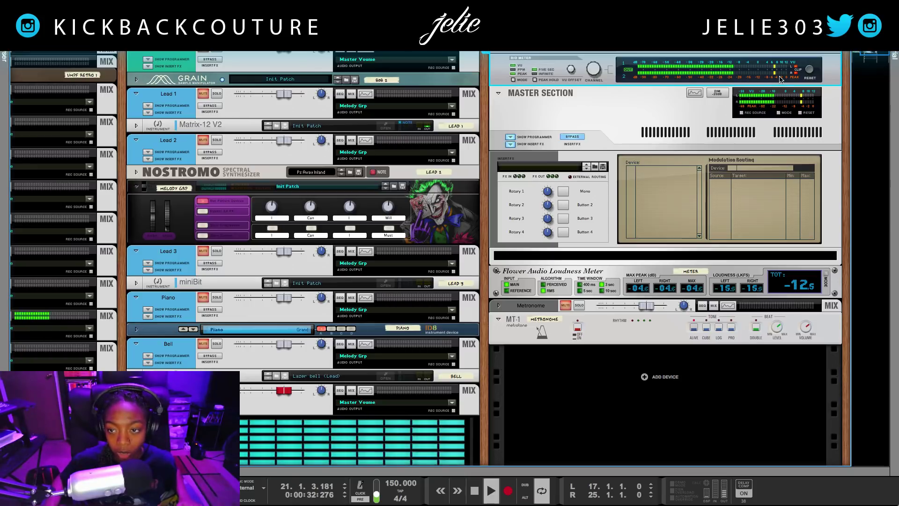
click(807, 79)
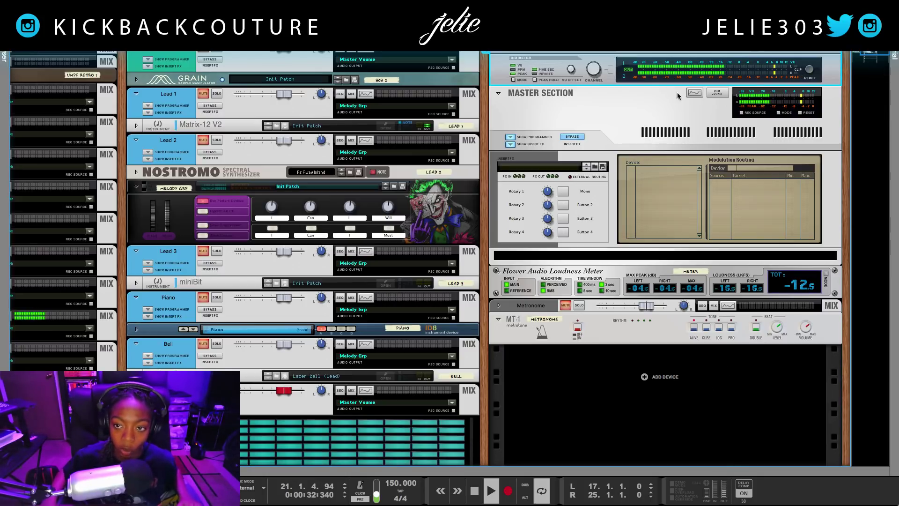
Show the mixer above the Big Meter and switch the master meter through PPM + Peak to VU mode.
key(F5)
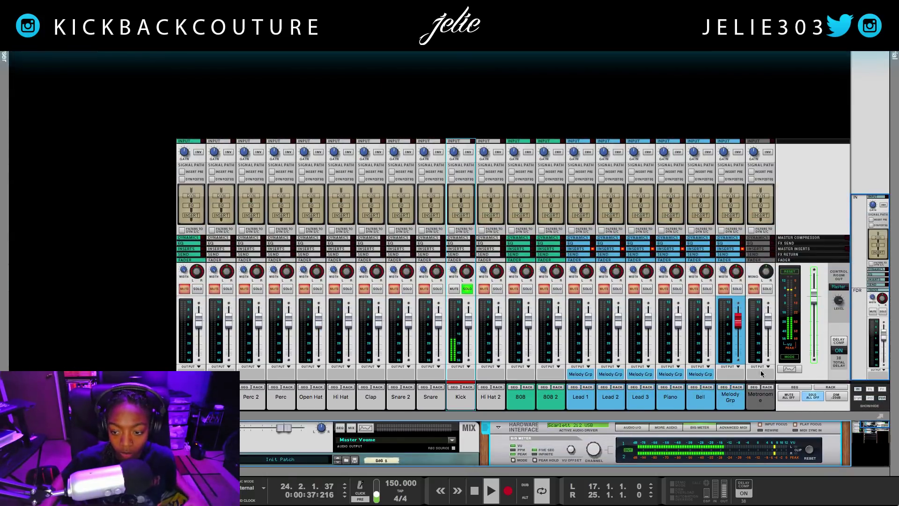
click(788, 357)
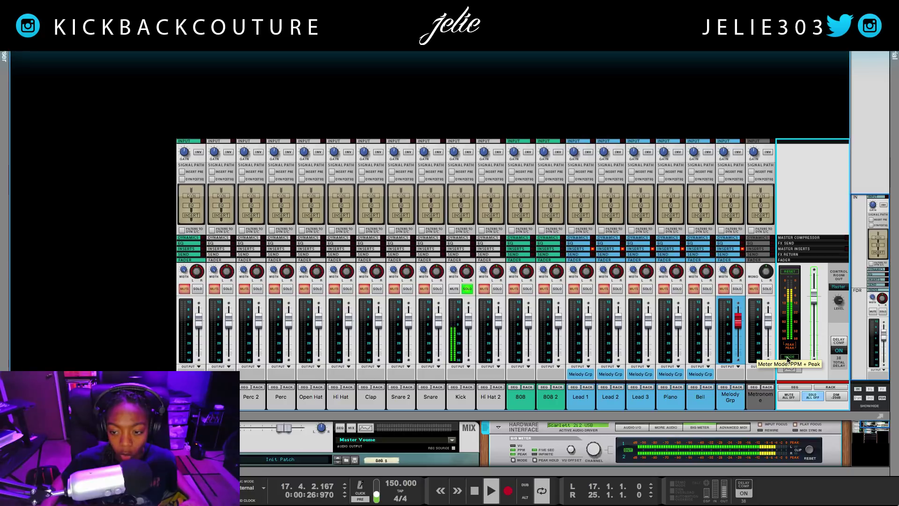
click(789, 357)
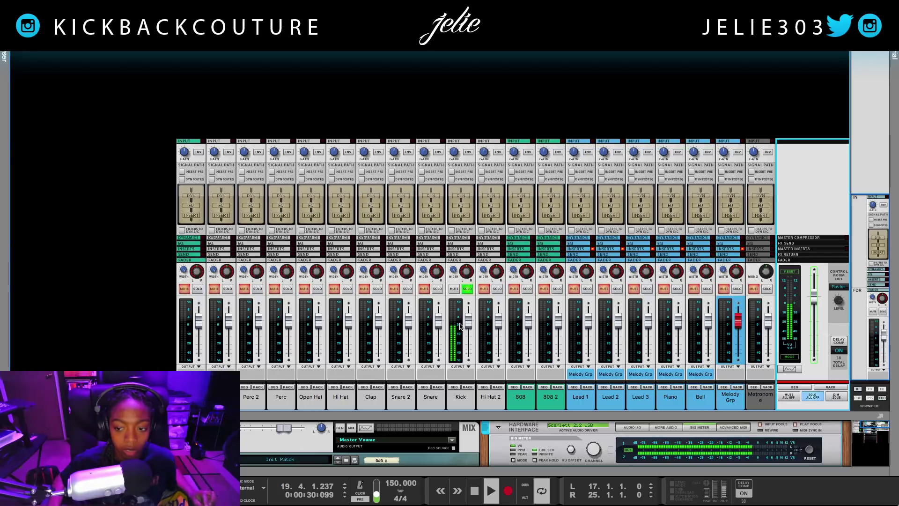
Try raising the Kick channel's input gain to 2.29 dB while watching the VU level.
click(454, 154)
drag(452, 149, 452, 148)
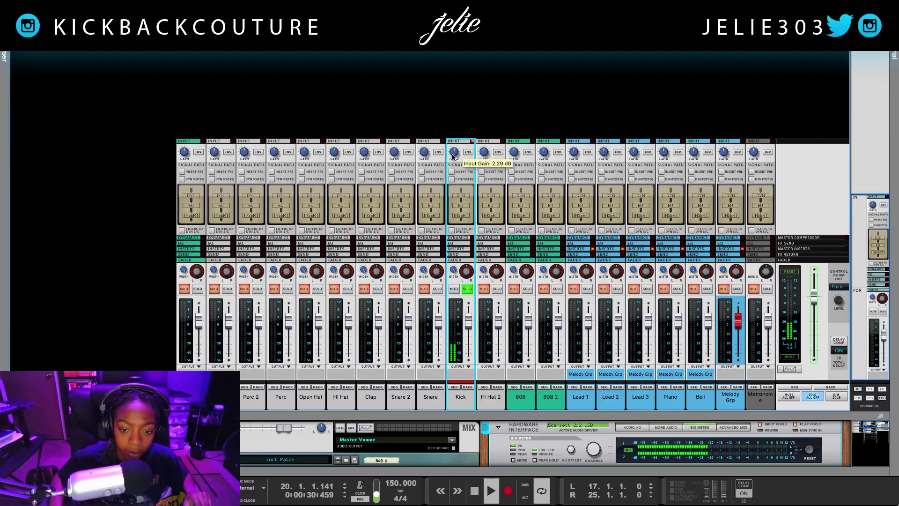
scroll(453, 158, up, 3)
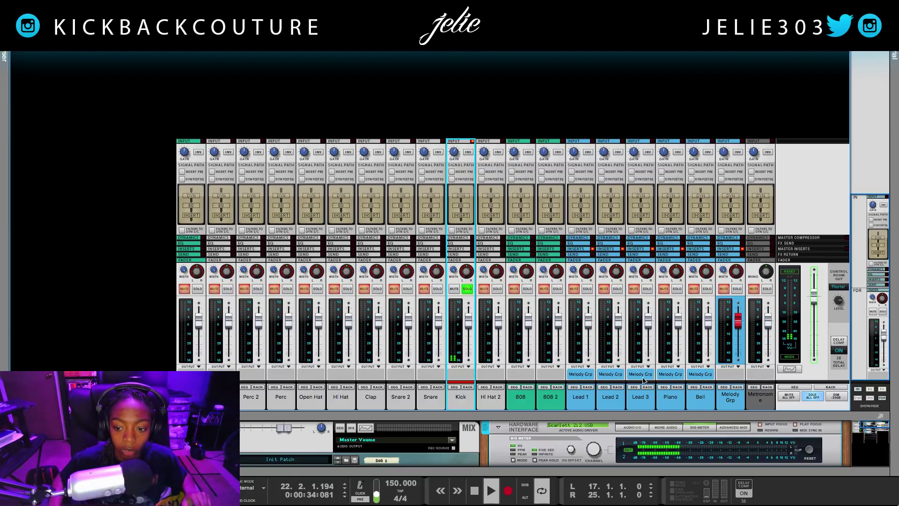
Switch the master meter to a peak mode and readjust the Kick channel's input gain, starting from 0 dB.
click(789, 357)
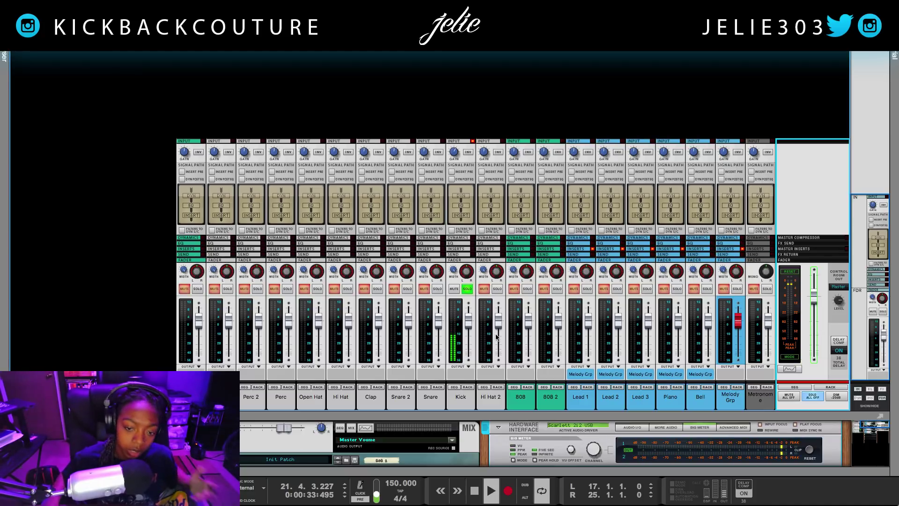
click(454, 154)
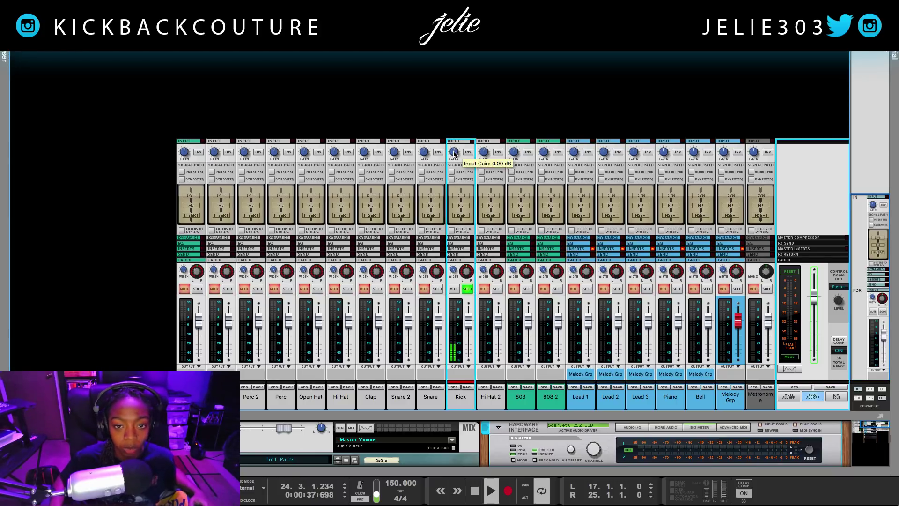
drag(453, 153, 454, 156)
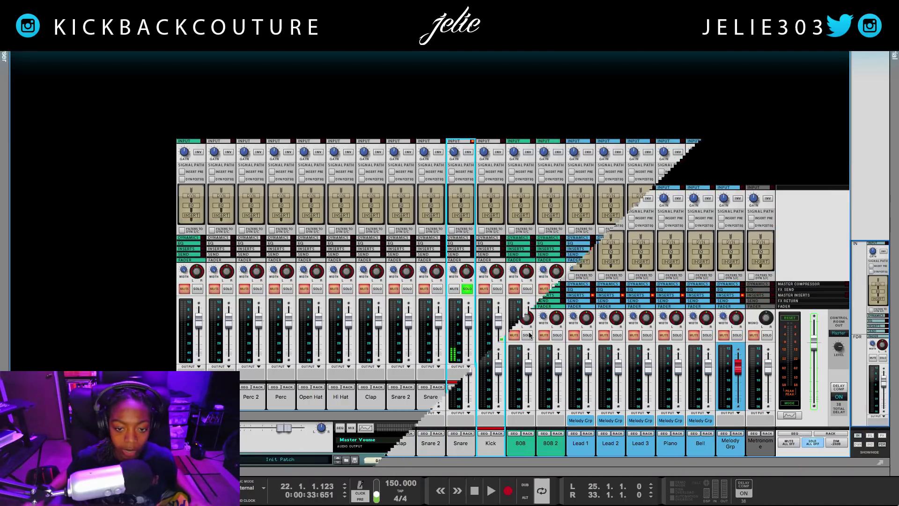
Solo the 808 2 channel together with the Kick and bring the sequencer into view below the mixer.
click(546, 199)
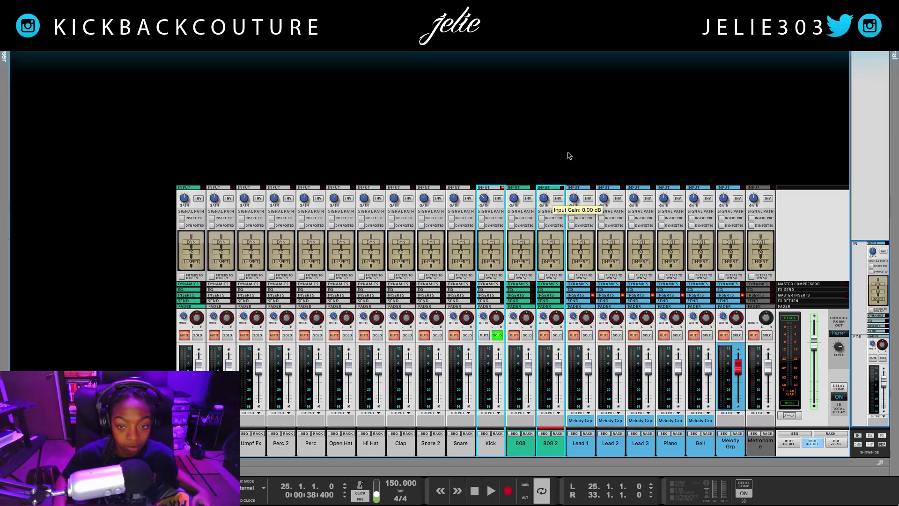
click(554, 171)
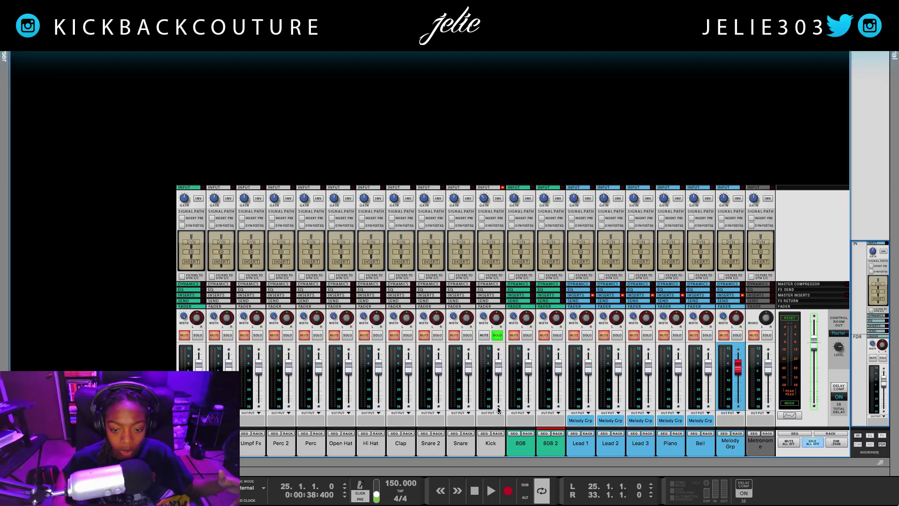
mouse_move(498, 409)
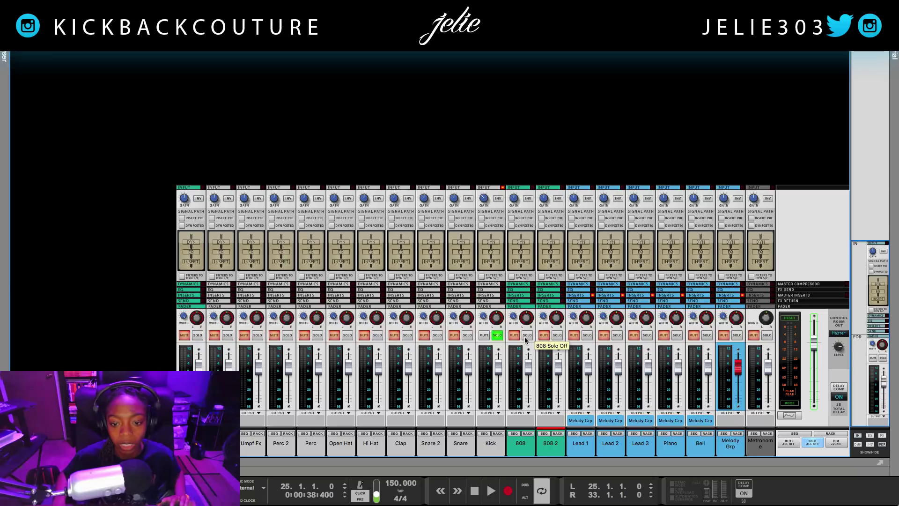
click(554, 335)
drag(568, 467, 572, 258)
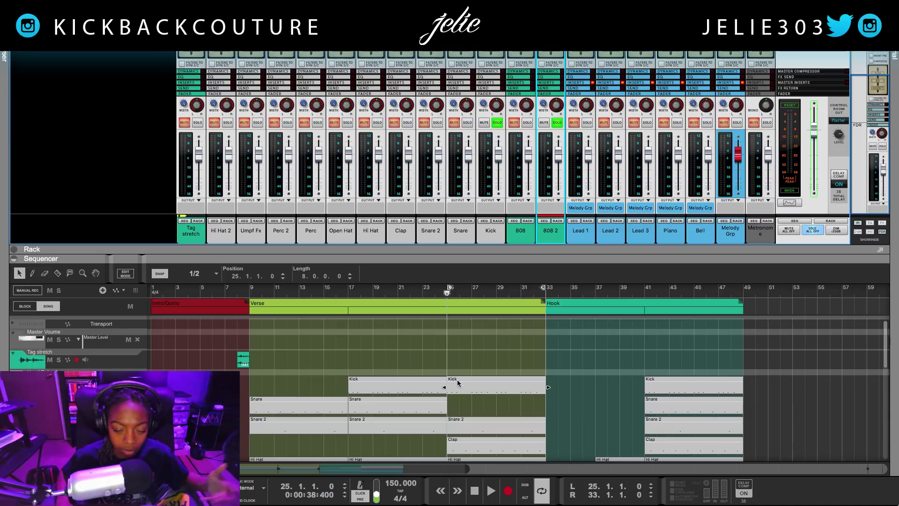
scroll(442, 384, down, 6)
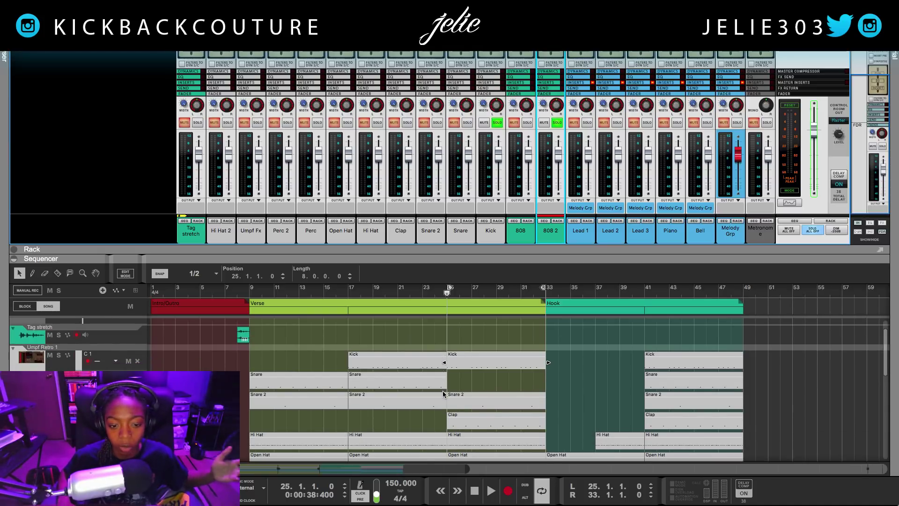
Loop playback over the Clap clip at the end of the Verse and bring the full mixer into view.
scroll(448, 398, up, 1)
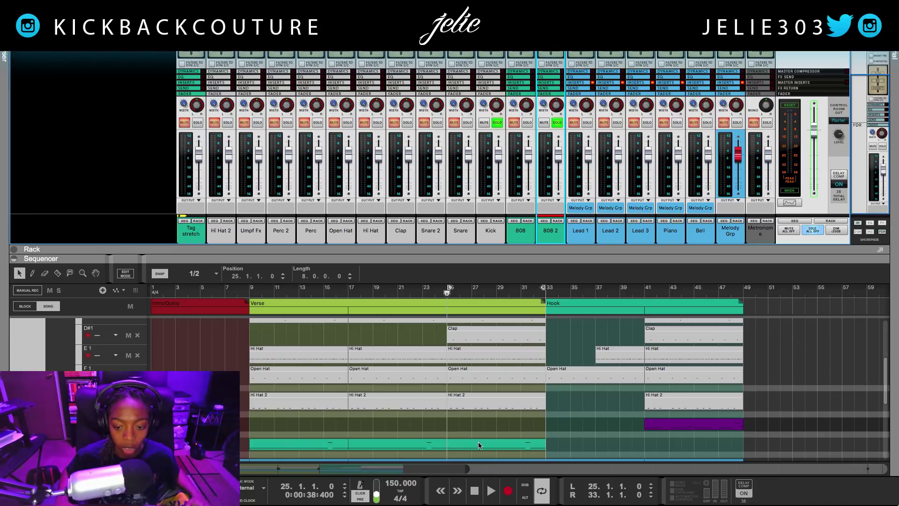
click(474, 326)
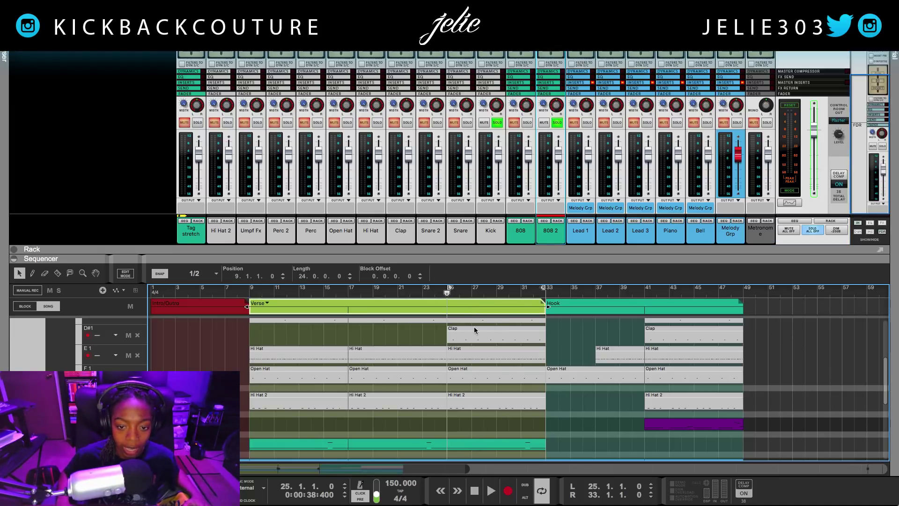
right_click(473, 326)
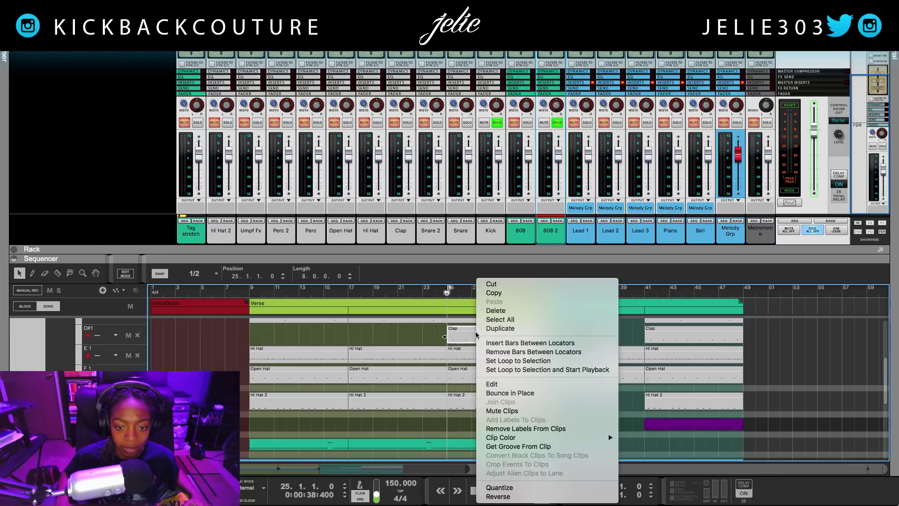
click(514, 371)
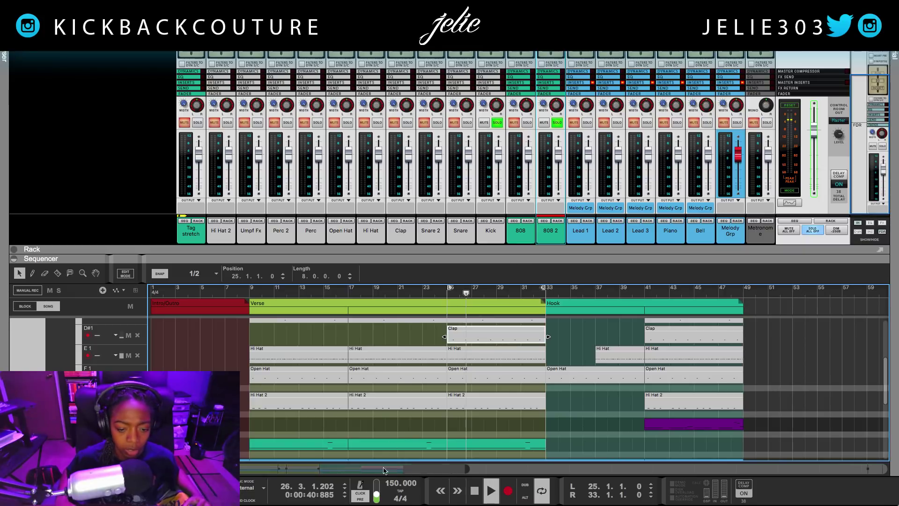
key(F5)
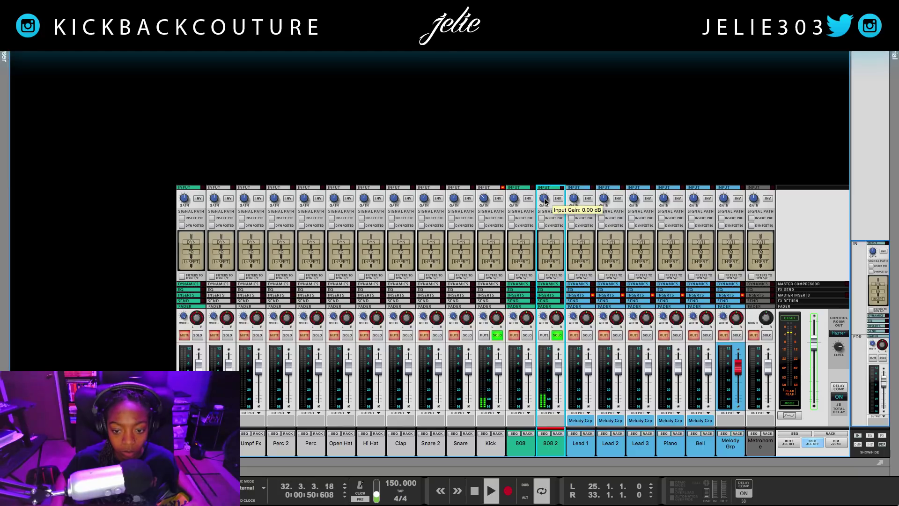
Lower the 808 2 channel's input gain to -3.43 dB and move the channel directly beside the Kick.
scroll(545, 202, down, 1)
scroll(545, 203, down, 1)
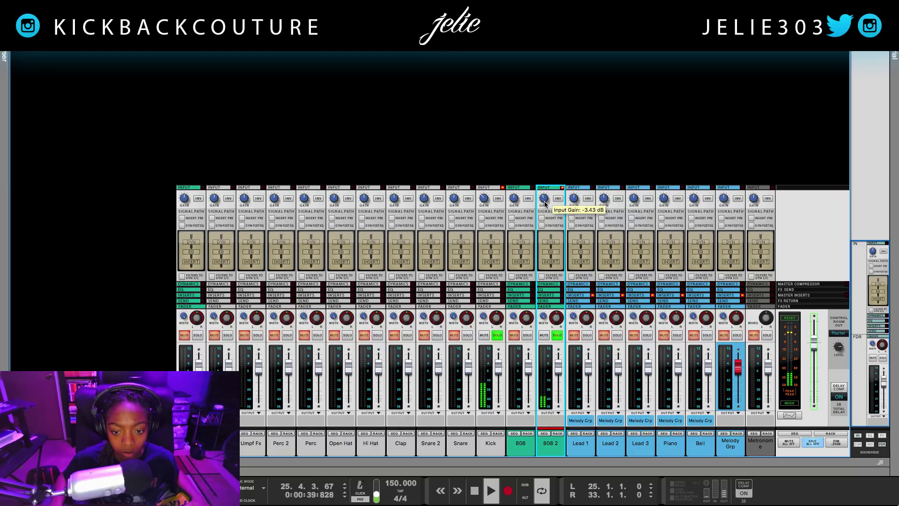
drag(546, 443, 513, 448)
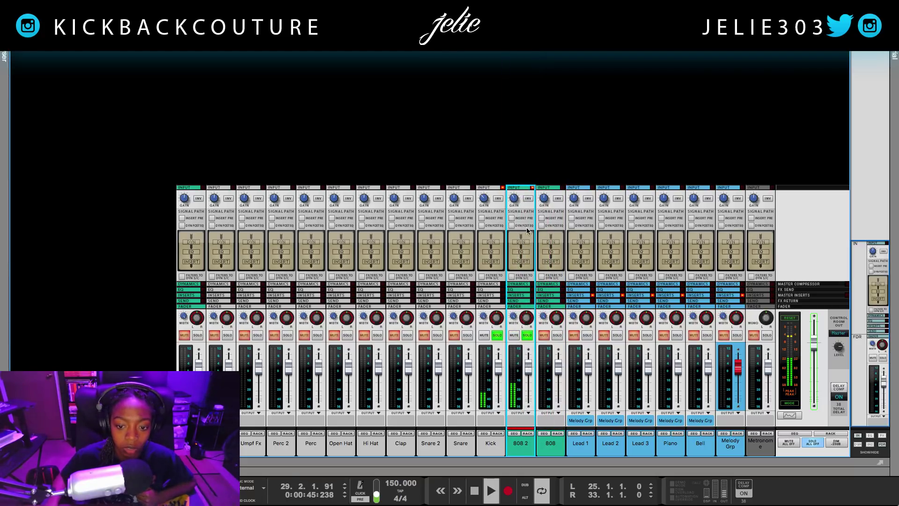
Compare the 808 2 level alone and together with the Kick by toggling their solos, ending with both soloed.
click(497, 335)
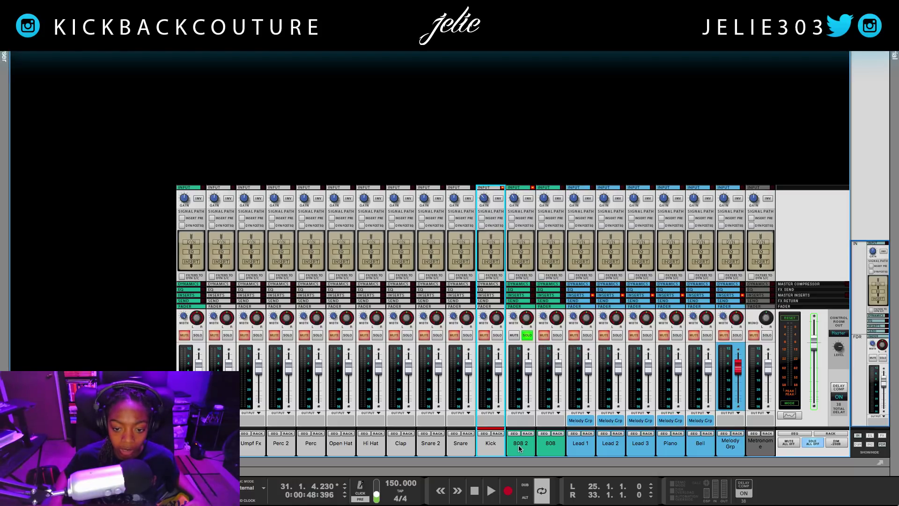
key(space)
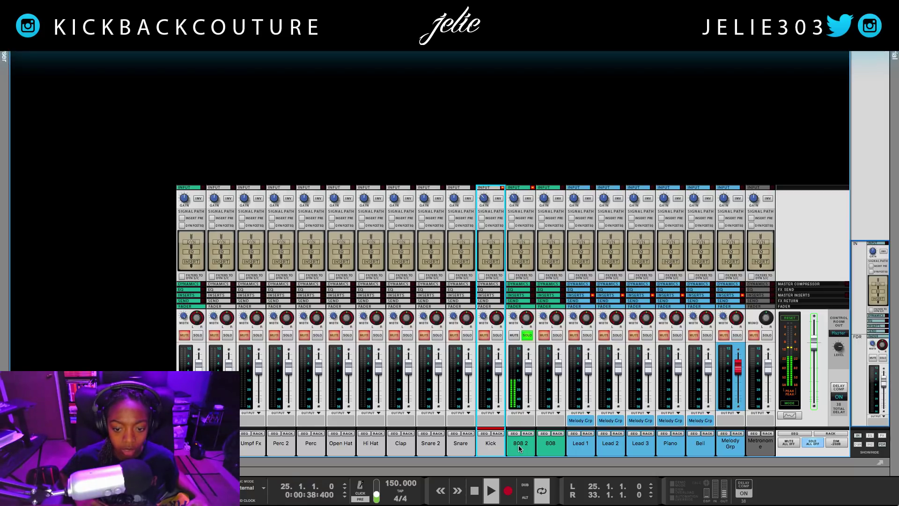
key(space)
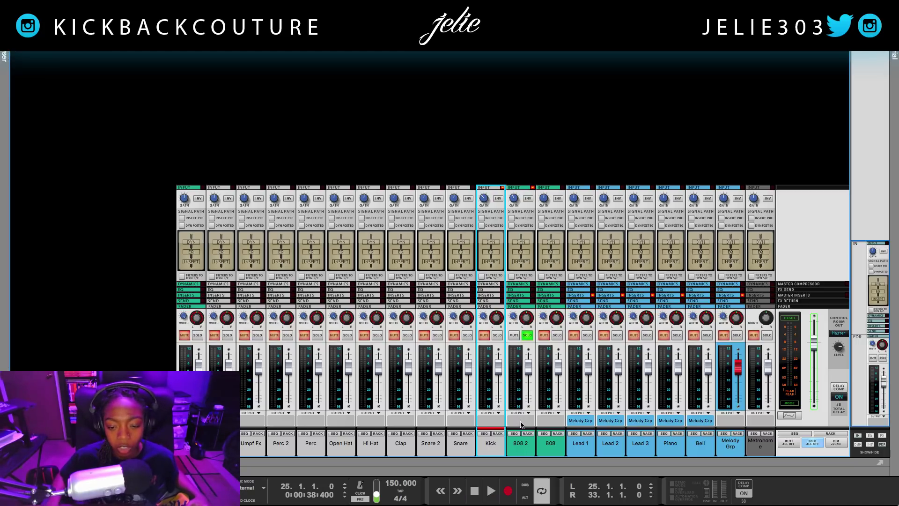
click(497, 335)
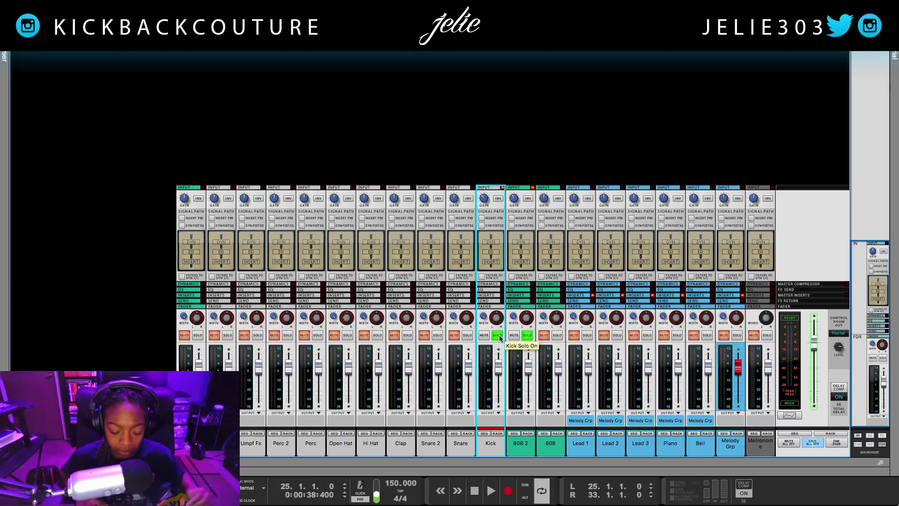
key(space)
click(528, 335)
click(527, 335)
key(space)
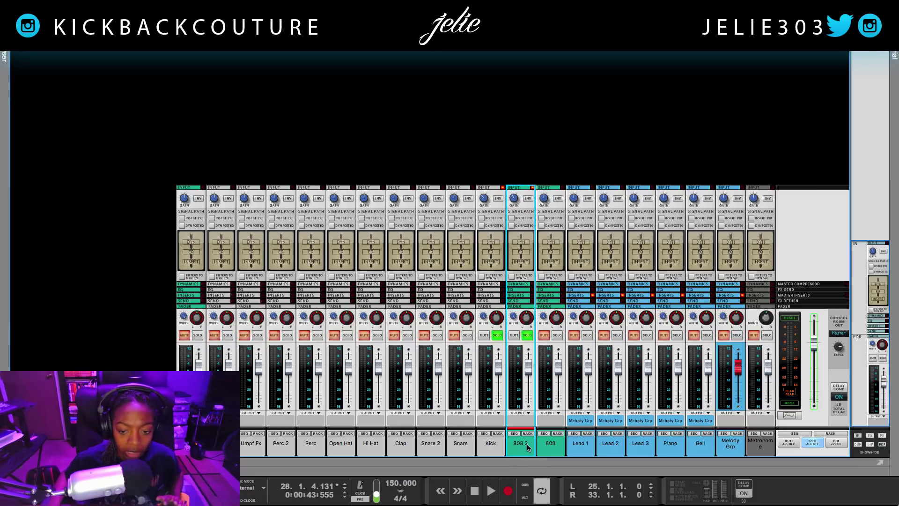
Select the 808 channel, loop playback over its purple clip from bar 41 to 49, and return to the full mixer.
click(548, 446)
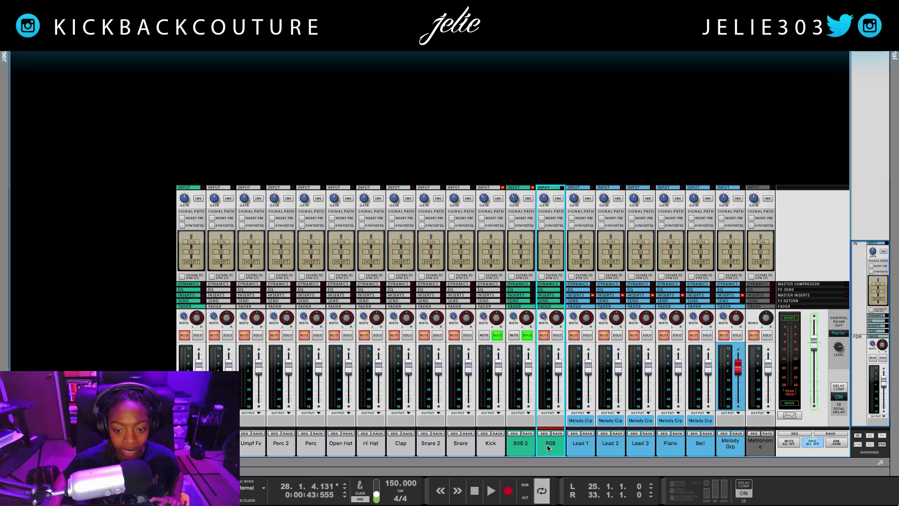
click(523, 447)
click(543, 447)
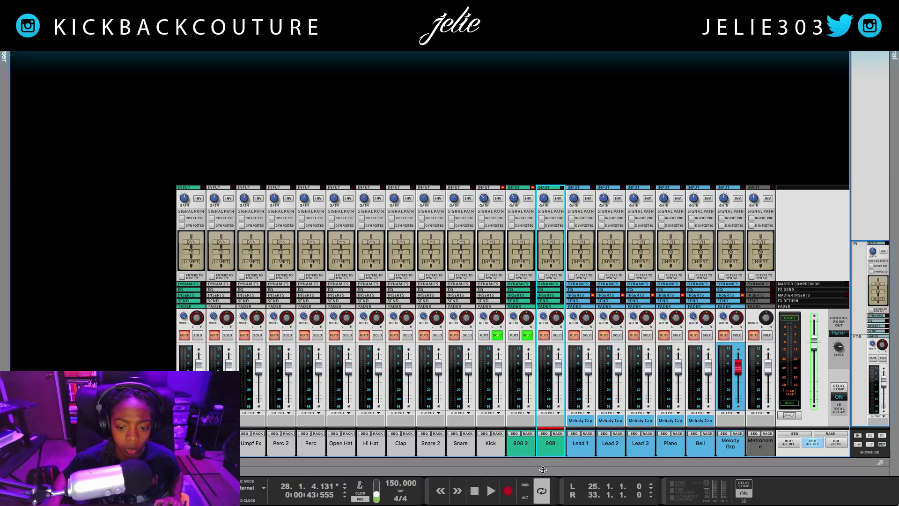
drag(543, 450, 569, 302)
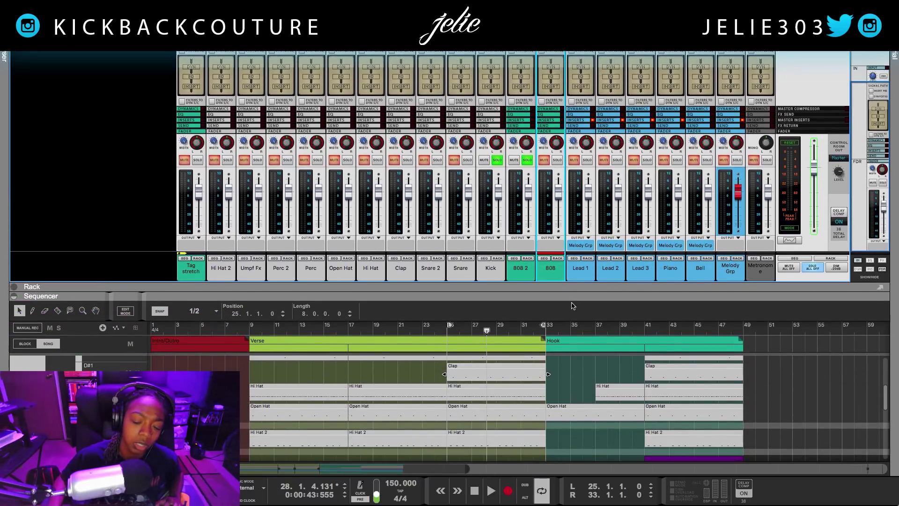
scroll(564, 407, down, 4)
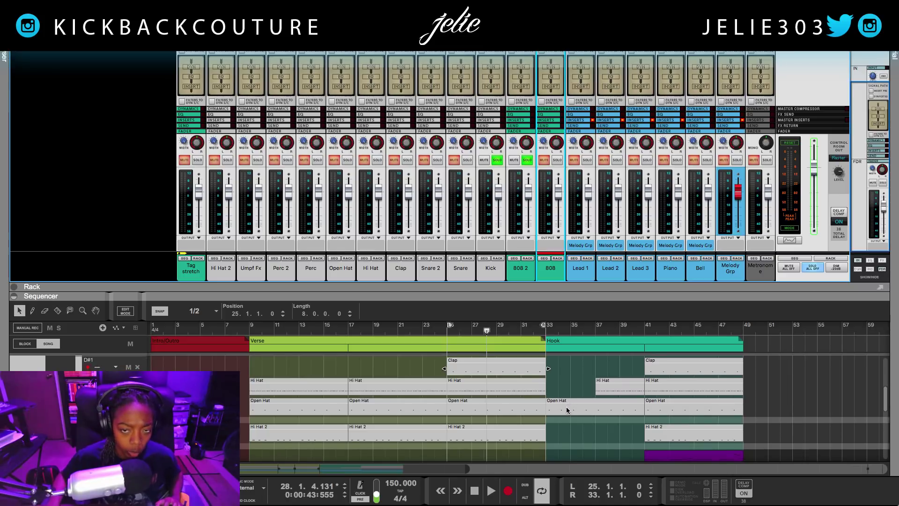
scroll(569, 422, down, 5)
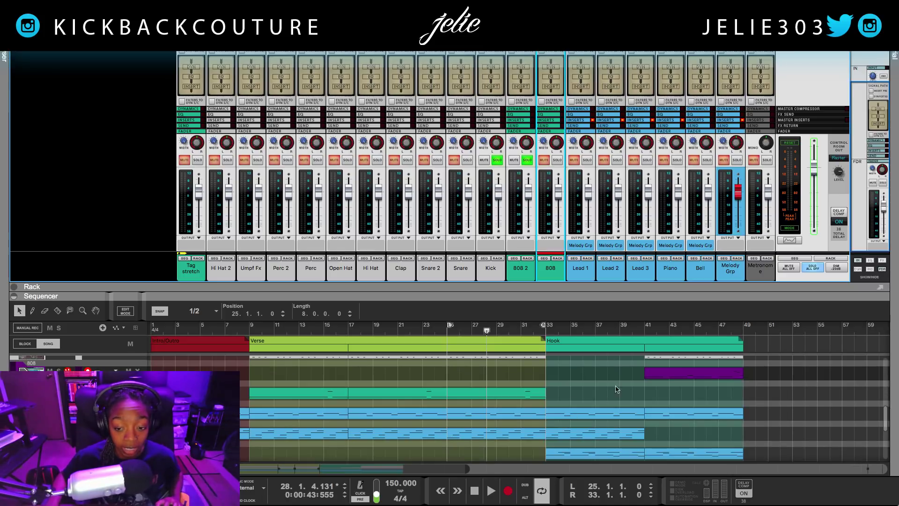
right_click(664, 377)
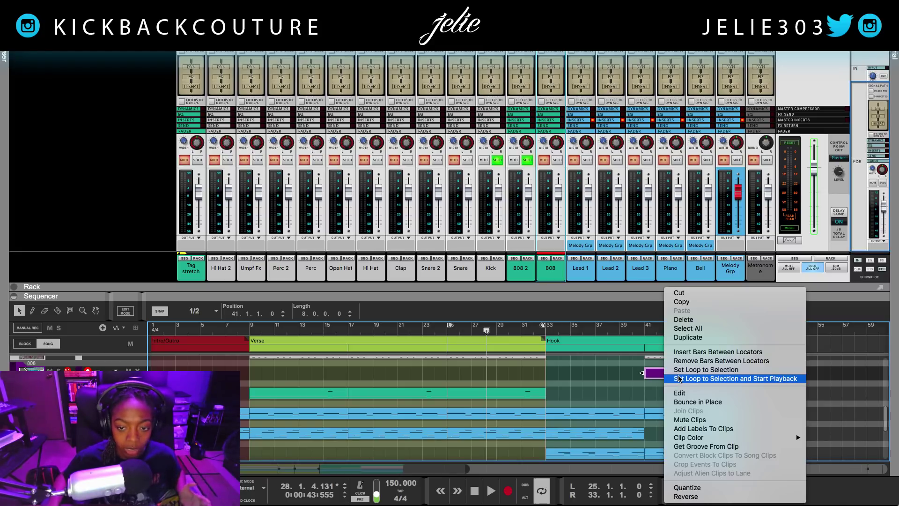
click(679, 378)
key(F5)
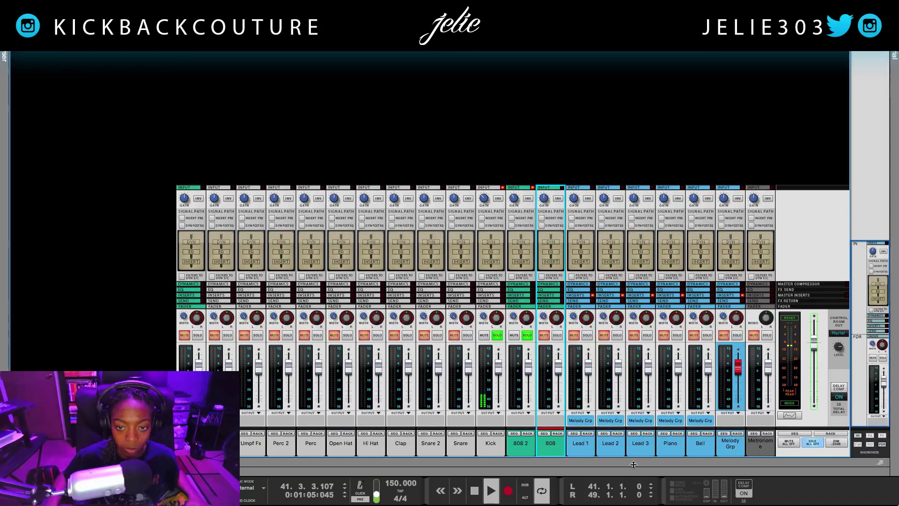
Solo the 808 channel alongside the Kick and 808 2, and lower its input gain during playback.
click(559, 336)
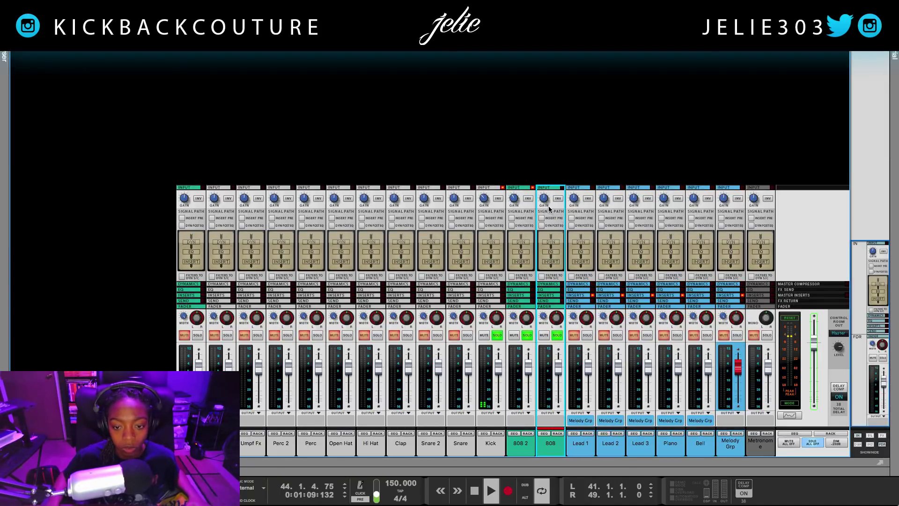
mouse_move(545, 203)
scroll(544, 198, down, 2)
scroll(545, 206, up, 1)
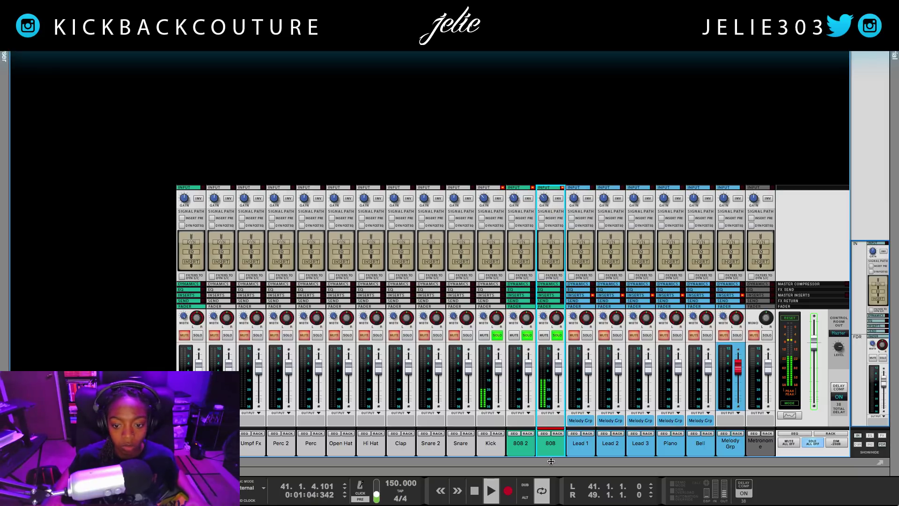
Stop playback, reveal the sequencer tracks, and extend the loop so it starts at bar 9 of the Verse.
drag(551, 471, 567, 202)
click(577, 310)
scroll(572, 323, up, 2)
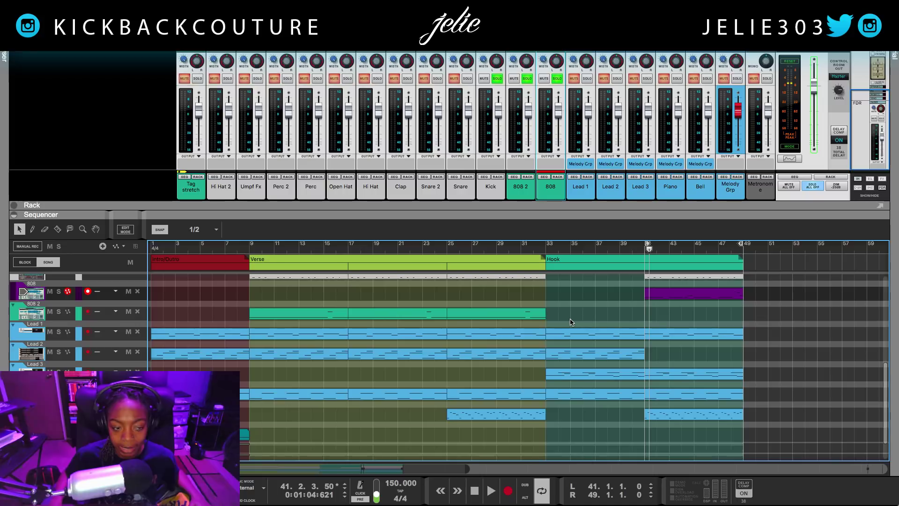
scroll(562, 322, up, 1)
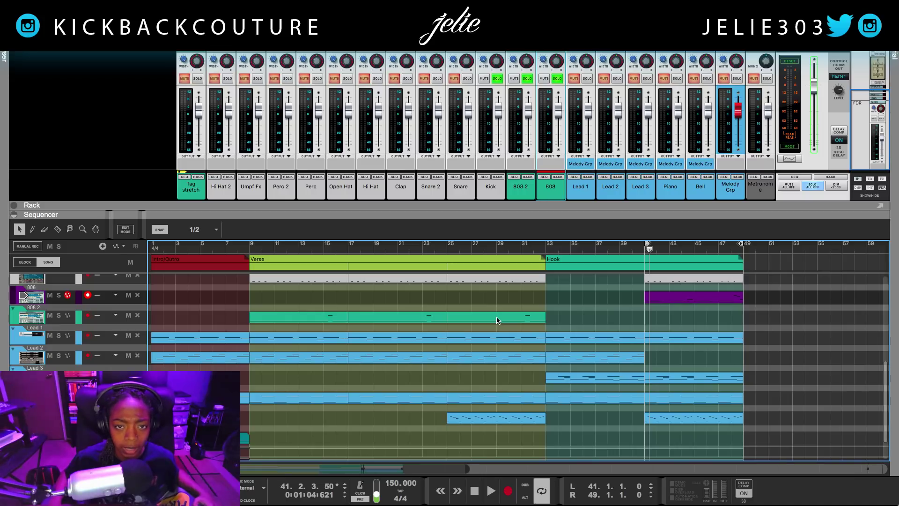
mouse_move(648, 244)
mouse_down()
mouse_move(422, 270)
mouse_move(254, 266)
mouse_up()
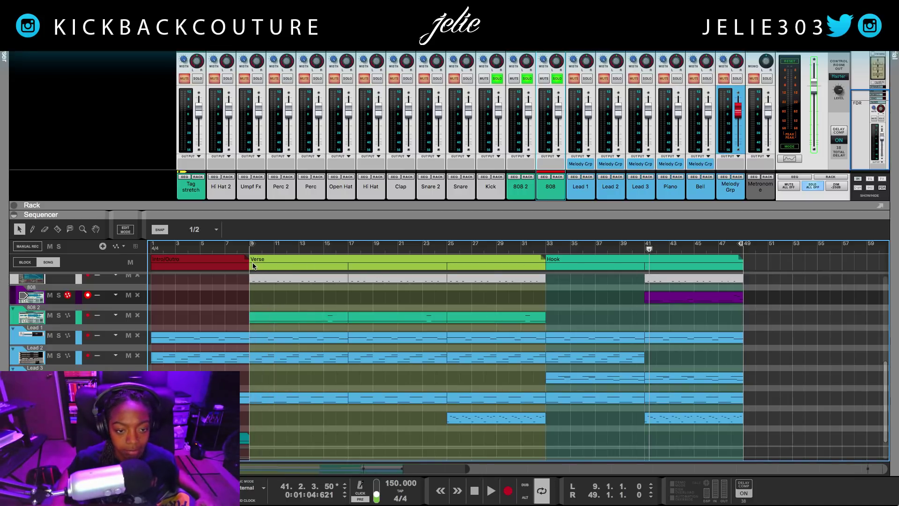
Play repeatedly from near bar 47 across the loop end to compare the 808 and 808 2 levels.
click(717, 248)
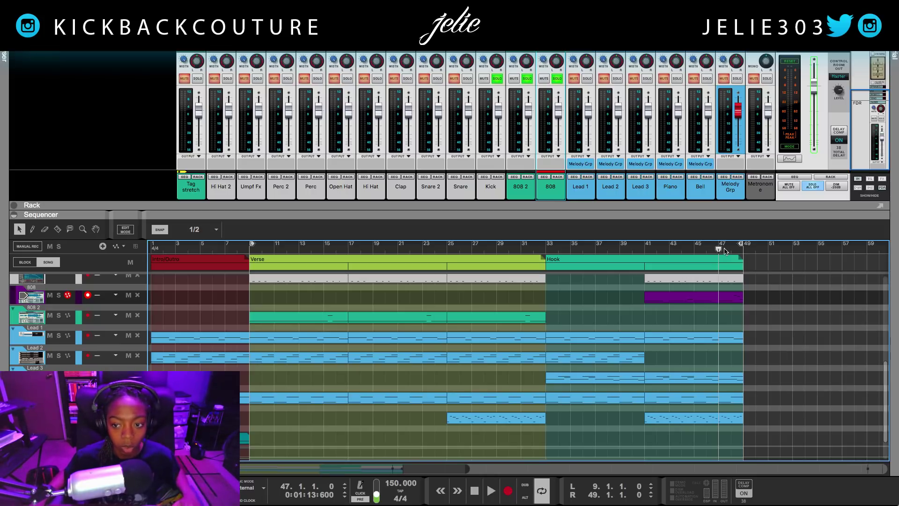
key(space)
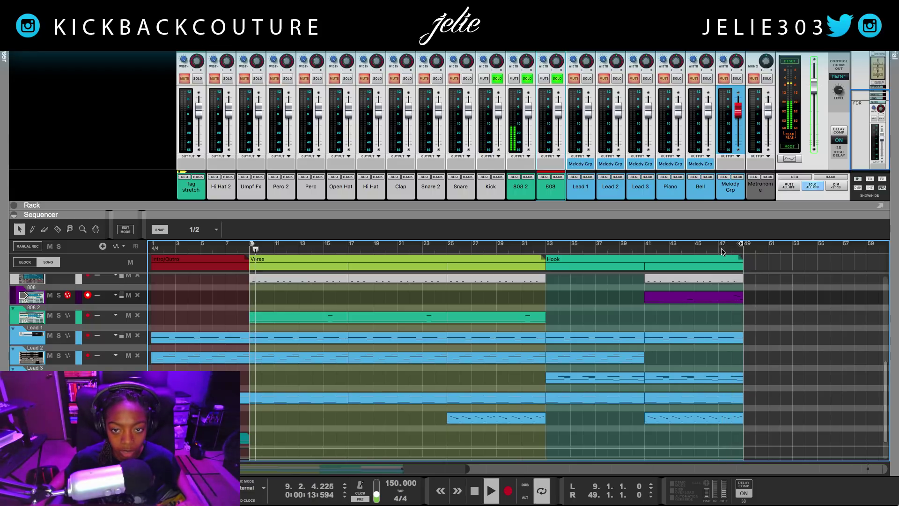
click(679, 243)
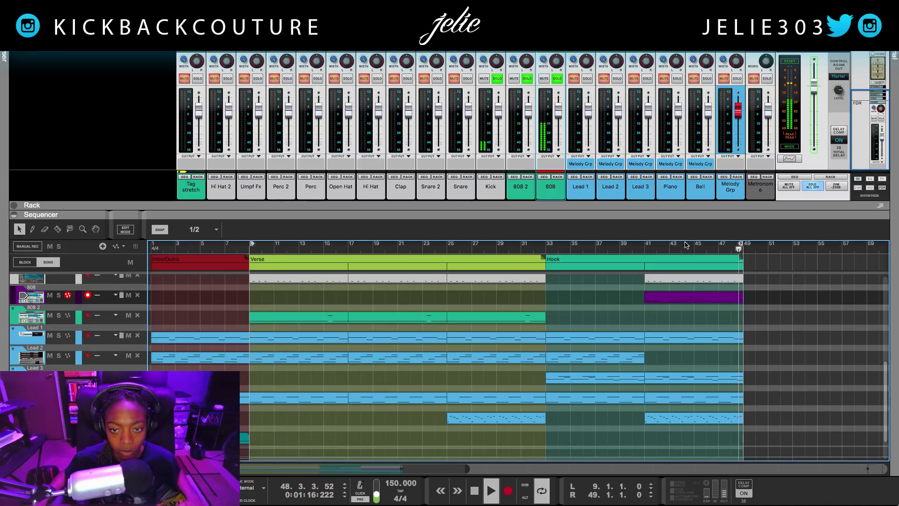
click(728, 249)
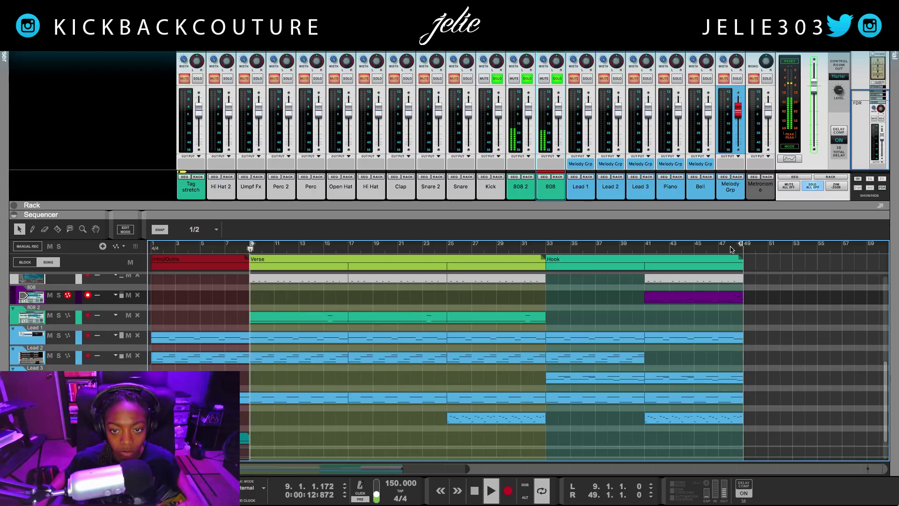
click(733, 249)
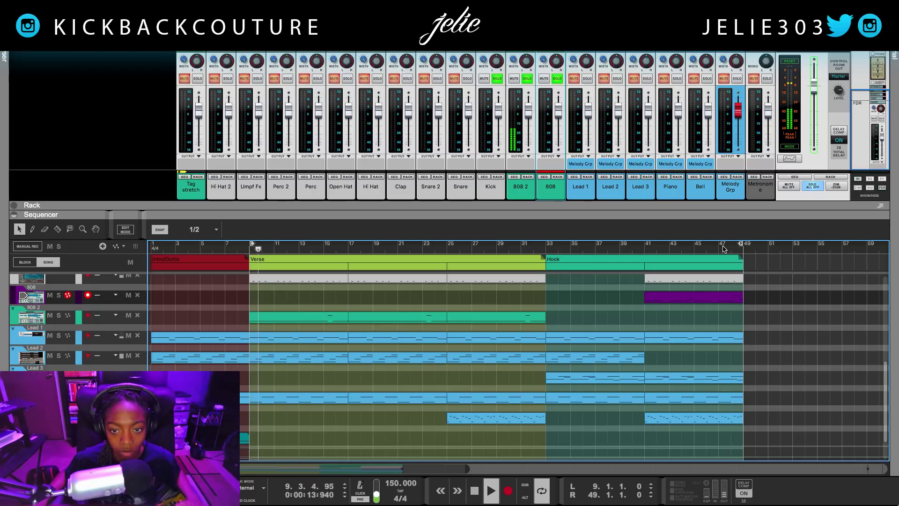
key(space)
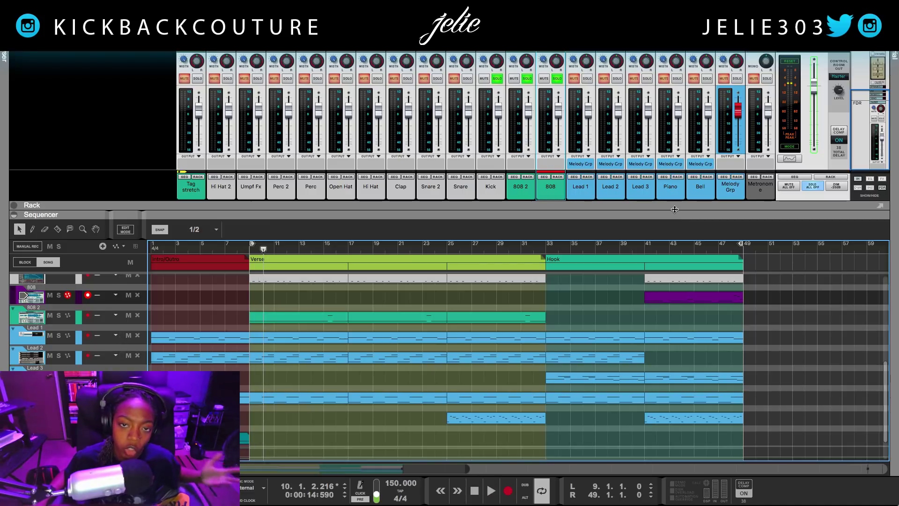
Select the 808 2 and 808 mixer channels together and route both to a new output bus.
drag(674, 209, 650, 335)
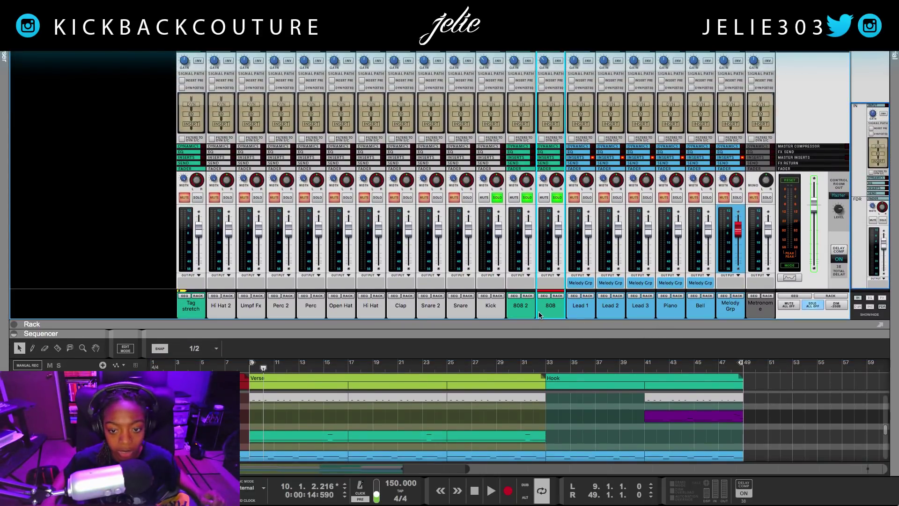
click(523, 313)
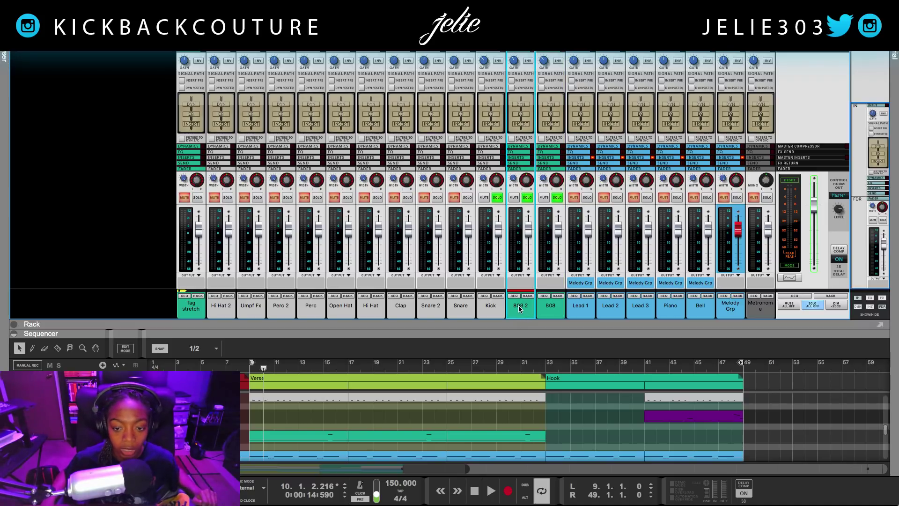
click(550, 311)
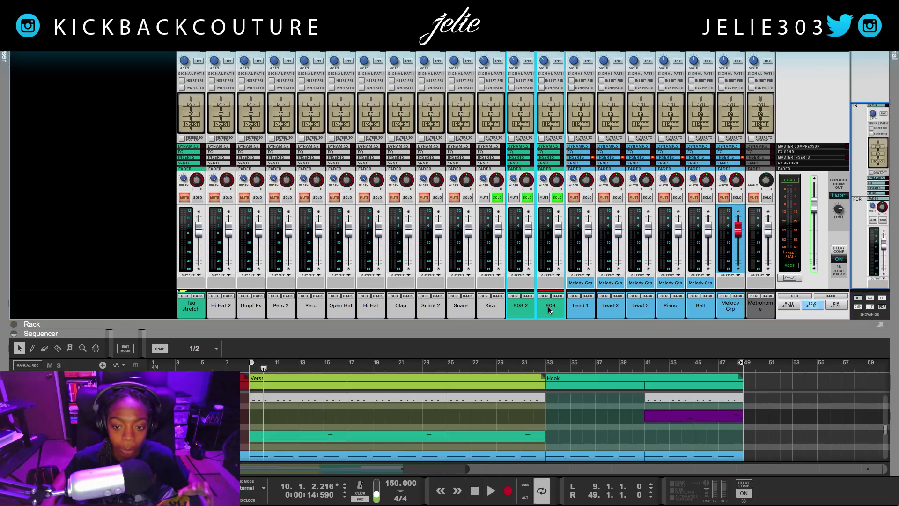
right_click(547, 307)
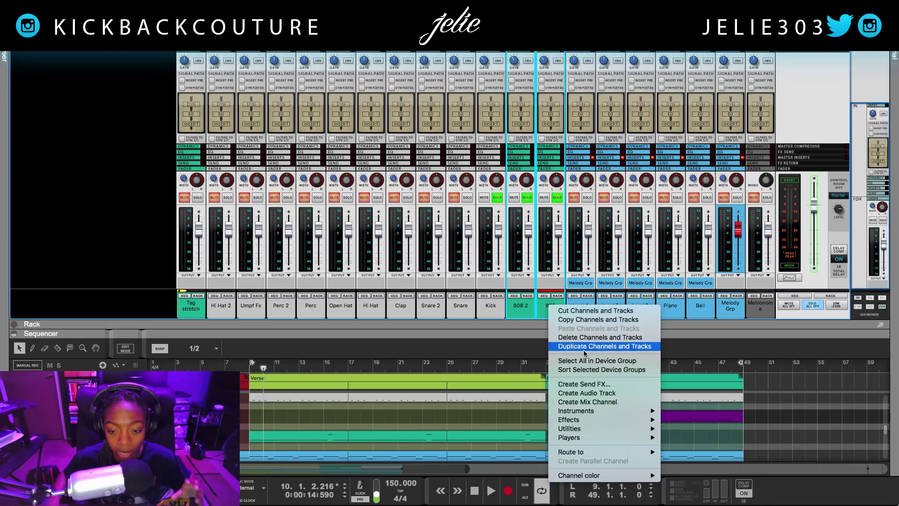
mouse_move(591, 452)
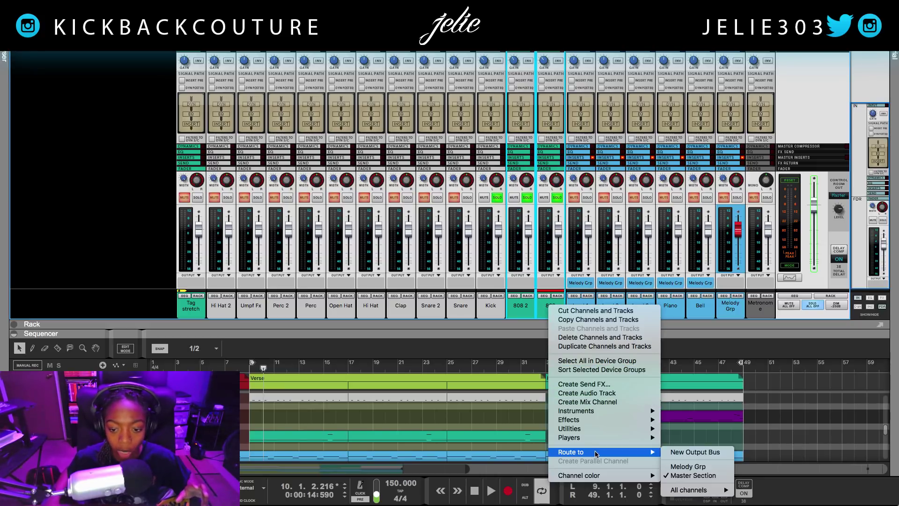
click(668, 452)
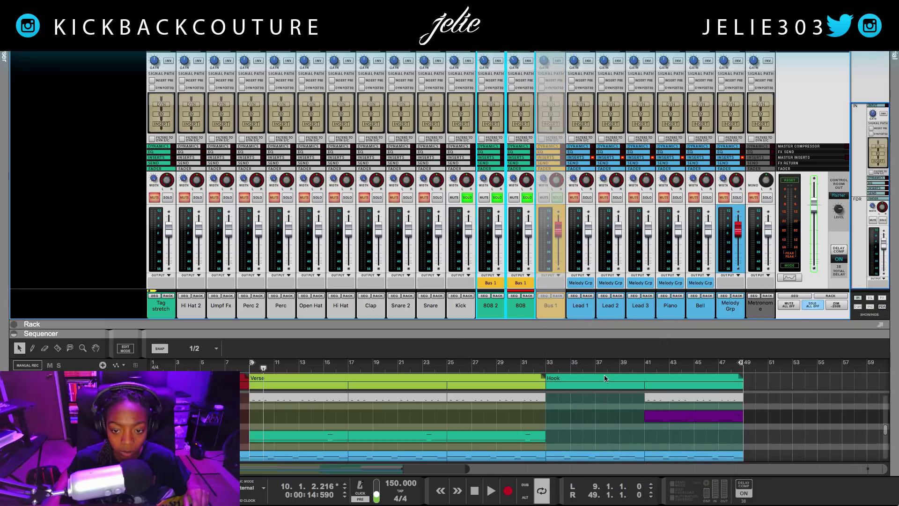
Rename the new bus channel as BB.
double_click(551, 305)
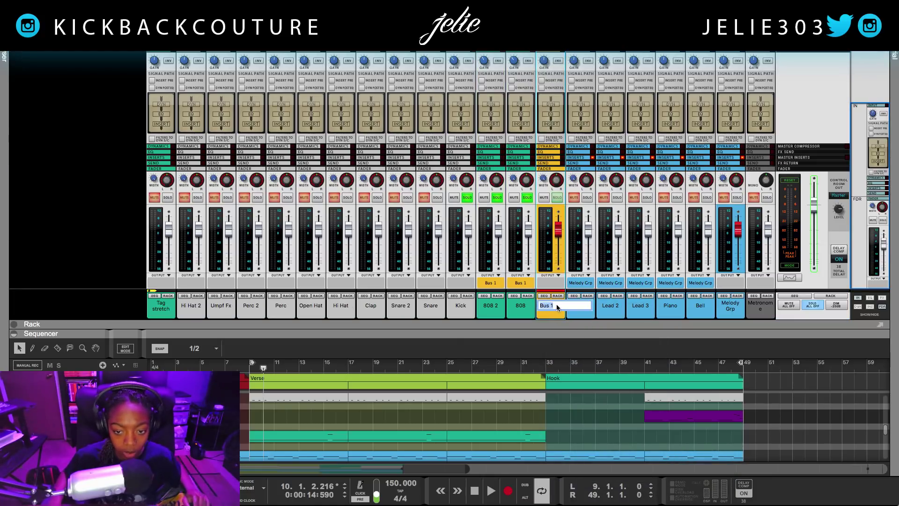
text(BB)
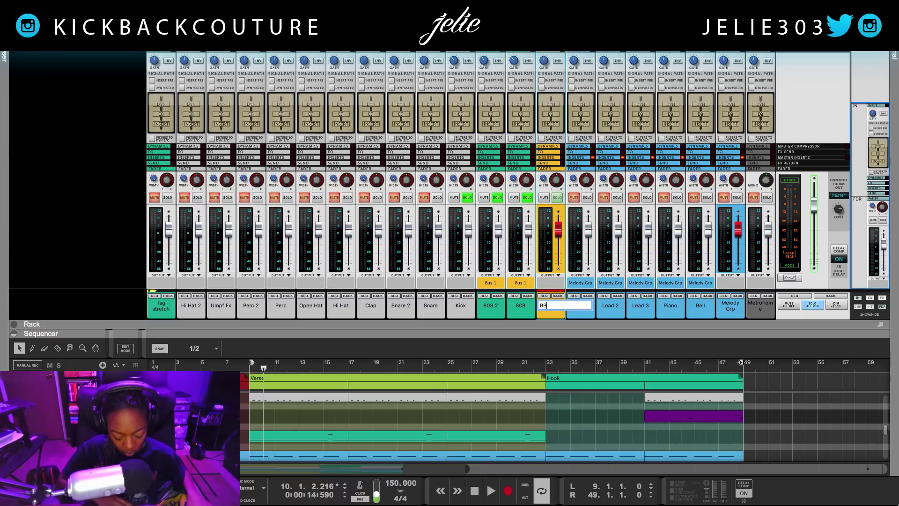
key(Return)
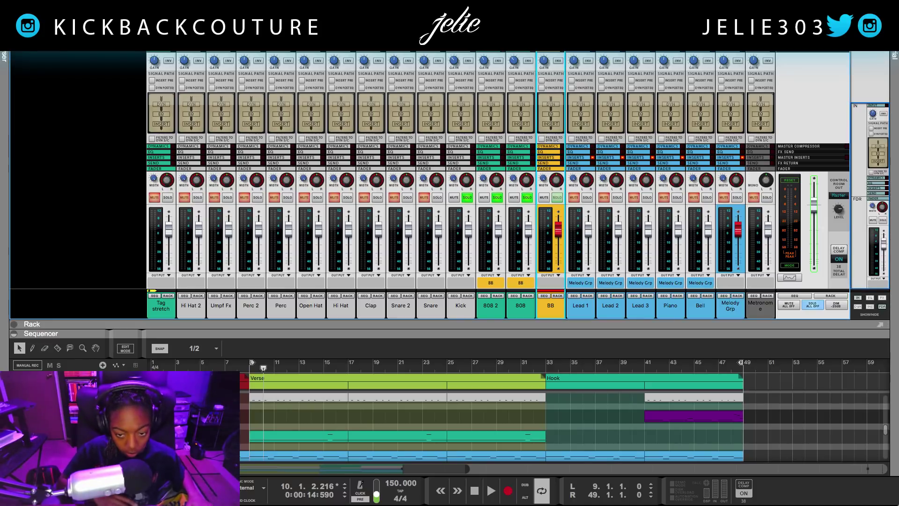
Play repeatedly from around bar 47 across the loop end, lower the 808's input gain to -7.43 dB, and stop playback.
drag(563, 326, 565, 473)
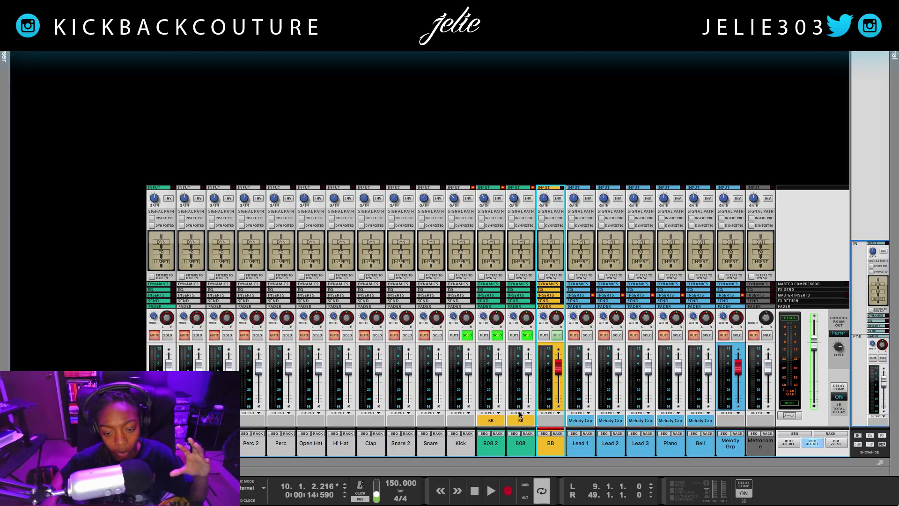
drag(525, 461, 544, 294)
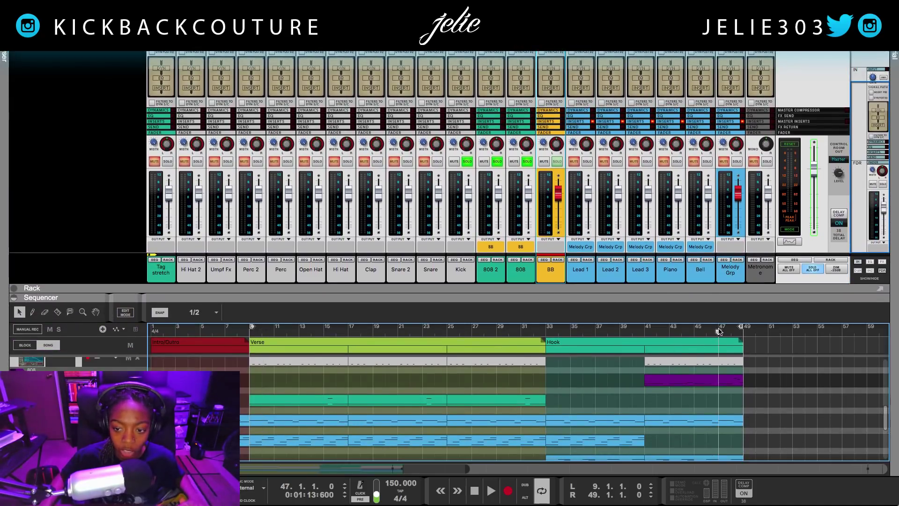
key(space)
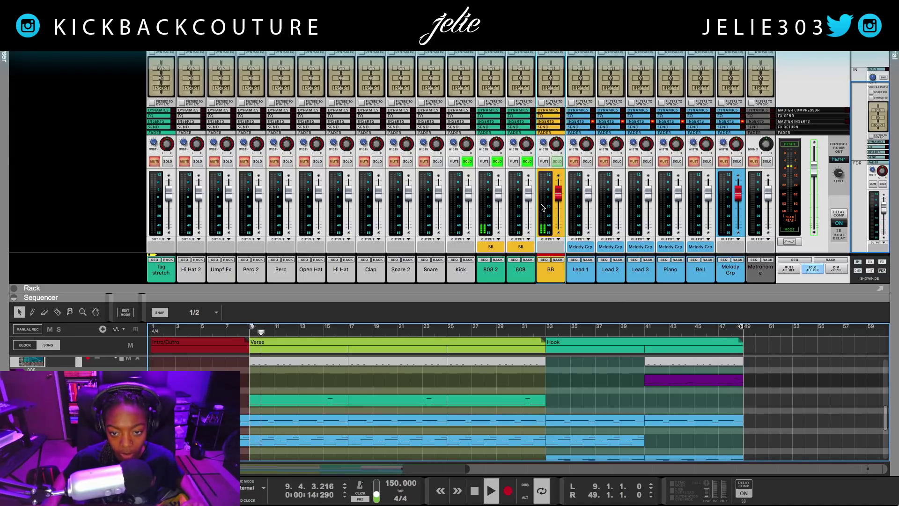
click(732, 330)
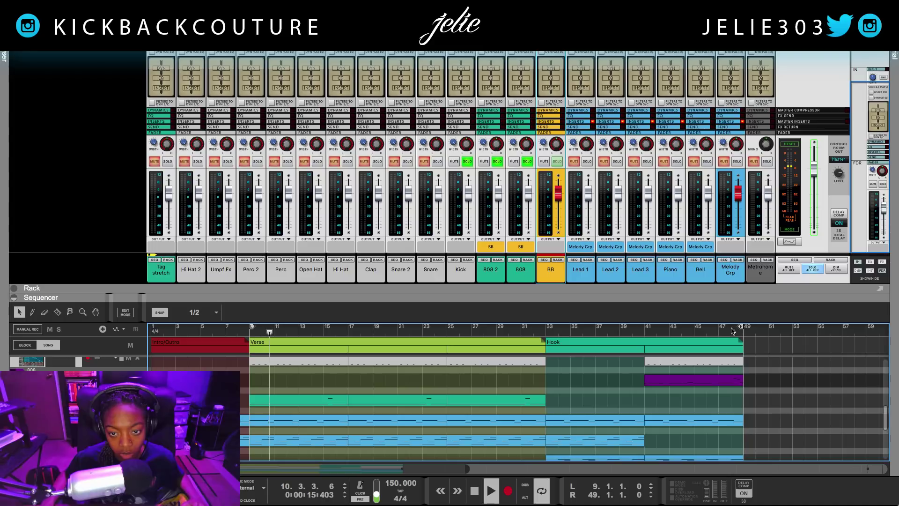
scroll(543, 173, up, 2)
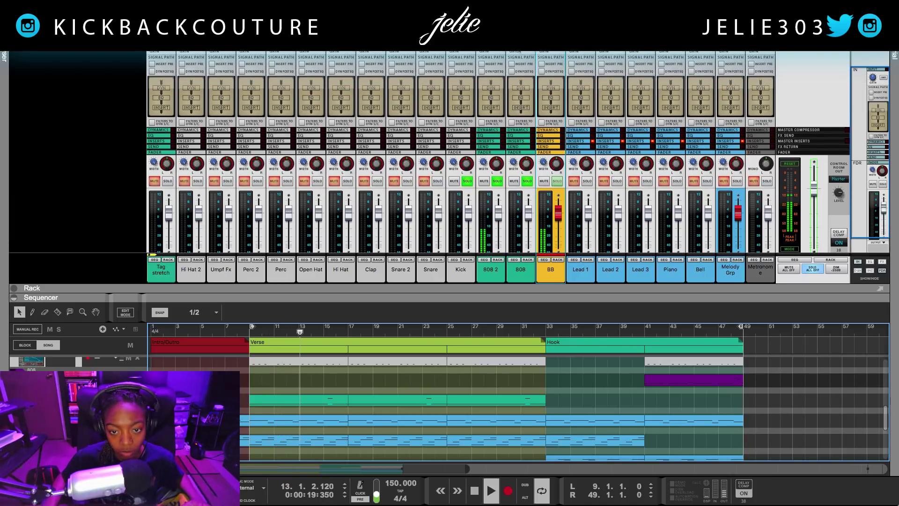
click(518, 51)
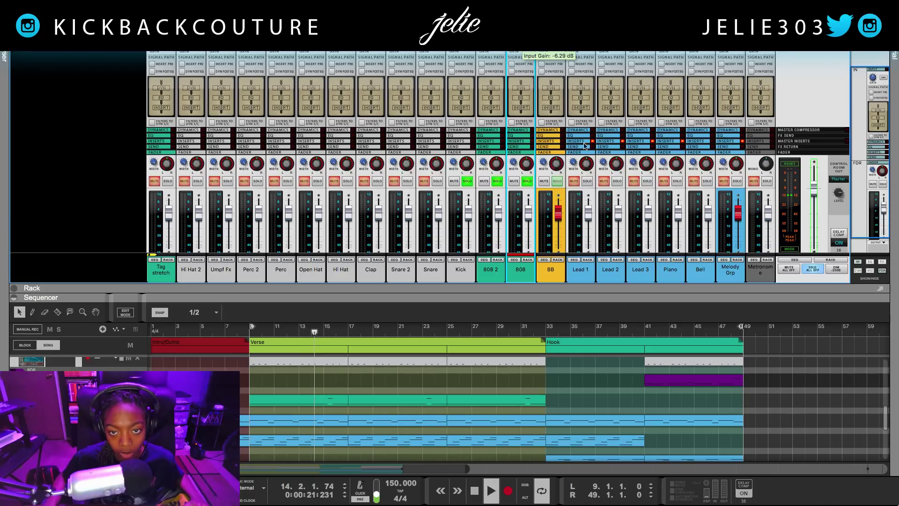
click(730, 328)
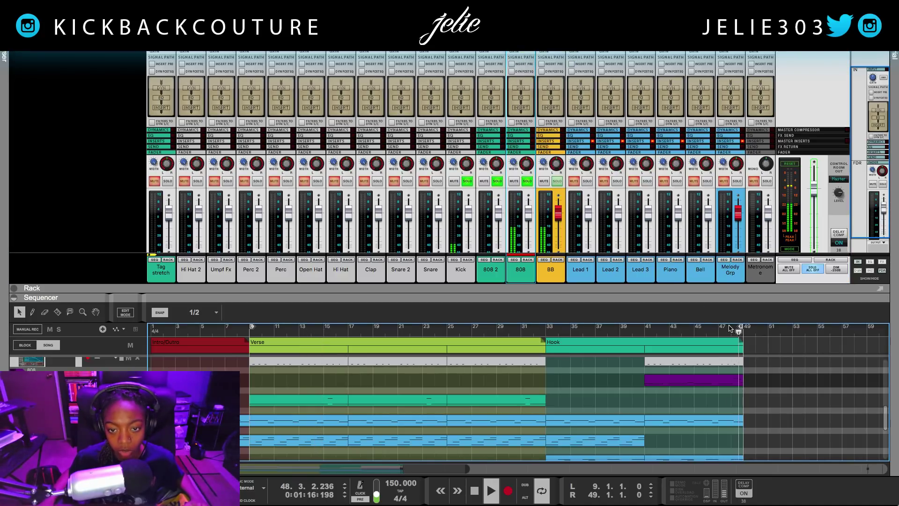
click(729, 328)
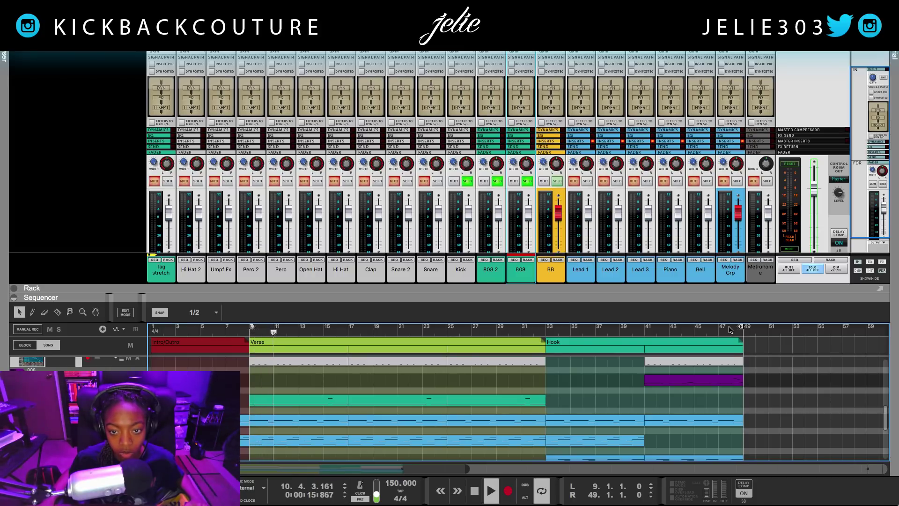
click(719, 329)
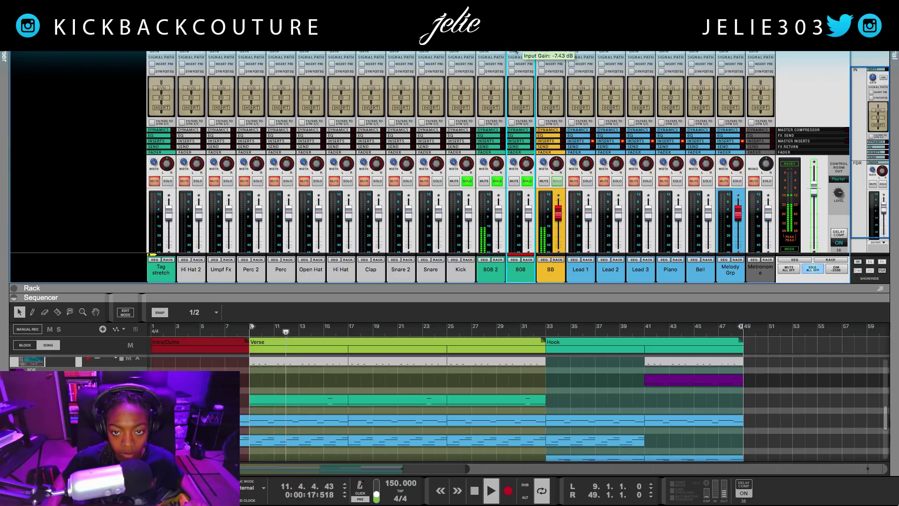
click(719, 326)
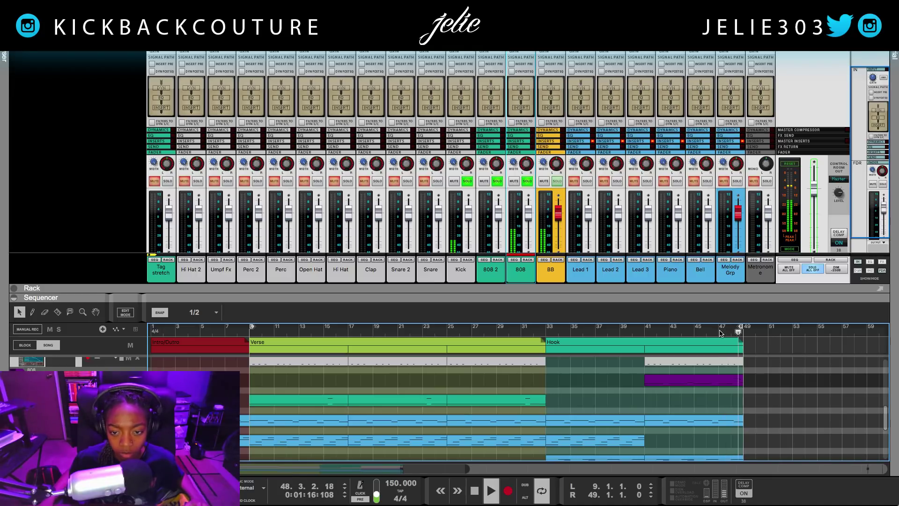
click(729, 332)
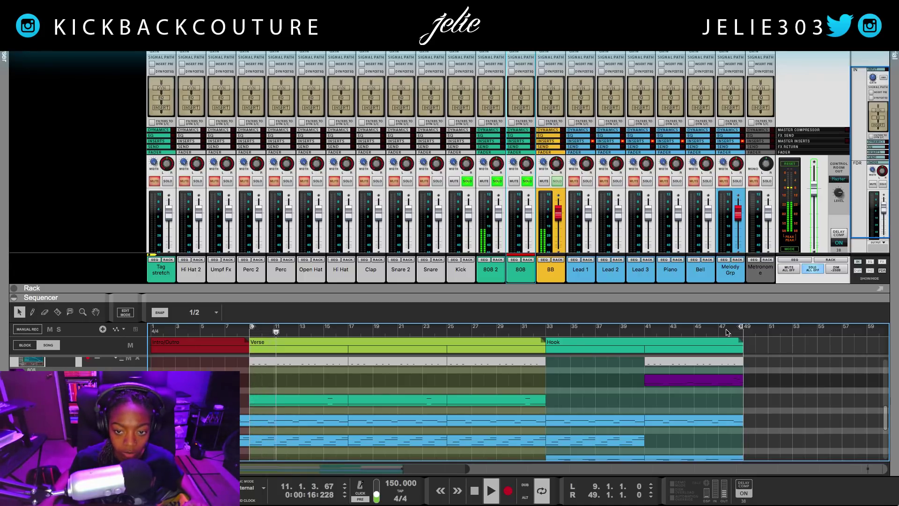
key(space)
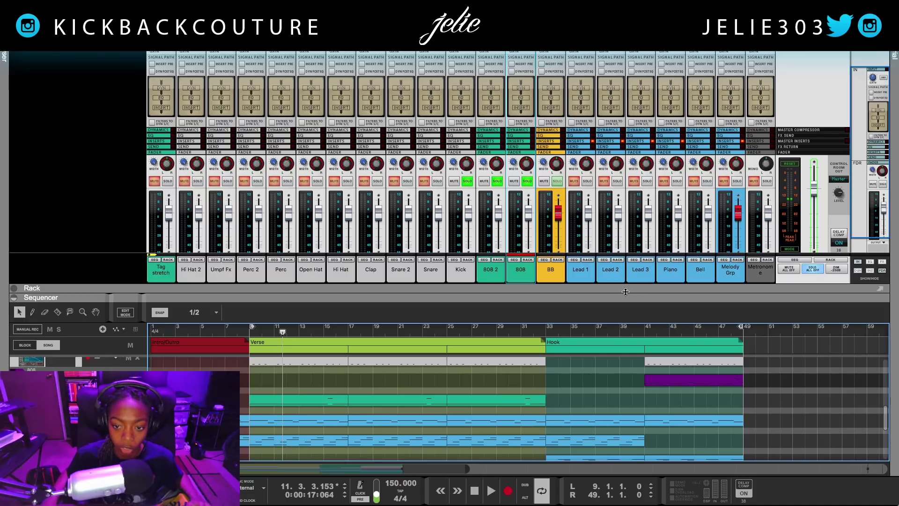
Expand the mixer to full view and examine the Kick, 808 2, 808 and BB channels in turn.
drag(626, 296, 624, 503)
drag(527, 284, 510, 277)
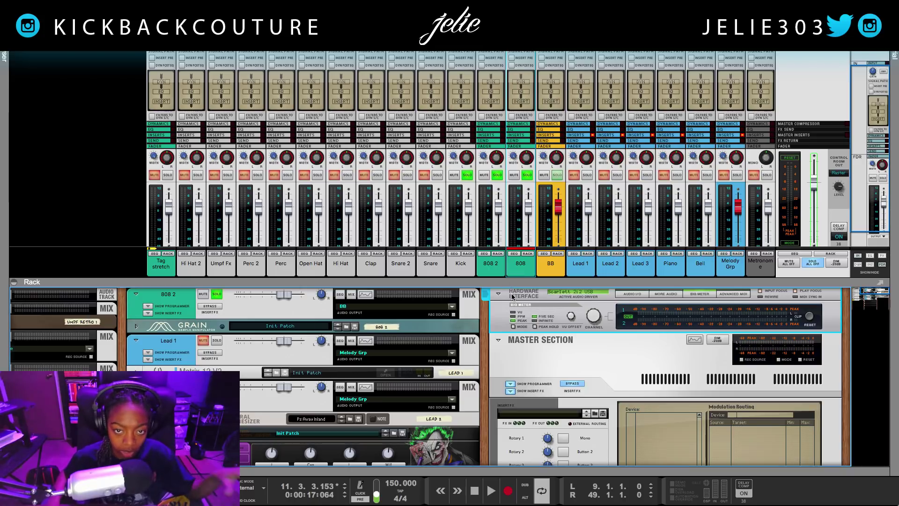
drag(510, 286, 513, 494)
click(492, 449)
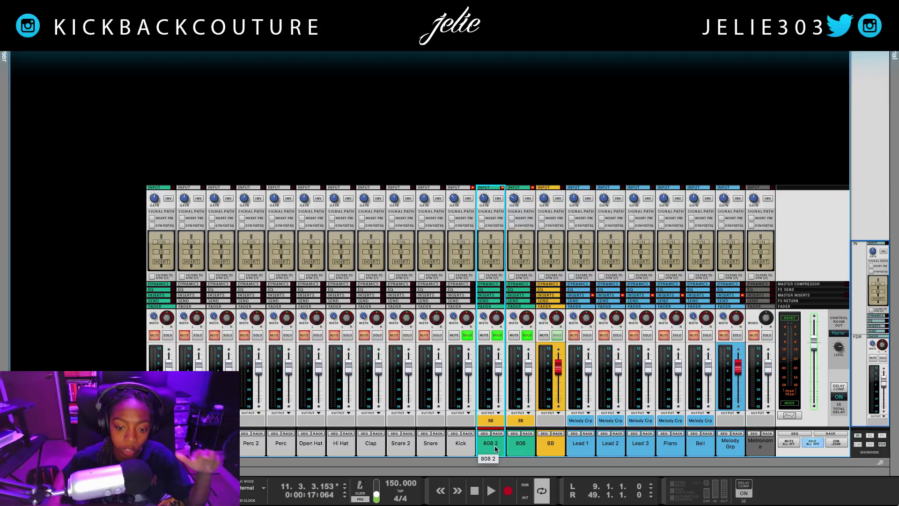
click(465, 450)
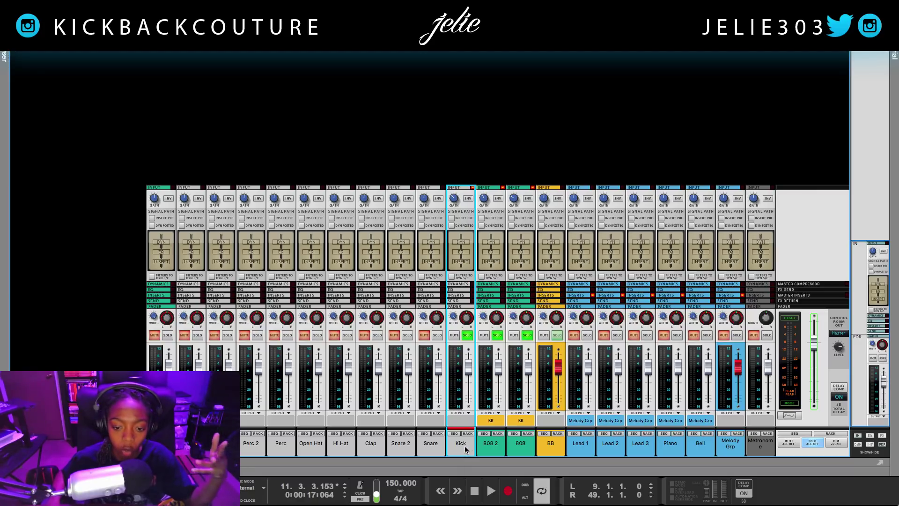
click(524, 448)
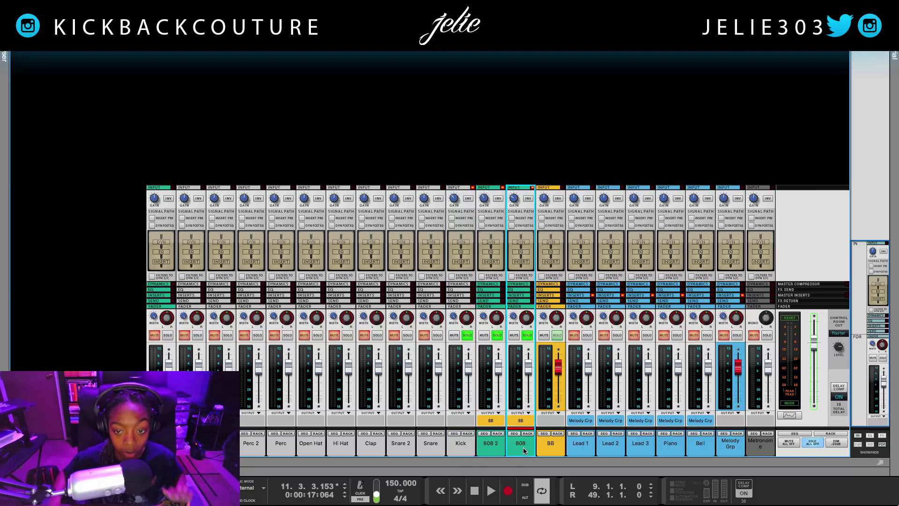
click(546, 448)
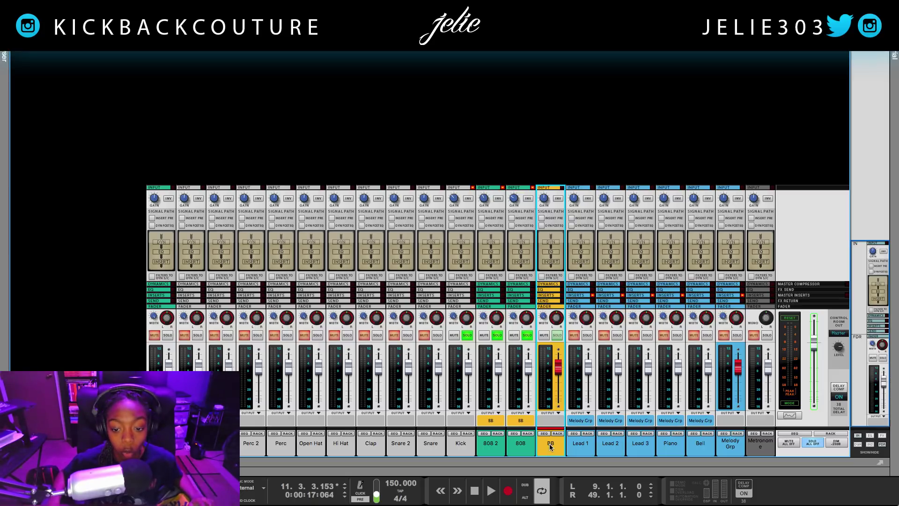
click(521, 444)
click(467, 448)
click(557, 447)
click(461, 447)
click(521, 445)
click(491, 445)
click(469, 448)
click(538, 447)
click(469, 445)
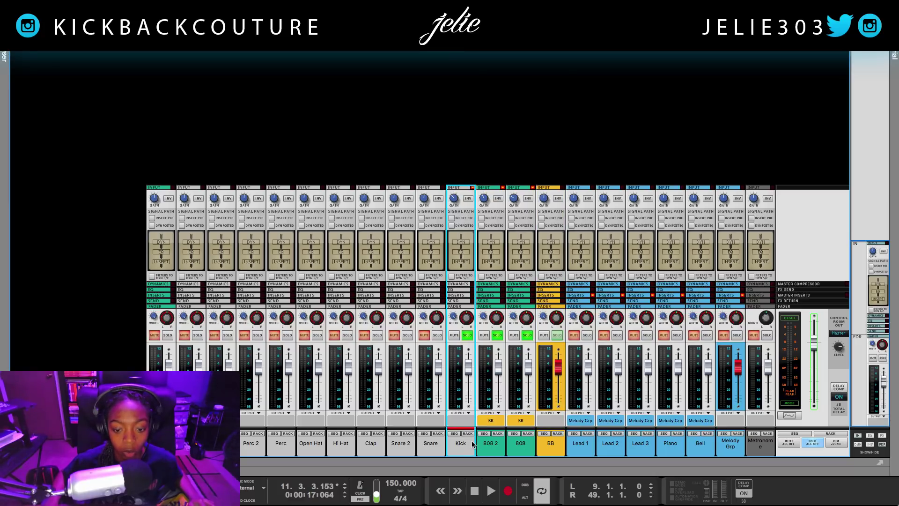
Show the BB bus in the rack and flip the rack to its rear side.
click(554, 443)
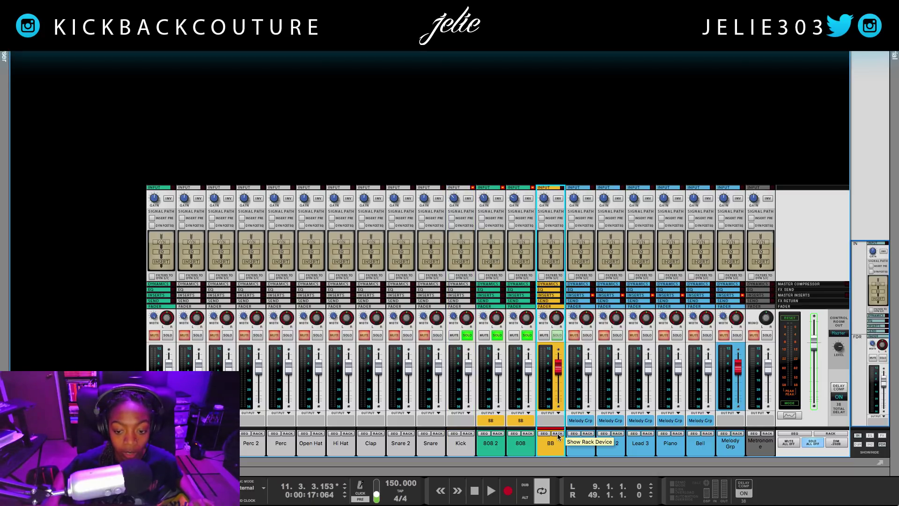
click(557, 434)
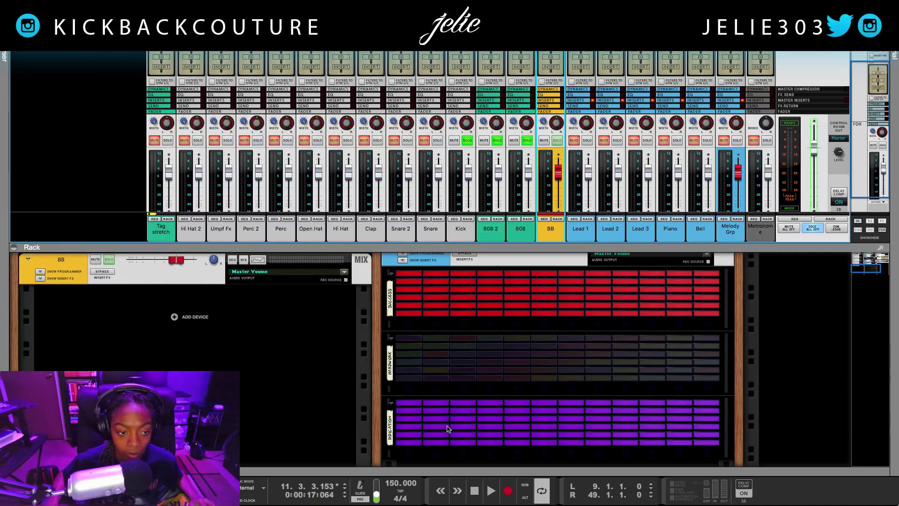
click(66, 298)
key(Tab)
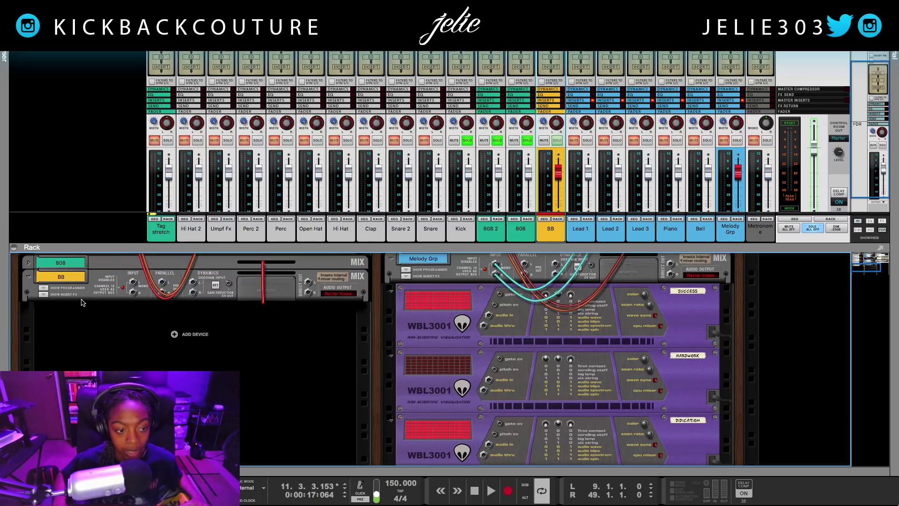
right_click(193, 285)
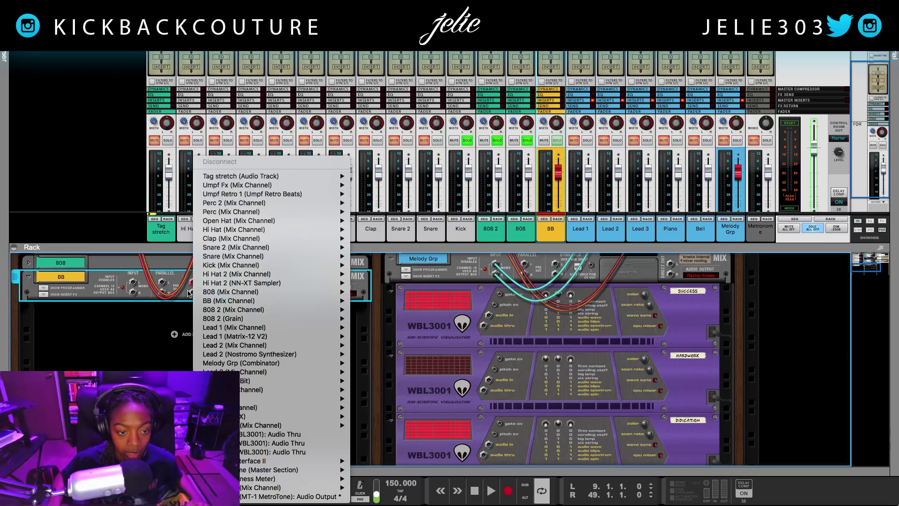
click(189, 293)
right_click(192, 285)
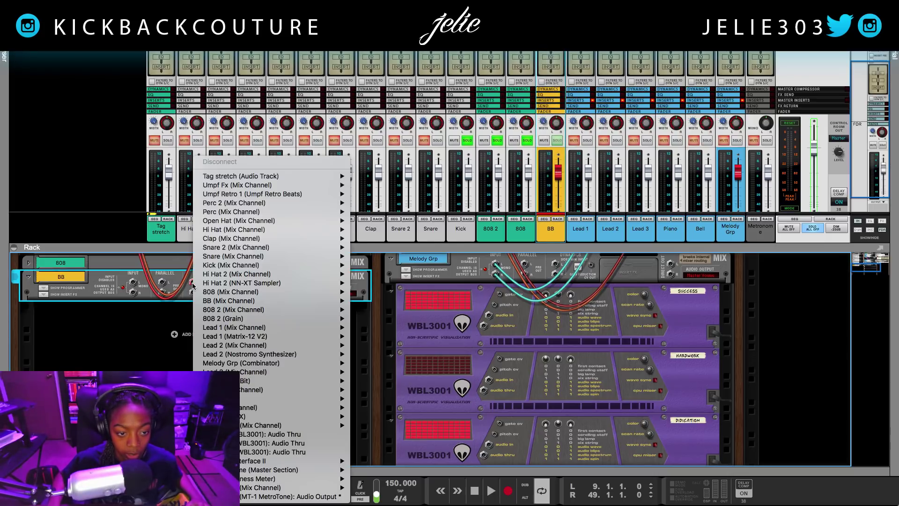
click(193, 286)
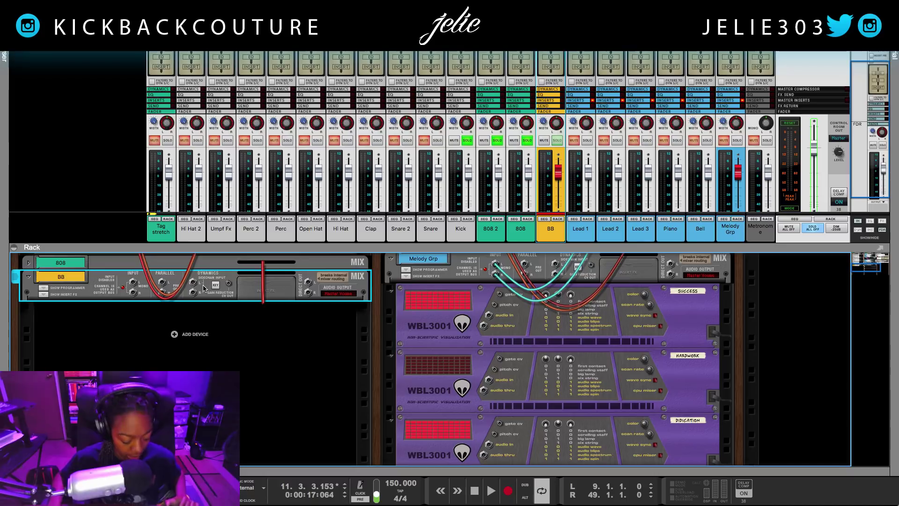
Connect the Kick's Parallel Output L to the BB bus's sidechain input, check the cable at Kick, and flip the rack to its front.
key(l)
scroll(208, 306, up, 1)
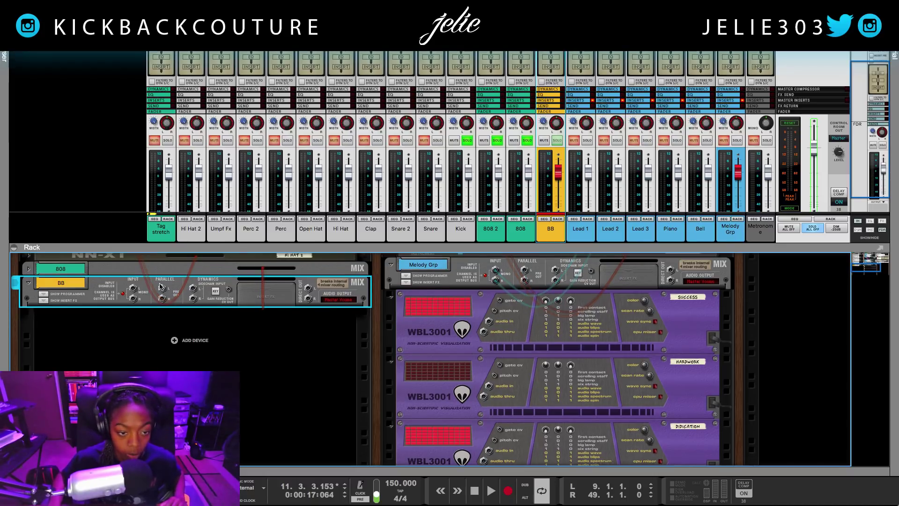
click(193, 290)
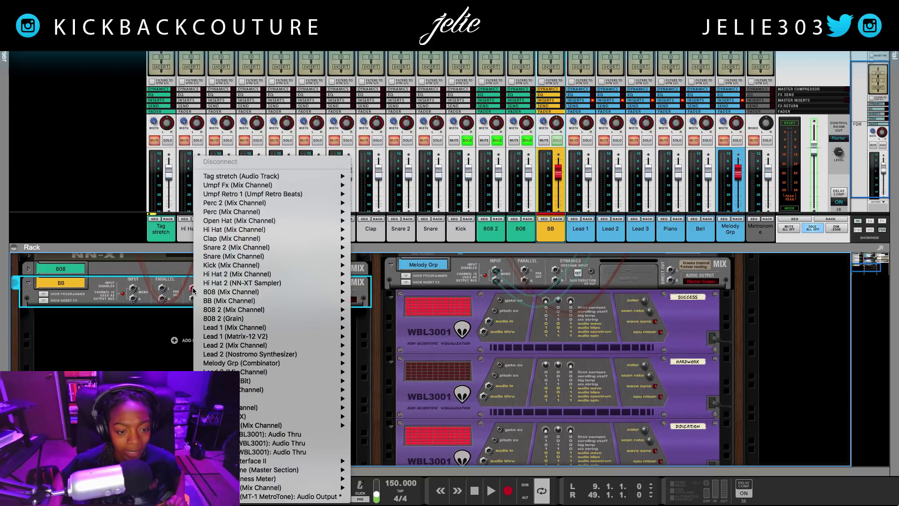
mouse_move(233, 269)
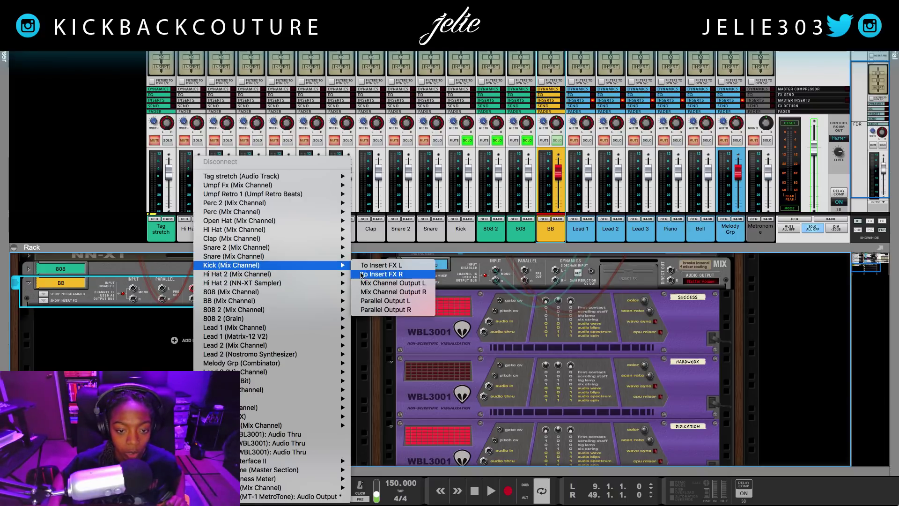
click(376, 303)
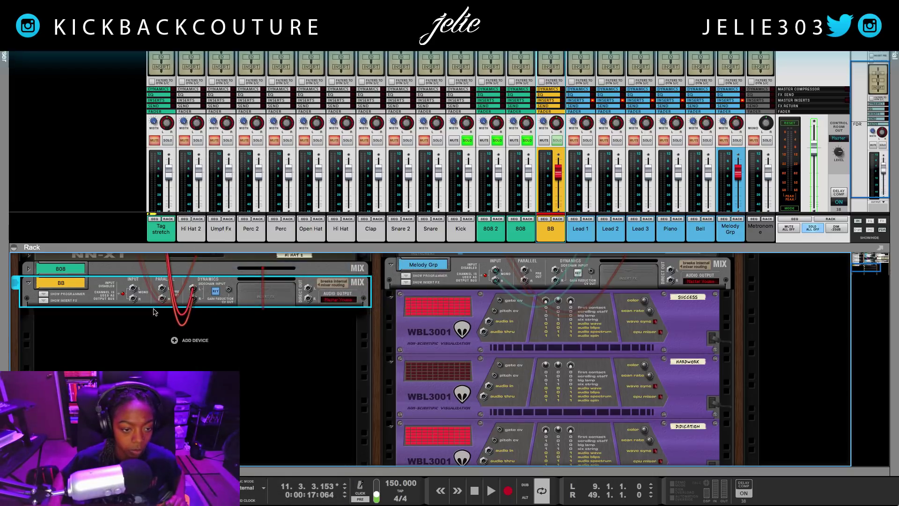
scroll(173, 312, up, 5)
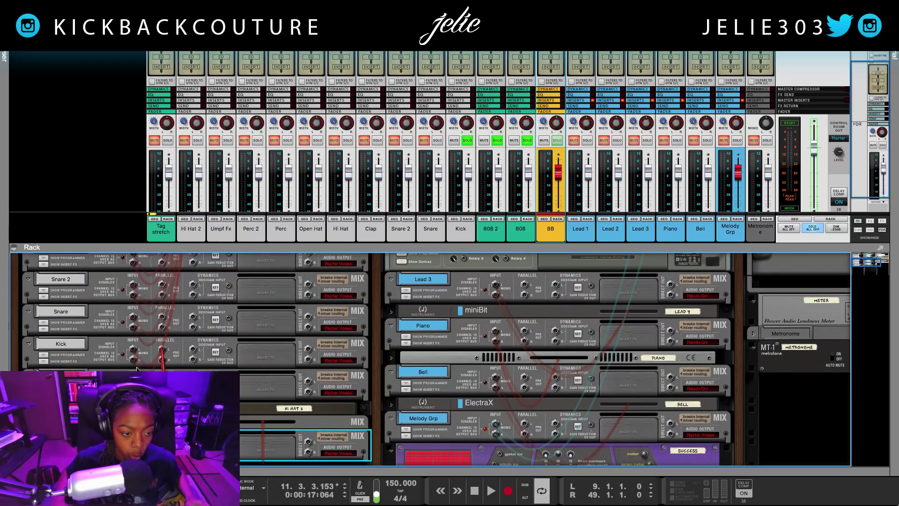
click(104, 351)
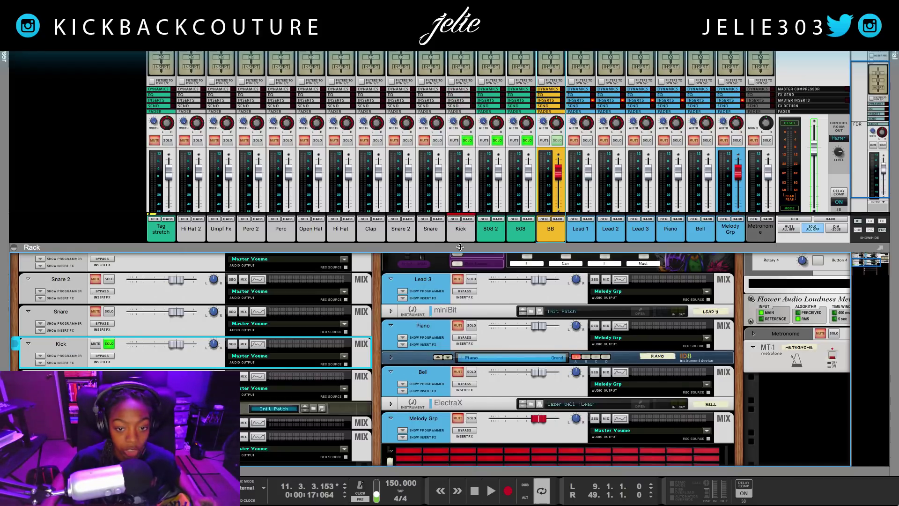
Enlarge the mixer, expand its dynamics section, and enable the BB channel's compressor with the sidechain key on.
drag(460, 247, 466, 415)
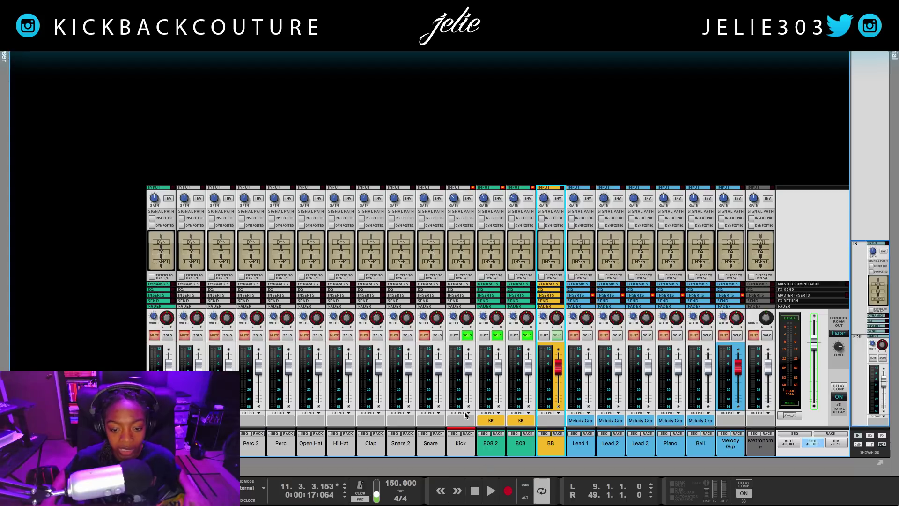
click(546, 285)
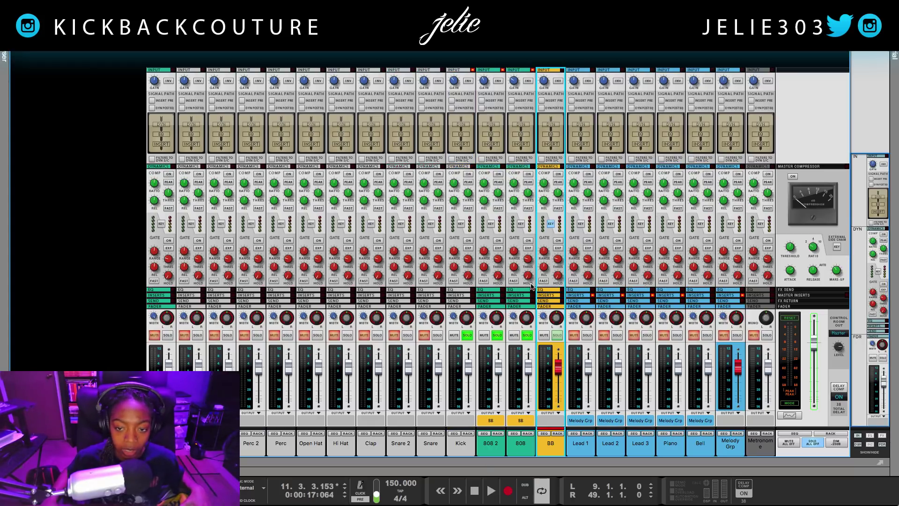
click(551, 224)
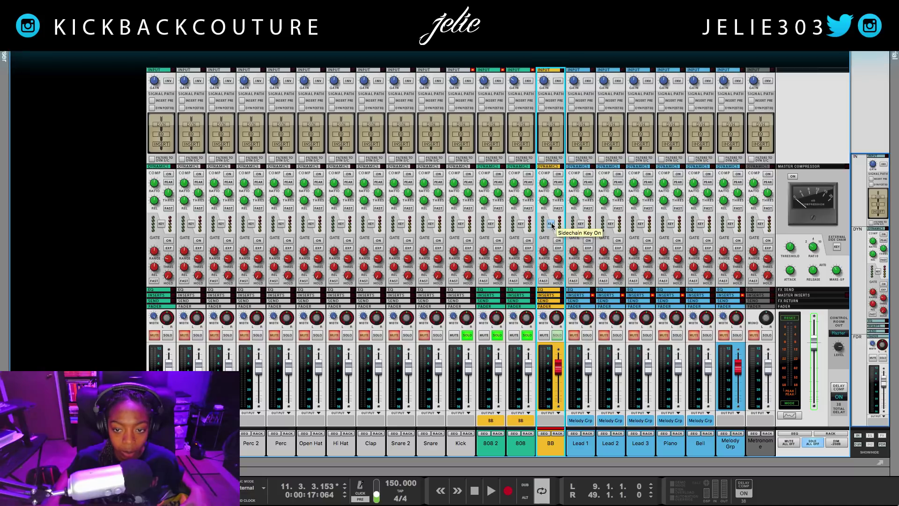
click(558, 175)
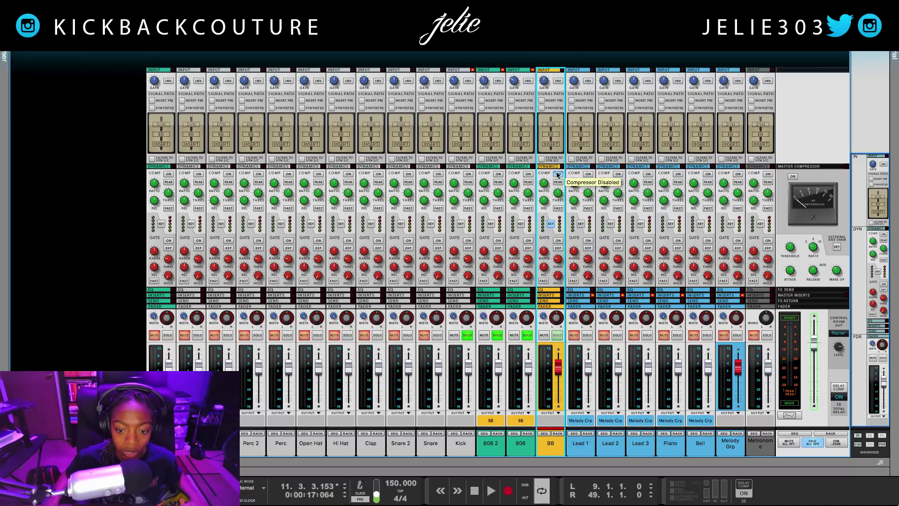
Set the loop to the verse clip spanning bars 17 to 25 and start playback.
key(space)
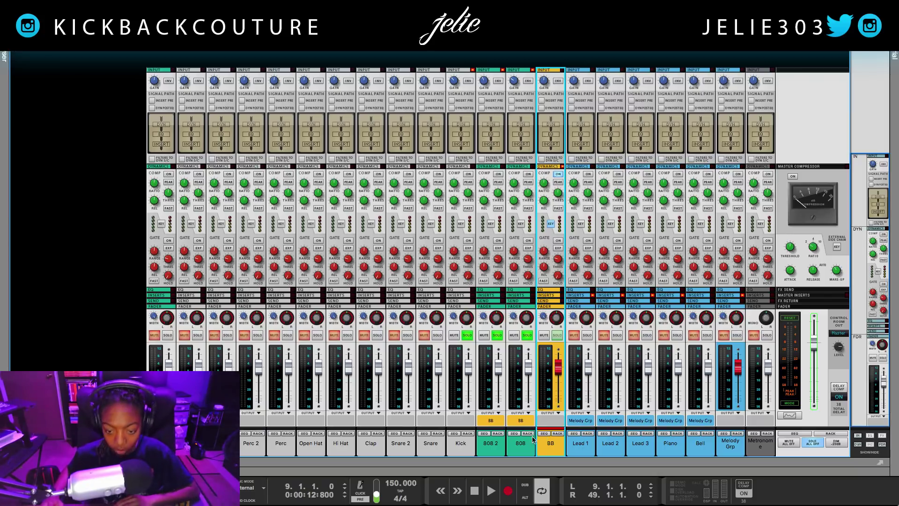
key(F7)
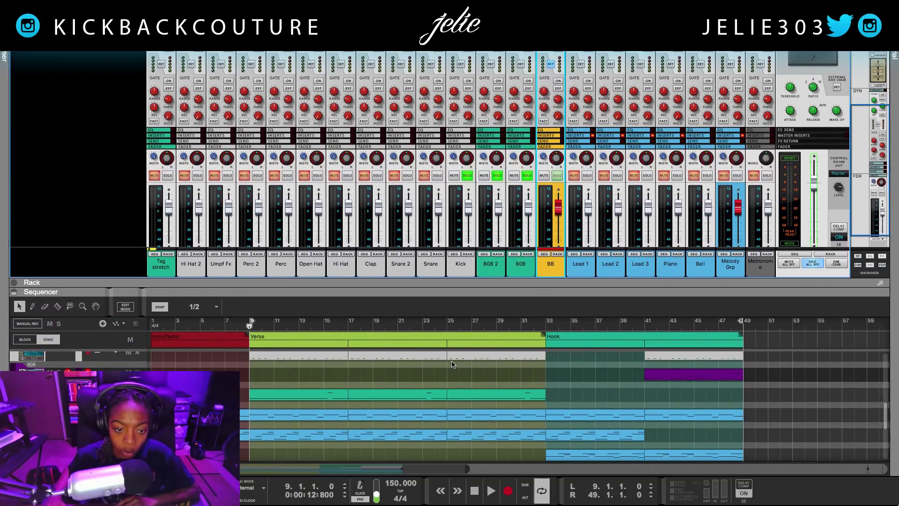
right_click(411, 359)
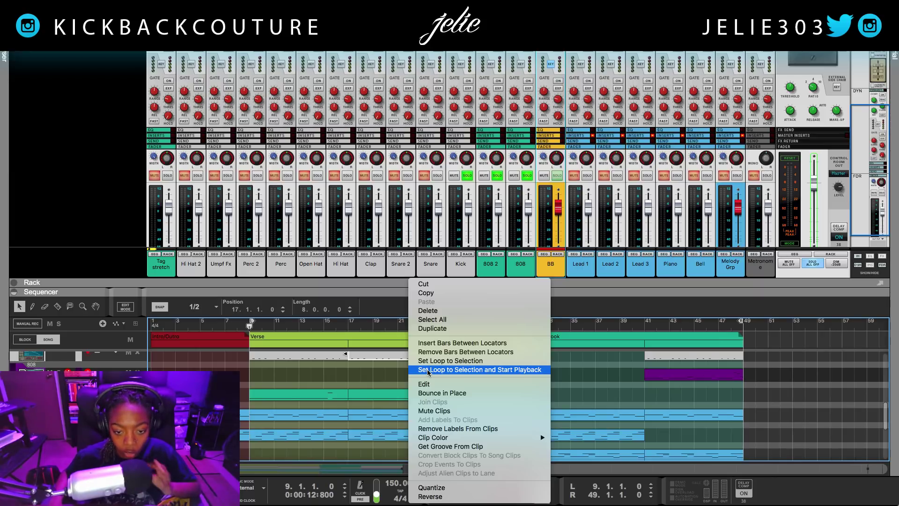
click(428, 370)
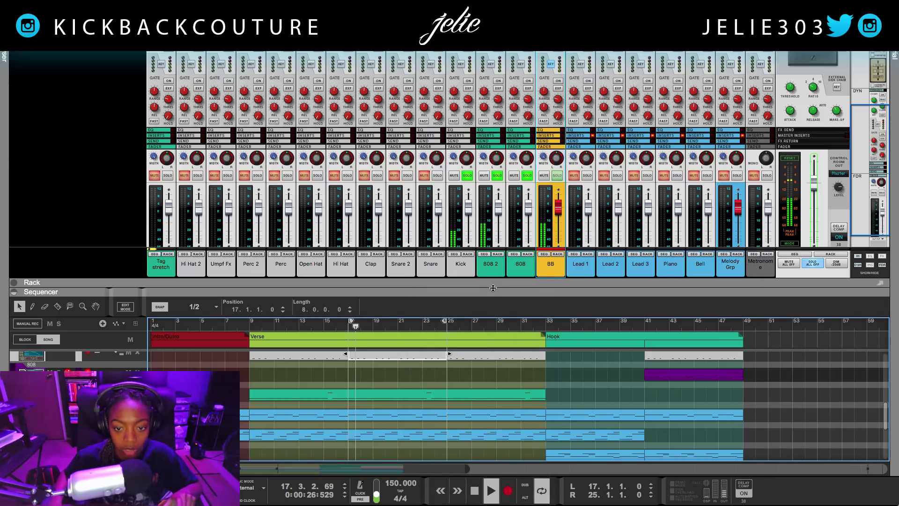
Turn on fast attack for BB's compressor and set its threshold to -25.80 dB while the loop plays.
key(F7)
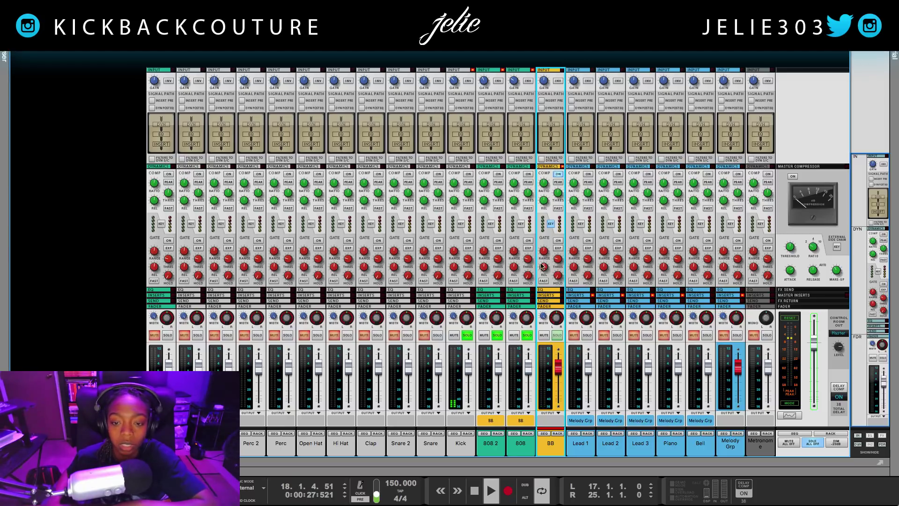
mouse_move(543, 188)
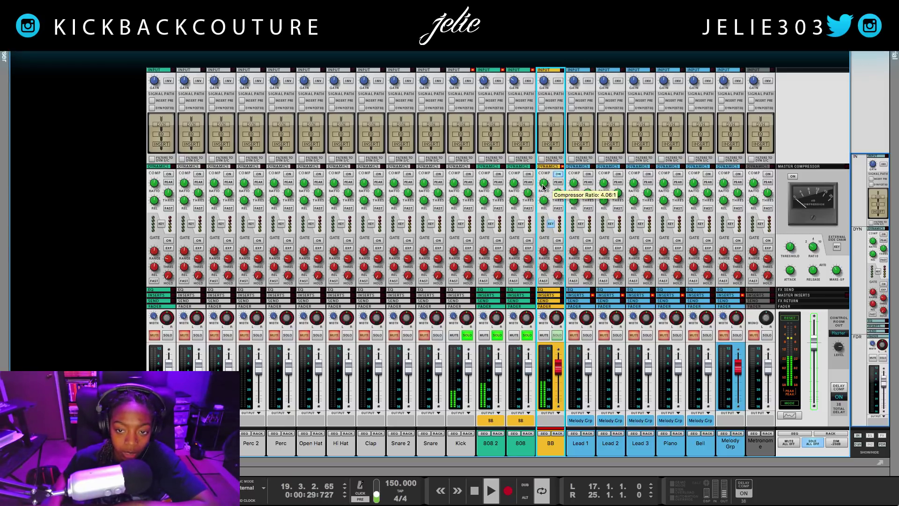
mouse_move(546, 206)
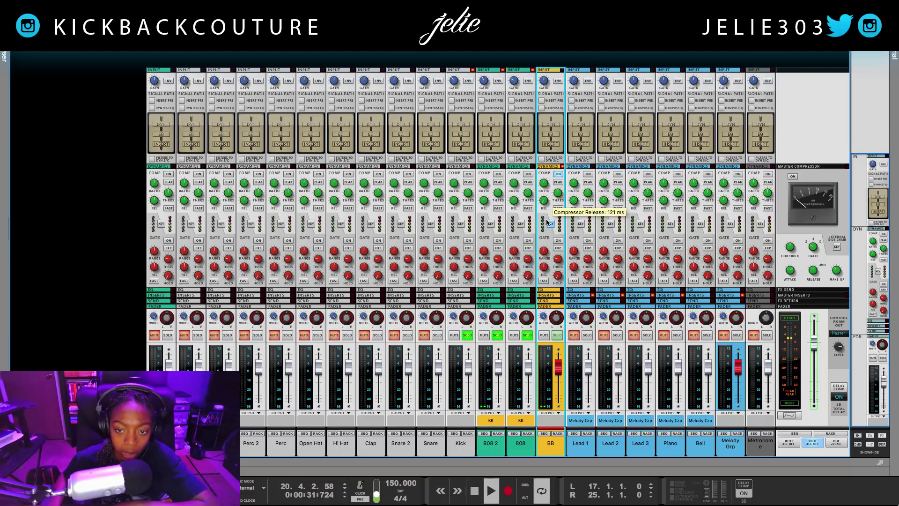
scroll(546, 205, down, 3)
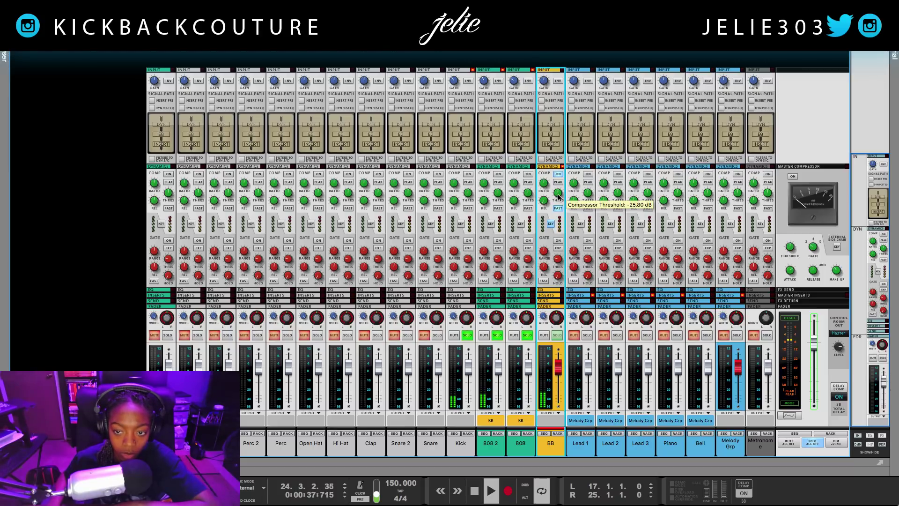
drag(558, 199, 559, 223)
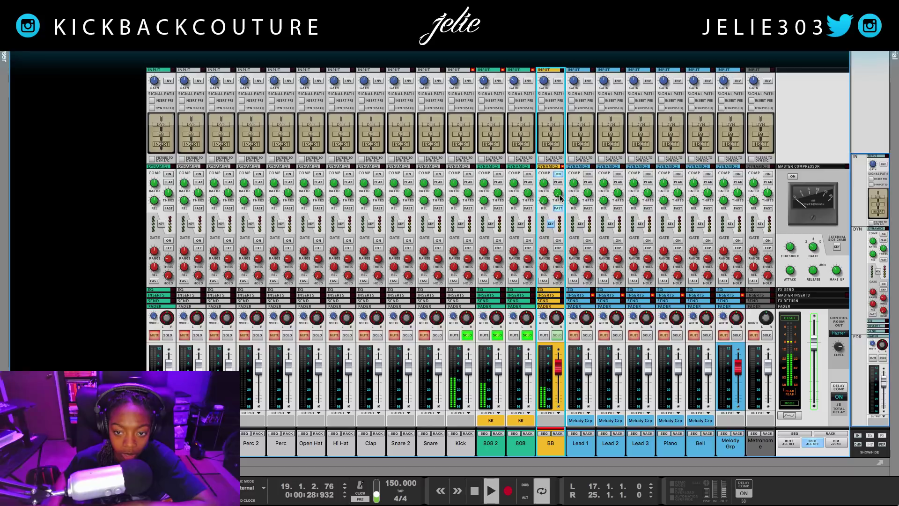
ctrl+click(560, 199)
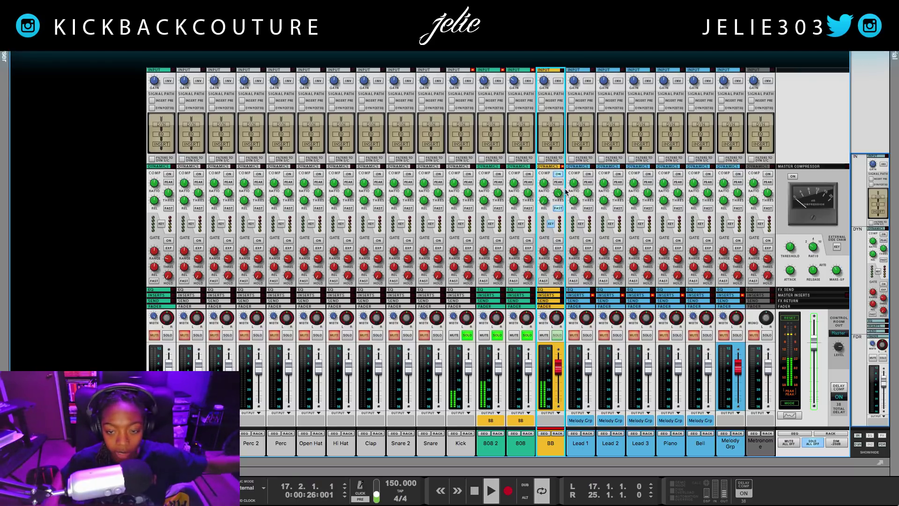
mouse_move(558, 197)
drag(558, 199, 558, 203)
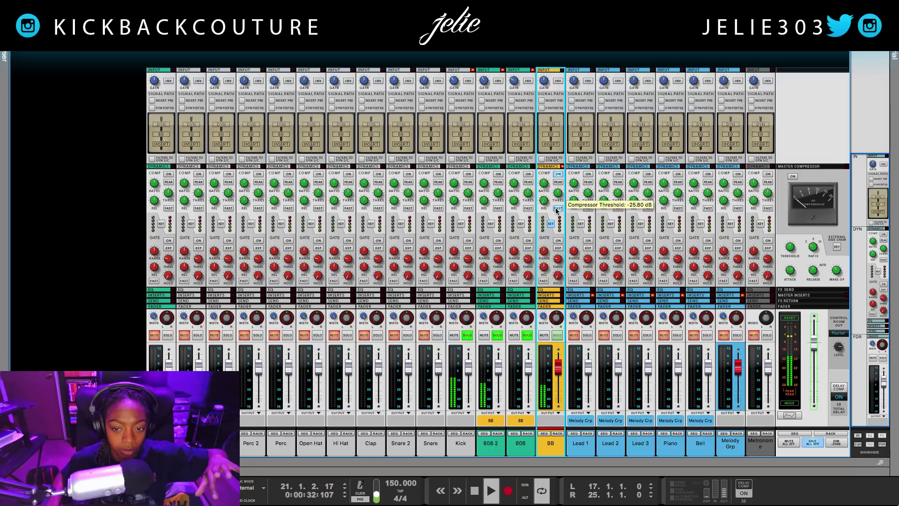
mouse_move(557, 199)
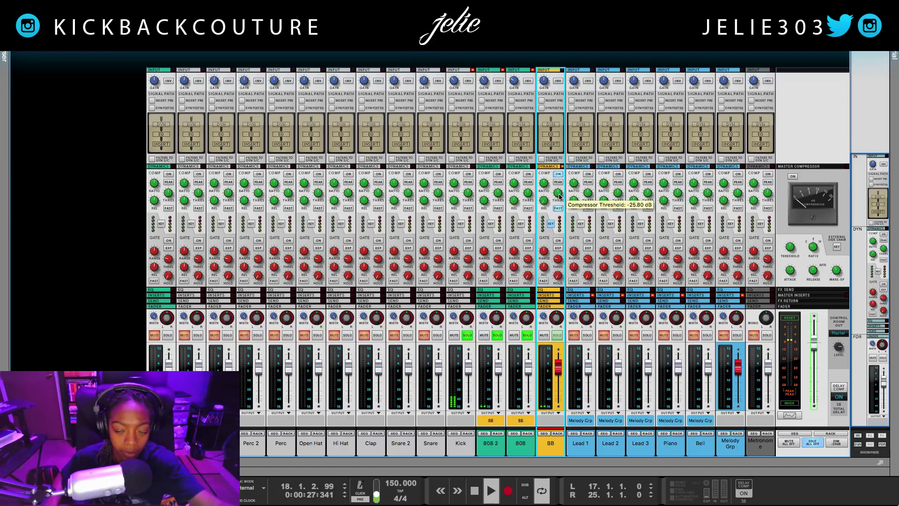
Try BB's compressor threshold at -15.15 dB, fine-tune the threshold and ratio by ear, and stop playback.
drag(558, 195, 559, 195)
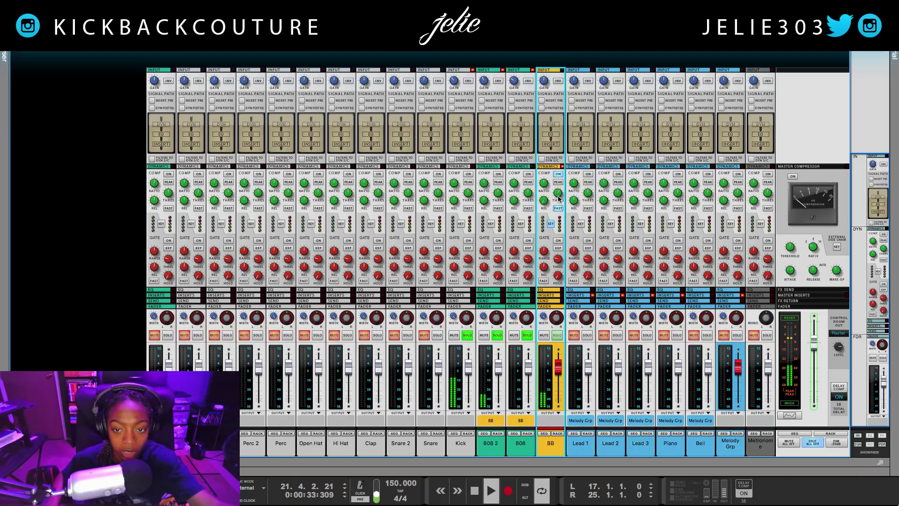
mouse_move(559, 198)
scroll(559, 198, up, 2)
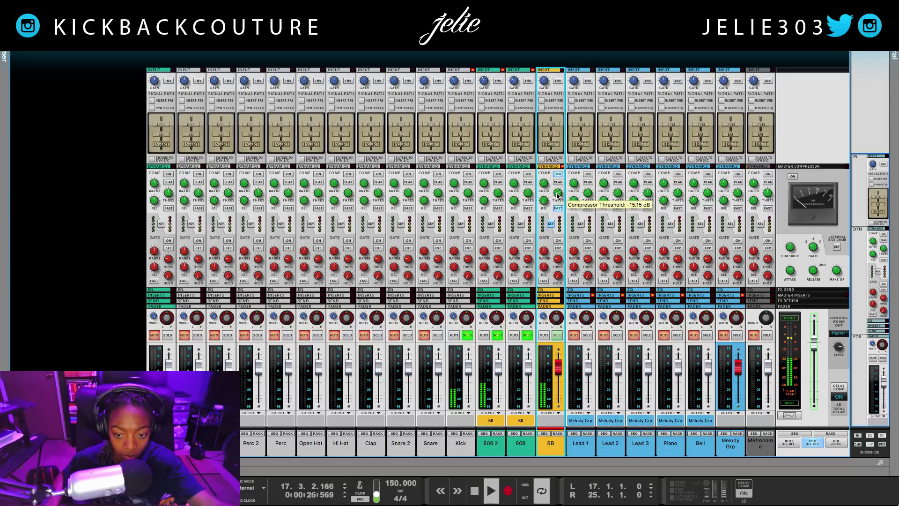
scroll(558, 197, down, 10)
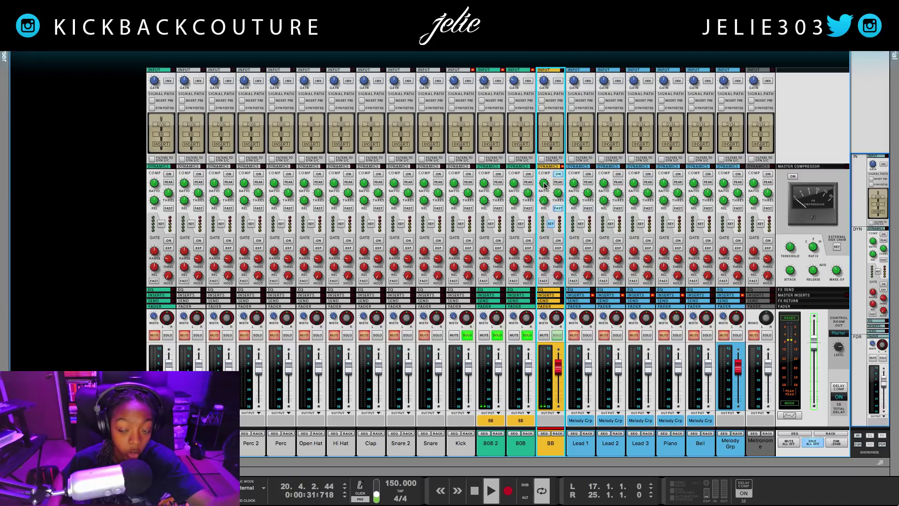
drag(544, 185, 545, 197)
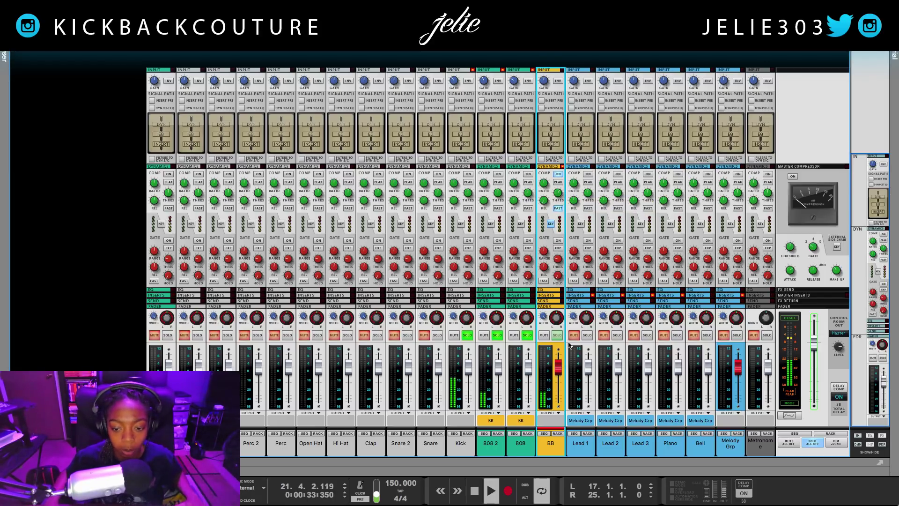
key(space)
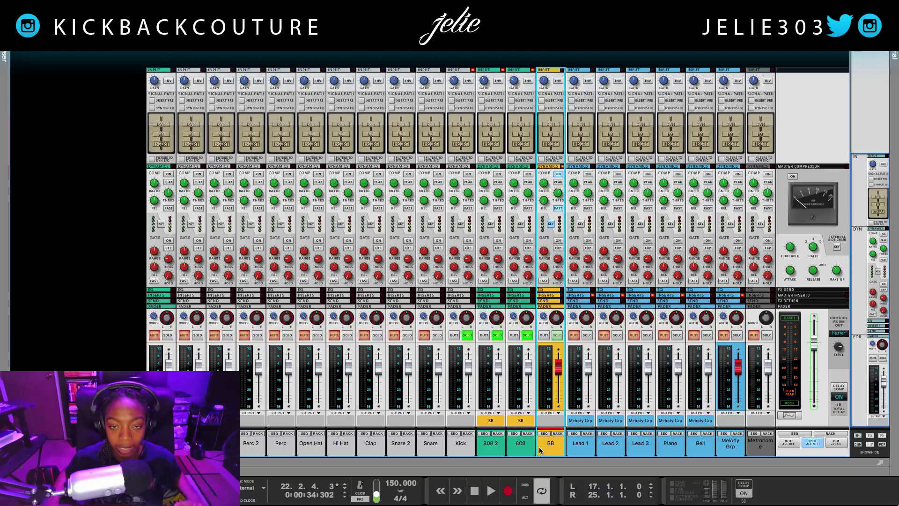
Solo the Snare channel alongside the Kick and 808s, and play the loop briefly to hear them together.
click(436, 445)
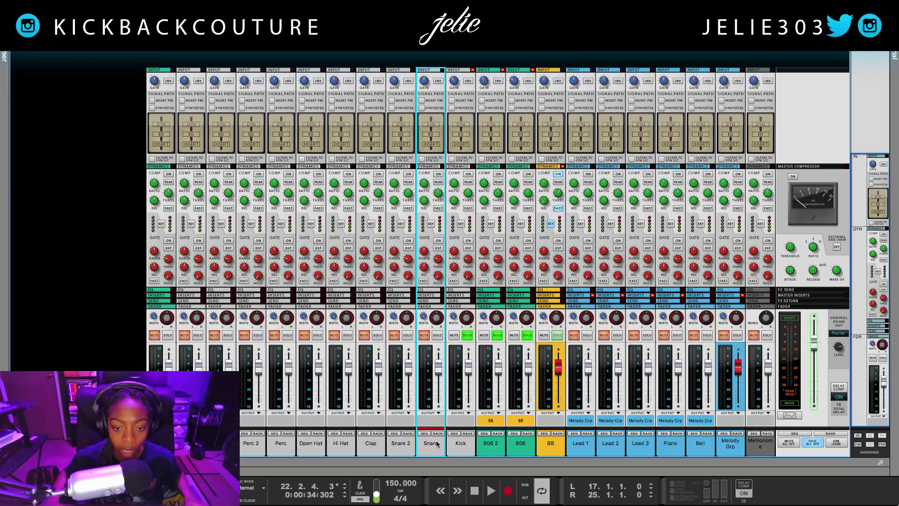
click(437, 335)
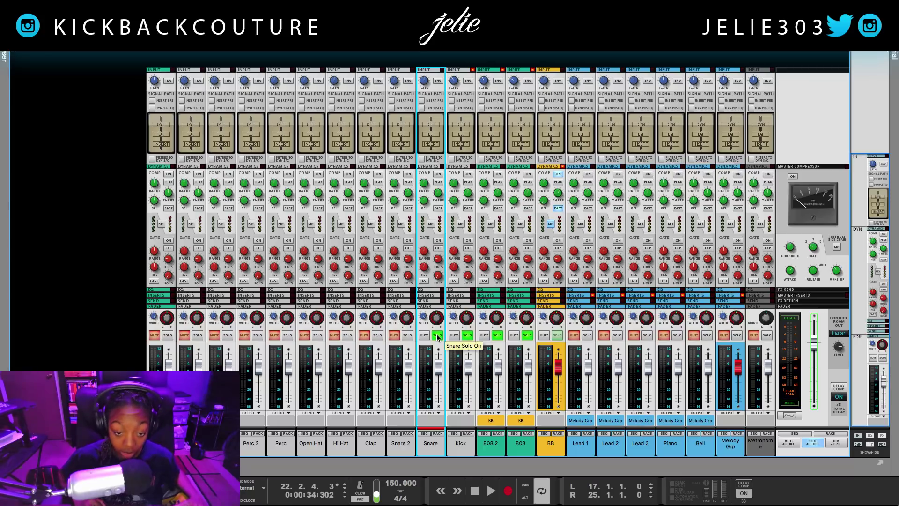
key(space)
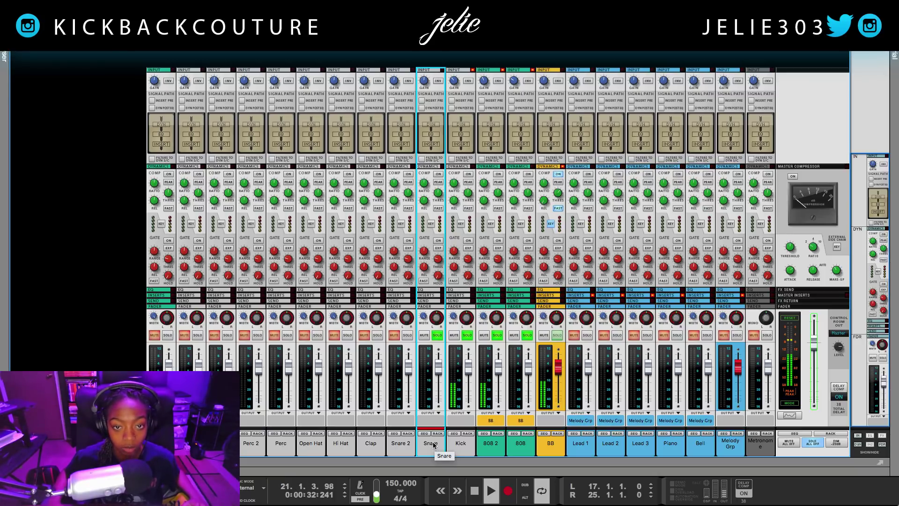
key(space)
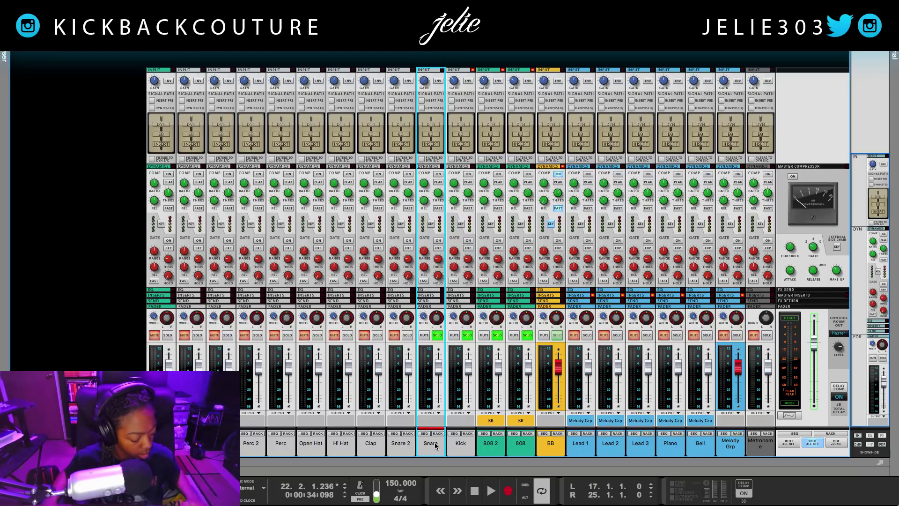
Open the Snare's Spectrum EQ during playback and enable its high-pass filter with the cutoff at about 115.5 Hz.
key(F2)
key(space)
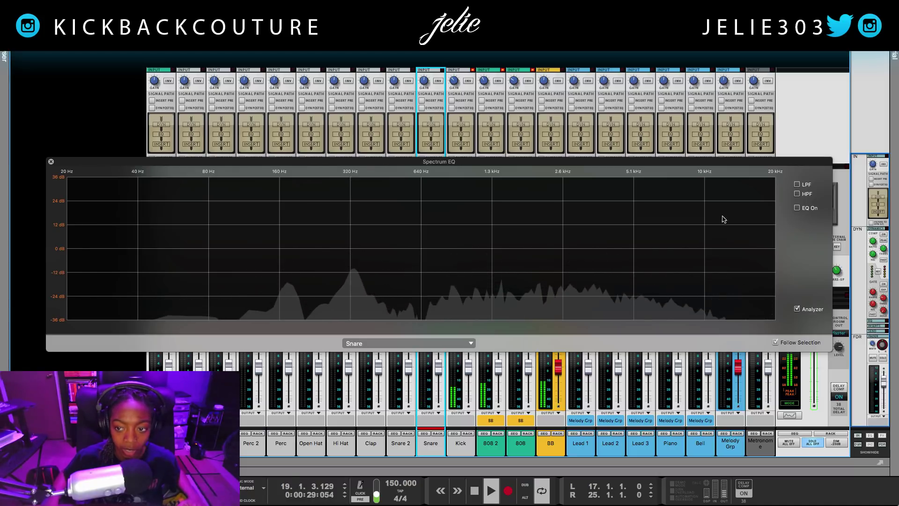
click(798, 194)
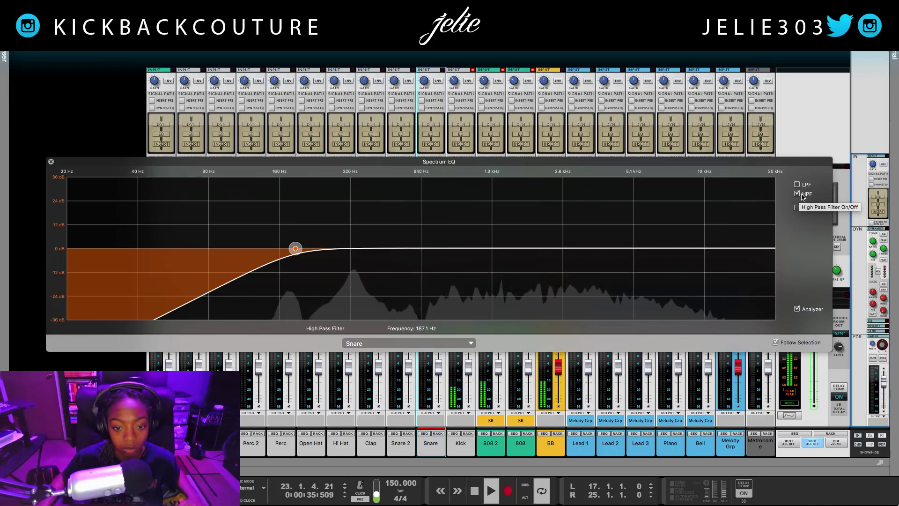
drag(294, 249, 309, 250)
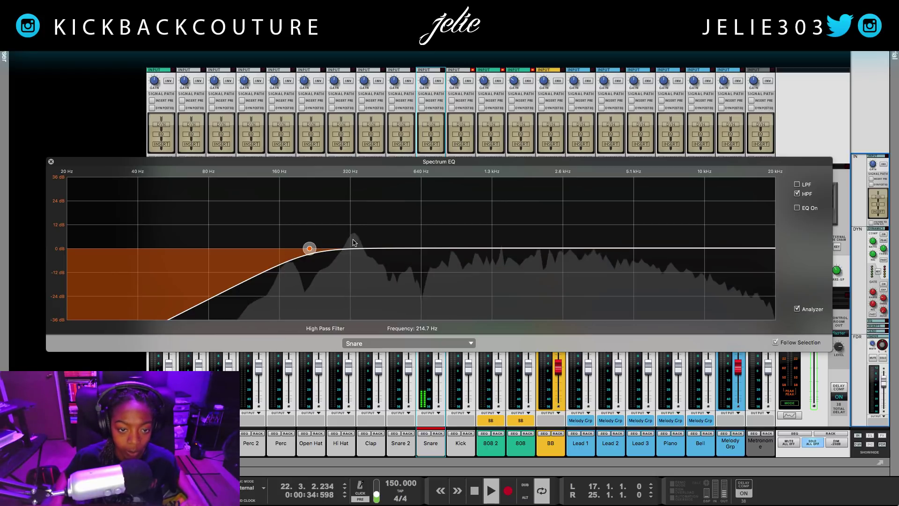
drag(309, 249, 245, 248)
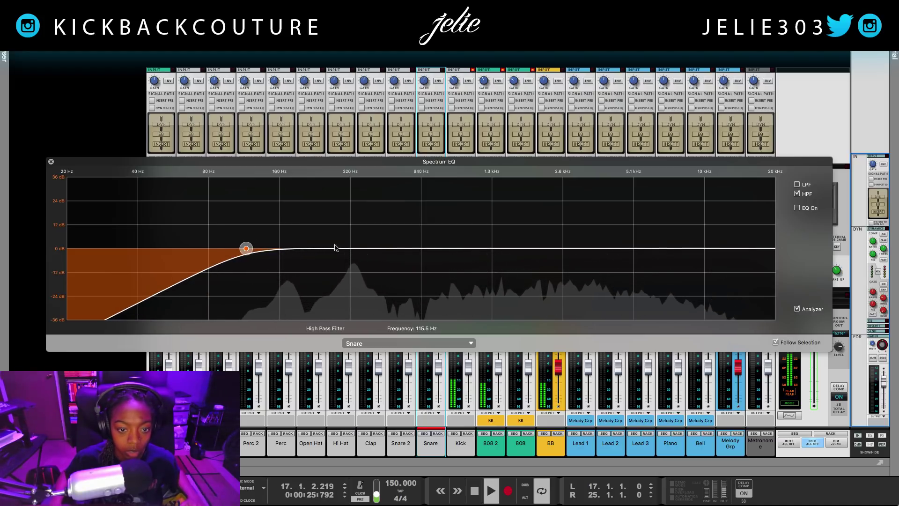
Raise the Snare's high-pass cutoff to about 203.6 Hz, close its Spectrum EQ, and adjust the channel's input gain by ear.
drag(251, 251, 303, 248)
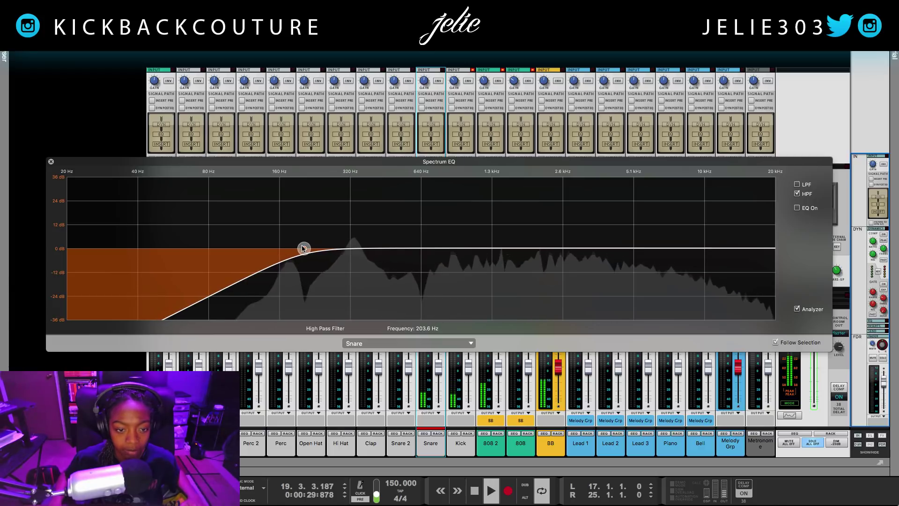
key(F2)
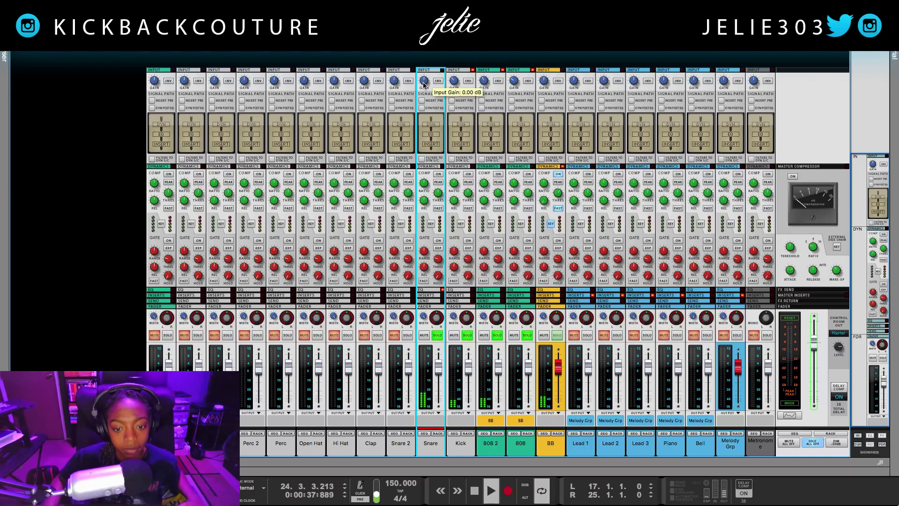
drag(423, 84, 423, 88)
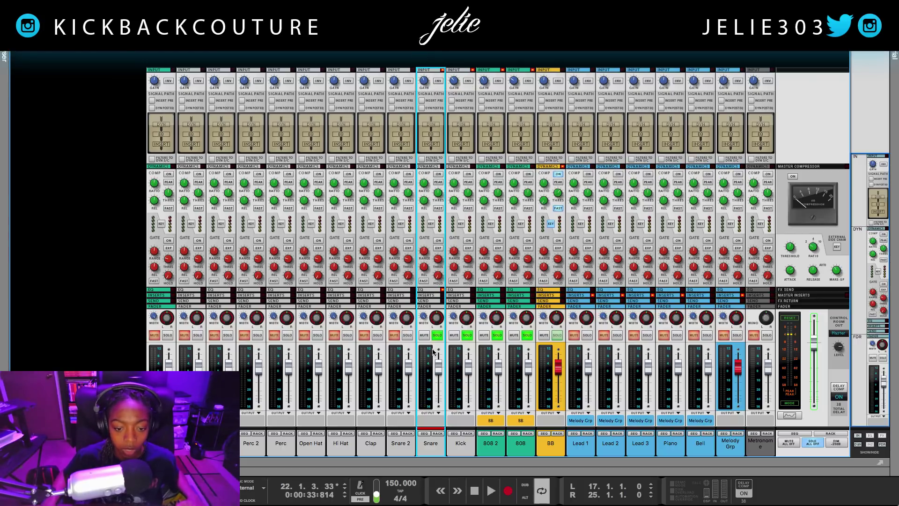
Solo Snare 2 and enable its high-pass filter at 187.1 Hz in the Spectrum EQ, auditioning it with the loop before closing the EQ.
click(403, 445)
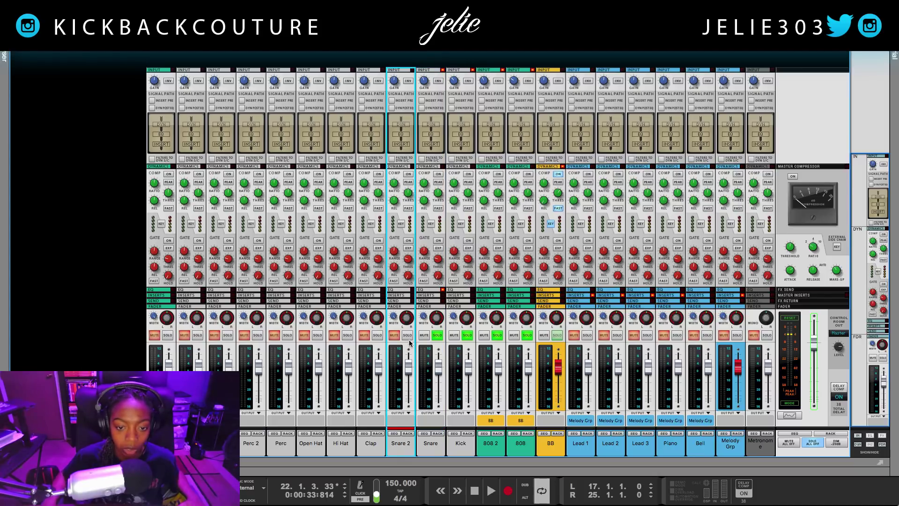
key(F2)
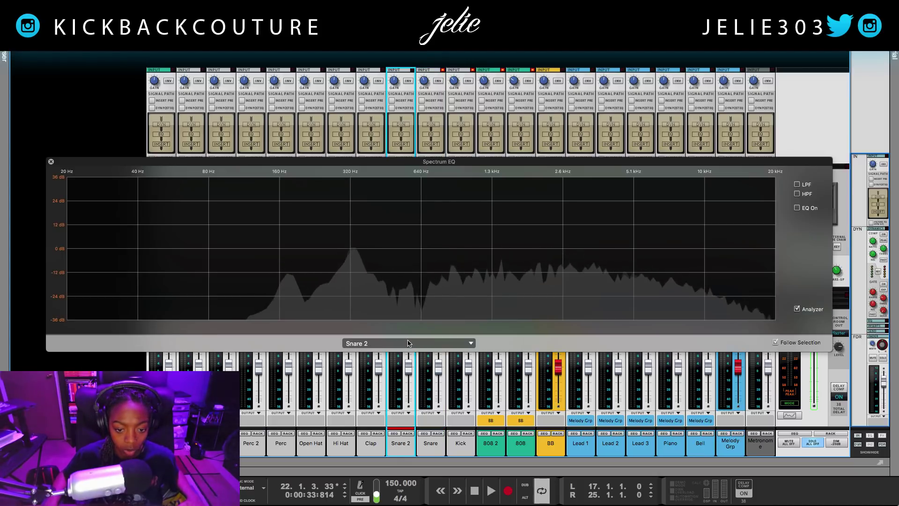
key(space)
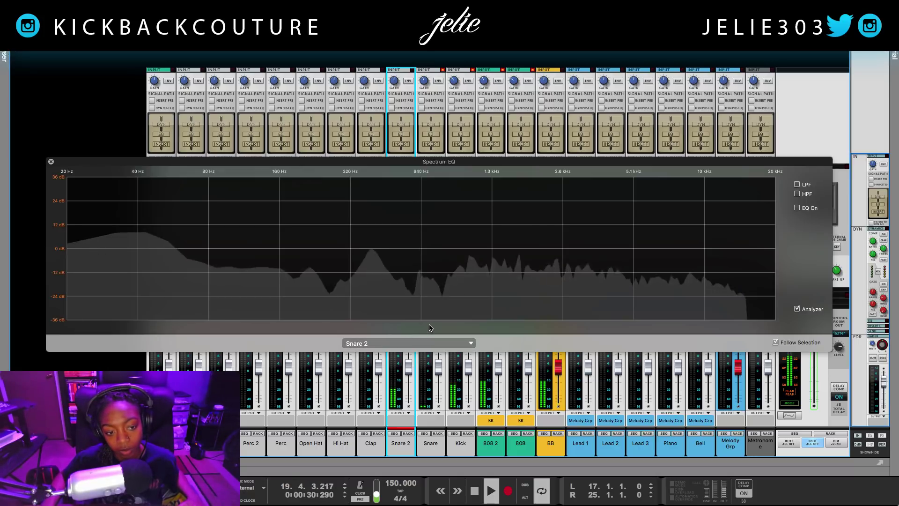
key(space)
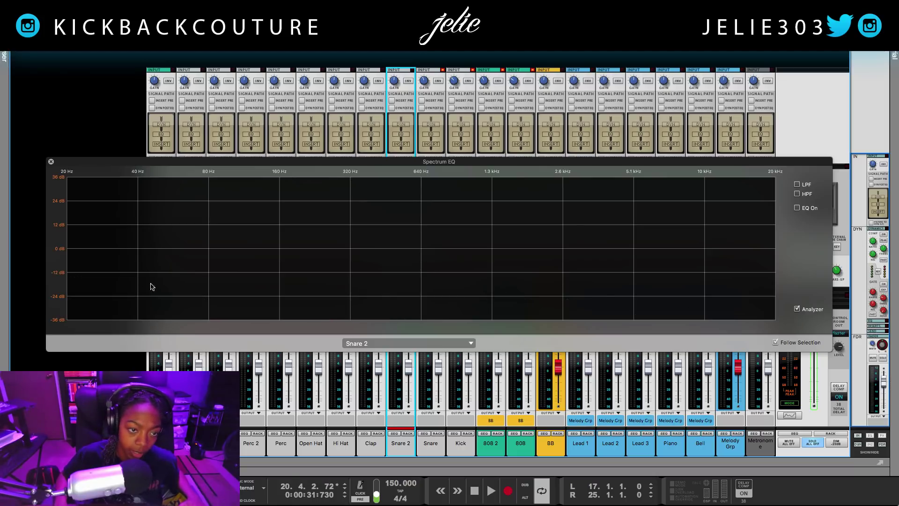
click(797, 194)
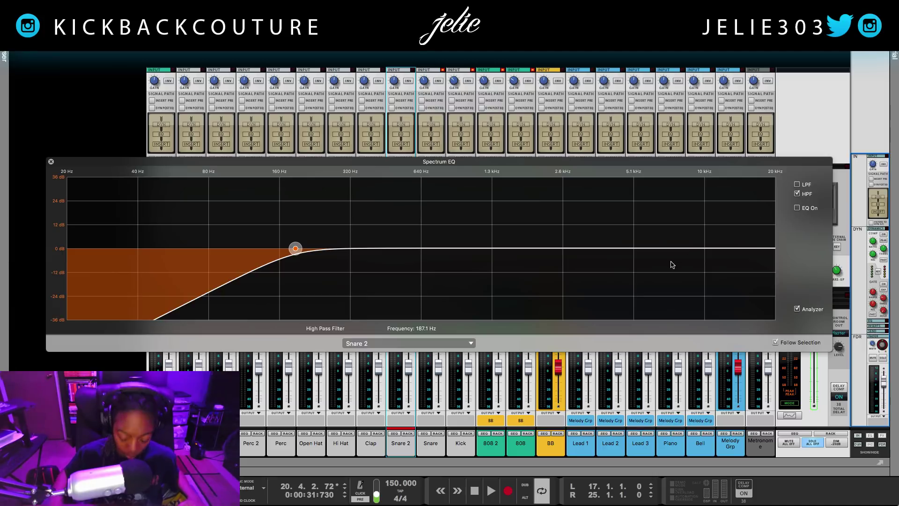
key(space)
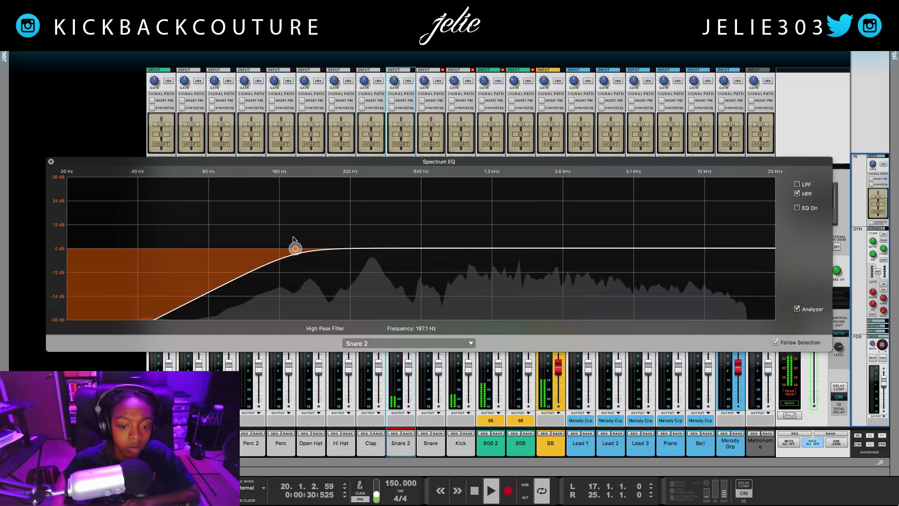
click(51, 162)
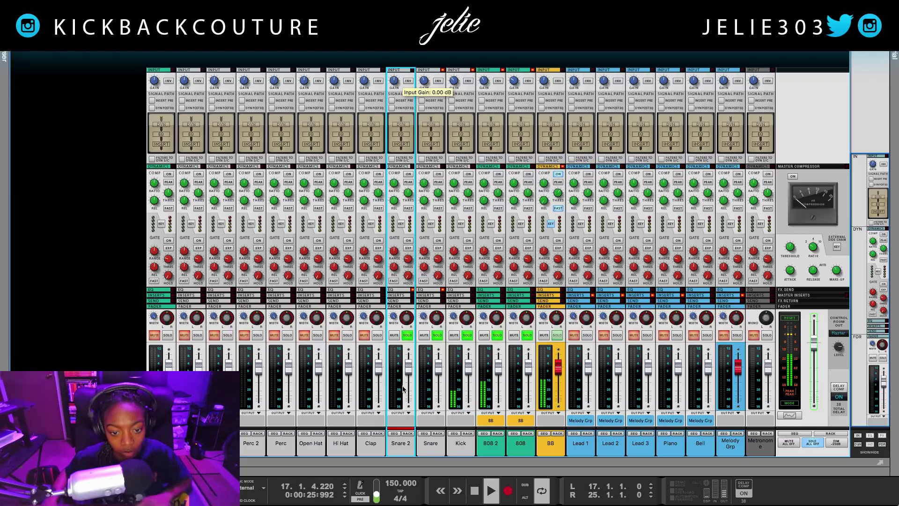
Move the loop's left locator to bar 23 in the sequencer and start playback from there.
key(F7)
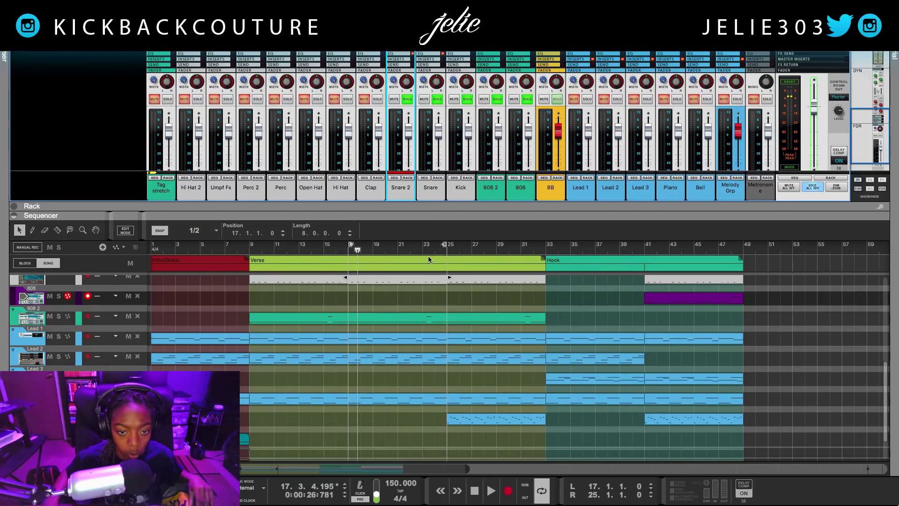
super+click(424, 251)
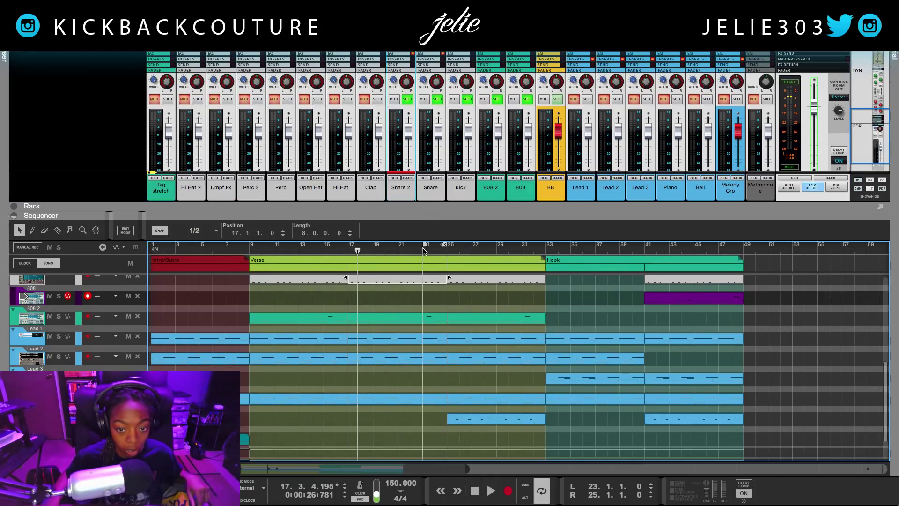
click(426, 250)
key(space)
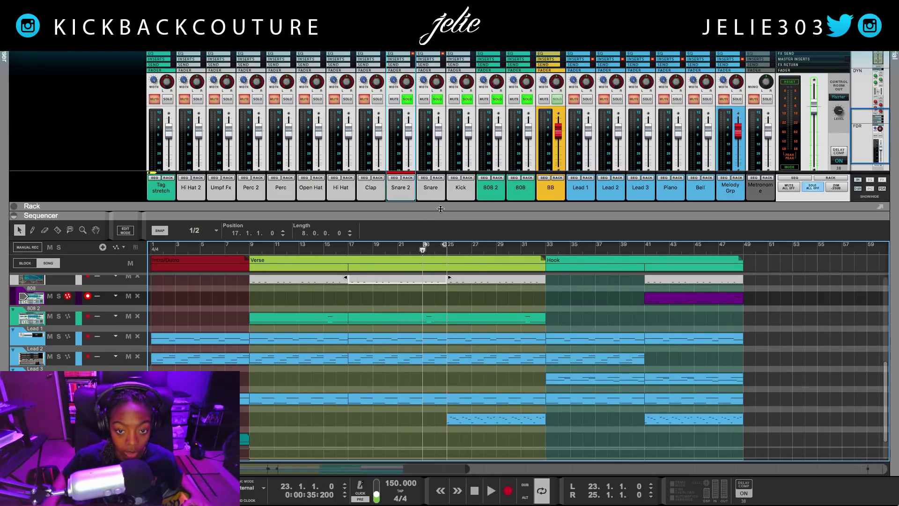
Collapse the mixer's dynamics section and set Snare 2's input gain to about 1.71 dB while the loop plays.
key(F5)
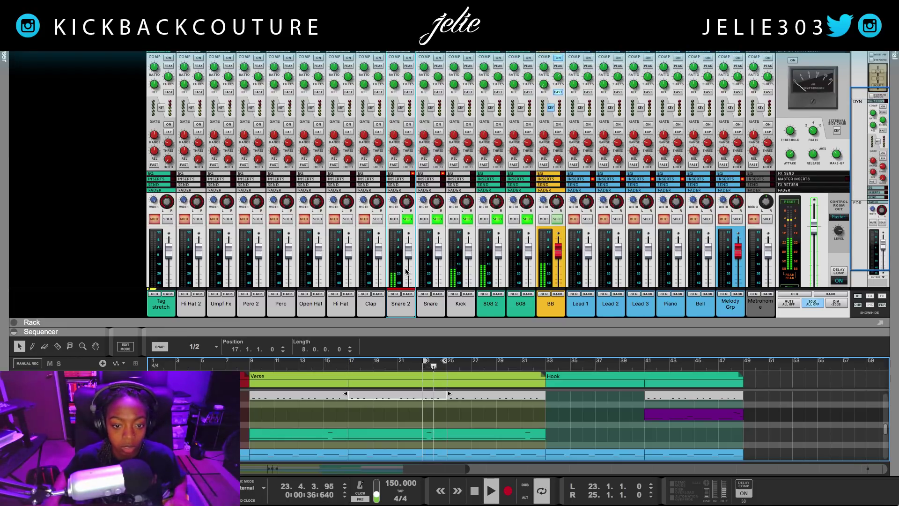
scroll(402, 256, down, 1)
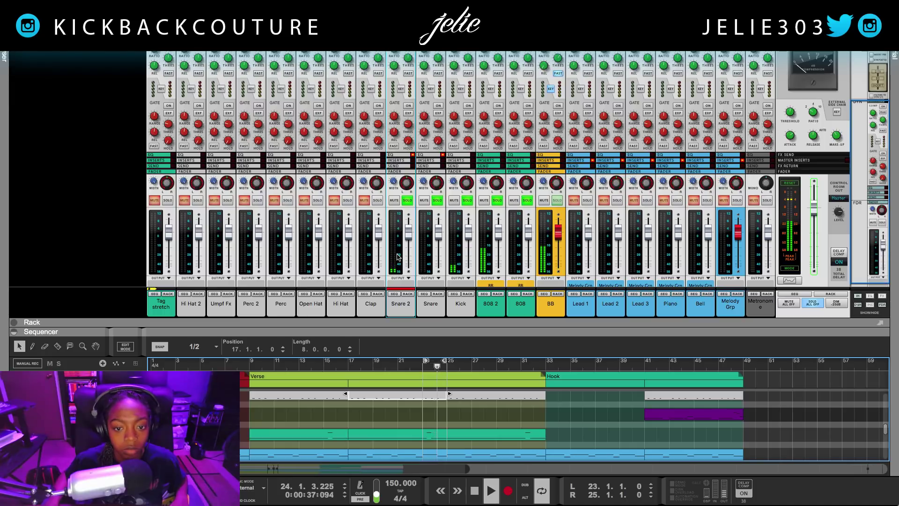
scroll(400, 123, up, 3)
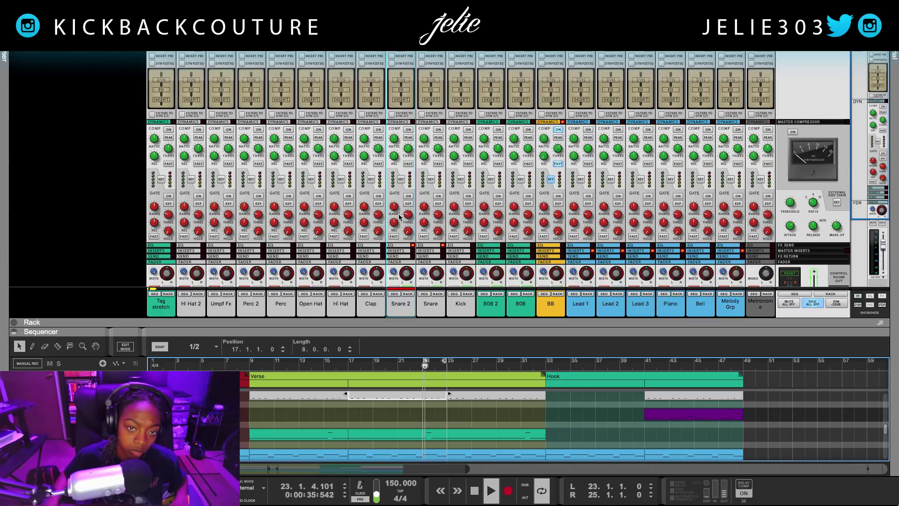
click(400, 122)
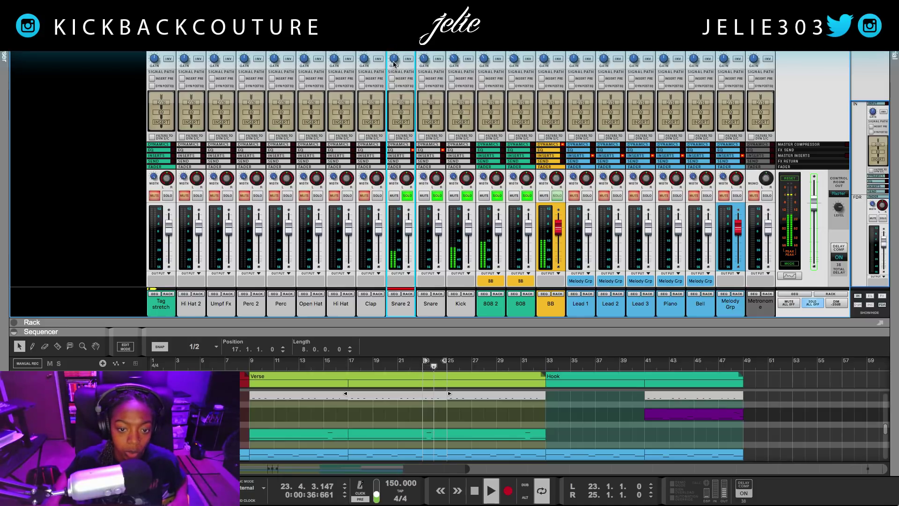
drag(392, 62, 391, 61)
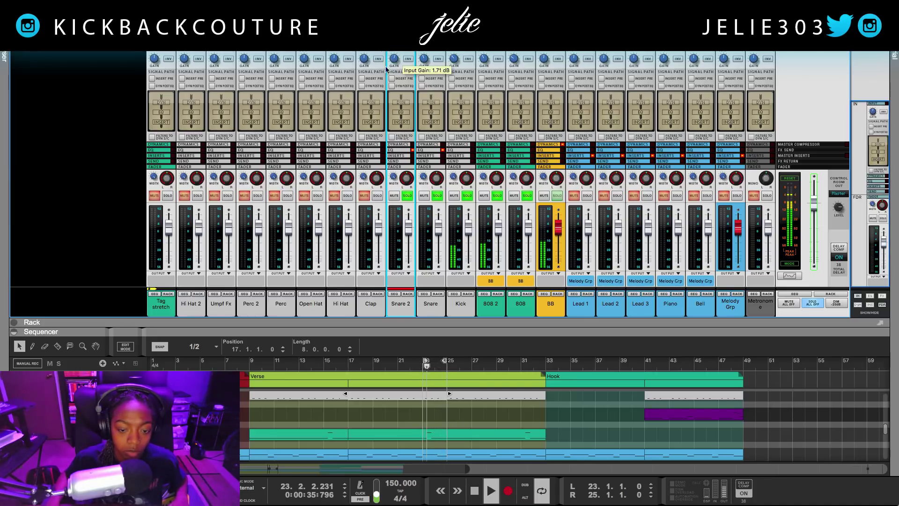
Stop playback, solo the Clap channel, and loop playback over the Verse's Clap clip starting at bar 25.
key(space)
click(377, 196)
drag(465, 327, 465, 131)
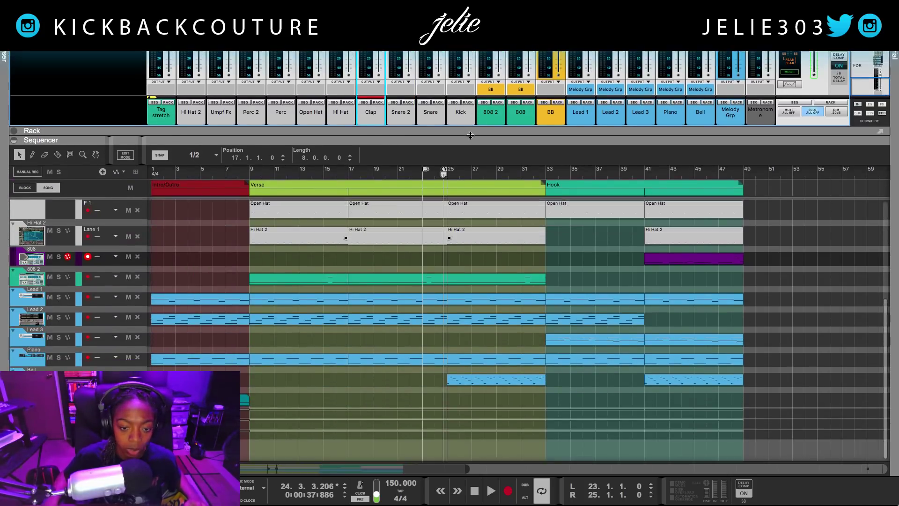
scroll(482, 389, up, 5)
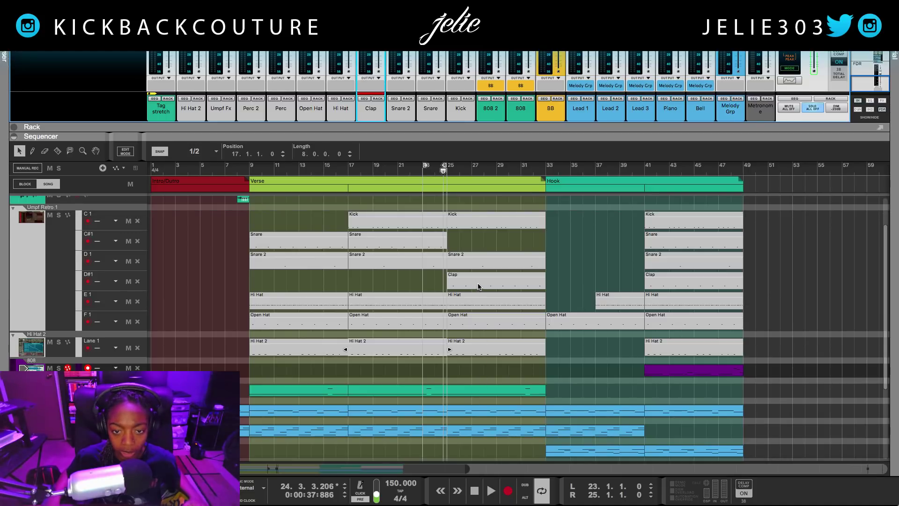
right_click(479, 287)
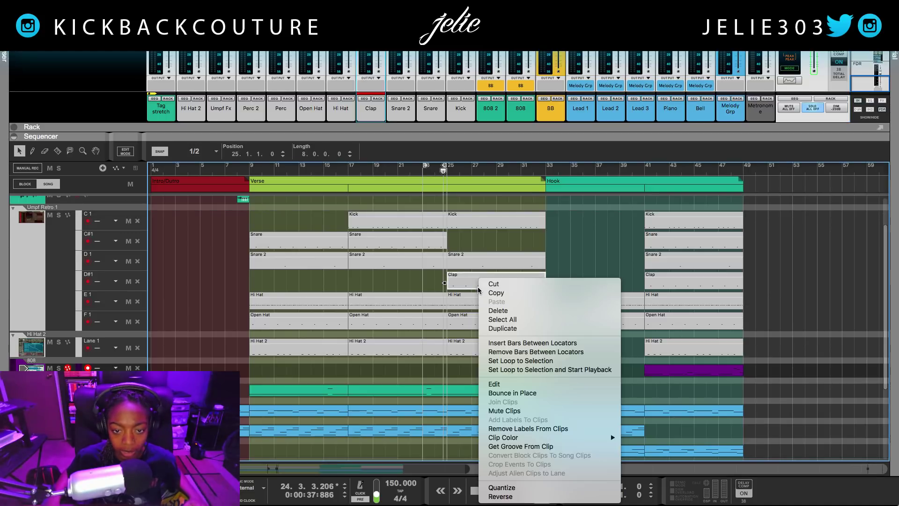
click(560, 369)
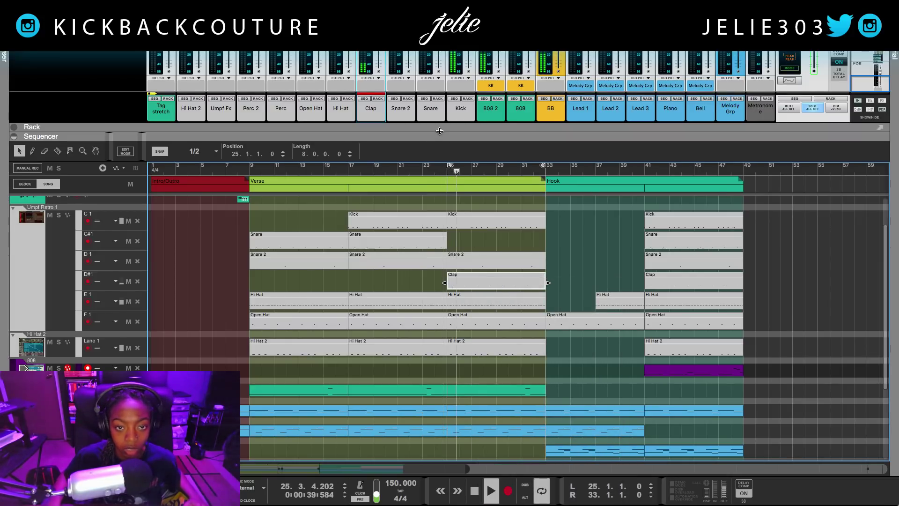
Enable the Clap's high-pass filter at 187.1 Hz in its Spectrum EQ and close the EQ.
key(F5)
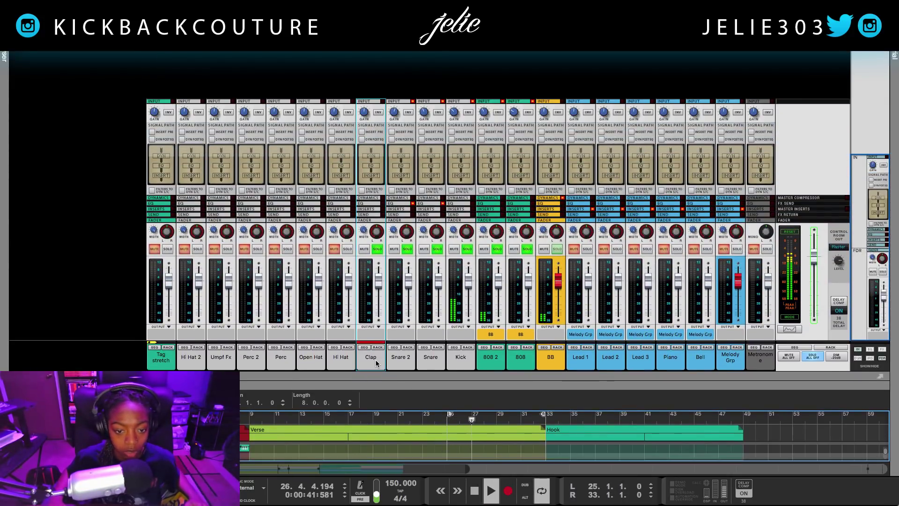
key(super+e)
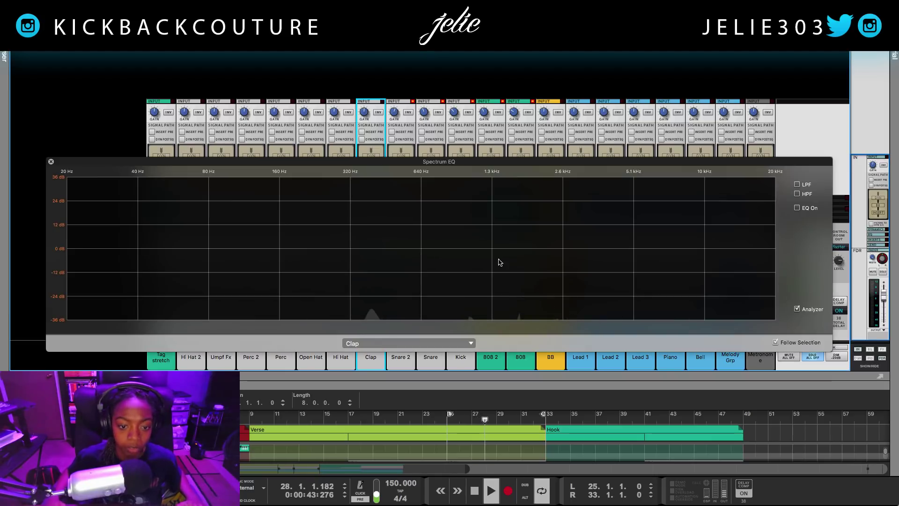
click(797, 194)
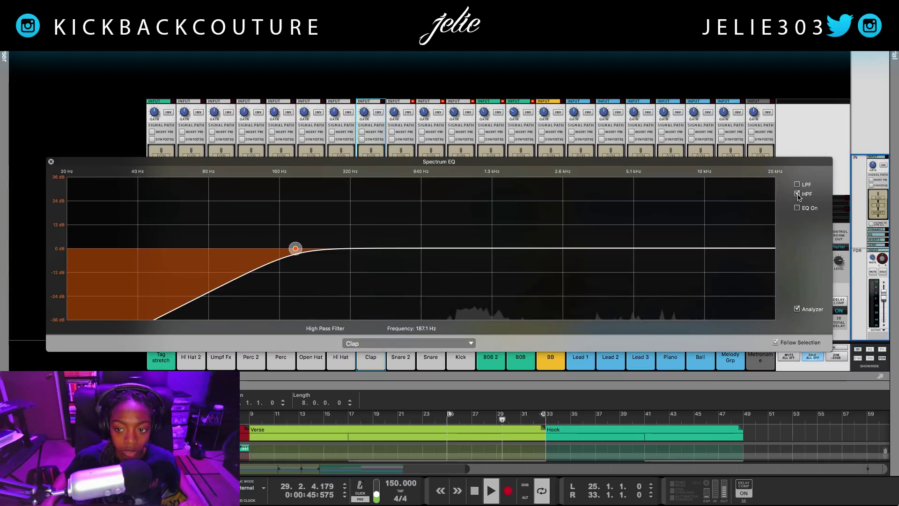
click(51, 162)
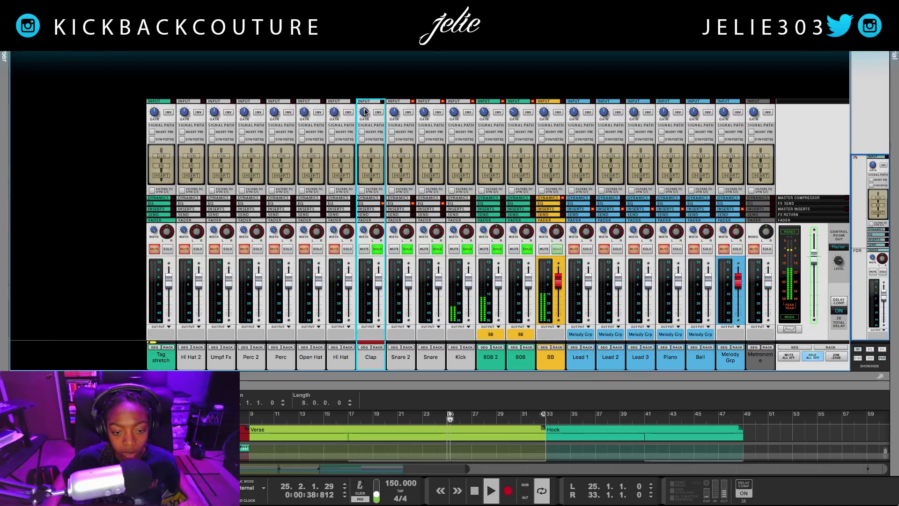
Try the Clap's input gain at 1.14 dB during playback and reset it to its default.
mouse_move(364, 112)
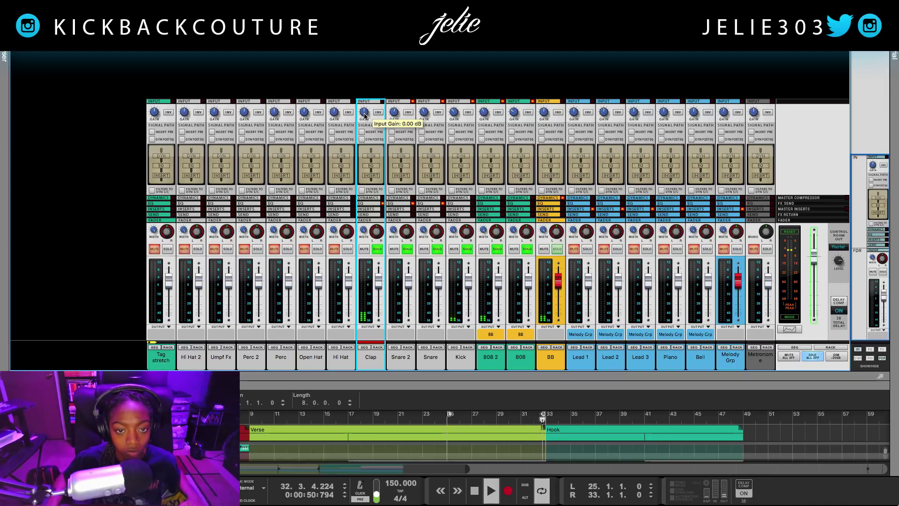
drag(365, 116, 364, 115)
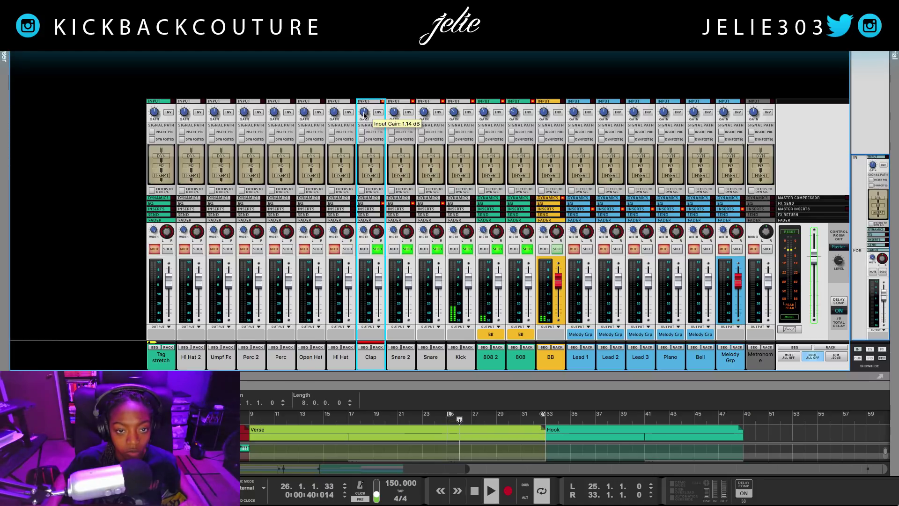
ctrl+click(364, 115)
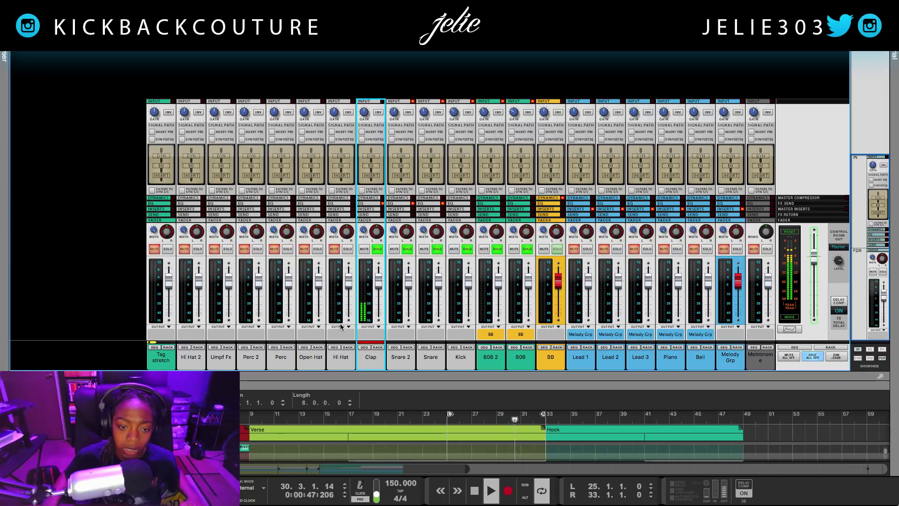
Solo the Hi Hat with its input gain at about -2.29 dB, and check its frequency spectrum in the Spectrum EQ.
click(347, 250)
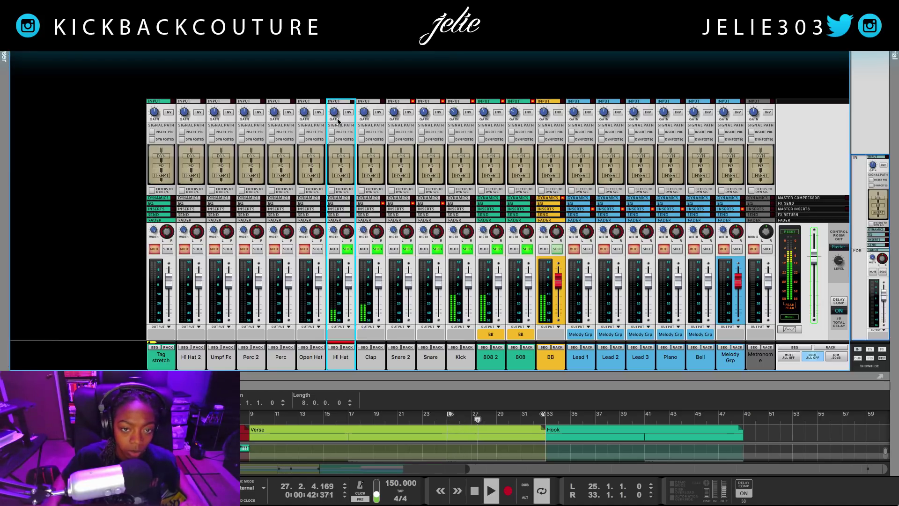
mouse_move(337, 118)
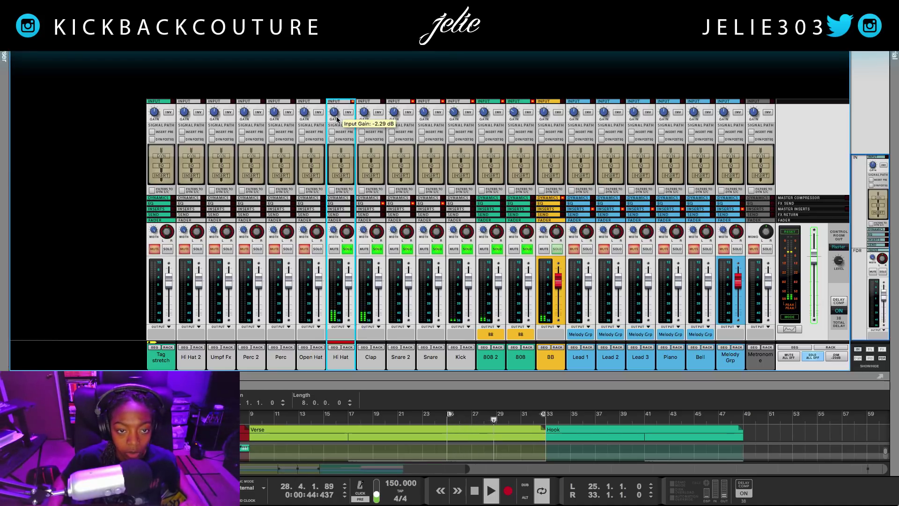
scroll(335, 113, down, 3)
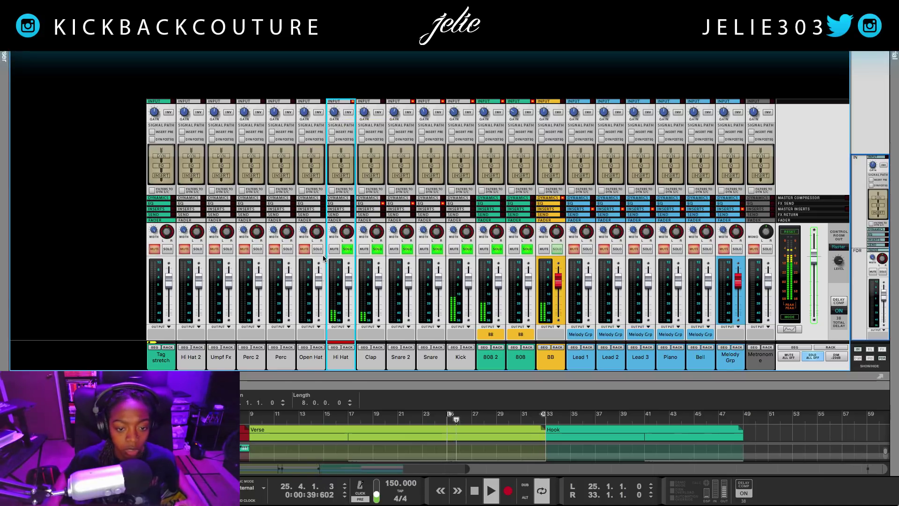
key(F2)
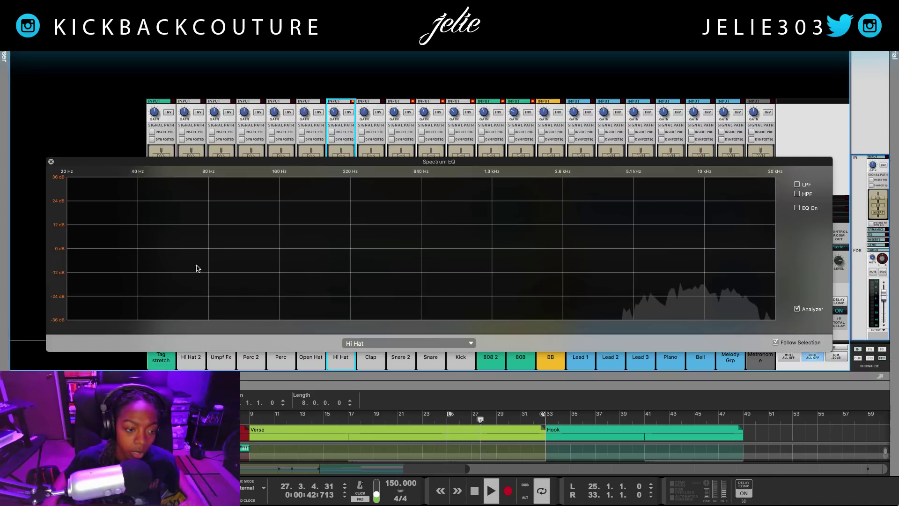
click(51, 162)
Solo the Open Hat channel and check its frequency spectrum in the Spectrum EQ.
click(317, 249)
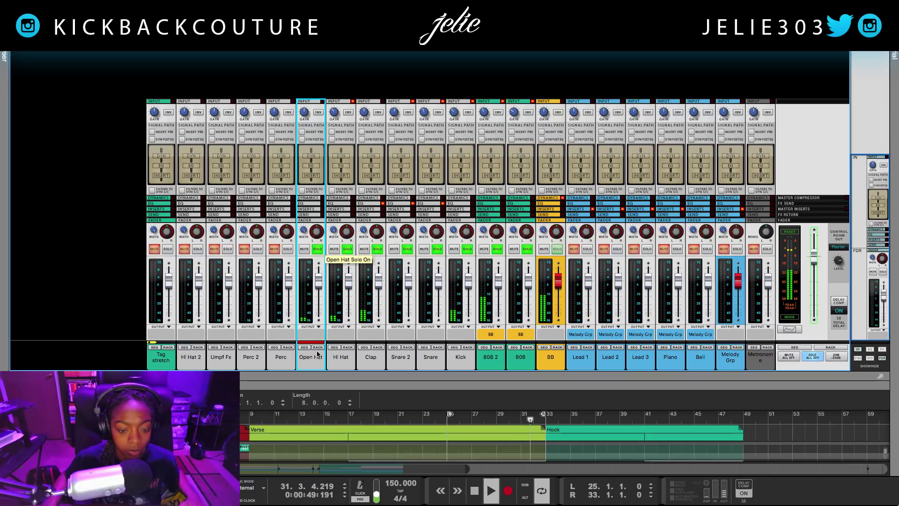
key(F2)
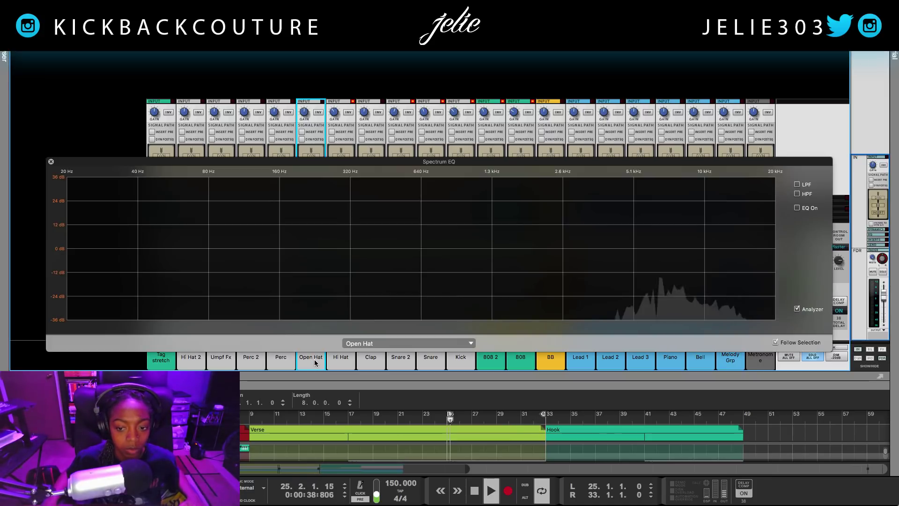
key(F2)
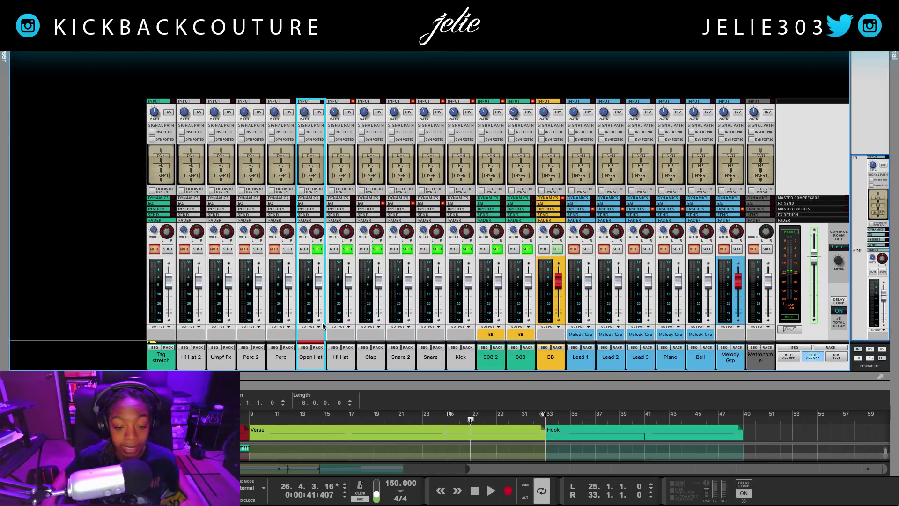
Restart playback and adjust the Open Hat's input gain by ear.
click(340, 358)
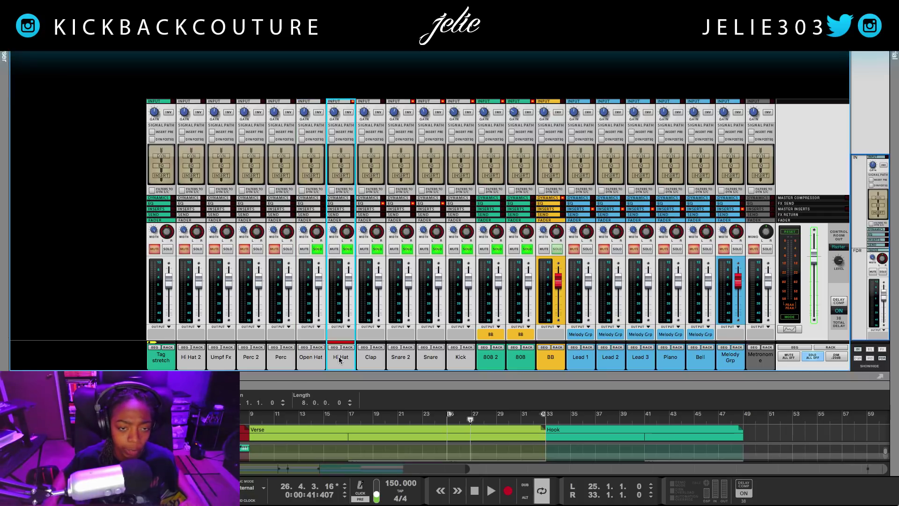
key(space)
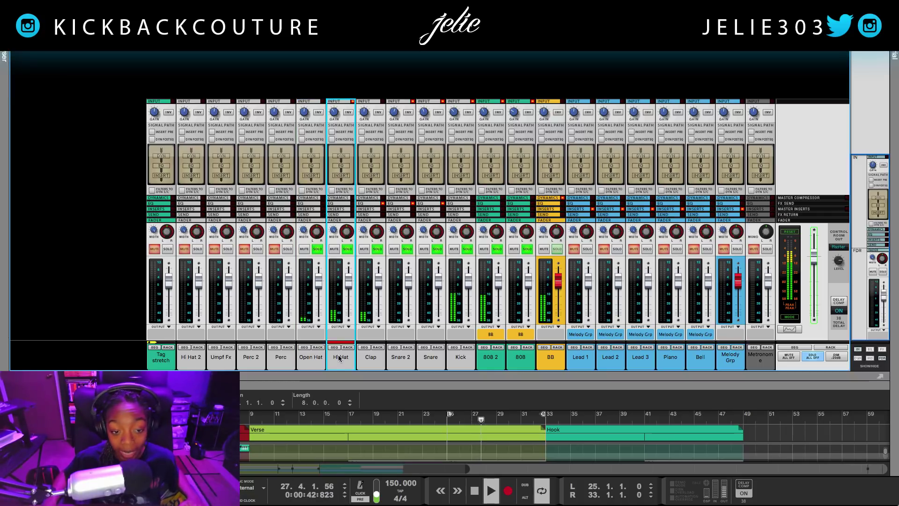
click(305, 115)
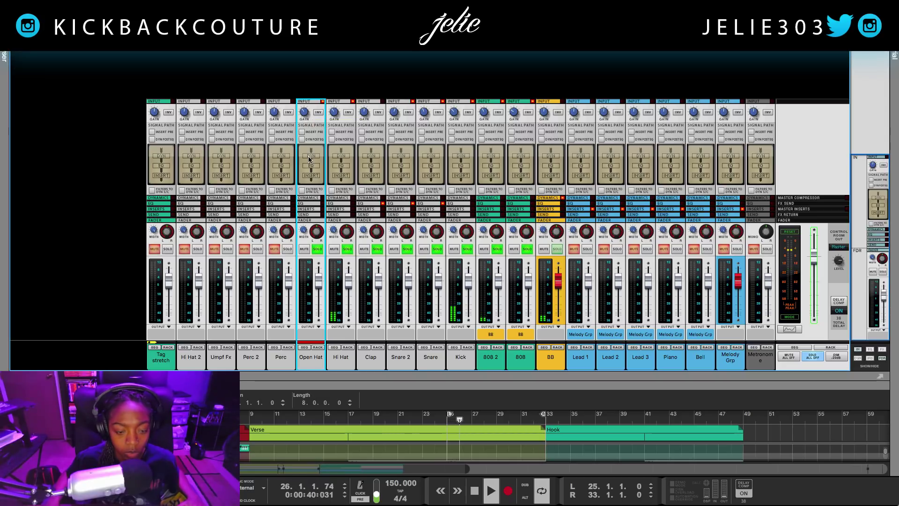
Solo the Perc and Perc 2 channels during playback.
click(282, 358)
click(288, 249)
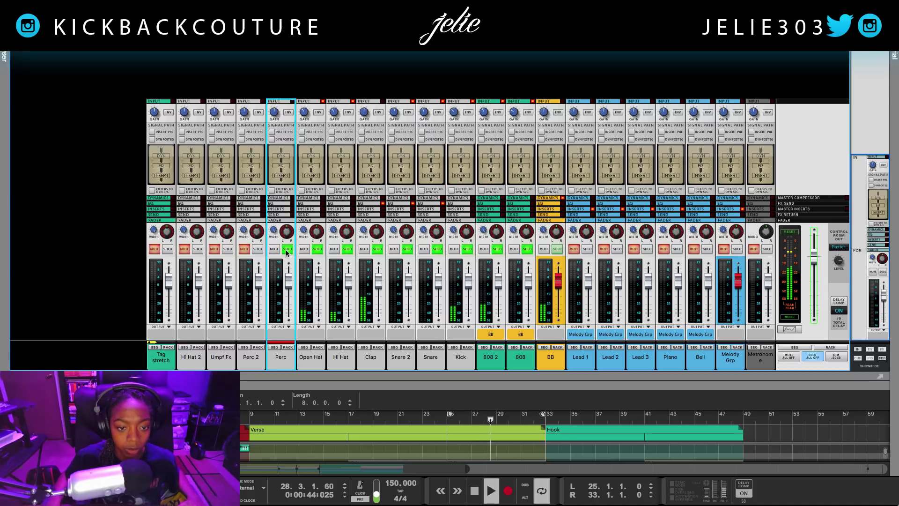
click(257, 249)
Delete the Perc and Perc 2 channels with their tracks, removing only the selected mix channel each time.
click(287, 359)
right_click(287, 359)
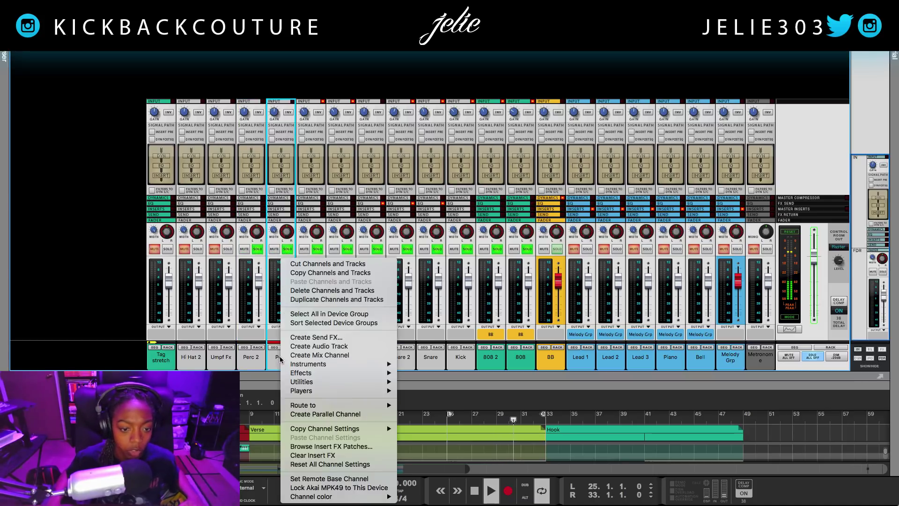
click(297, 291)
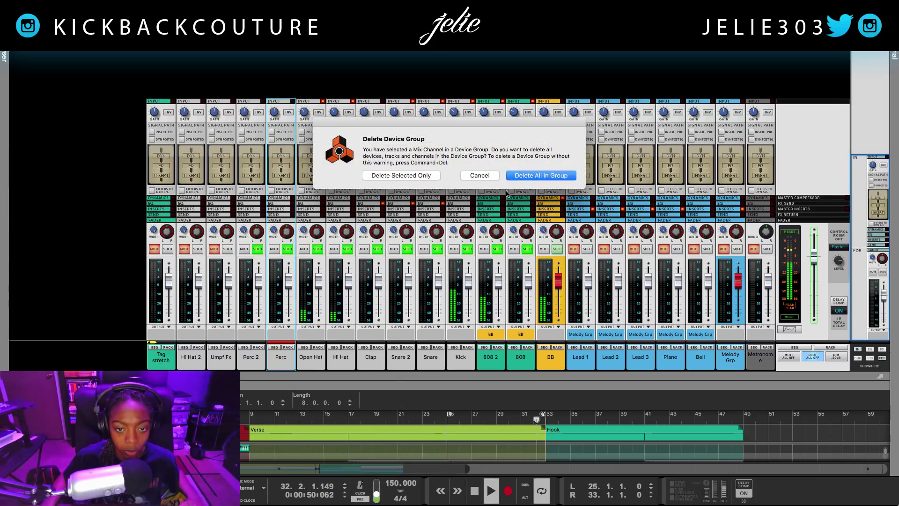
click(424, 177)
click(281, 358)
right_click(283, 359)
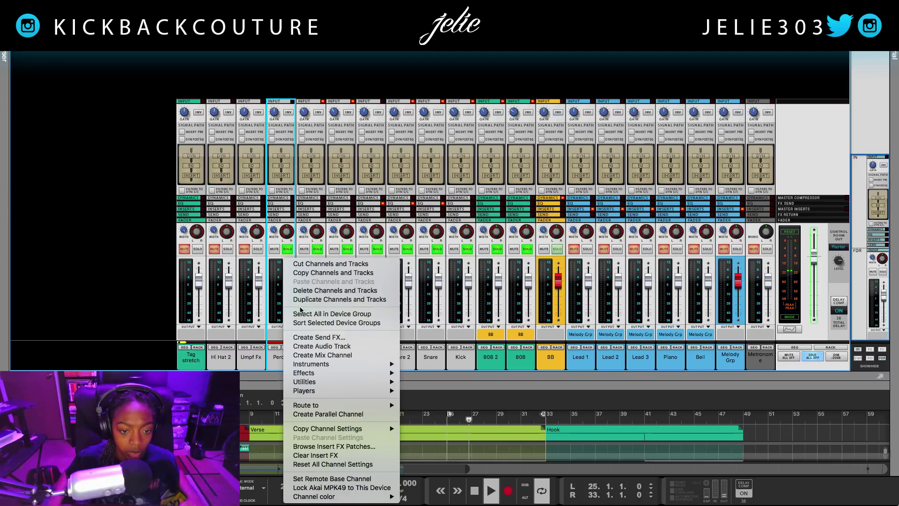
click(295, 291)
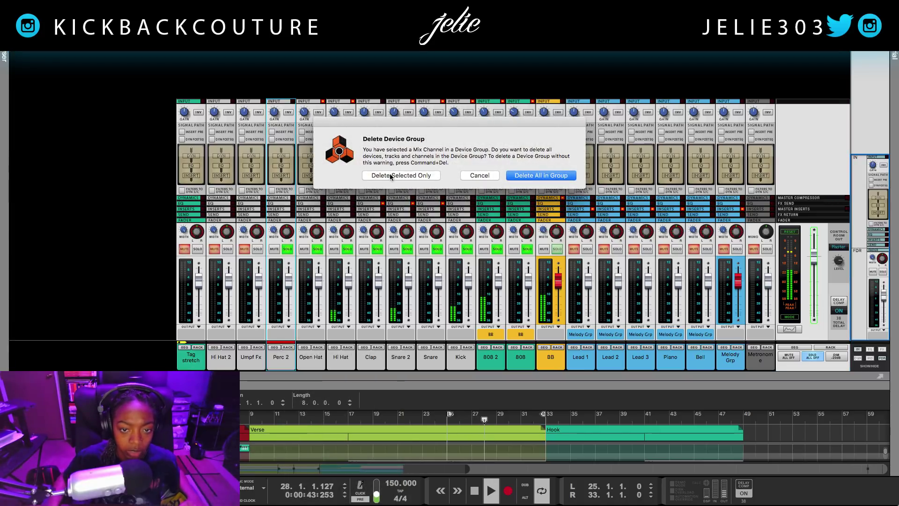
click(392, 176)
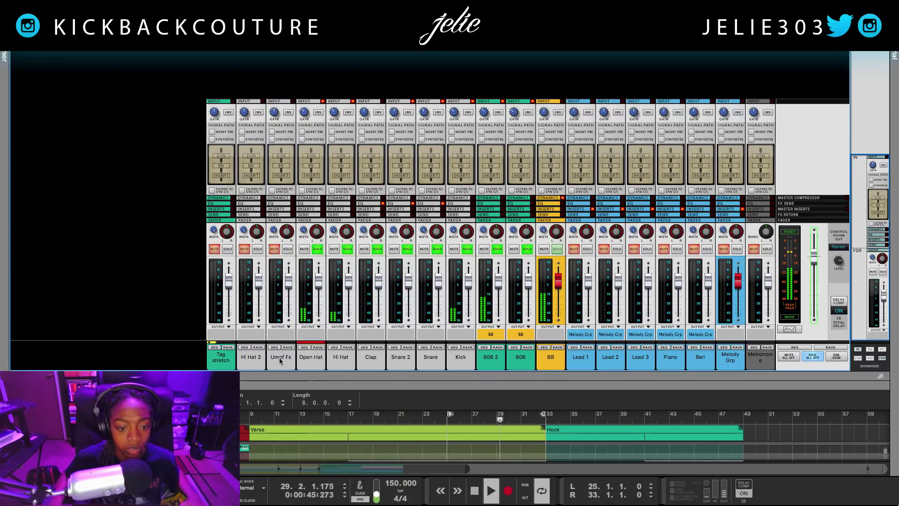
Solo the Hi Hat 2 channel.
mouse_move(280, 361)
mouse_down()
mouse_move(240, 359)
mouse_move(277, 359)
mouse_up()
click(249, 362)
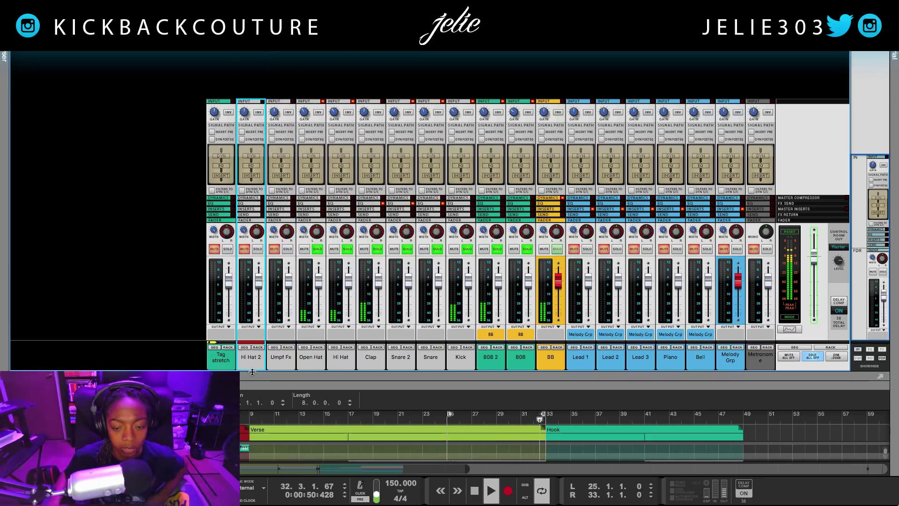
click(277, 363)
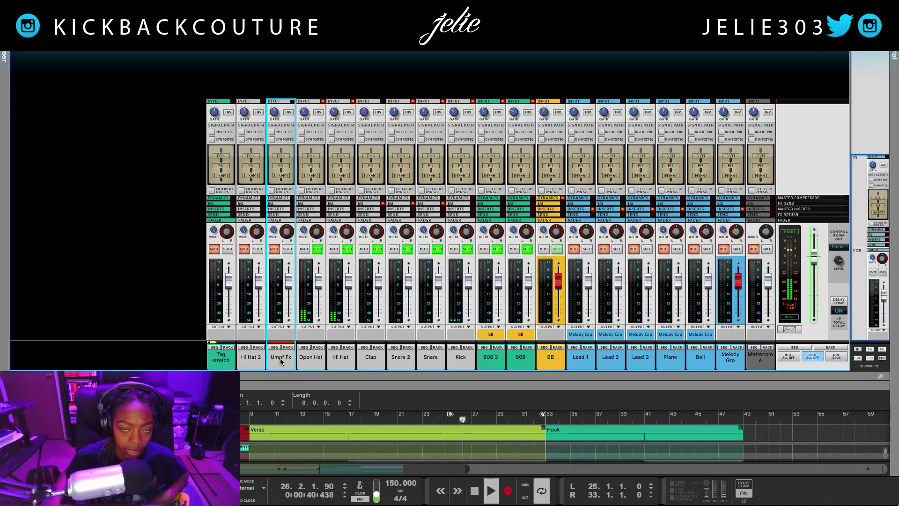
click(258, 250)
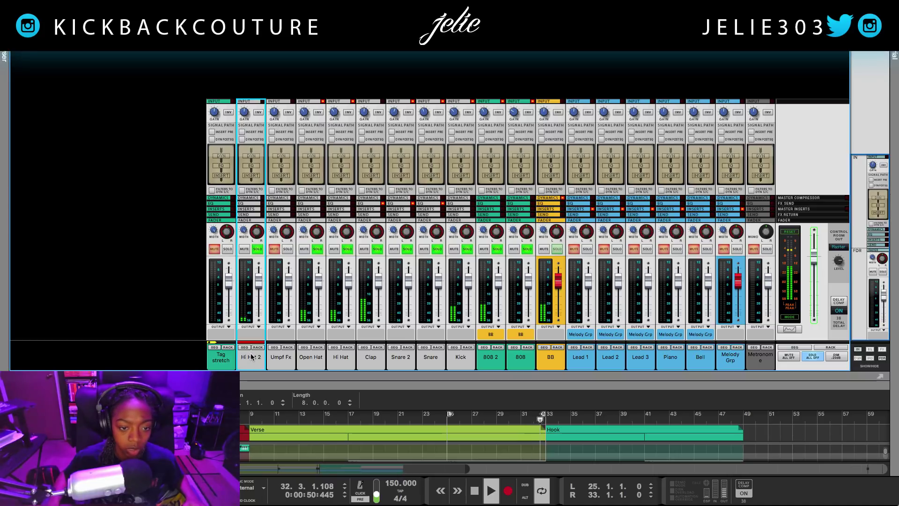
Check Hi Hat 2's frequency spectrum in the Spectrum EQ and close the EQ.
click(341, 358)
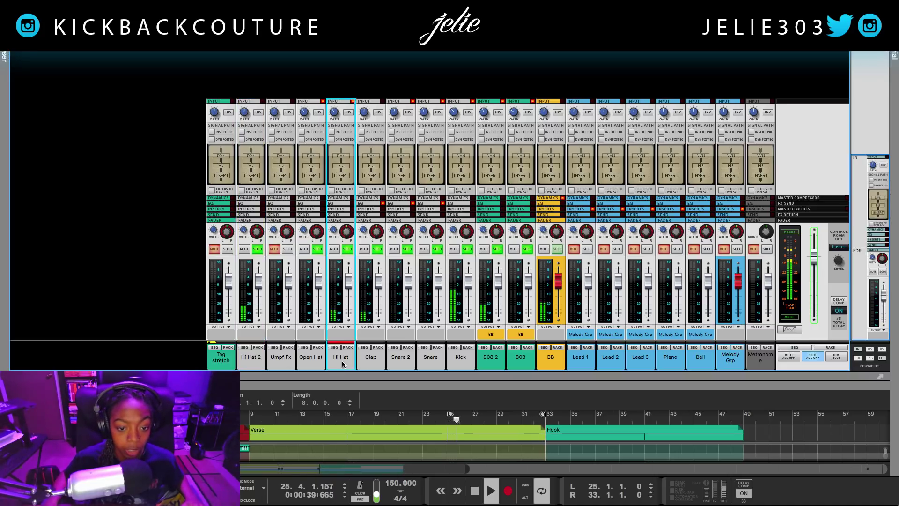
key(F2)
click(268, 359)
click(257, 361)
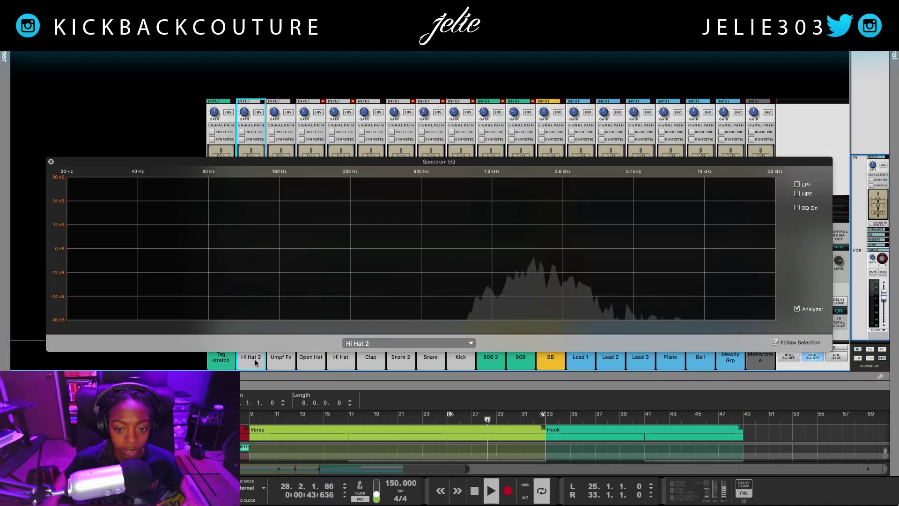
click(51, 162)
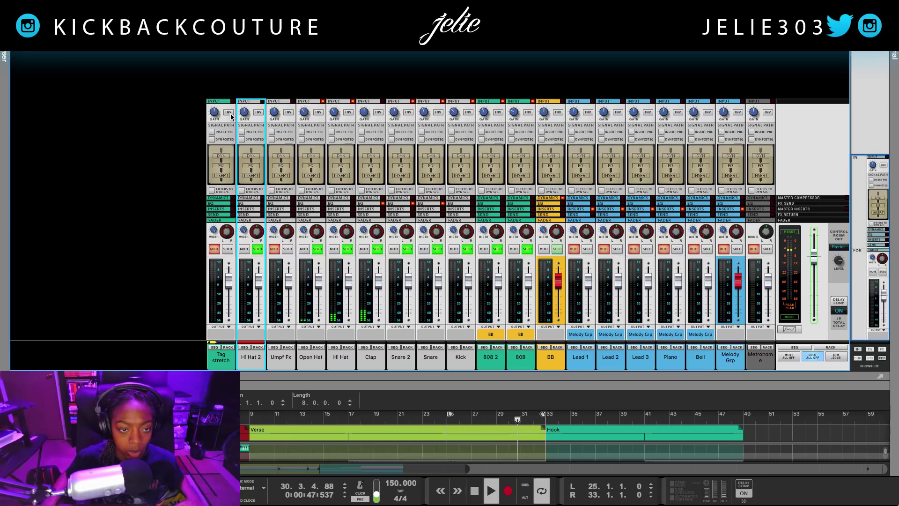
Lower the Hi Hat 2's input gain and solo the Umpf Fx channel.
drag(243, 114, 243, 122)
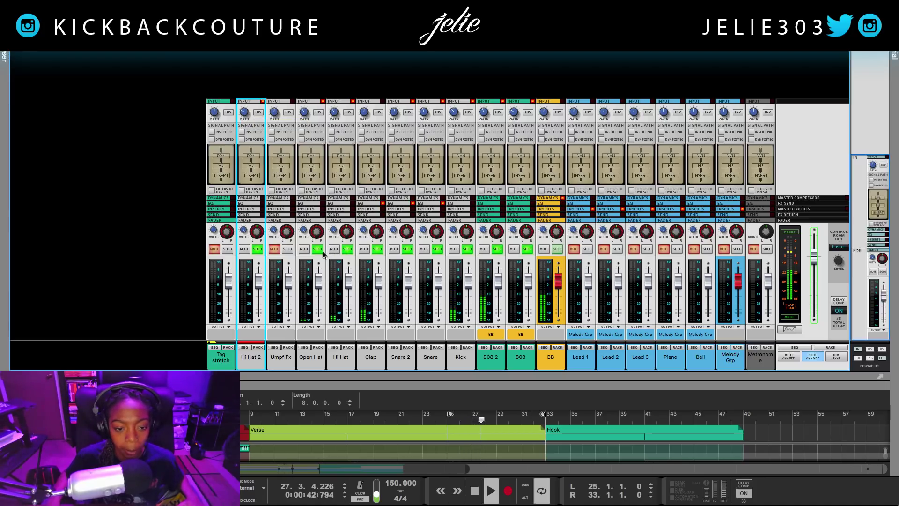
click(287, 250)
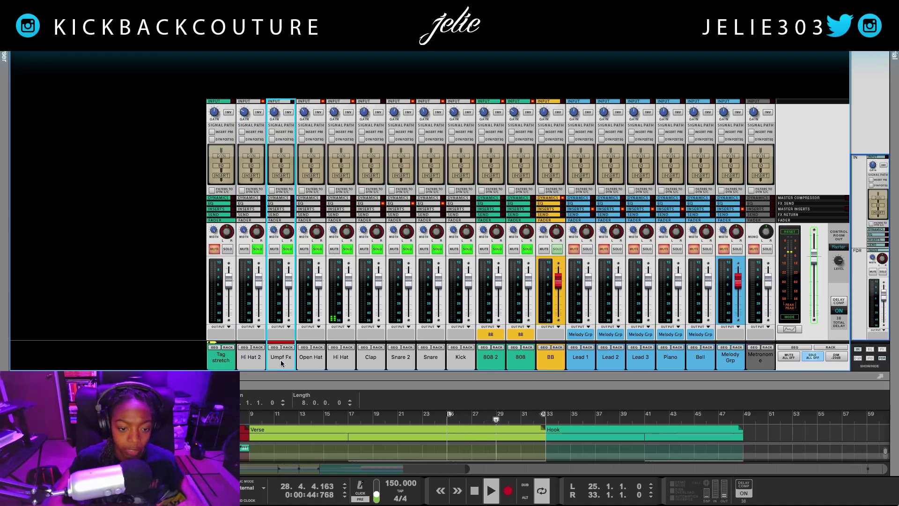
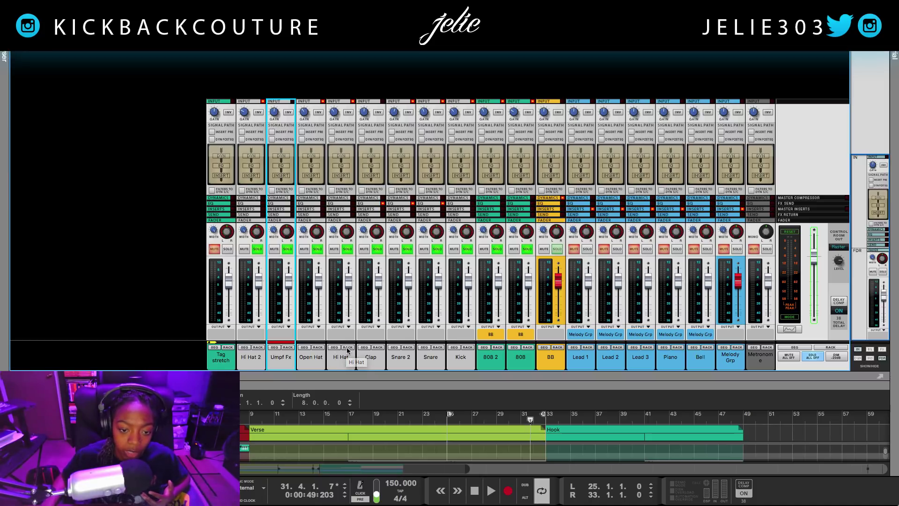
Show the Hi Hat's rack device and insert Cableguys' PanCake2 into its insert effects.
click(347, 348)
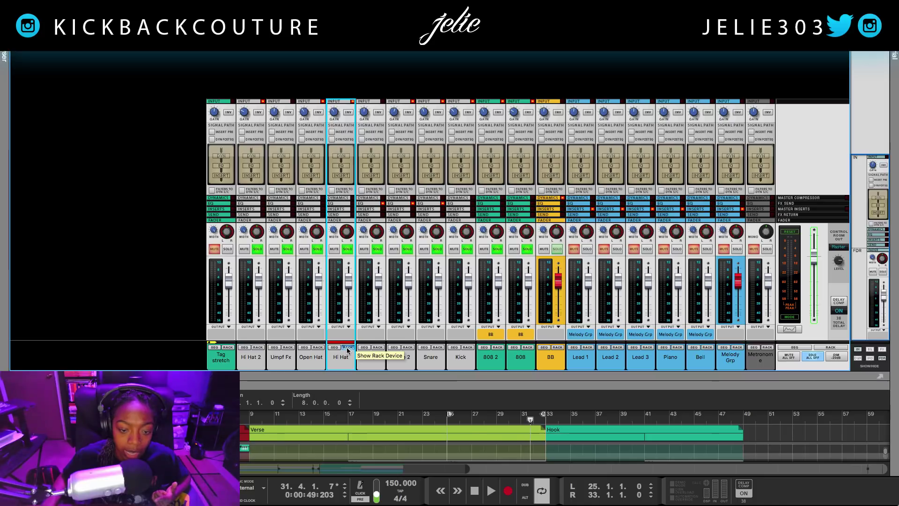
click(347, 348)
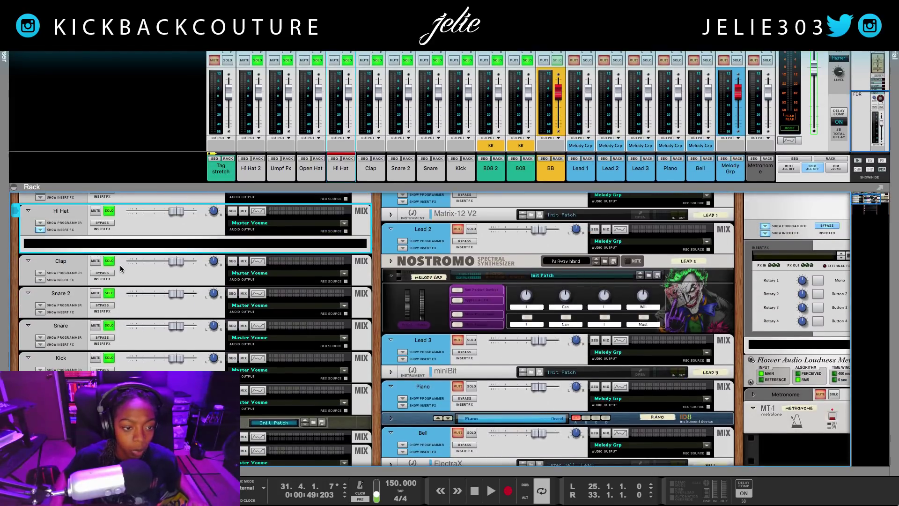
right_click(128, 247)
mouse_move(159, 300)
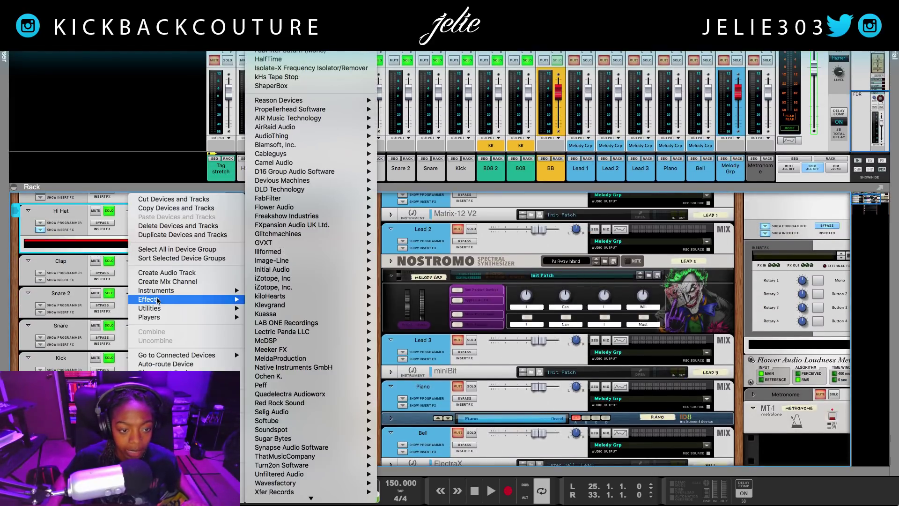
mouse_move(369, 152)
click(402, 180)
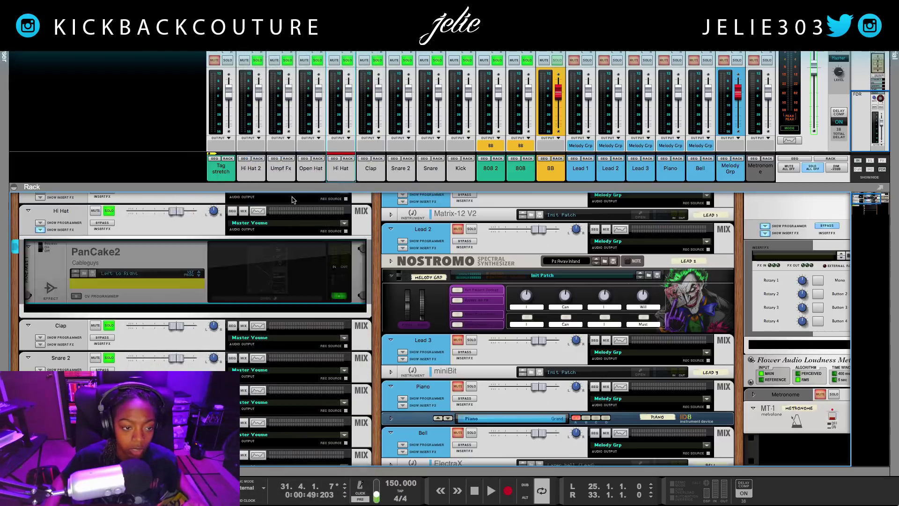
Open the PanCake2 editor on the Hi Hat and start playback to hear the auto-panning.
click(275, 299)
drag(69, 34, 272, 150)
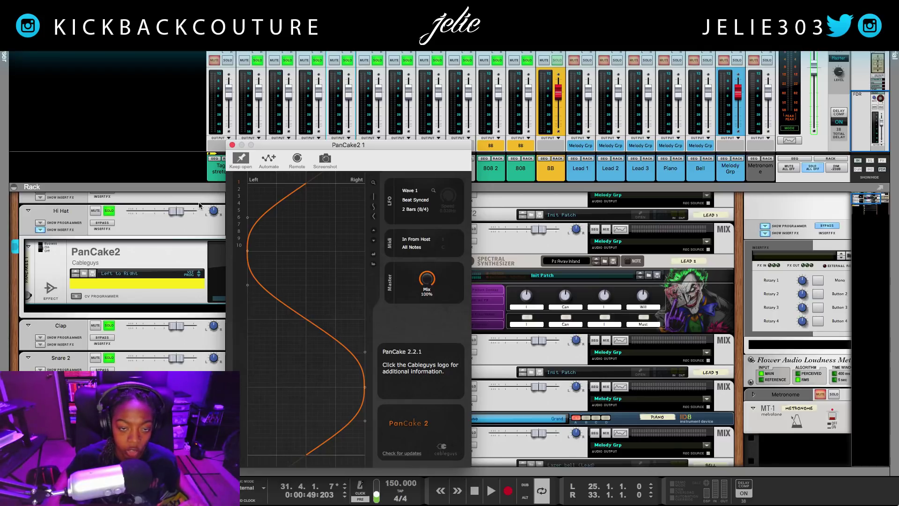
key(space)
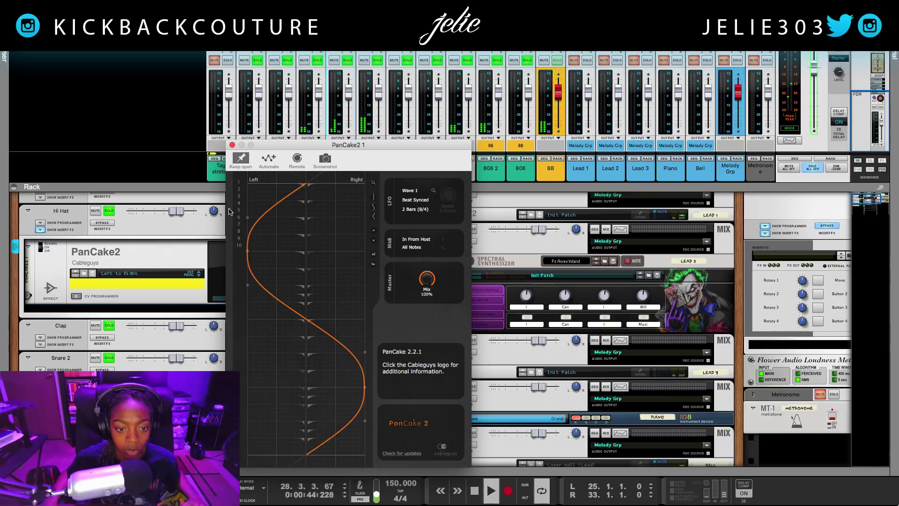
Try PanCake2's beat-synced LFO length at 1 Bar (4/4) and at 1/2.
click(412, 211)
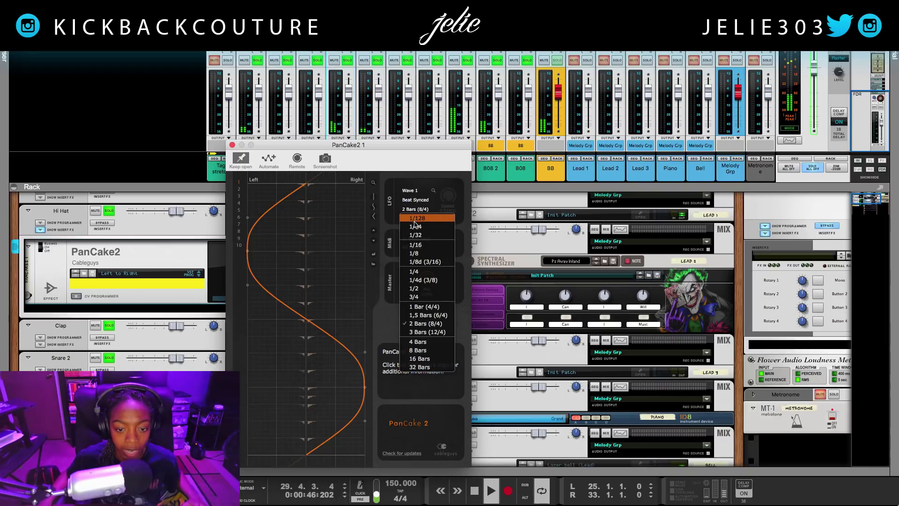
click(430, 308)
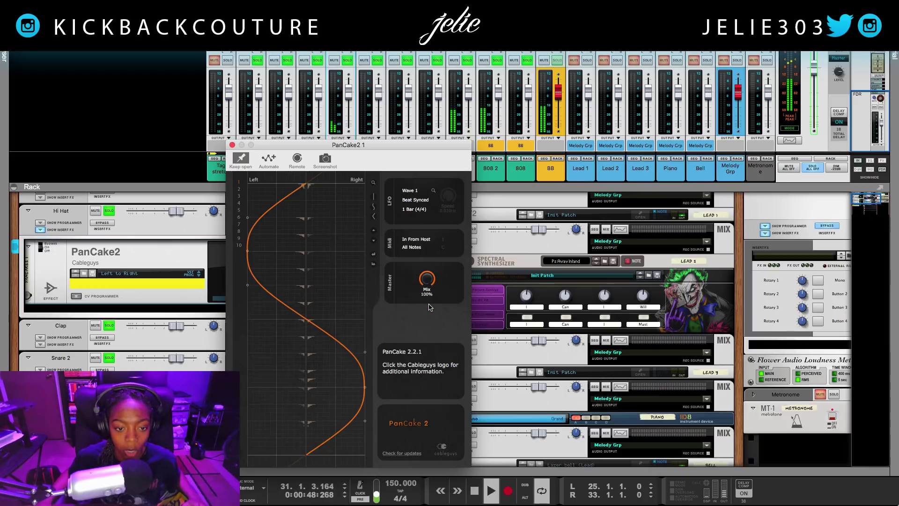
click(416, 211)
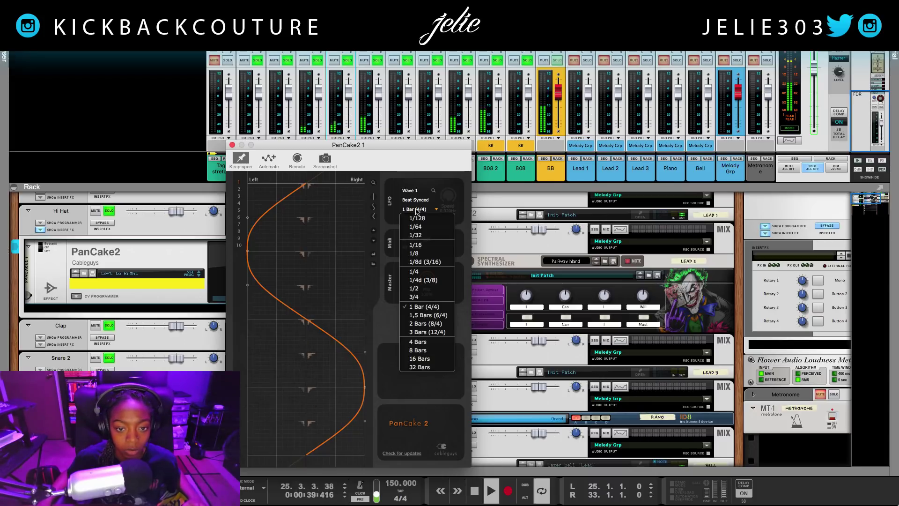
click(414, 288)
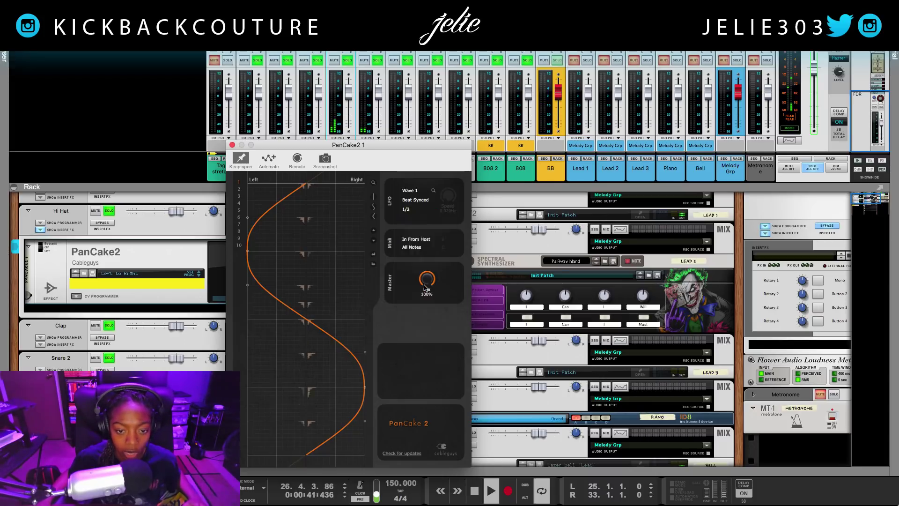
Set PanCake2's LFO length to 1/4, close its editor and bring the full mixer back into view.
click(410, 211)
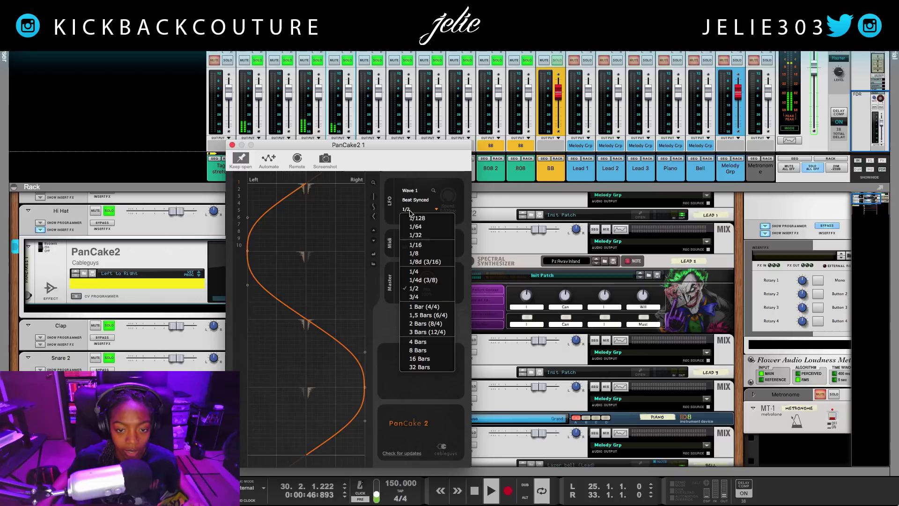
click(418, 272)
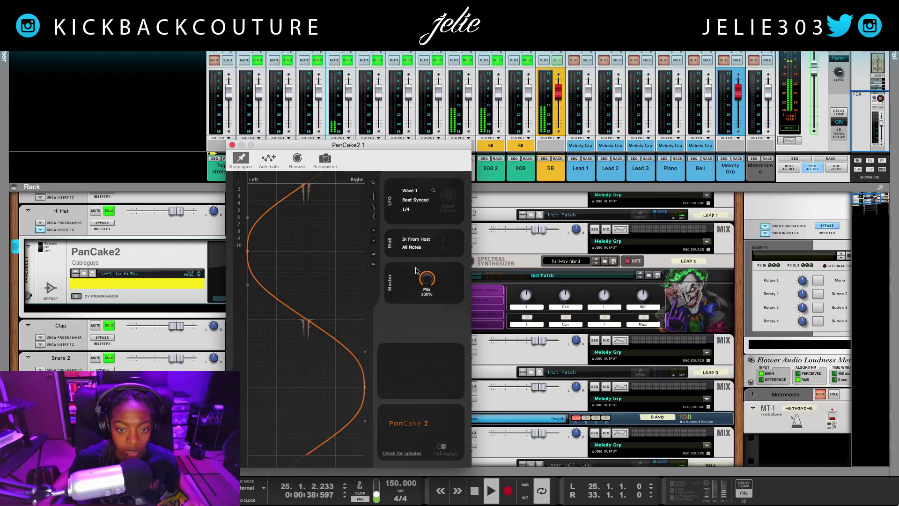
click(232, 145)
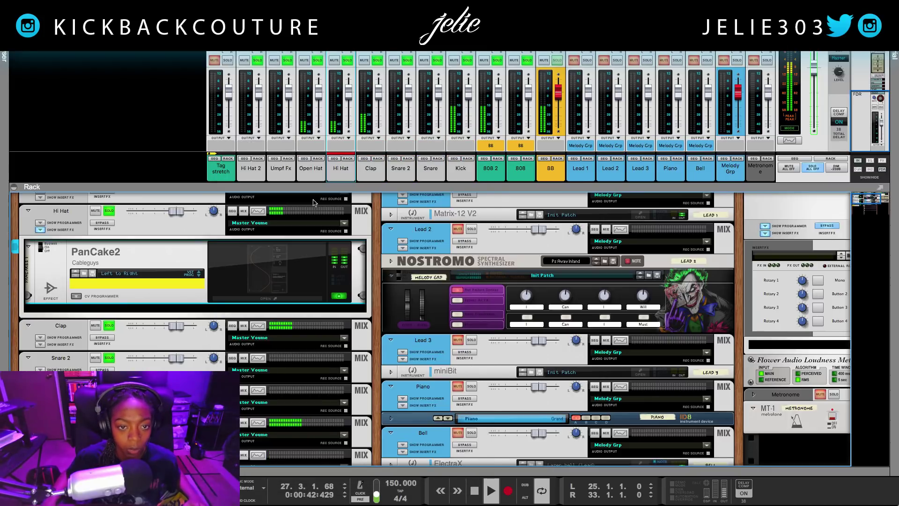
drag(317, 190, 319, 211)
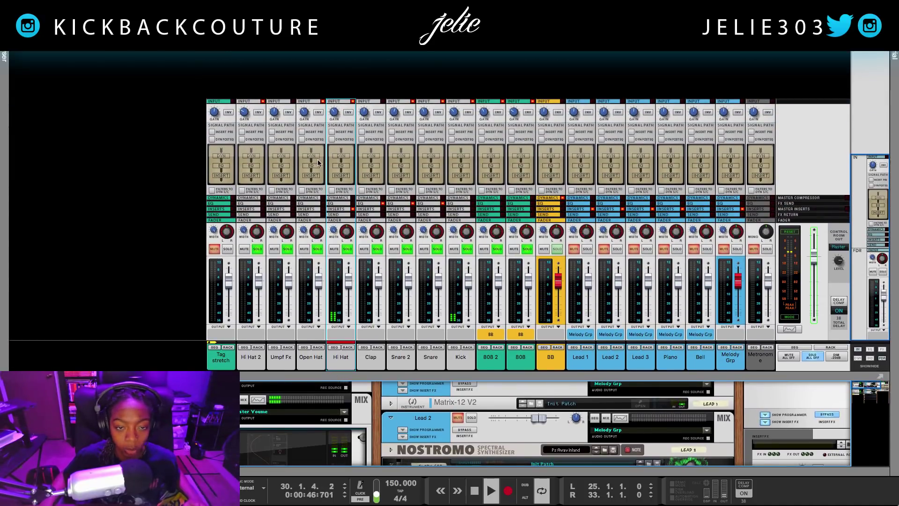
Stop playback and enlarge the rack area to bring the Master Section into view.
mouse_move(333, 116)
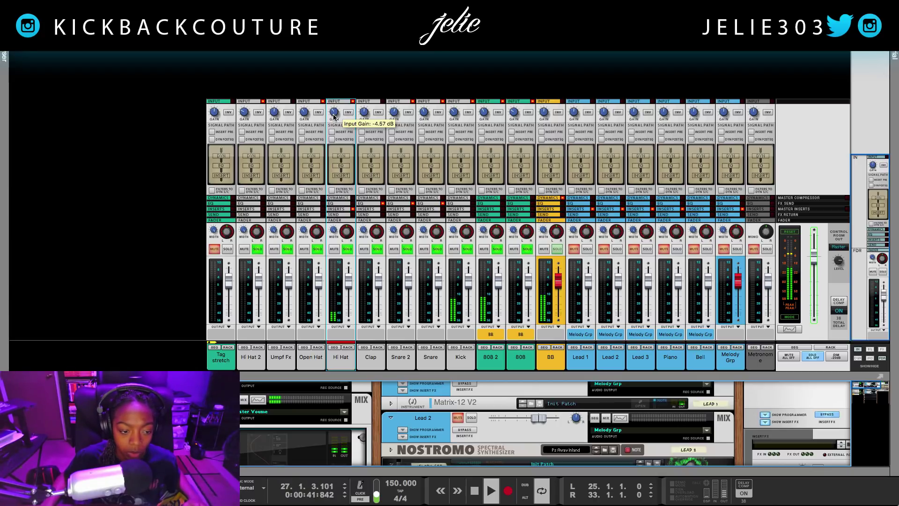
key(space)
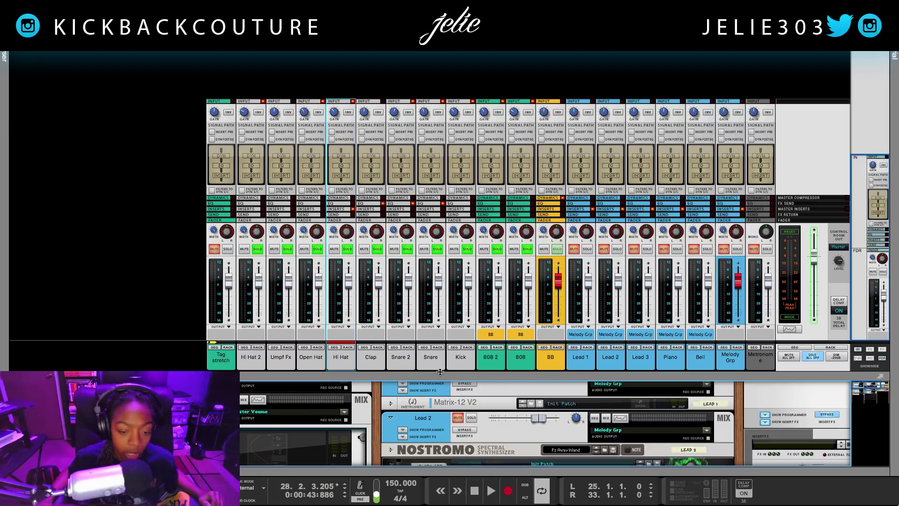
drag(441, 373, 441, 371)
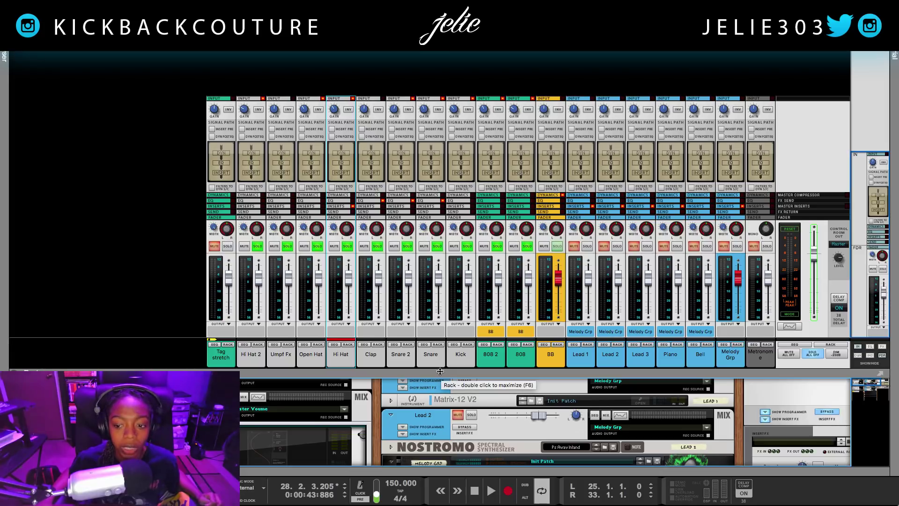
drag(441, 371, 438, 176)
scroll(513, 327, right, 5)
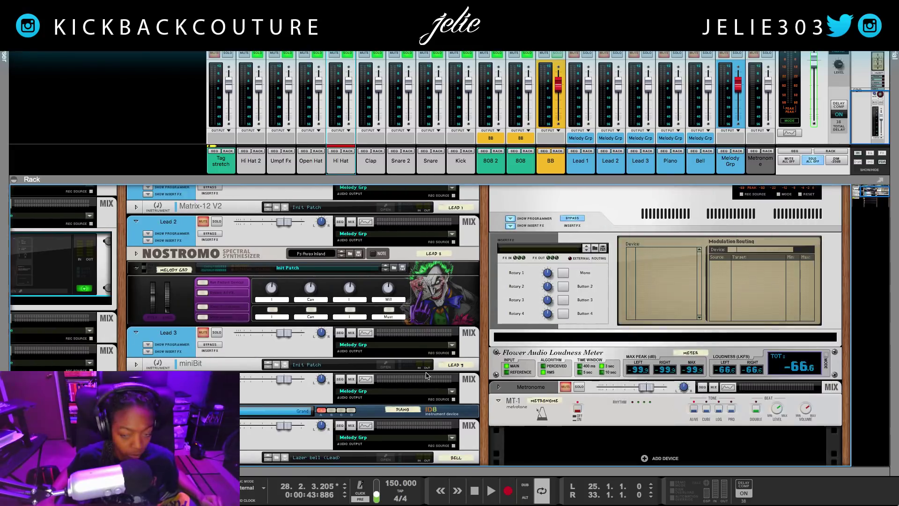
scroll(517, 330, up, 3)
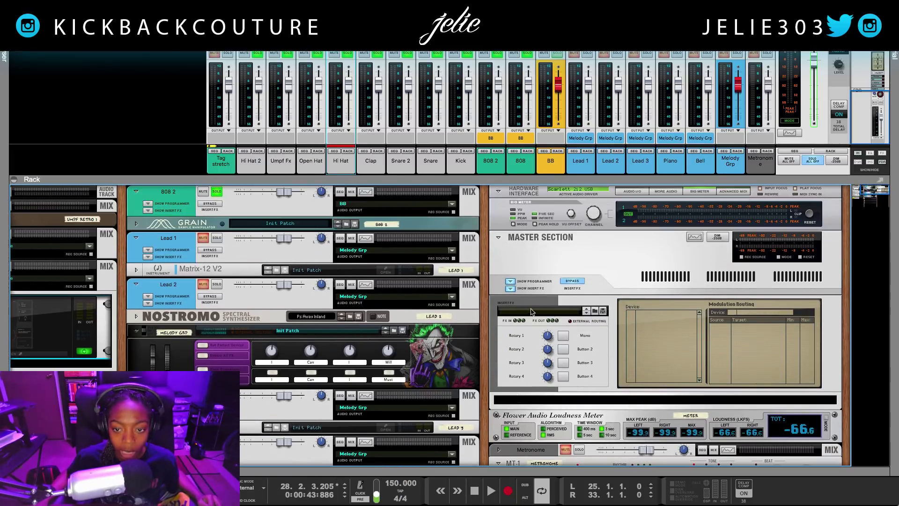
Add Reason's MClass Stereo Imager to the Master Section's insert effects.
click(546, 265)
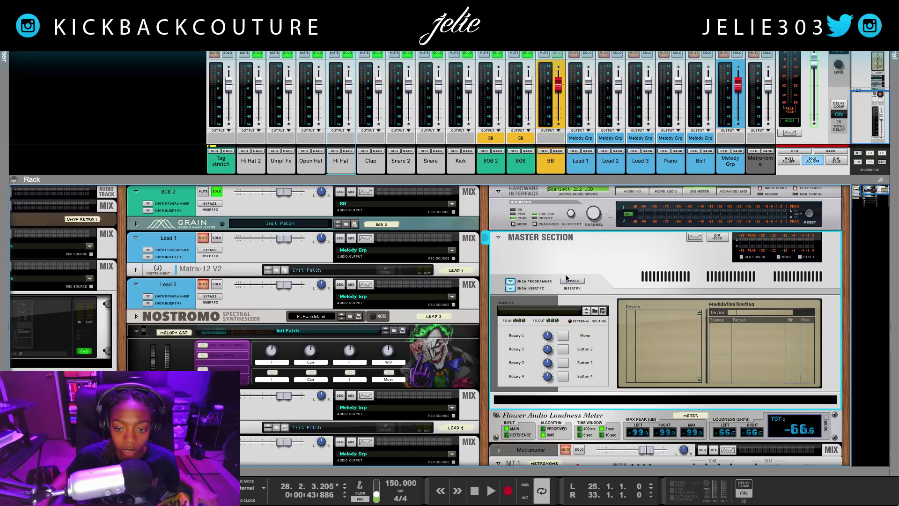
right_click(539, 401)
right_click(538, 402)
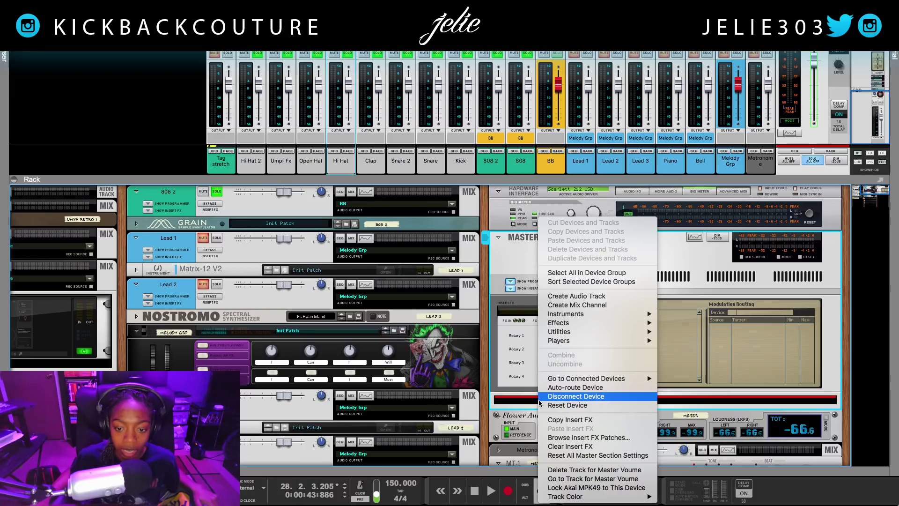
mouse_move(574, 323)
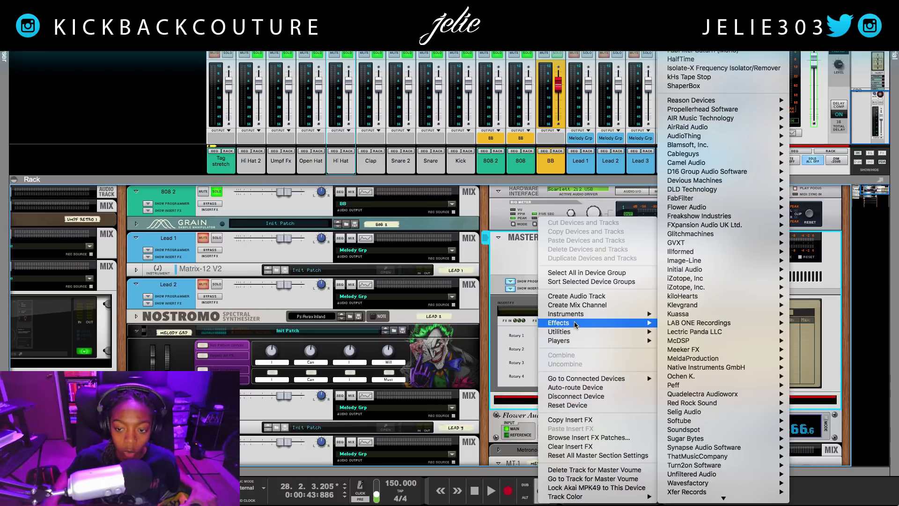
mouse_move(738, 102)
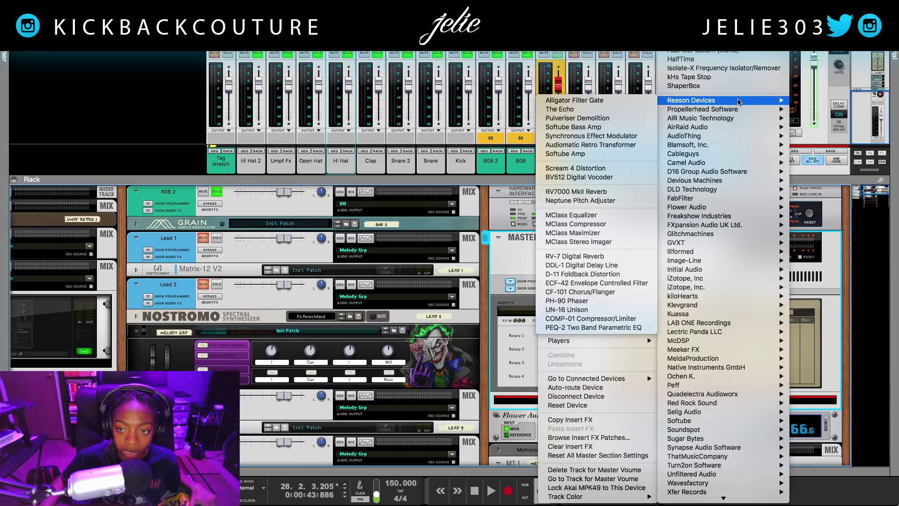
click(600, 243)
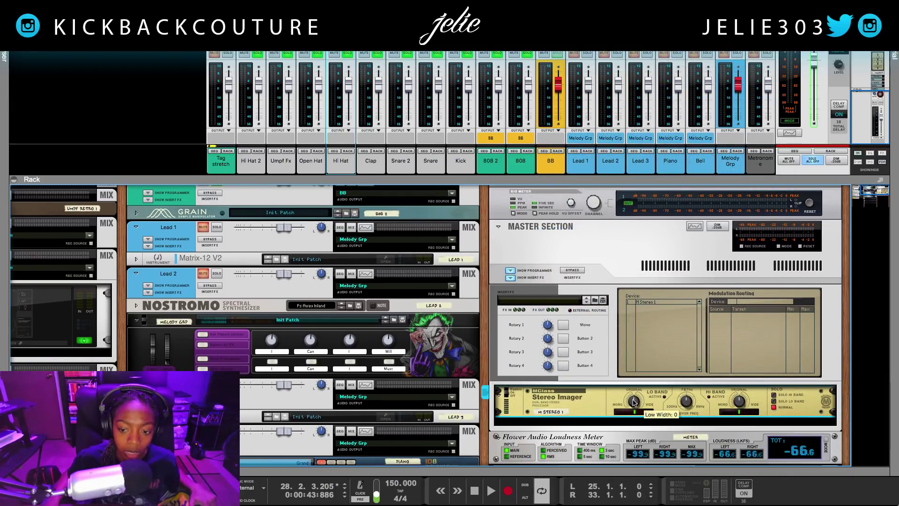
Turn the Stereo Imager's low band width down toward mono and lower its crossover frequency to about 363 Hz.
drag(634, 402, 634, 429)
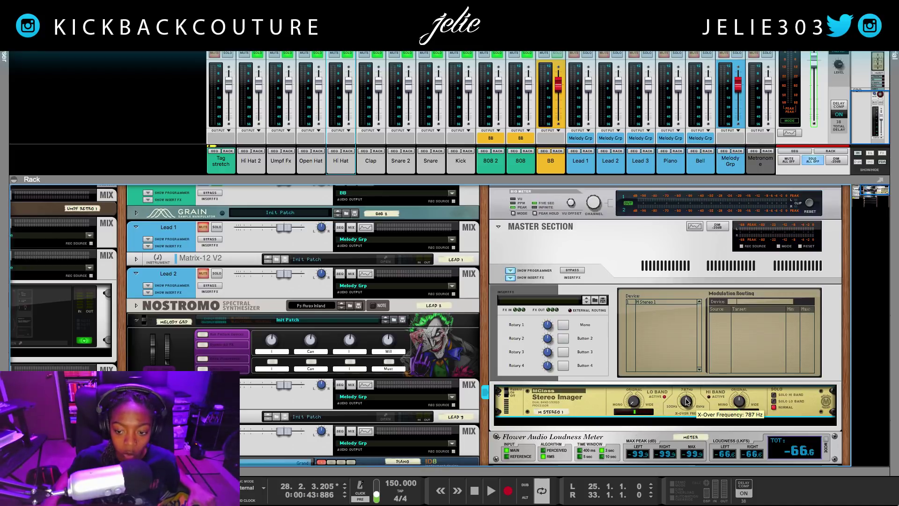
drag(687, 402, 686, 407)
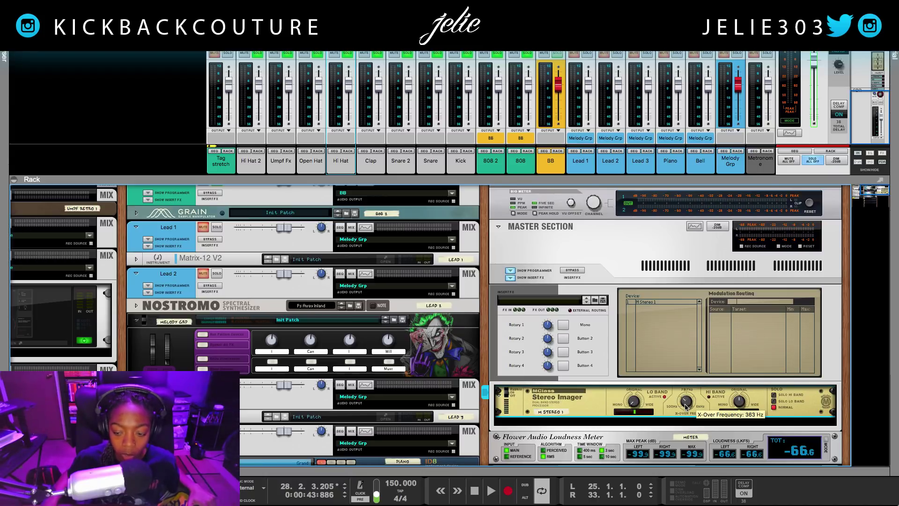
drag(685, 406, 685, 407)
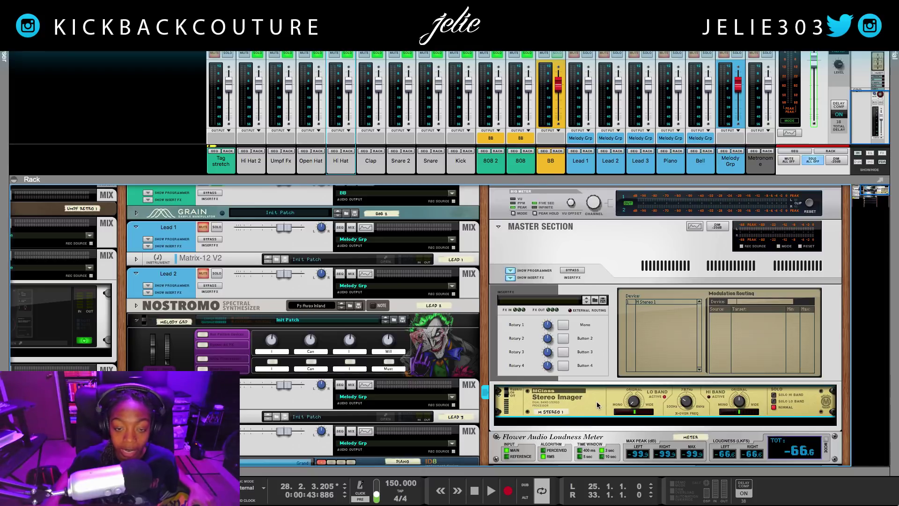
mouse_move(737, 402)
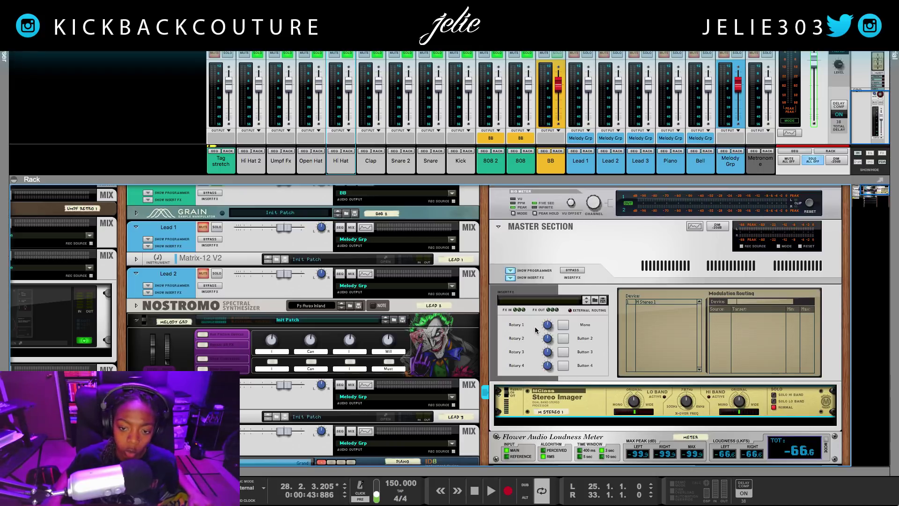
Confirm Mono as the first insert button's label and select the Stereo Imager for modulation routing in the Master Section's programmer.
double_click(585, 325)
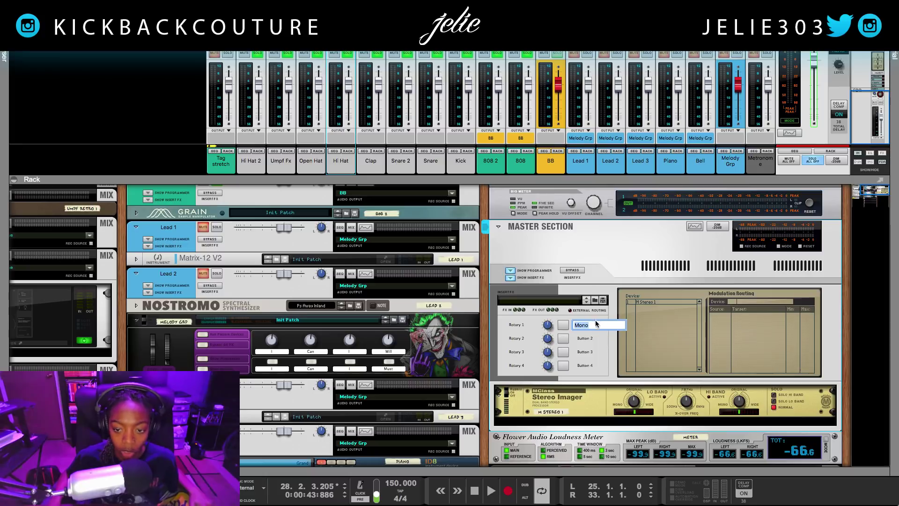
key(Return)
click(613, 404)
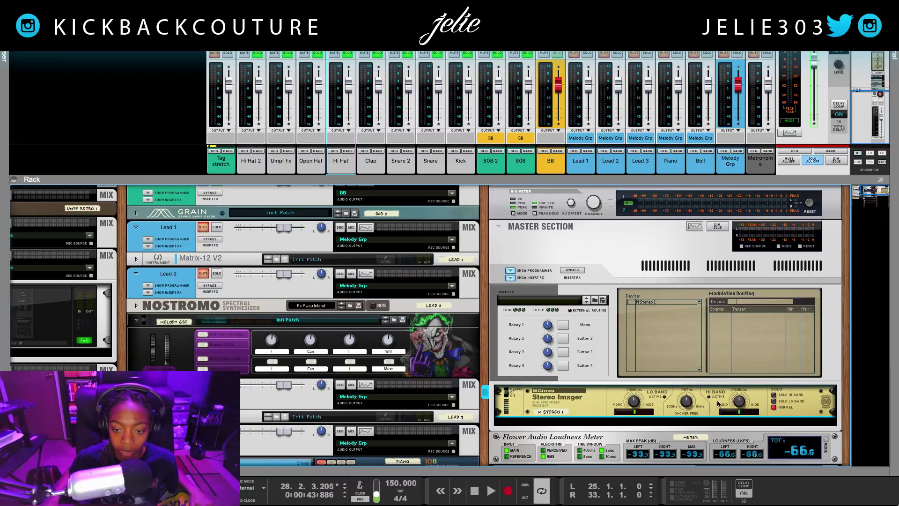
click(588, 328)
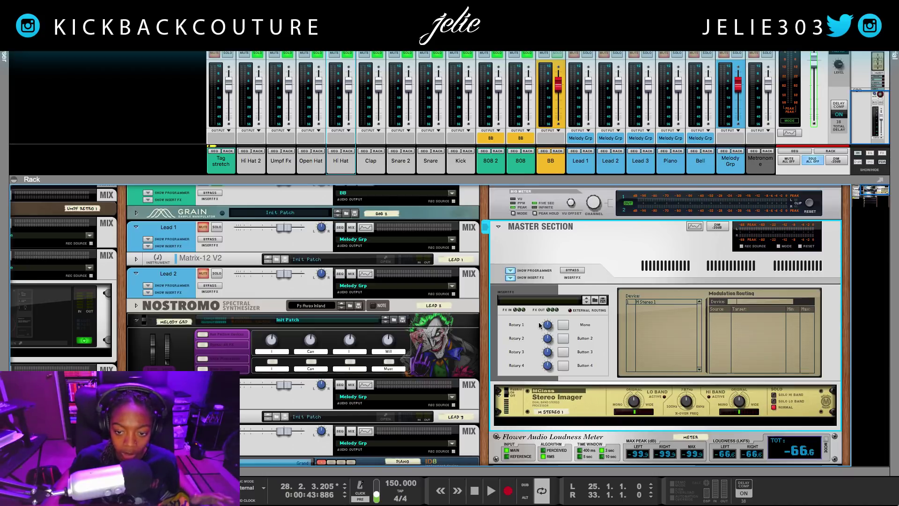
click(653, 303)
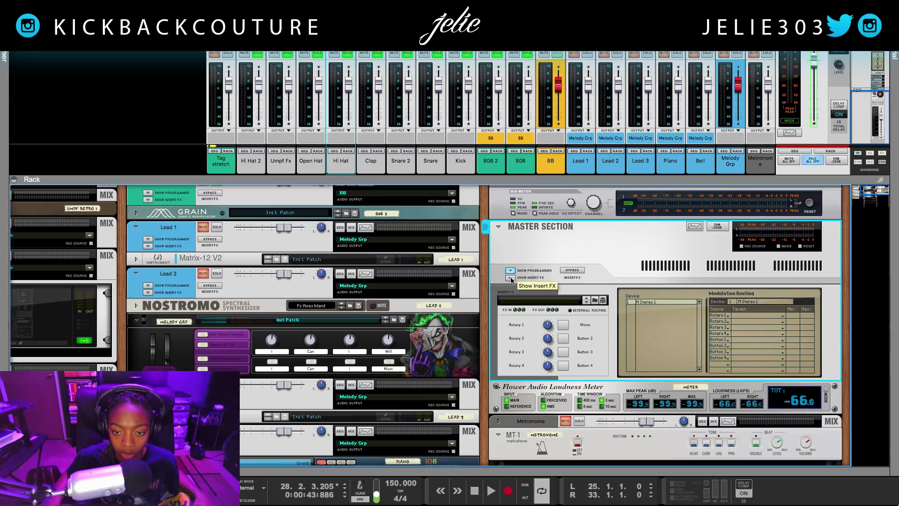
click(510, 271)
click(509, 272)
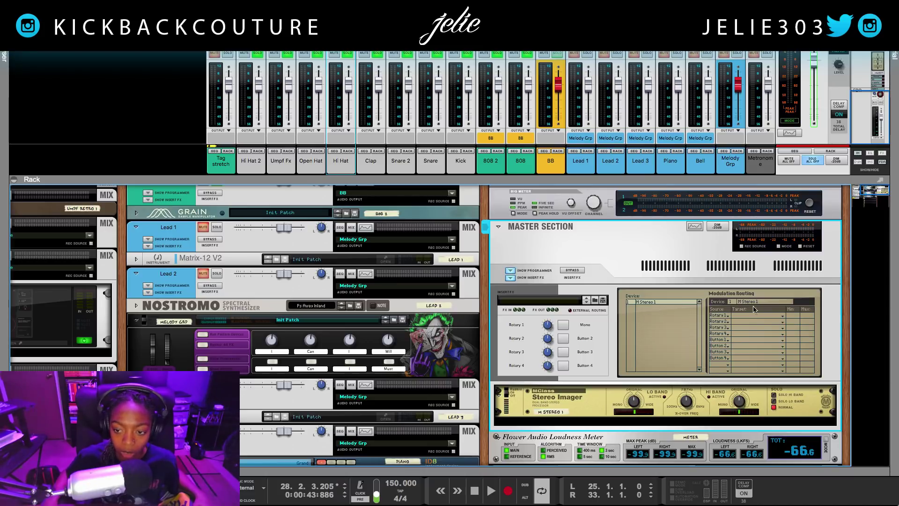
Try routing Button 1 to the Stereo Imager's Enabled target and toggle the Mono button on and off.
click(743, 339)
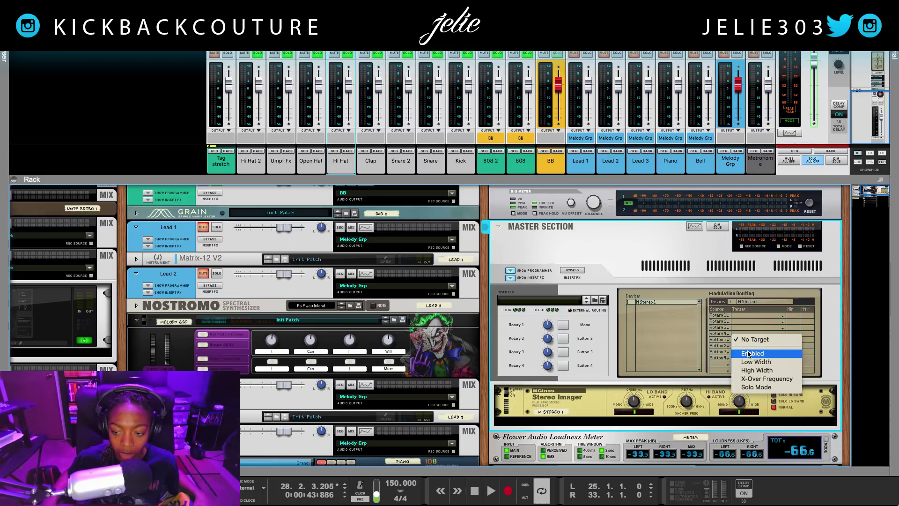
click(748, 353)
click(563, 325)
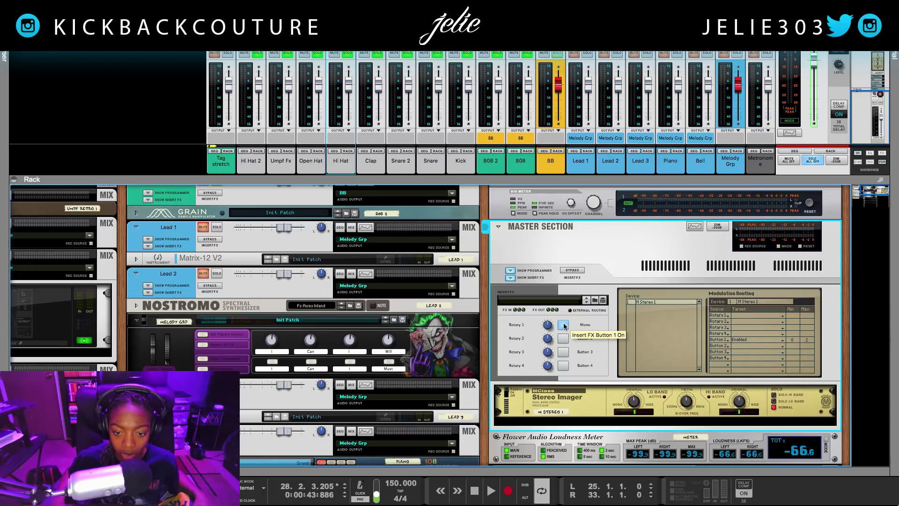
click(562, 327)
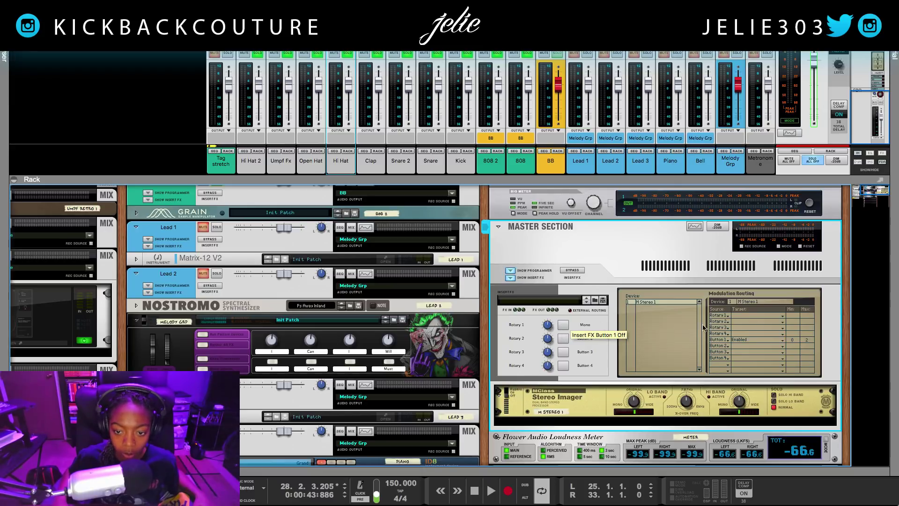
Route Button 1 to the Stereo Imager's Low Width and, in a second routing row, to its High Width.
click(751, 340)
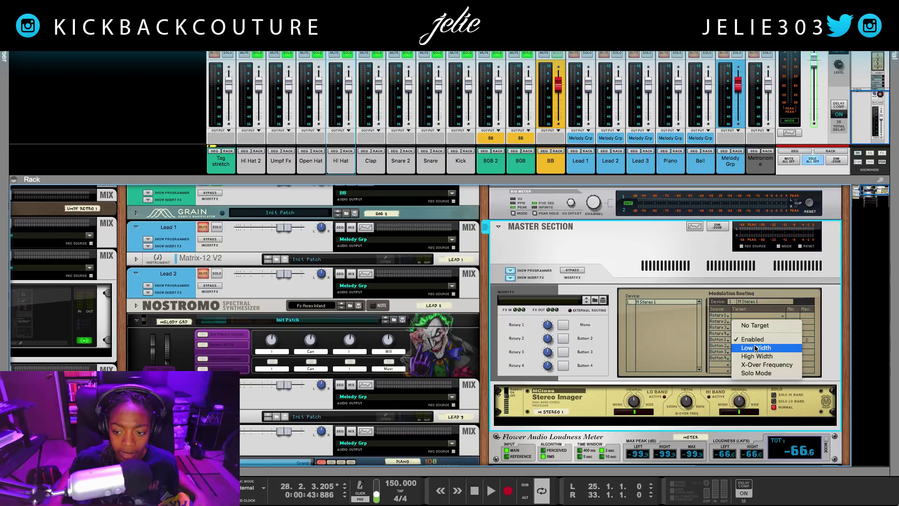
click(754, 348)
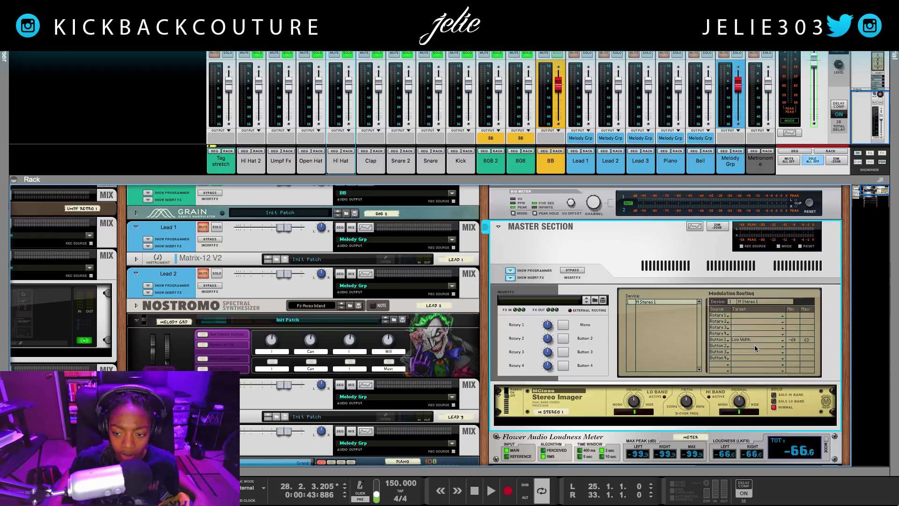
click(728, 347)
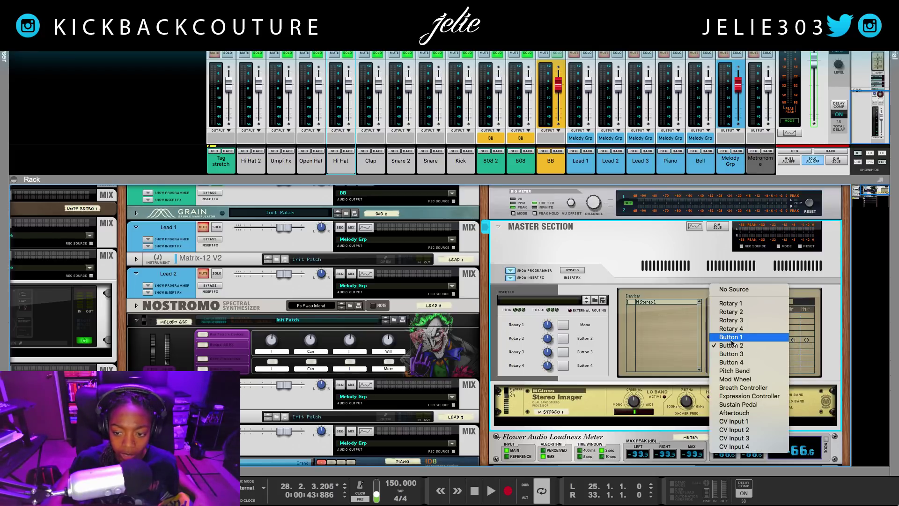
click(732, 341)
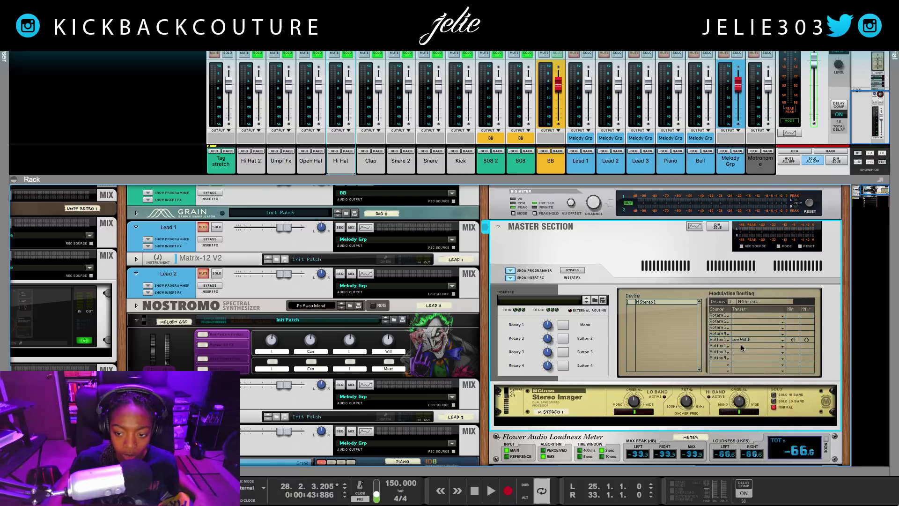
click(741, 344)
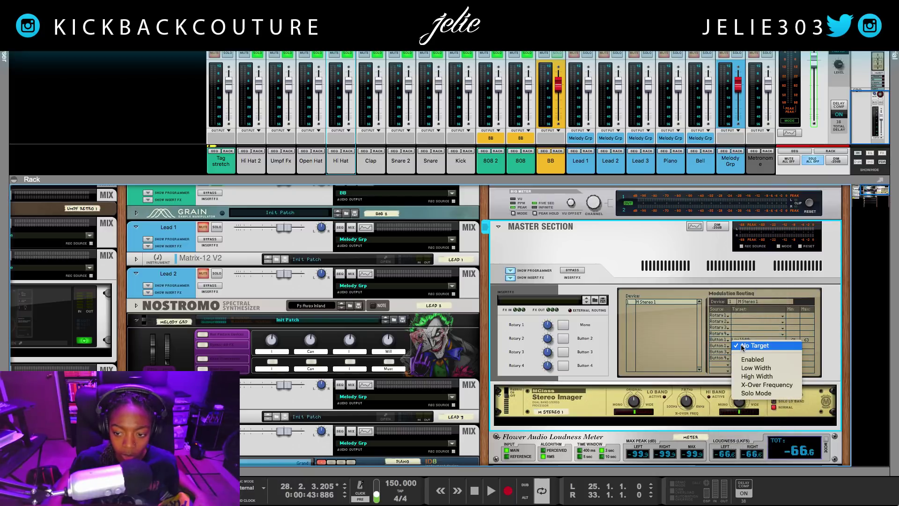
click(755, 375)
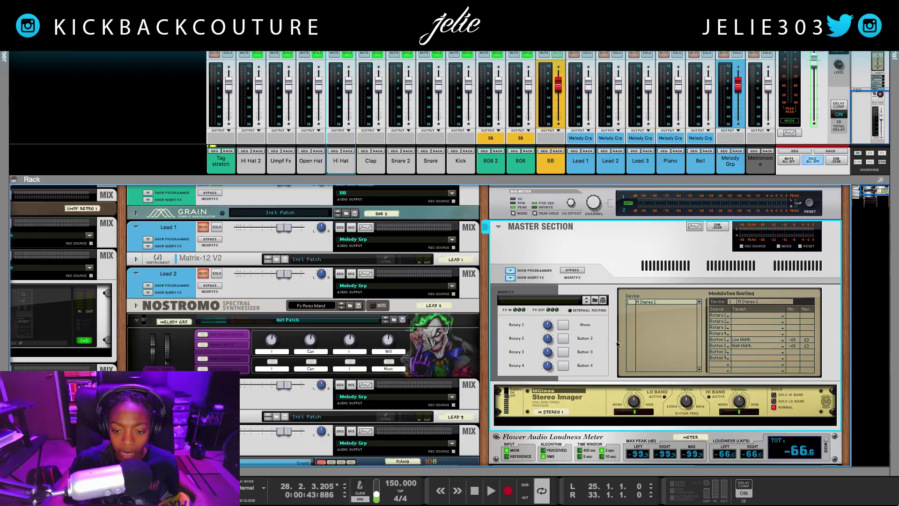
Toggle the Mono button to check its effect on the imager's widths, and fine-tune the crossover frequency downward.
click(563, 325)
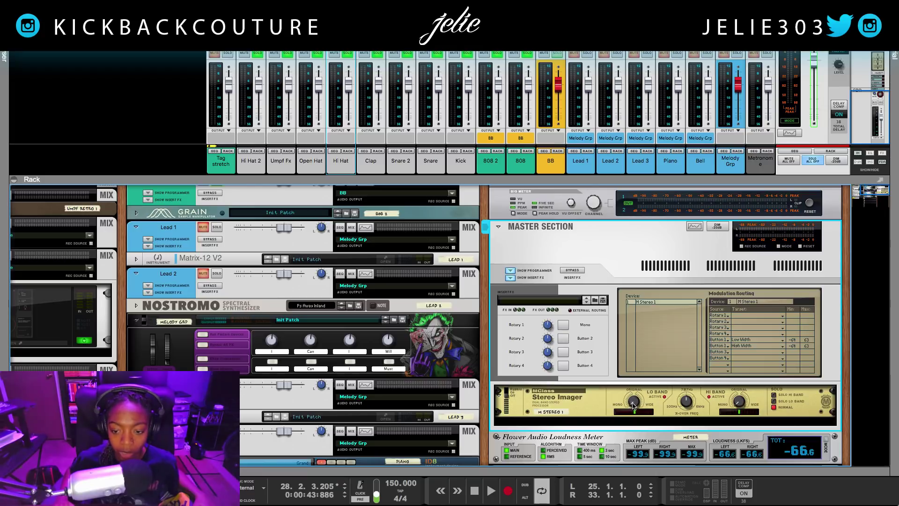
mouse_move(638, 406)
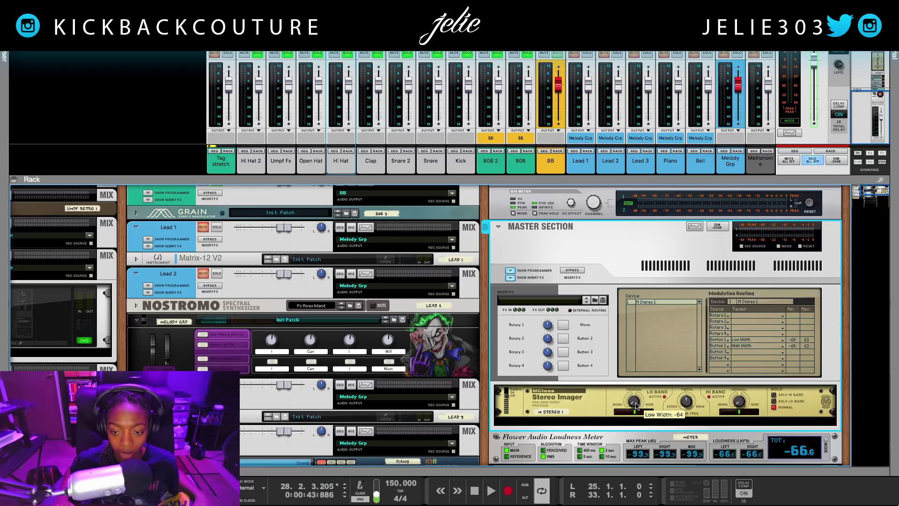
mouse_move(792, 343)
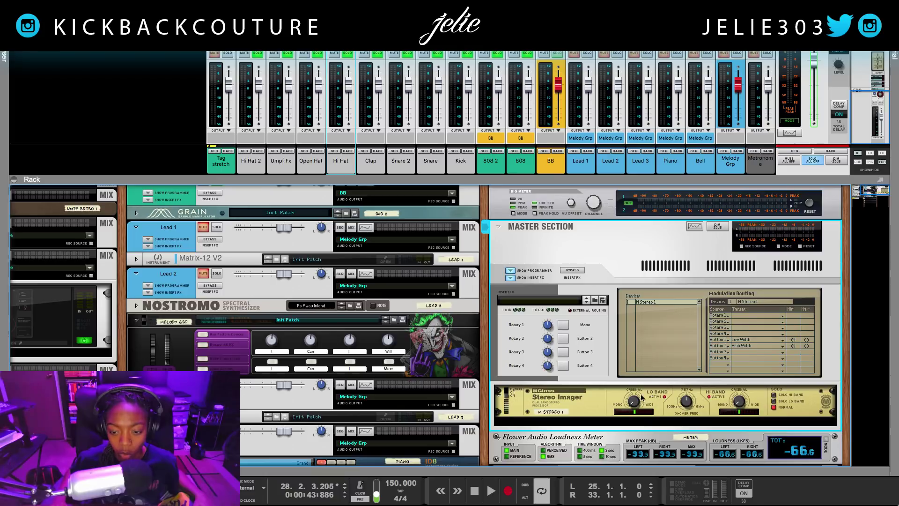
drag(691, 402, 689, 408)
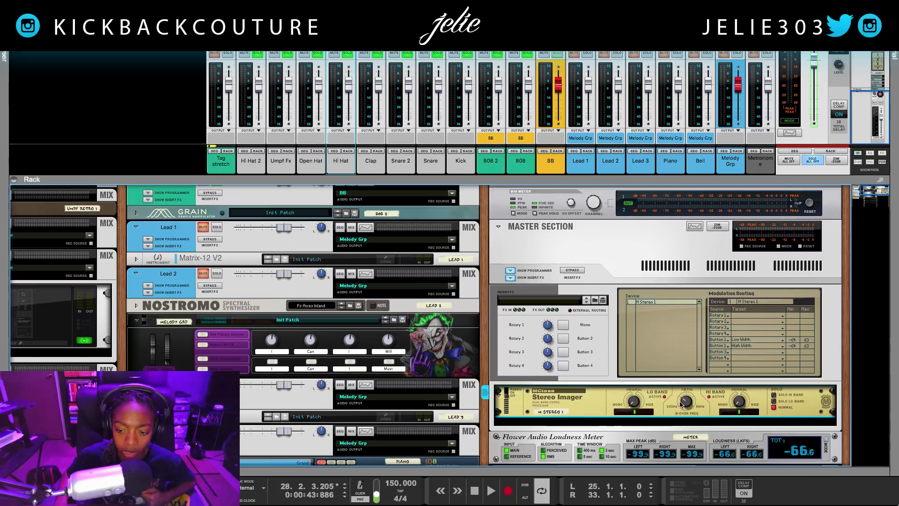
Invert both width routings with minimum 63 and maximum -64, and switch the Mono button on to test them.
drag(793, 339, 815, 183)
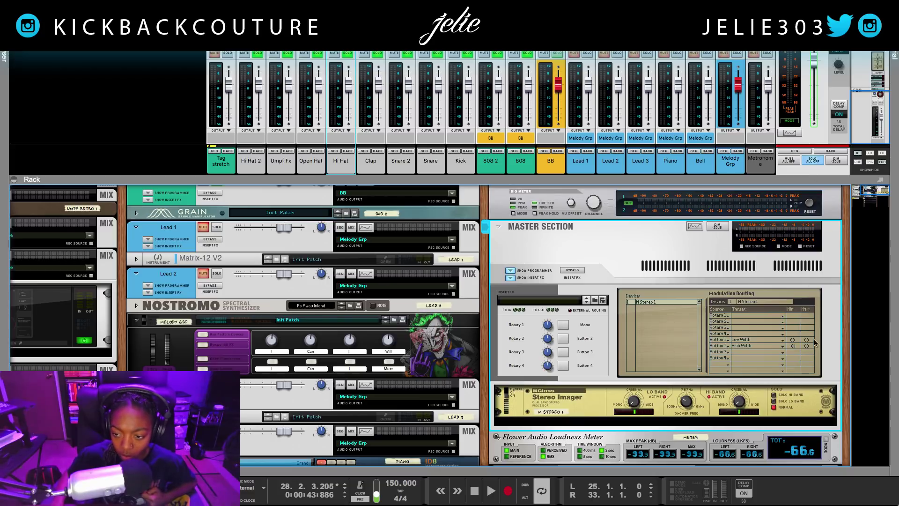
drag(814, 341, 801, 483)
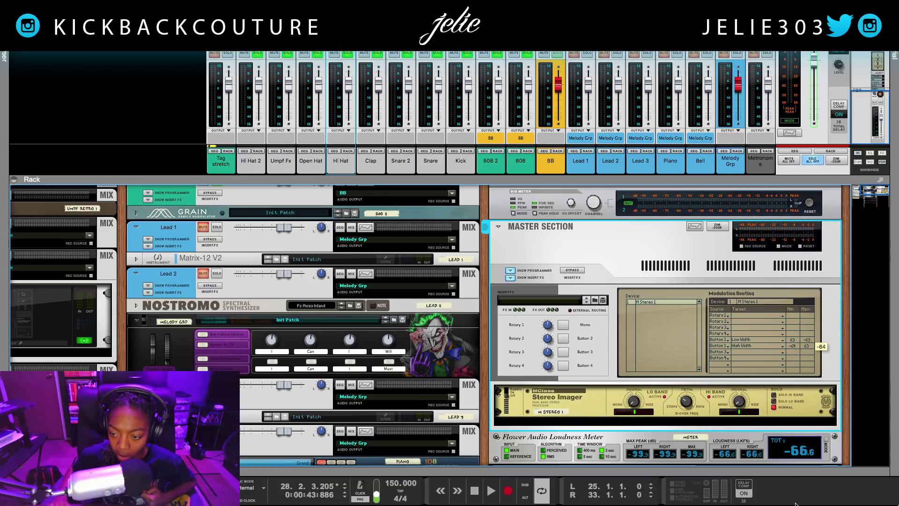
drag(792, 346, 801, 174)
drag(807, 346, 798, 503)
click(564, 327)
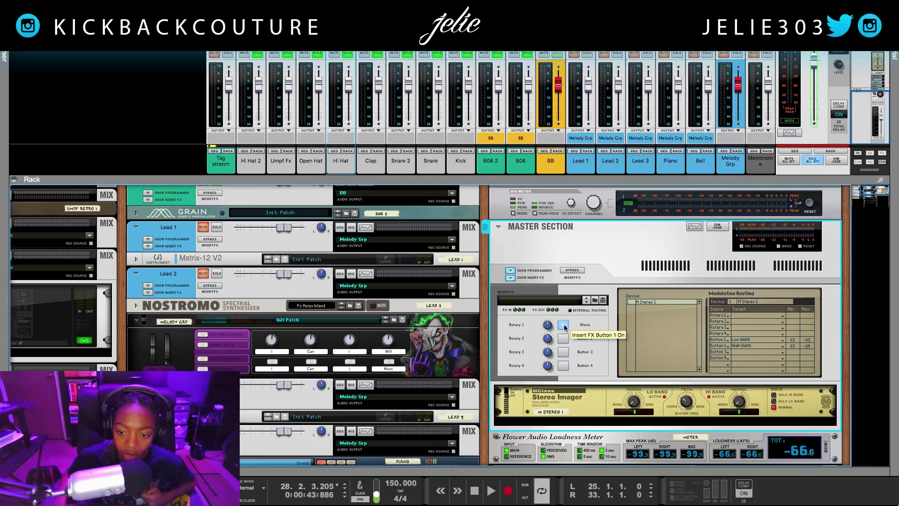
Toggle the master Mono button off and on to compare the Stereo Imager's low and high widths.
click(563, 326)
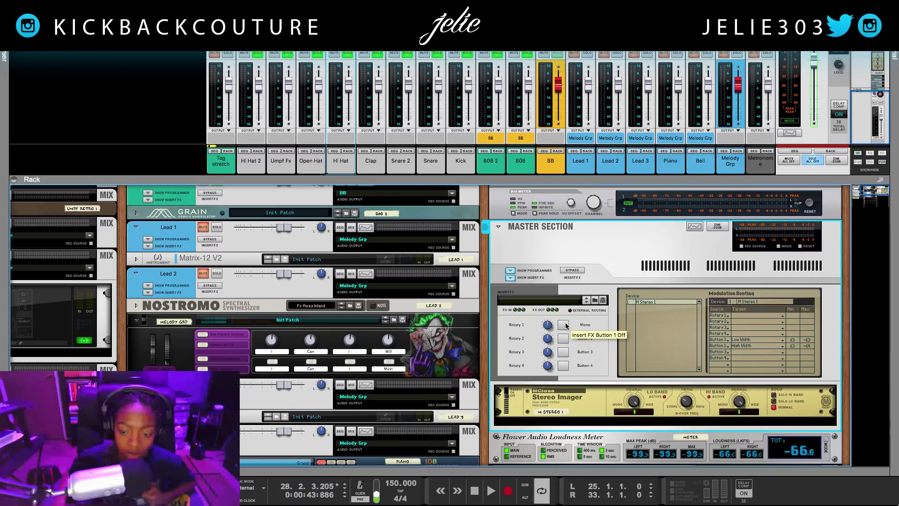
click(564, 325)
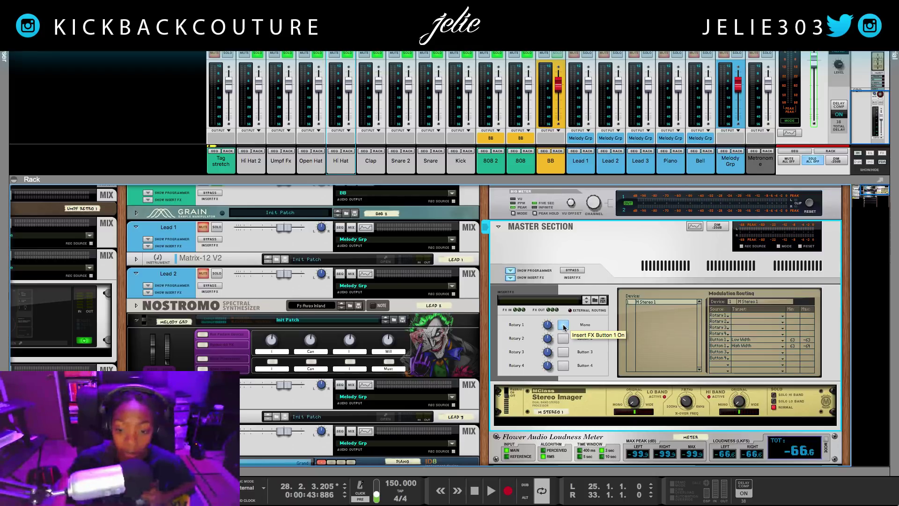
click(564, 325)
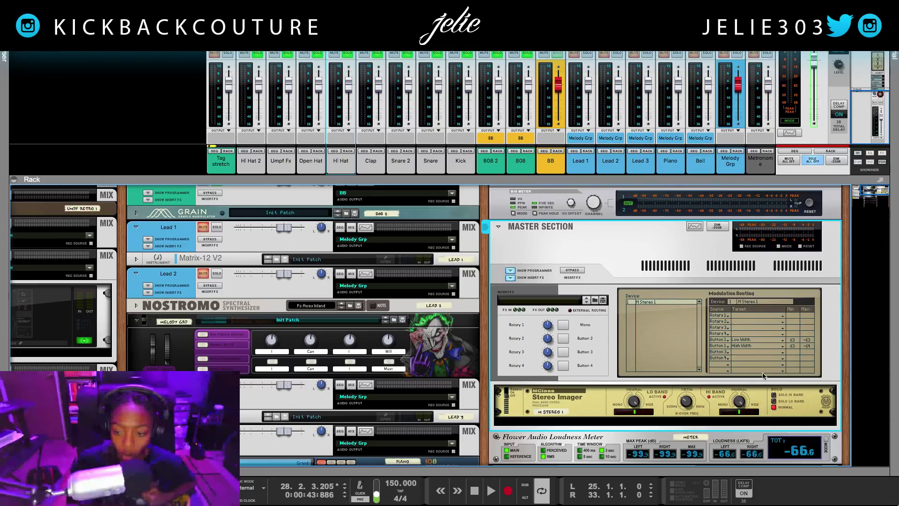
Set the minimum of both the Low Width and High Width routings for Button 1 to 0.
mouse_move(807, 341)
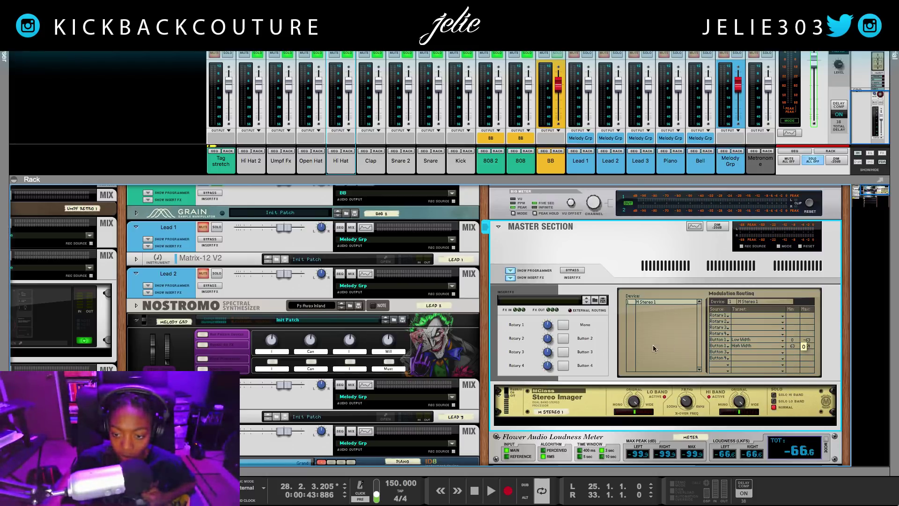
click(564, 324)
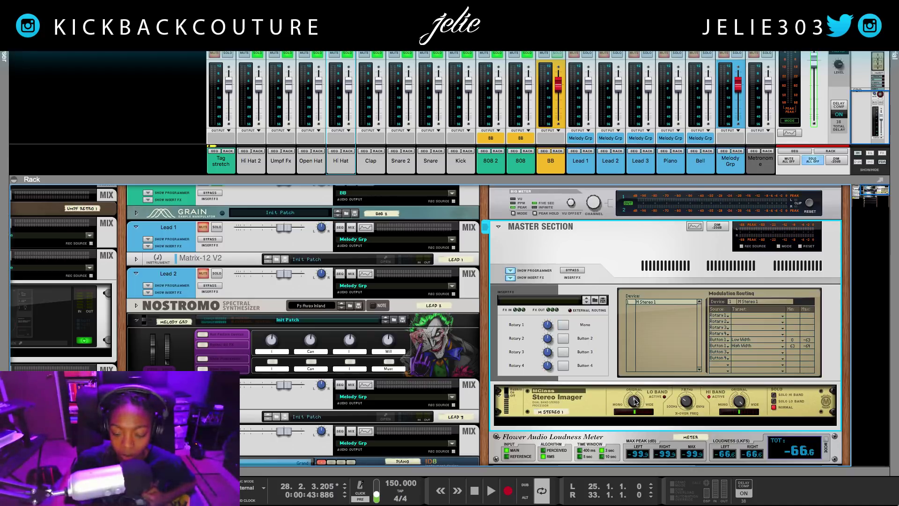
scroll(793, 347, down, 4)
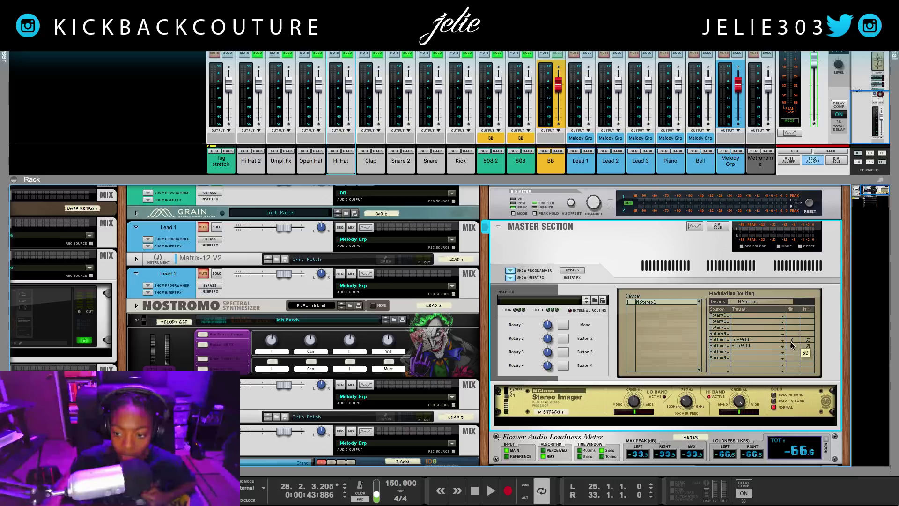
drag(792, 345, 786, 381)
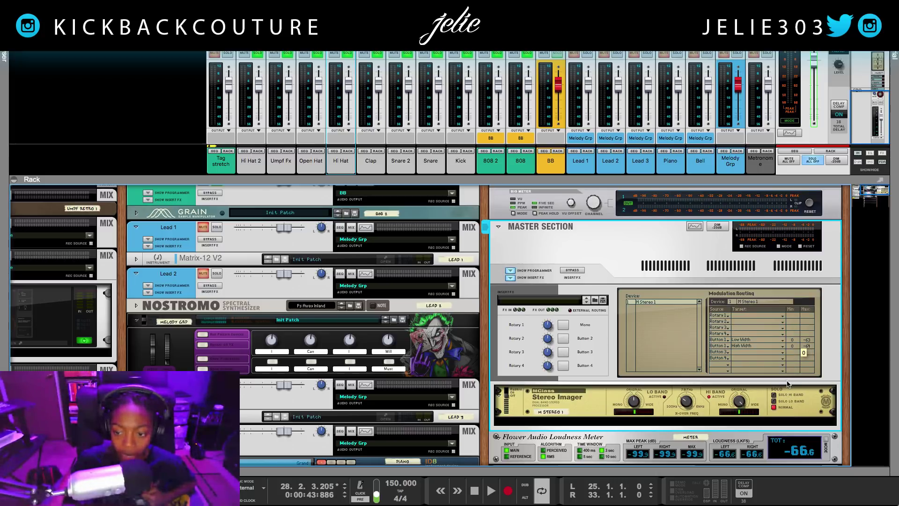
click(611, 398)
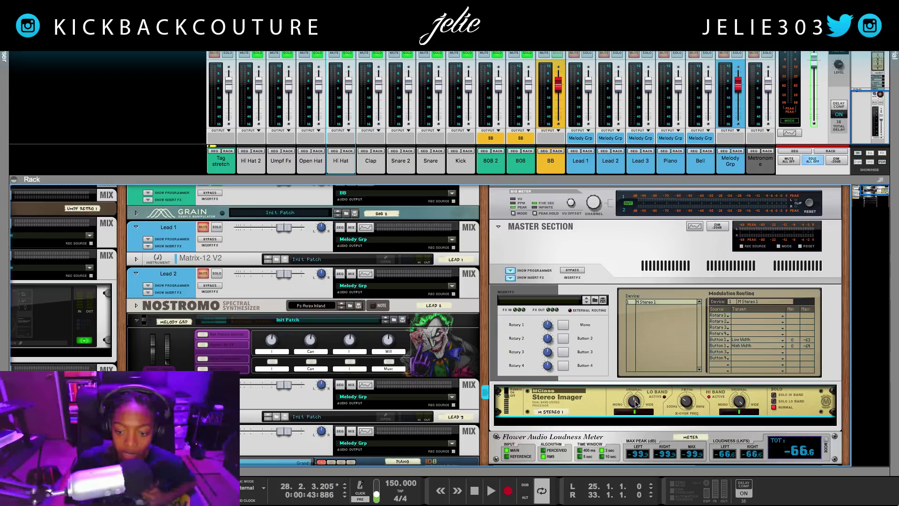
Check the imager's Low Width, and set both the minimum and maximum of its Button 1 routing to -64.
mouse_move(632, 402)
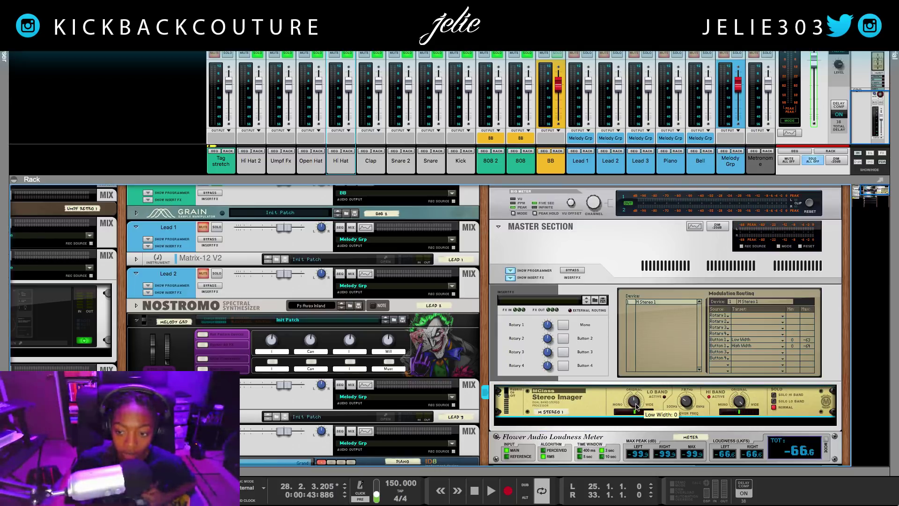
click(791, 343)
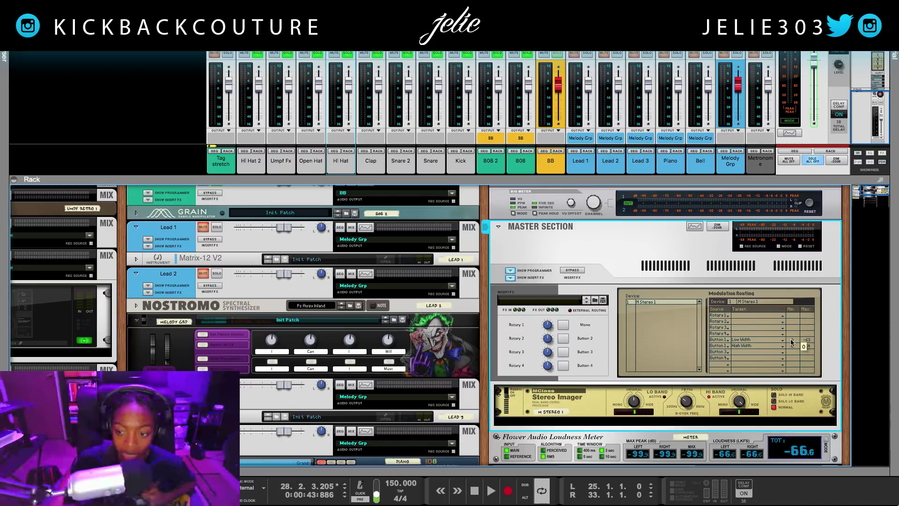
drag(789, 290, 782, 494)
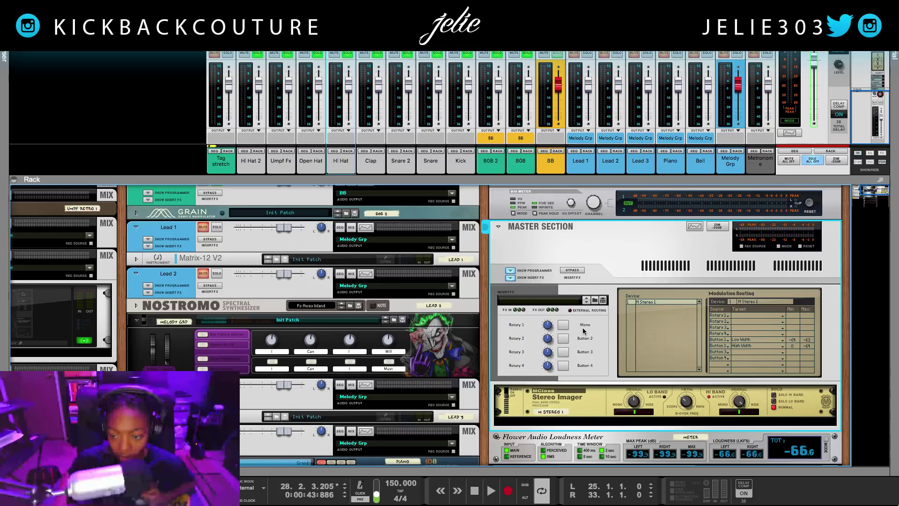
drag(807, 345, 813, 347)
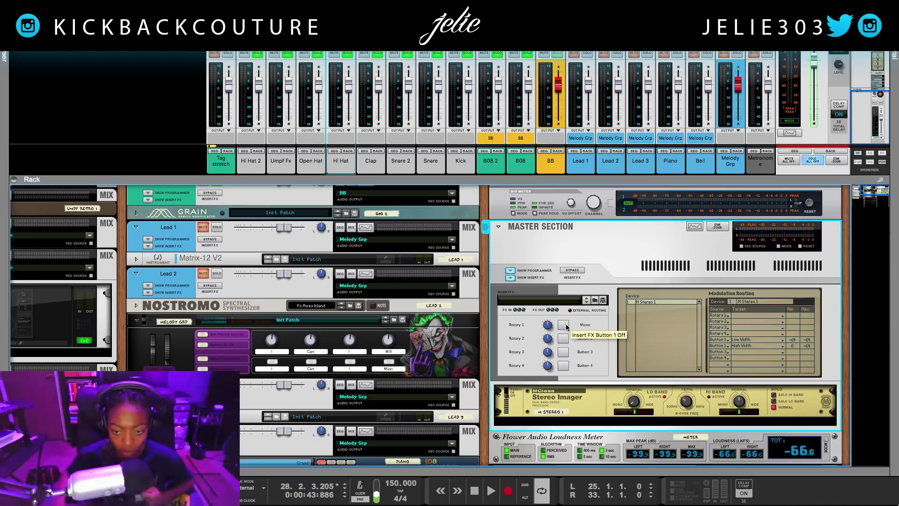
Enlarge the mixer view and expand the master channel's compressor, FX send and inserts sections.
scroll(565, 330, up, 1)
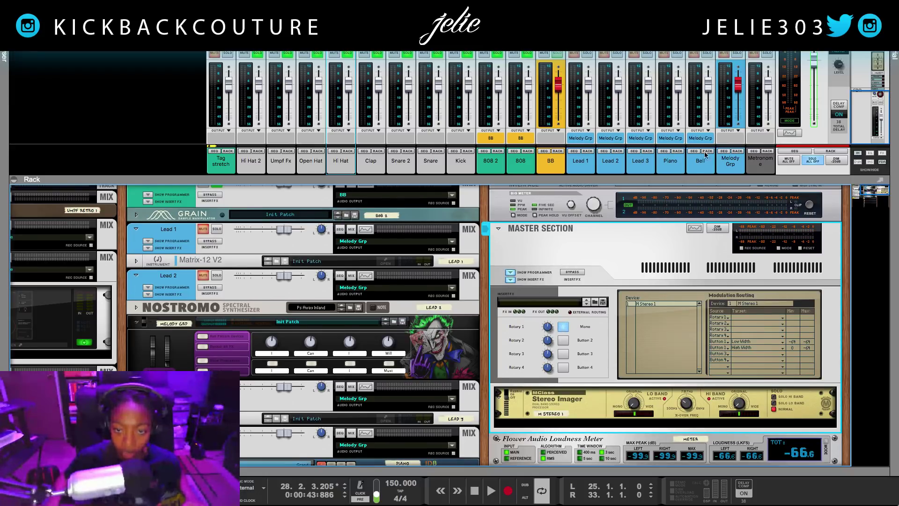
drag(713, 183, 721, 462)
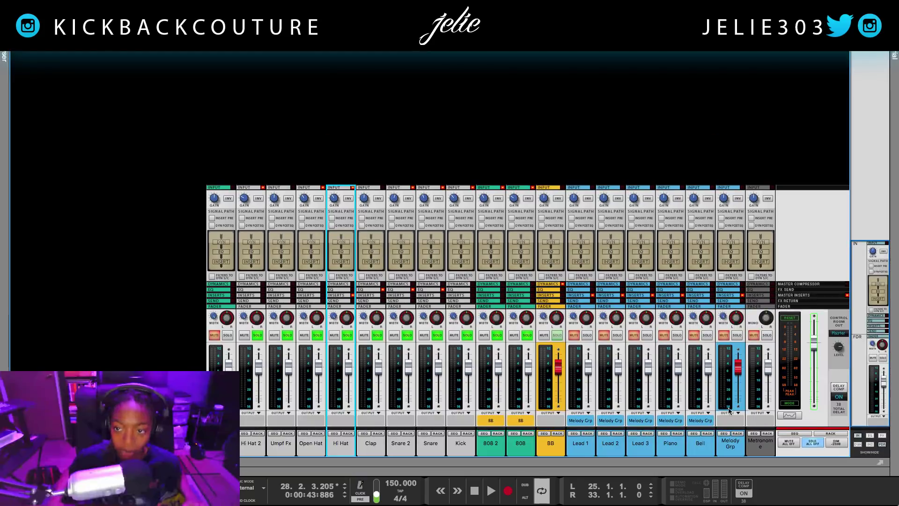
click(795, 286)
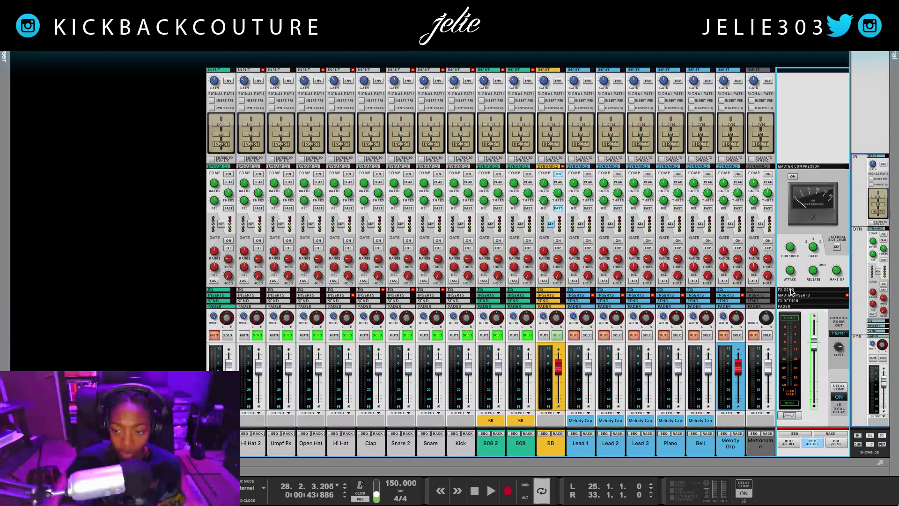
click(791, 290)
click(792, 295)
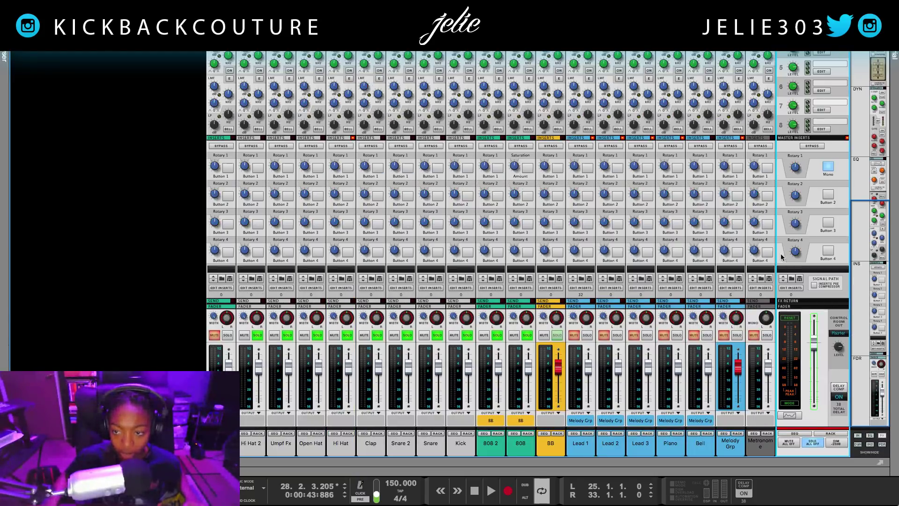
Toggle the Mono button on and off repeatedly in the mixer's master inserts section.
click(830, 167)
click(830, 167)
click(830, 167)
click(831, 167)
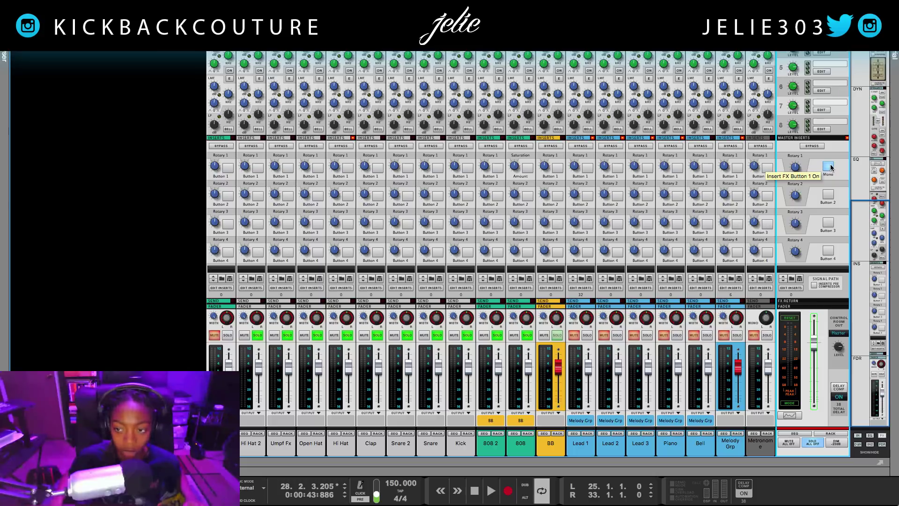
click(830, 168)
Play the song from bar 25 with Mono on, examine the Stereo Imager in the rack, and stop playback.
key(KP_0)
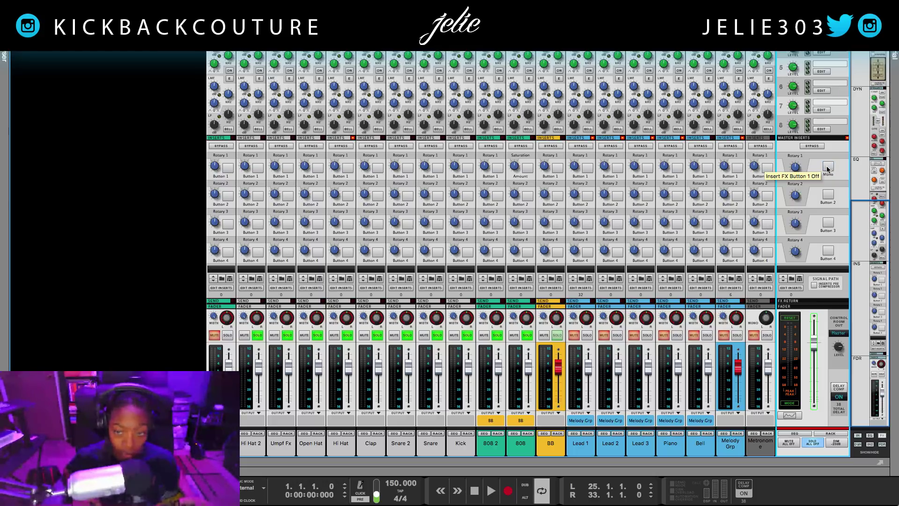
key(space)
key(KP_1)
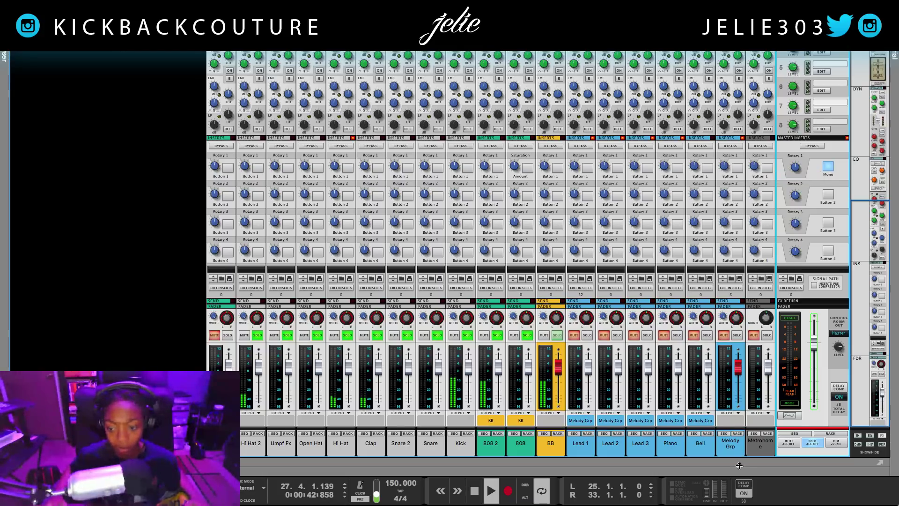
scroll(731, 389, down, 3)
scroll(736, 378, down, 12)
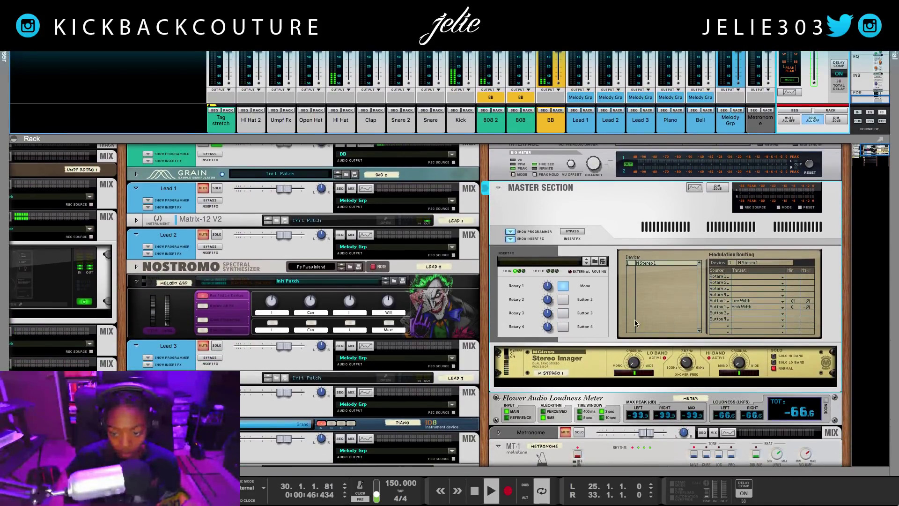
mouse_move(550, 311)
key(space)
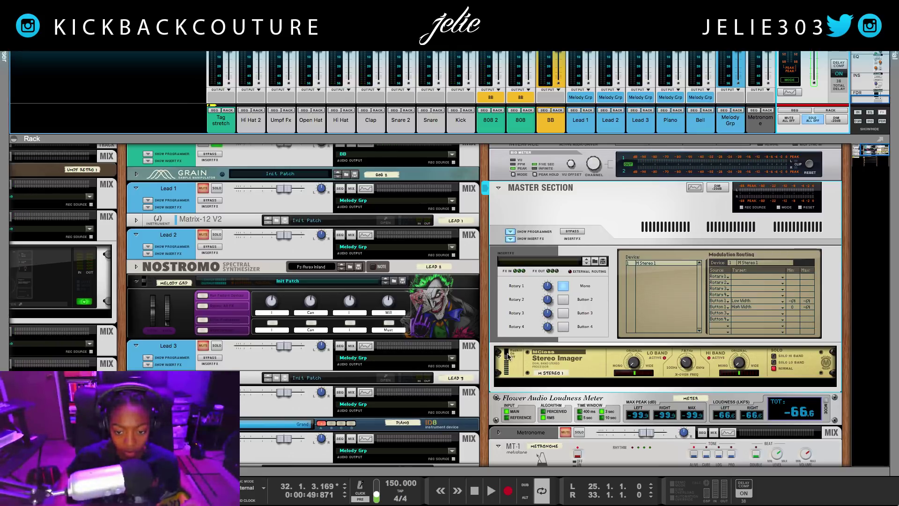
Check the Stereo Imager's bypass switch, and briefly play the song from the start.
click(509, 354)
key(KP_0)
key(space)
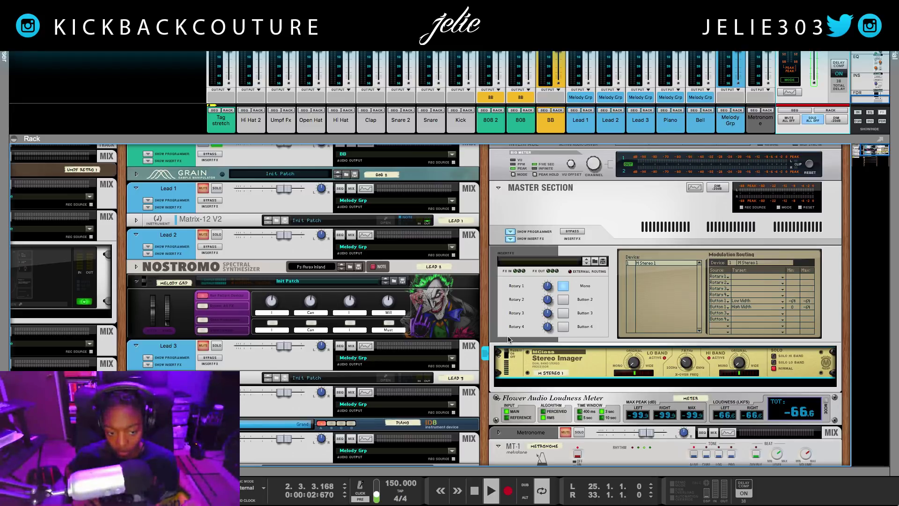
key(space)
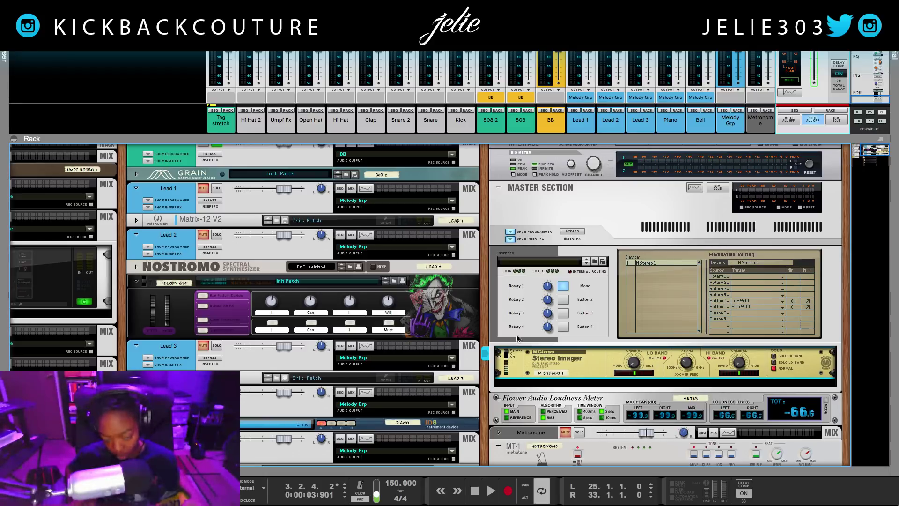
Show the sequencer and set the loop to the Kick clip at bar 25, starting playback with it.
drag(511, 470, 511, 145)
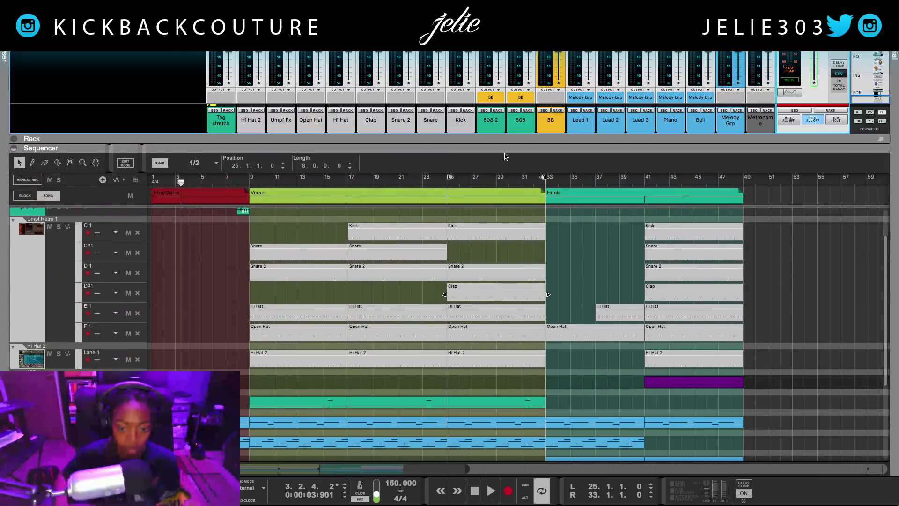
click(484, 376)
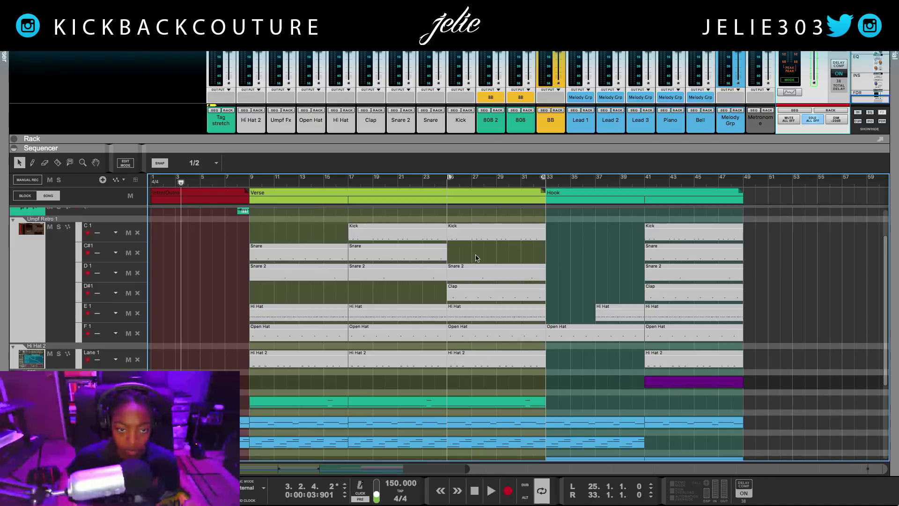
right_click(481, 234)
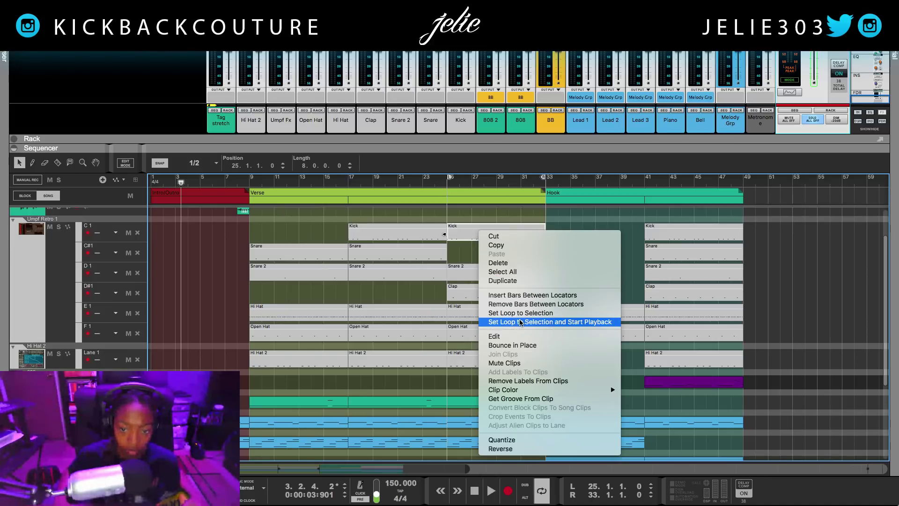
key(Escape)
key(space)
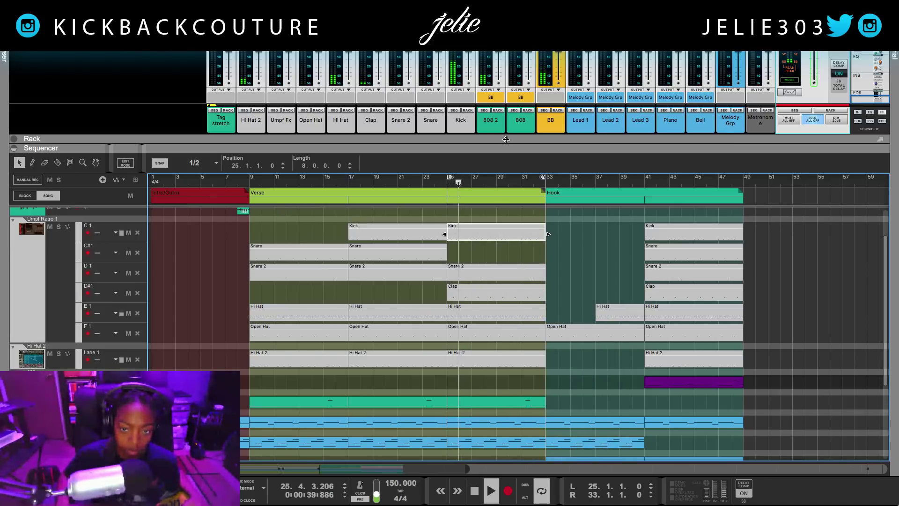
Return to the mixer and toggle the Mono button while the soloed drums play to compare mono and stereo.
key(F5)
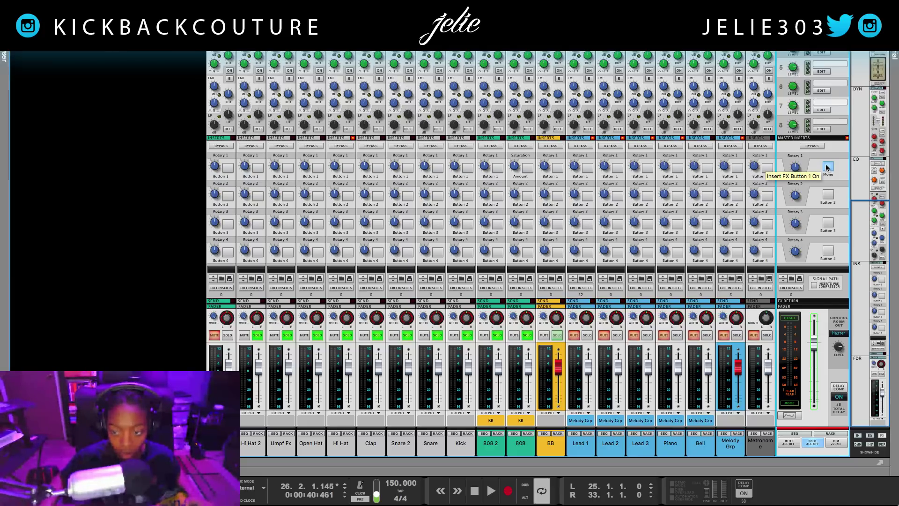
key(space)
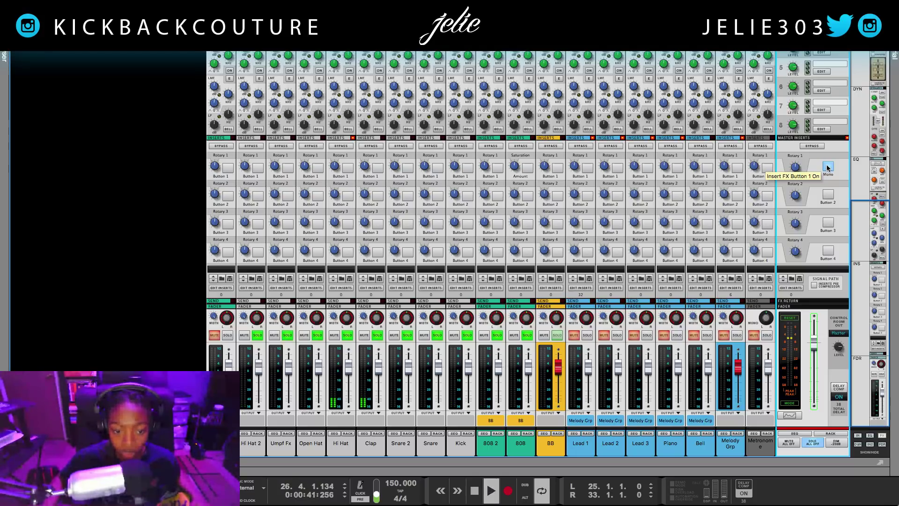
click(828, 167)
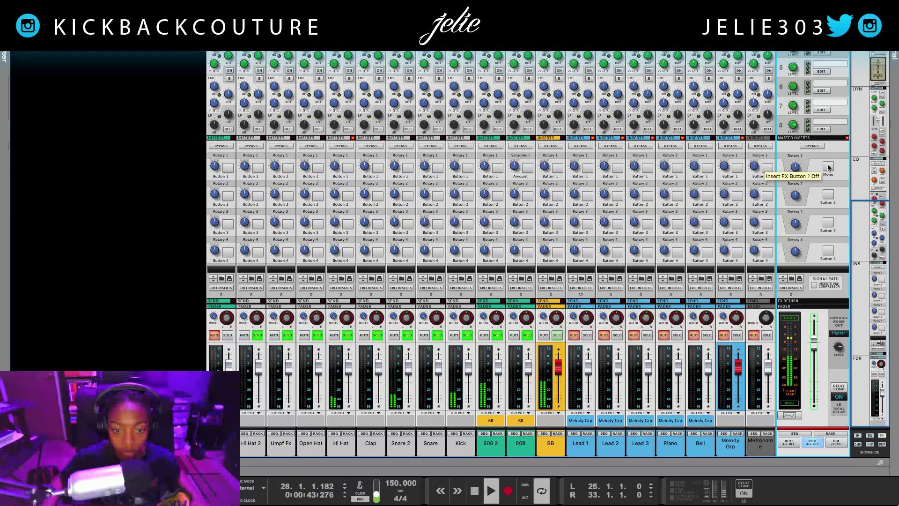
click(828, 167)
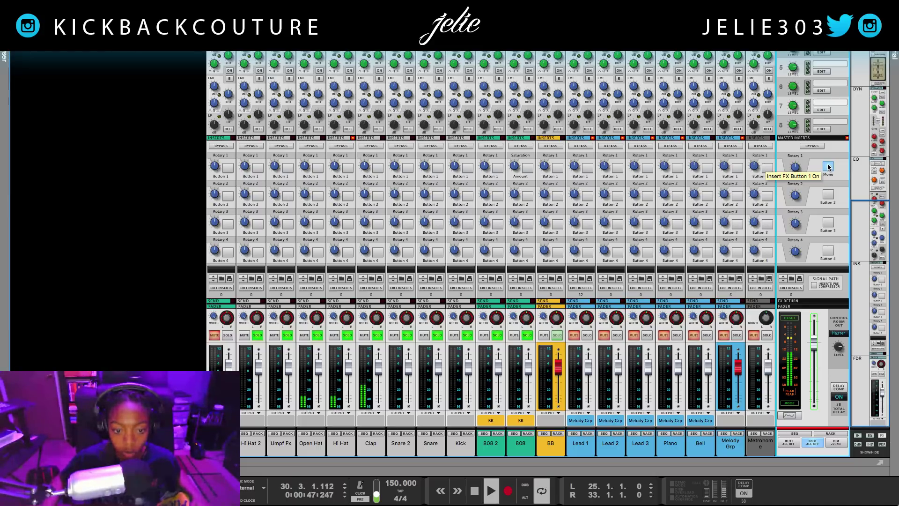
click(828, 167)
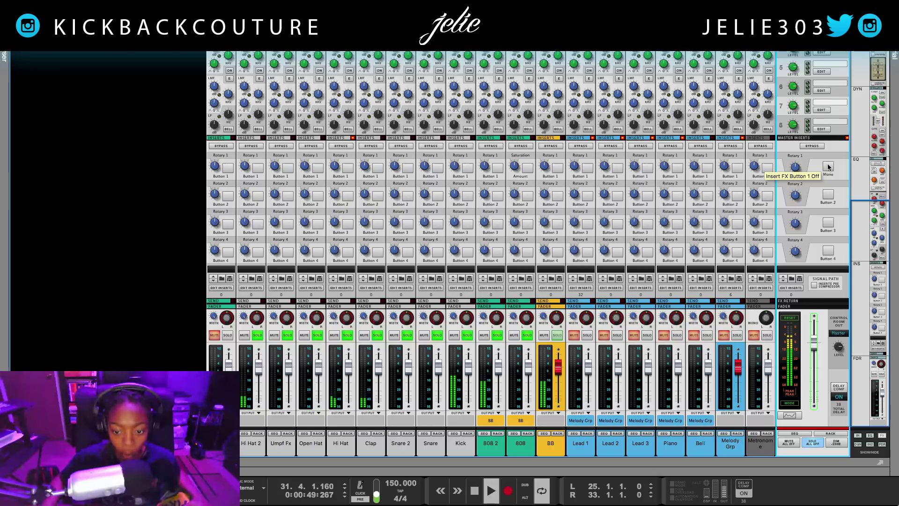
key(space)
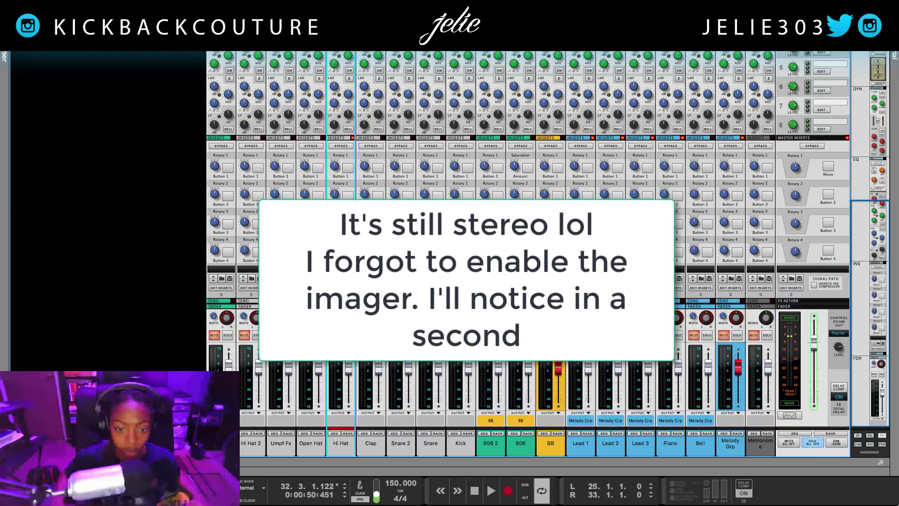
Play only the auto-panned Hi Hat channel and test the Mono button on it.
key(space)
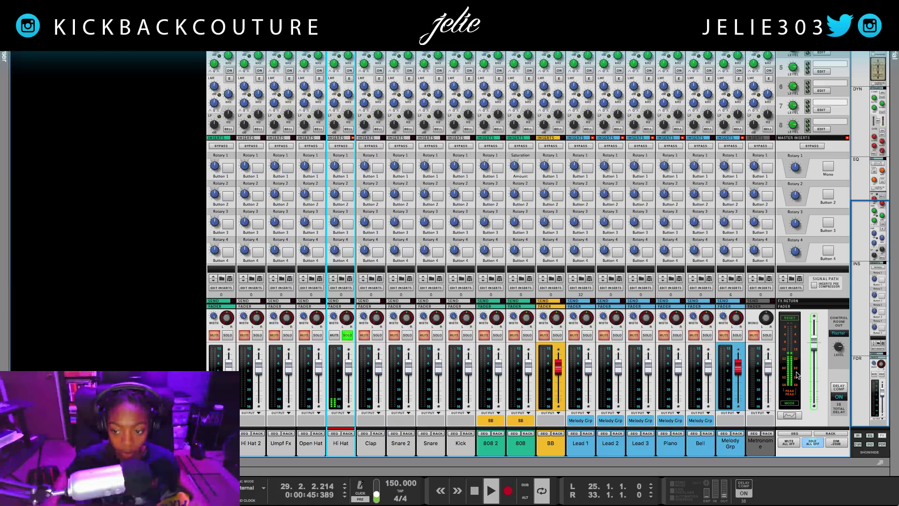
click(829, 167)
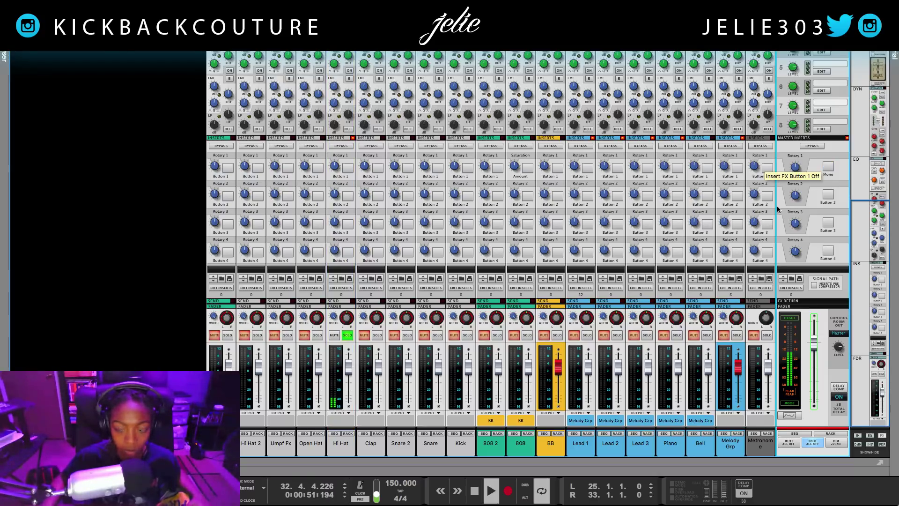
key(space)
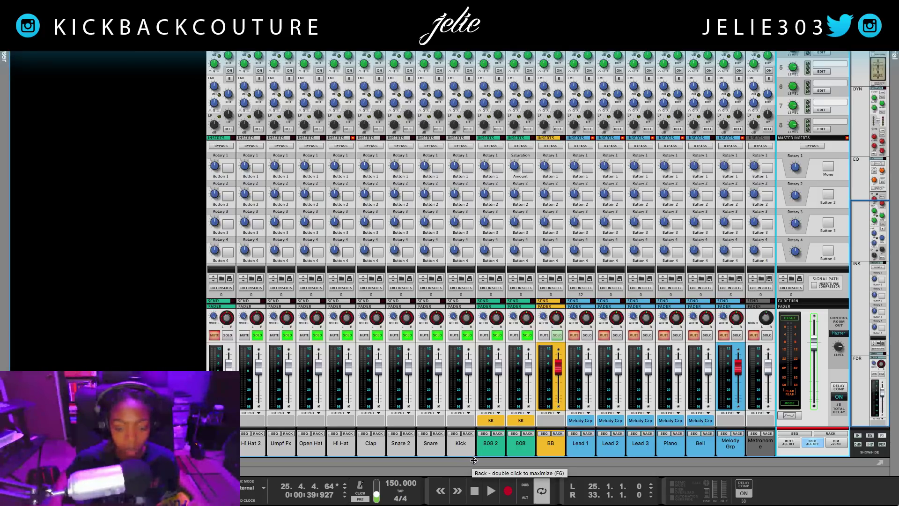
Bring the rack's master section with the Stereo Imager back into view.
click(553, 355)
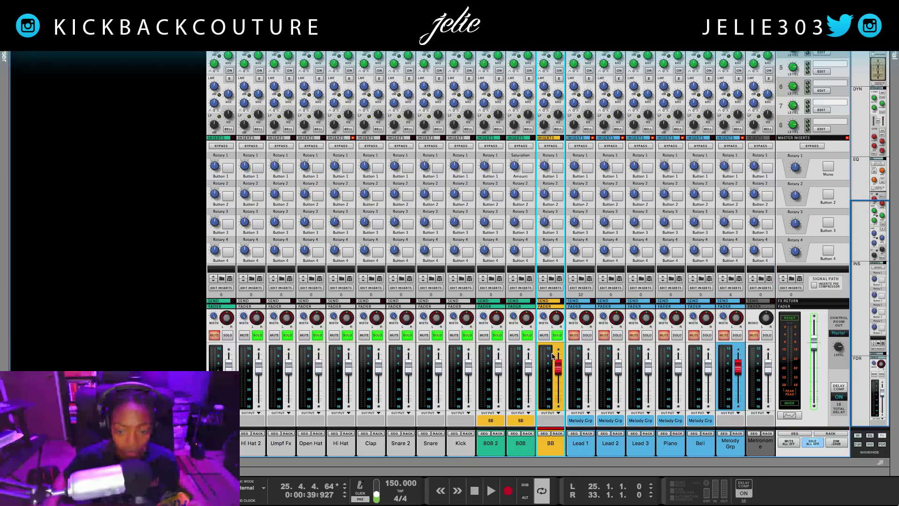
double_click(492, 453)
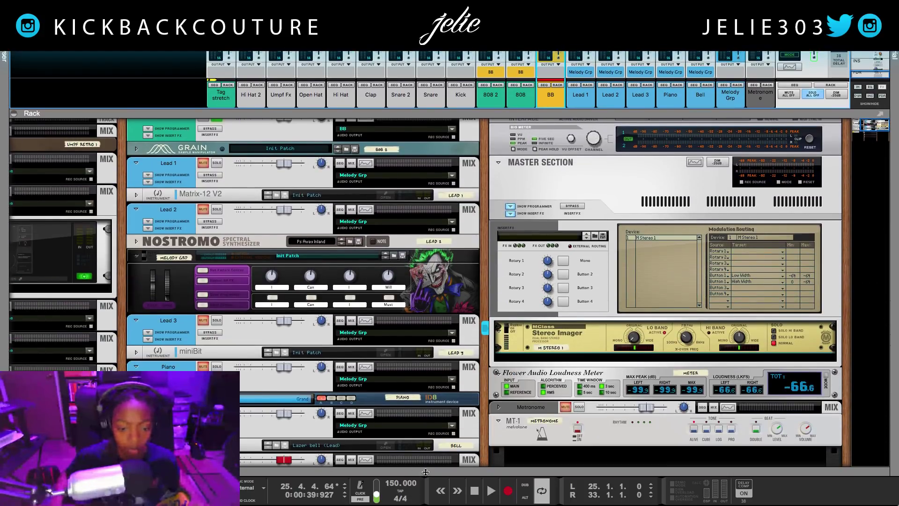
Open the sequencer to review the lower tracks of the arrangement, and enlarge the mixer area above it.
double_click(425, 472)
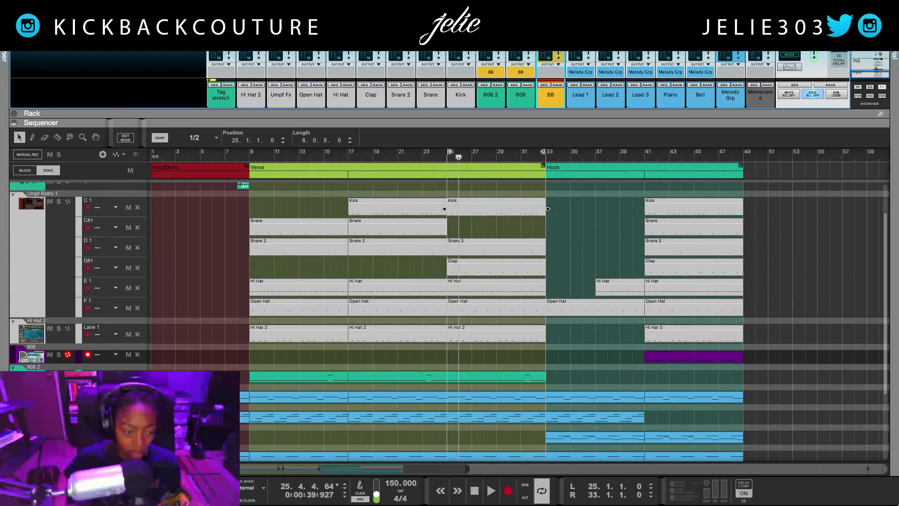
scroll(515, 318, down, 3)
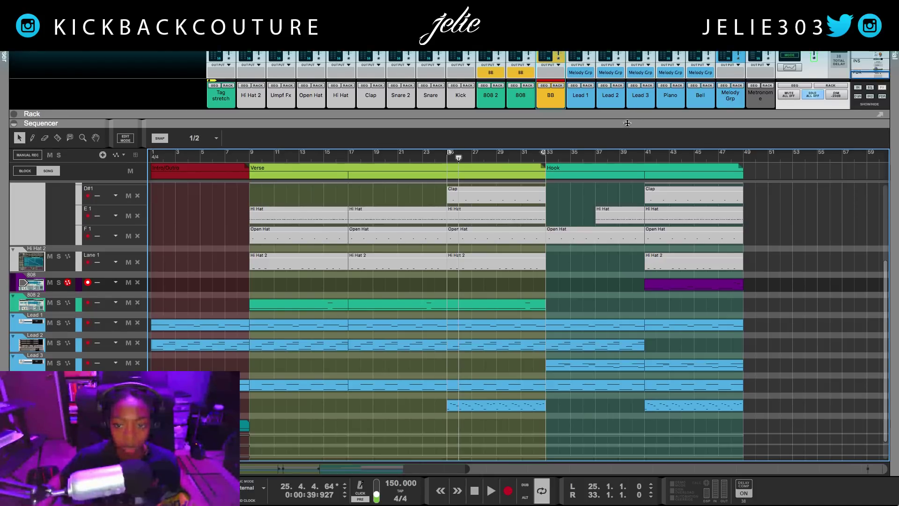
double_click(631, 110)
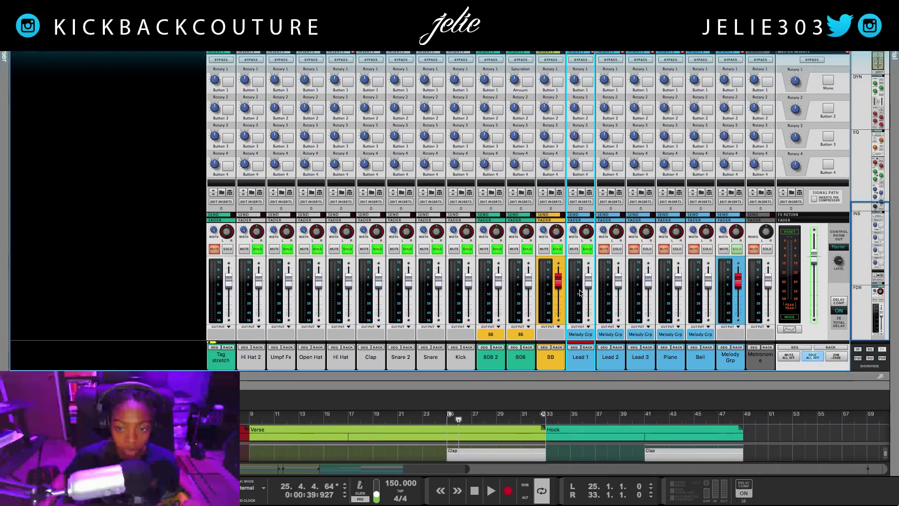
scroll(580, 294, up, 2)
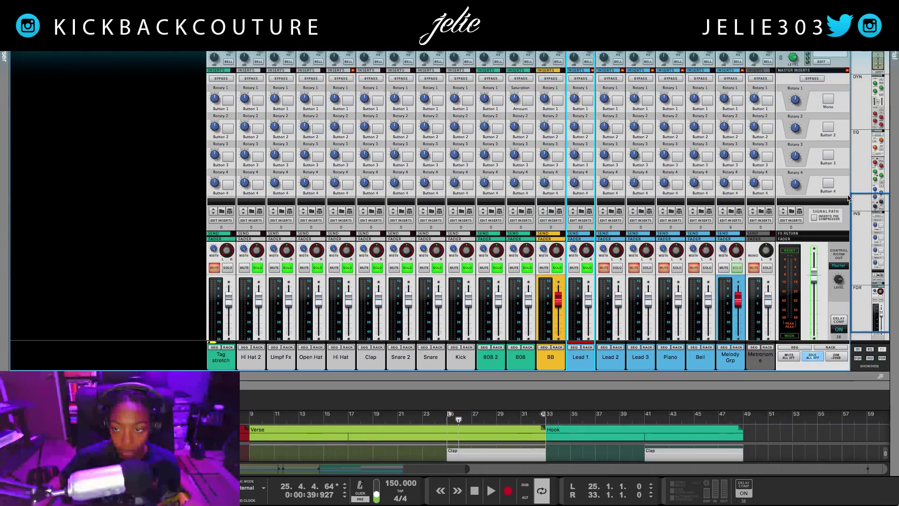
Show only the input and fader sections on the mixer channels, hiding dynamics, EQ, inserts and sends.
click(870, 350)
click(882, 349)
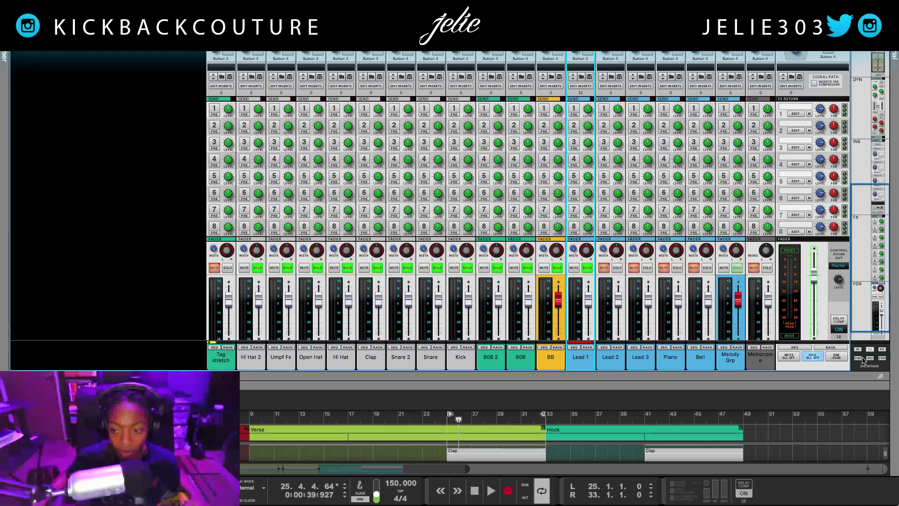
click(858, 359)
click(858, 359)
click(872, 350)
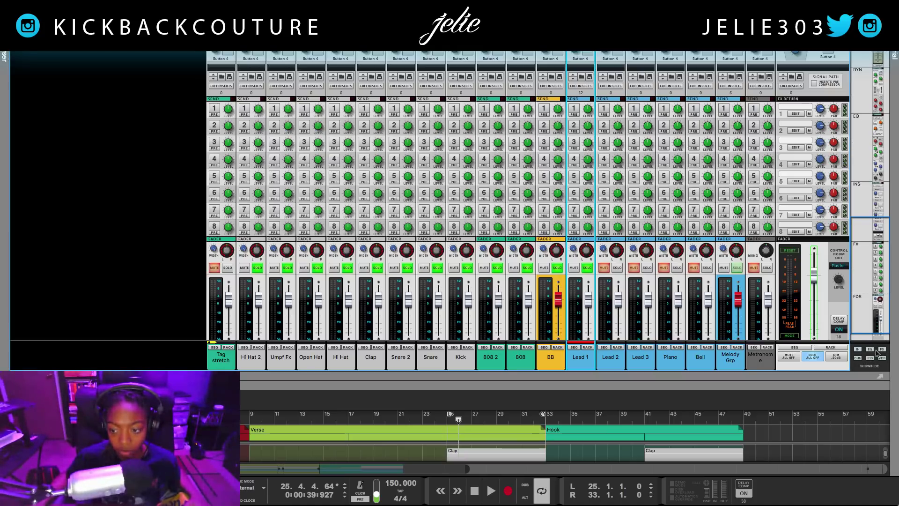
click(882, 349)
click(858, 359)
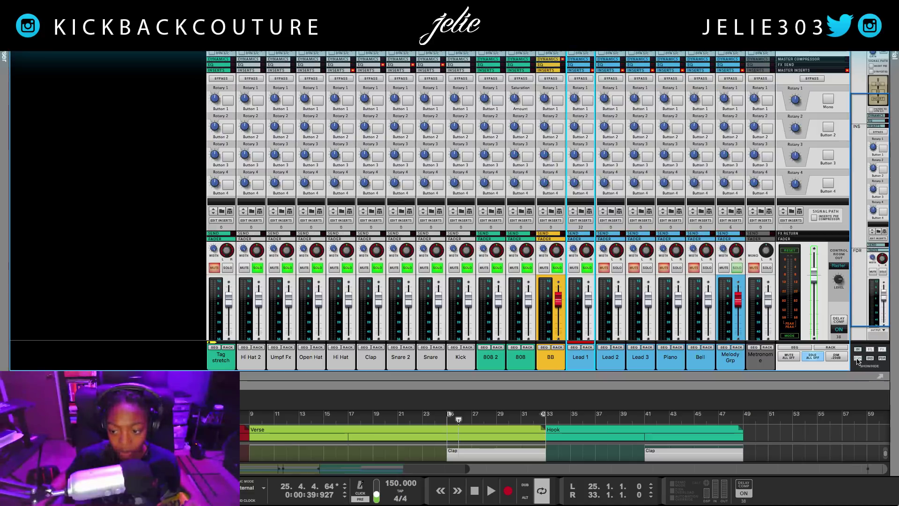
click(870, 359)
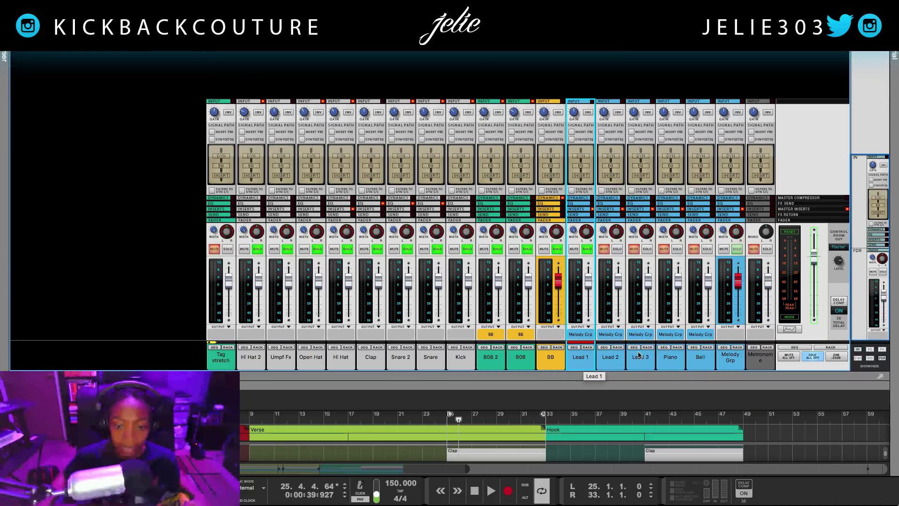
Enlarge the mixer to fill the workspace and play back the looped verse section.
drag(584, 381, 582, 202)
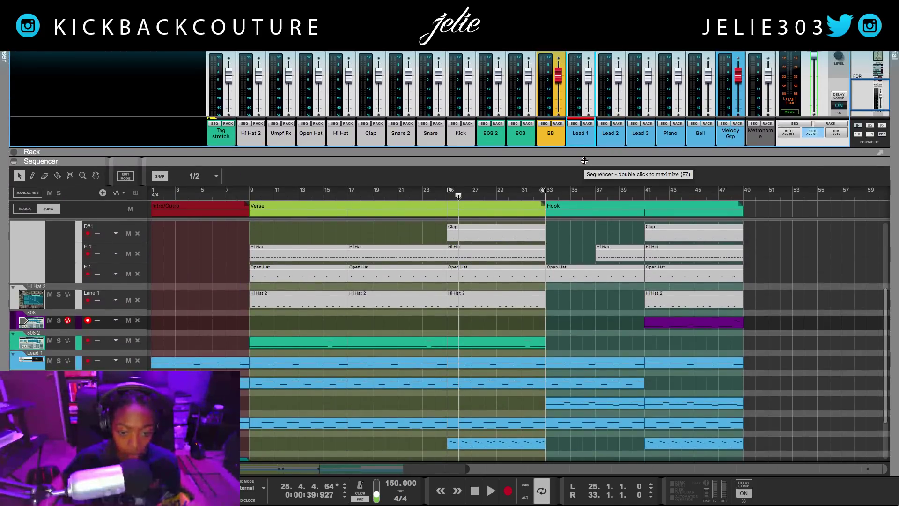
drag(590, 151, 592, 468)
key(space)
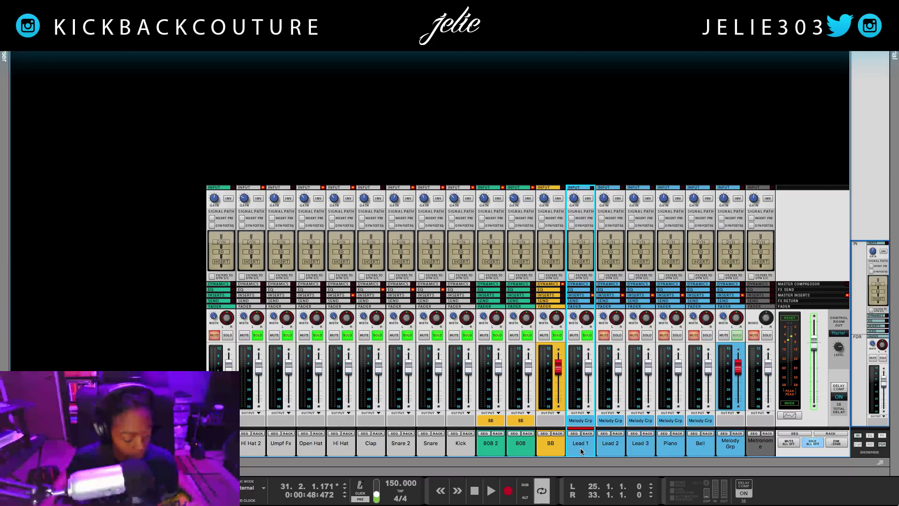
Enable the high-pass filter on the Lead 1 channel in the Spectrum EQ with its cutoff at about 251.7 Hz.
key(F2)
key(space)
key(space)
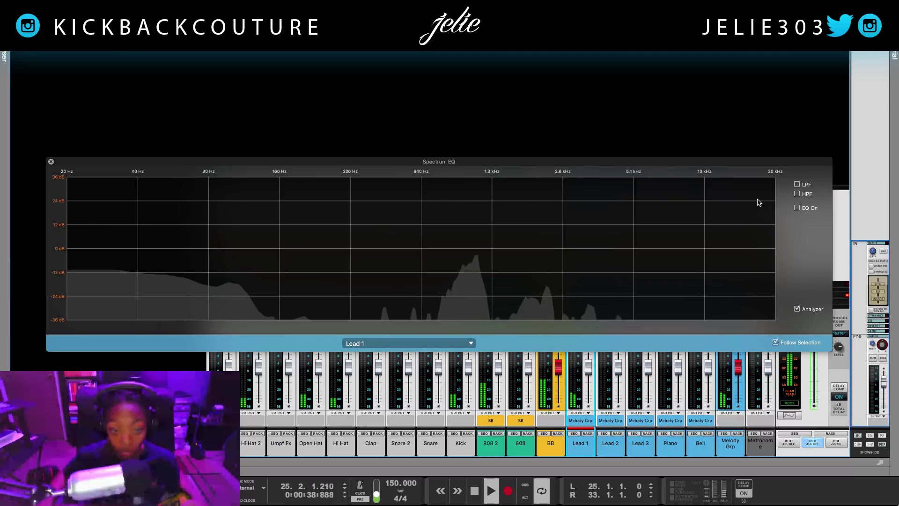
click(797, 194)
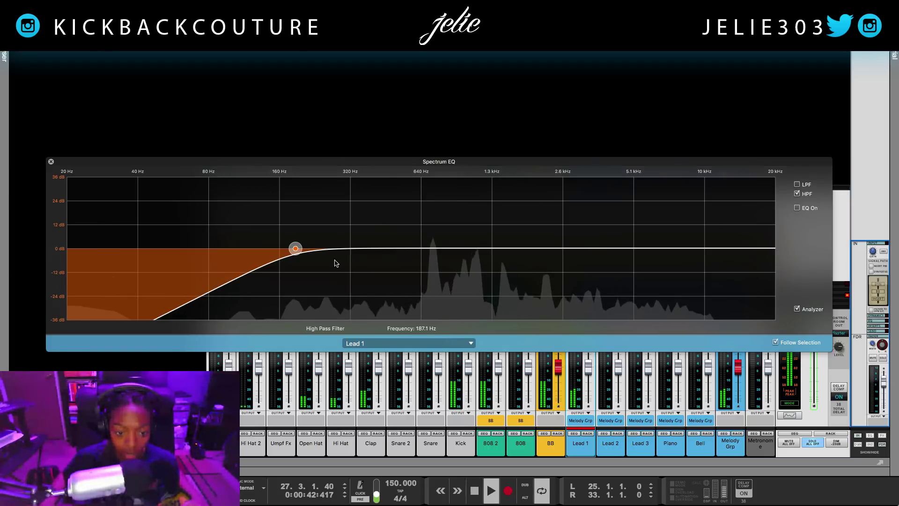
drag(296, 250, 327, 253)
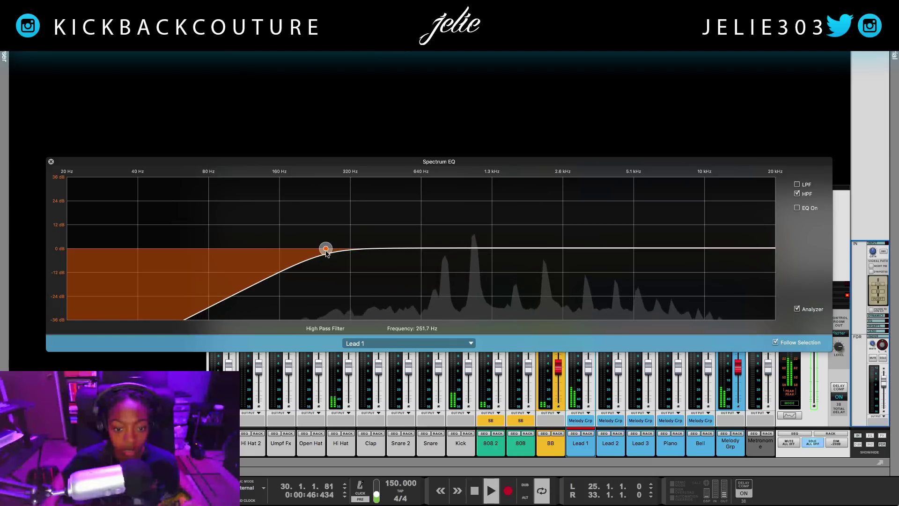
click(51, 161)
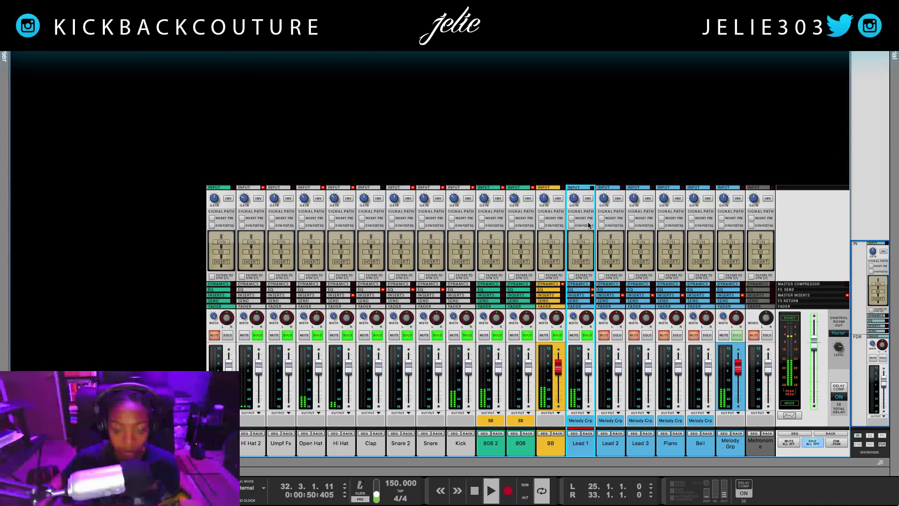
key(space)
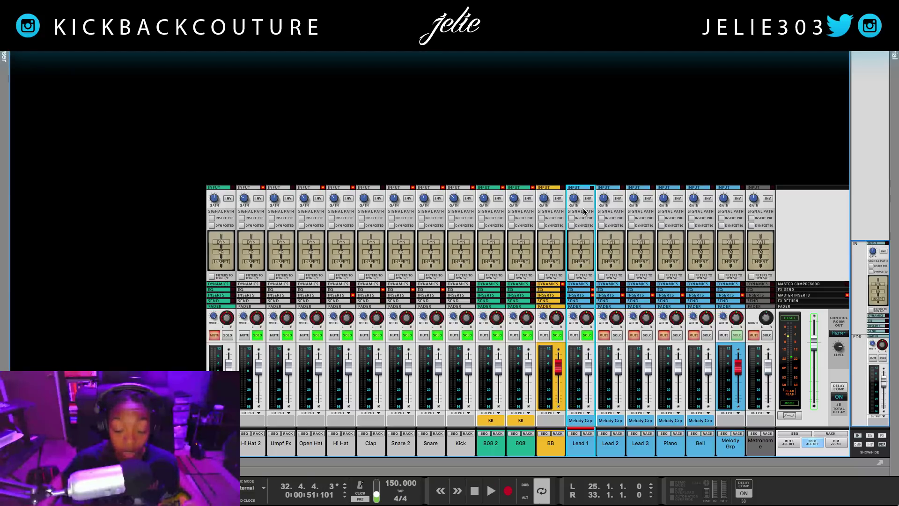
Sweep Lead 1's high-pass cutoff up to about 4 kHz during playback and settle it at about 266.8 Hz.
key(F2)
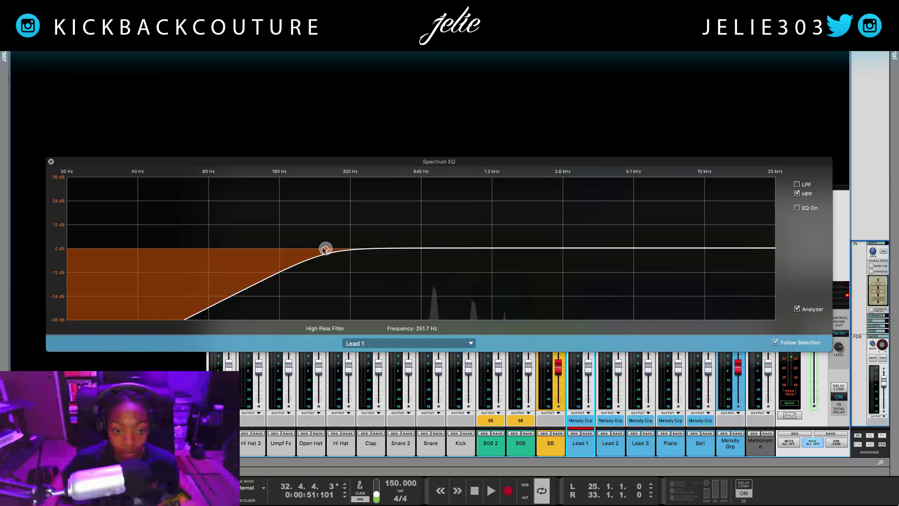
key(space)
drag(325, 249, 654, 256)
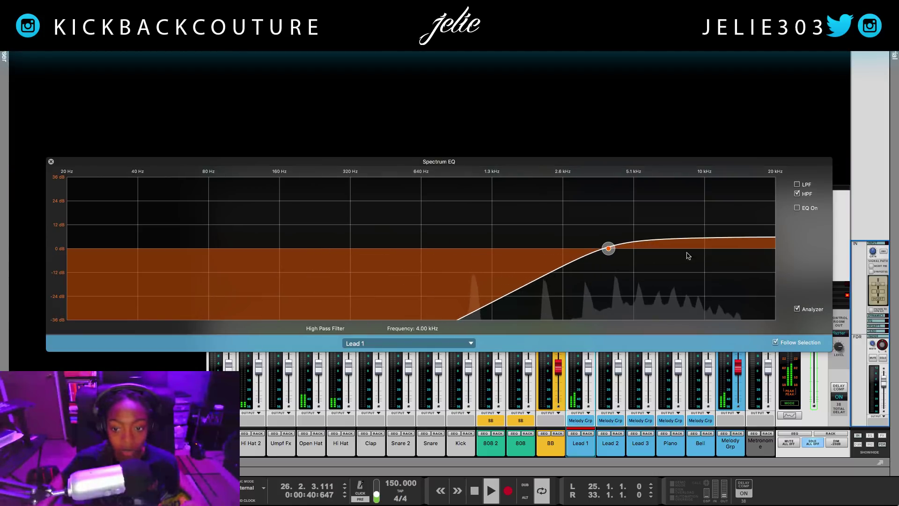
drag(609, 248, 336, 256)
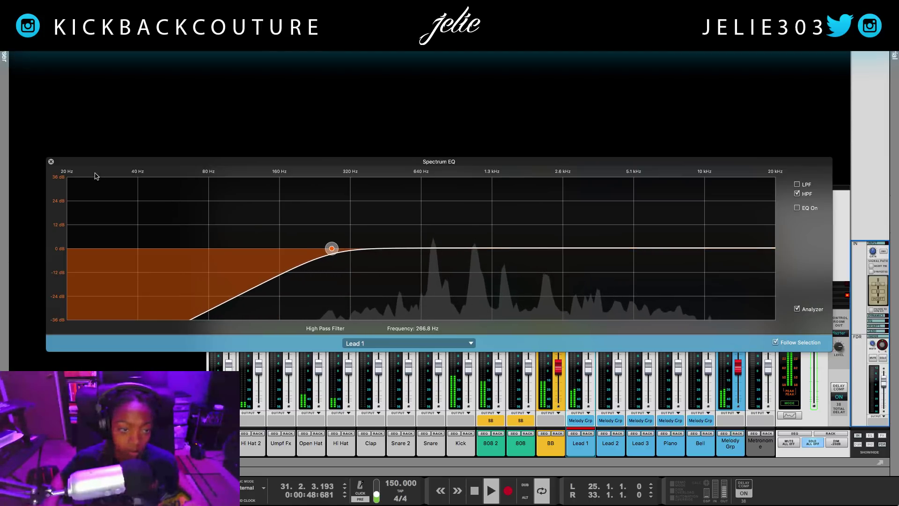
click(51, 161)
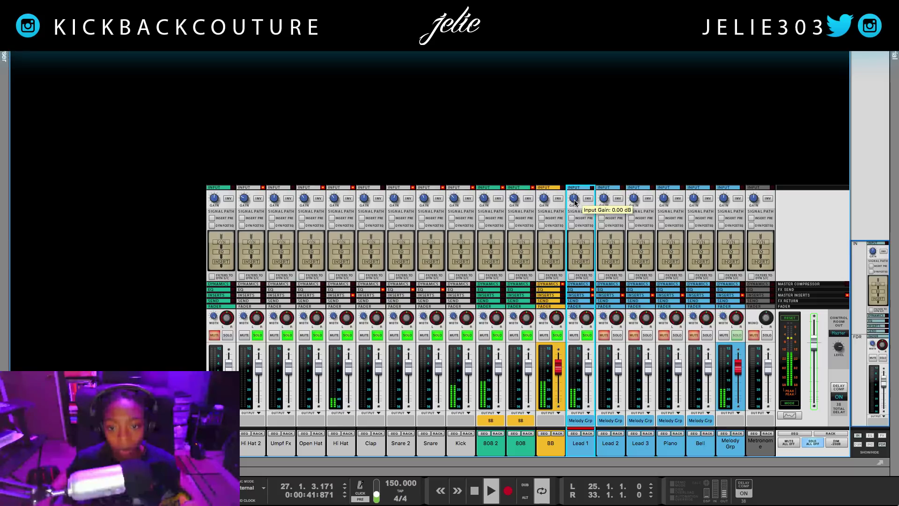
Lower the input gain of the Lead 1 channel to about -8.57 dB during playback.
drag(575, 204, 574, 208)
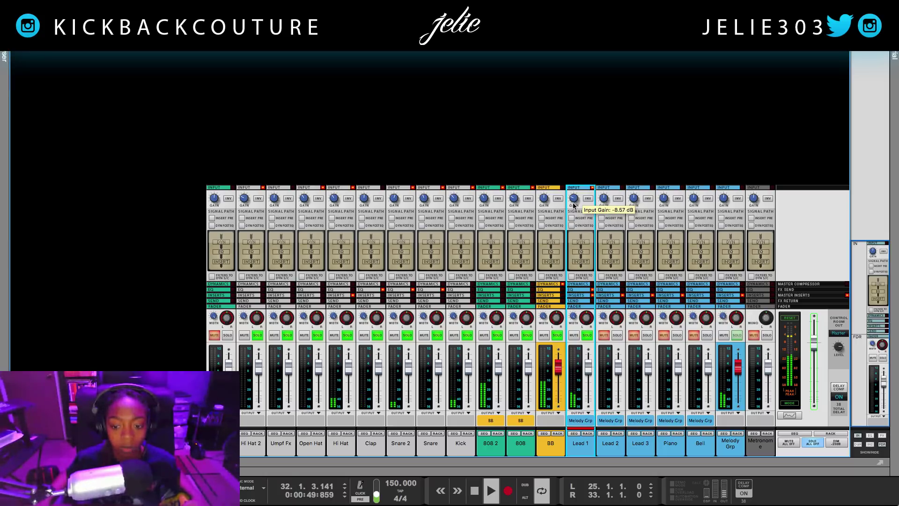
key(space)
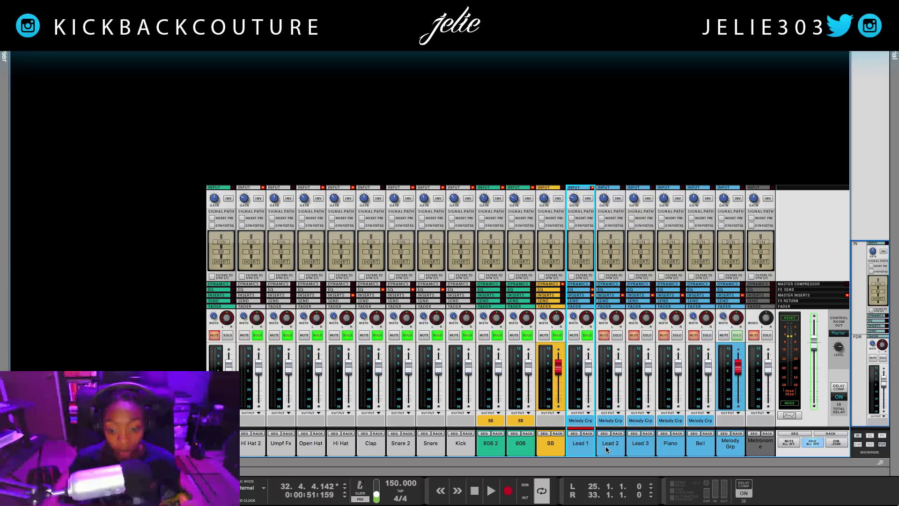
Show the insert sections in the mixer and solo Lead 2 to hear it with the other soloed channels.
click(801, 295)
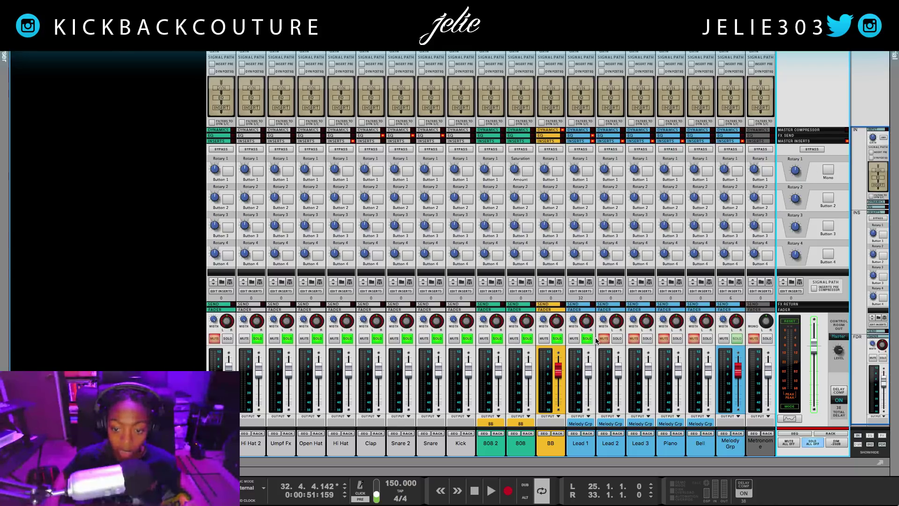
click(580, 451)
click(618, 337)
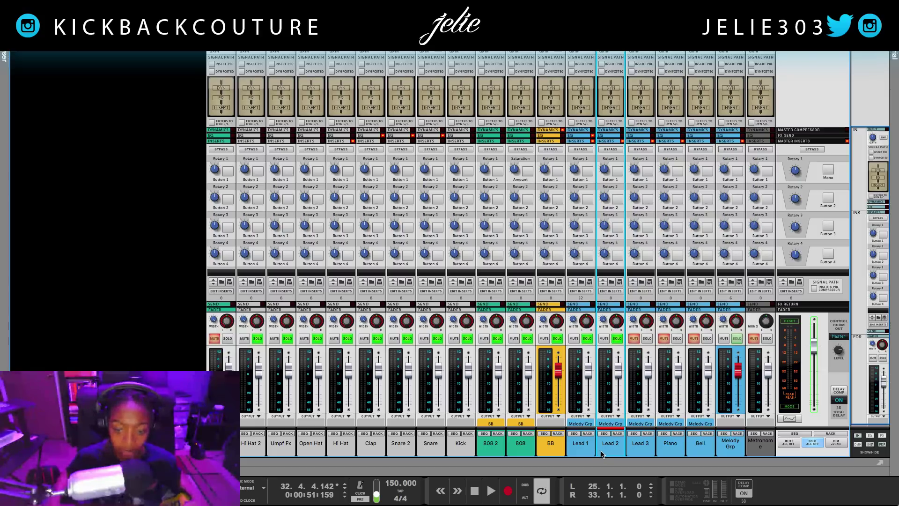
key(space)
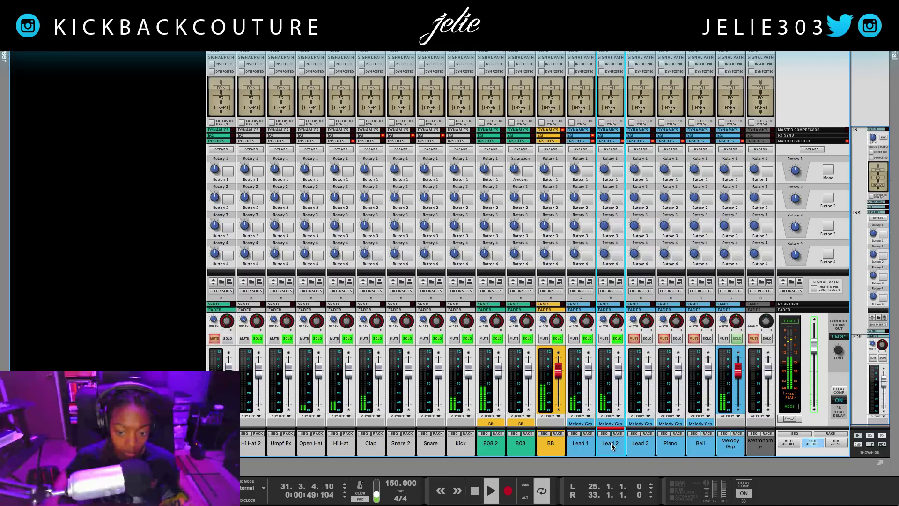
Enable the high-pass filter on Lead 2 in the Spectrum EQ and lower the channel's input gain to about -5.14 dB.
key(F2)
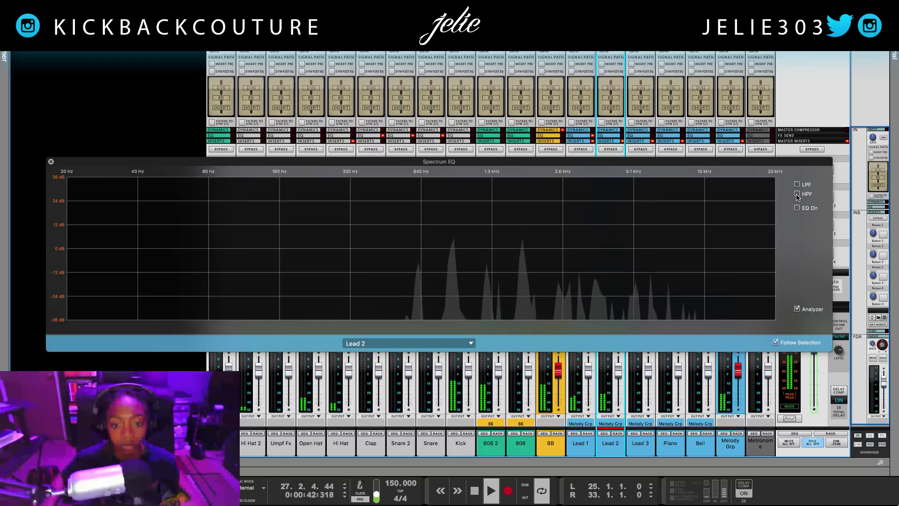
key(space)
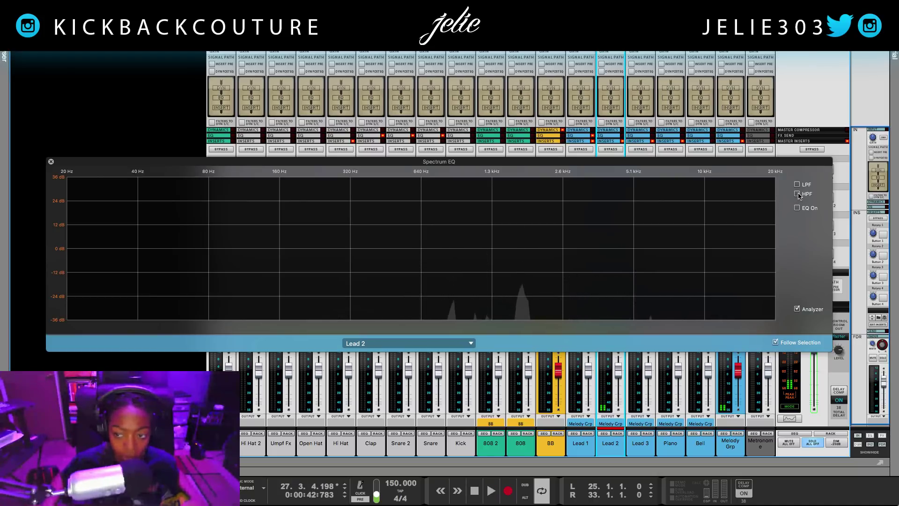
click(798, 194)
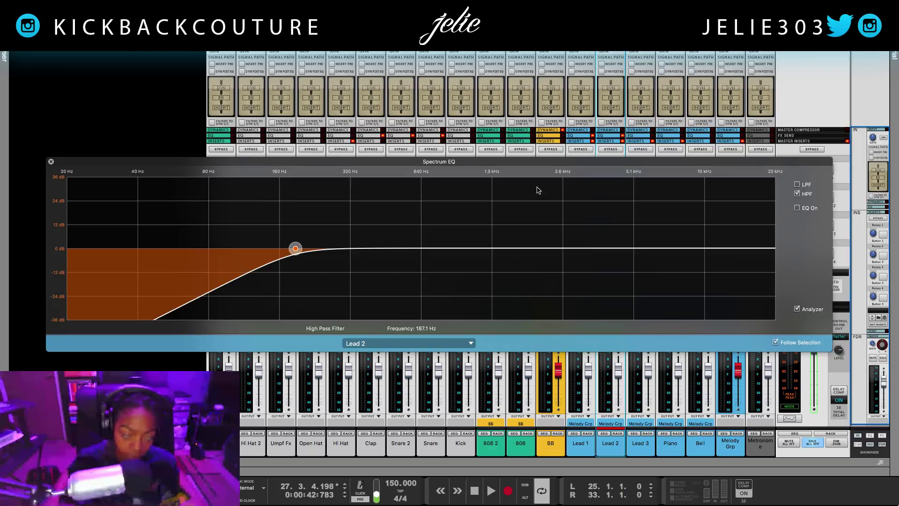
click(51, 162)
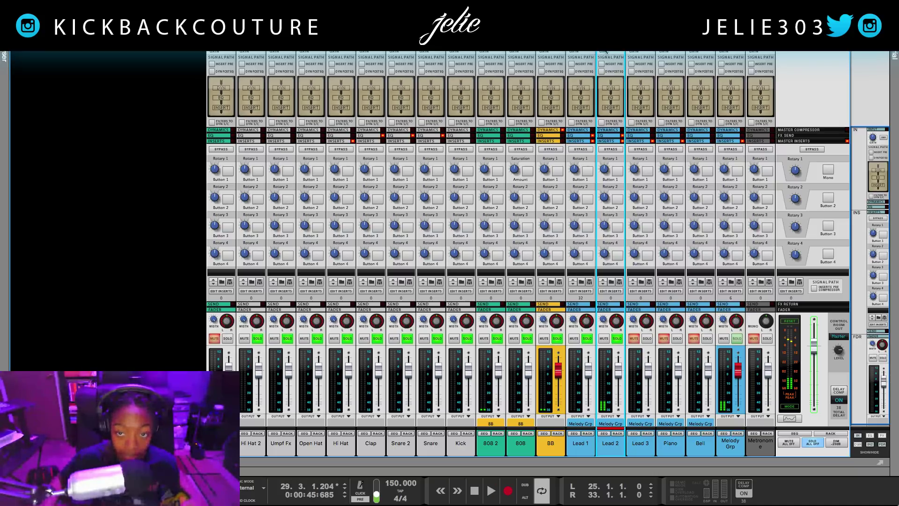
mouse_move(606, 54)
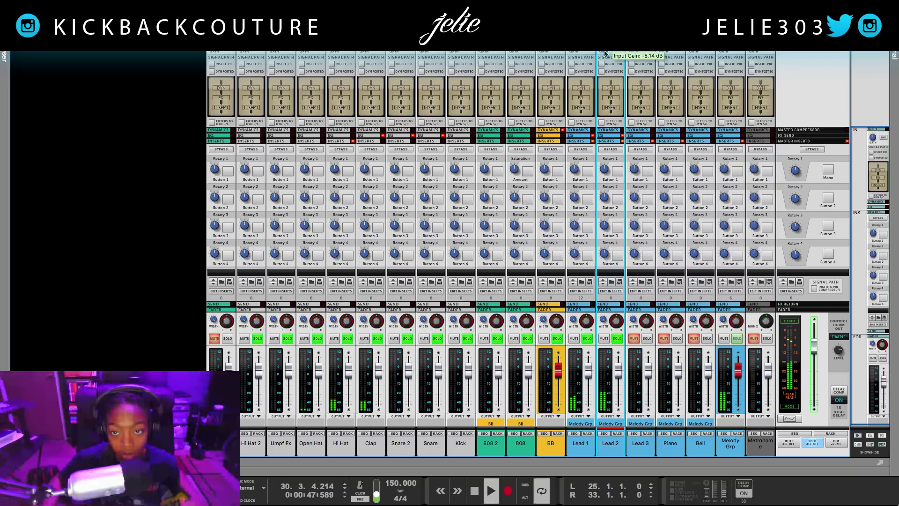
scroll(606, 54, up, 2)
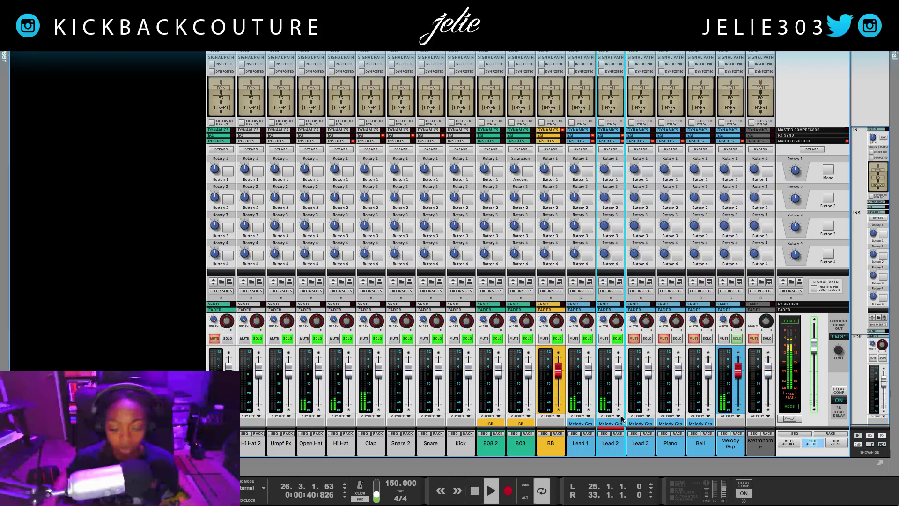
Pan the Lead 1 channel to -16 and adjust the pan of Lead 2.
click(582, 444)
click(607, 444)
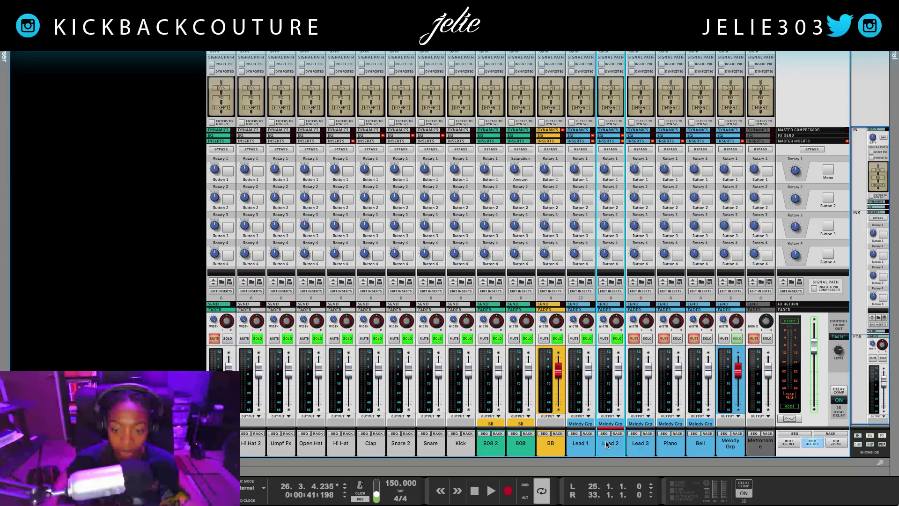
click(586, 326)
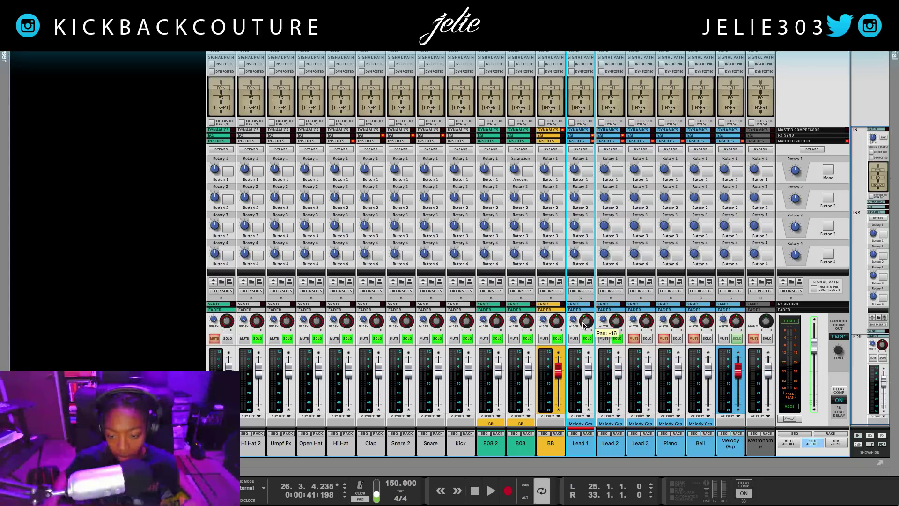
click(614, 323)
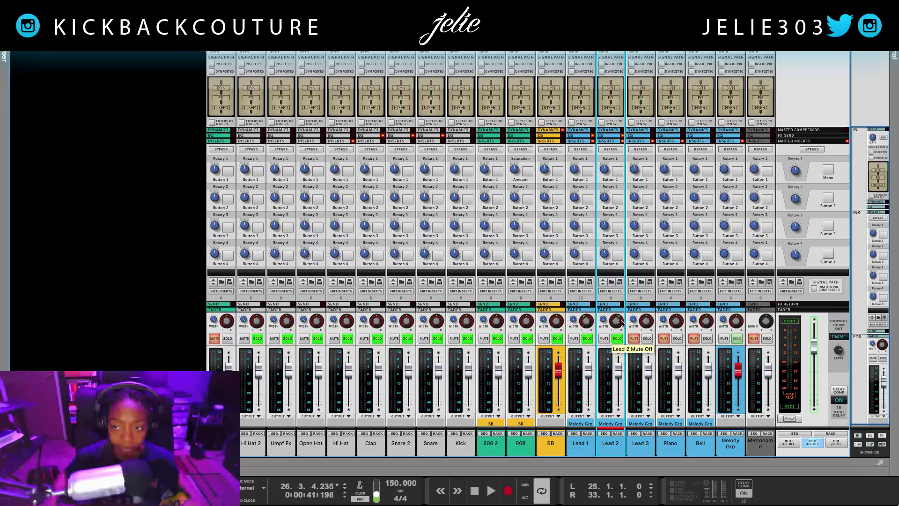
Play the loop and fine-tune the input gain of the Lead 2 channel.
key(space)
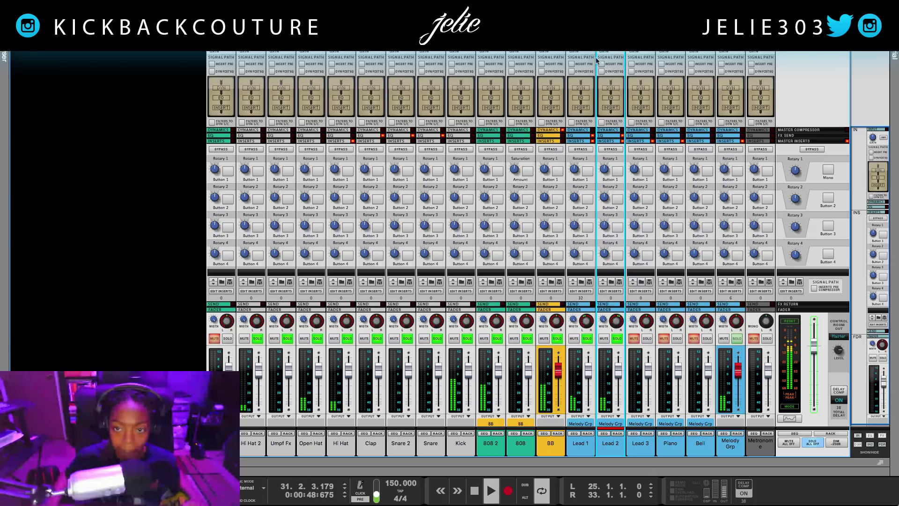
drag(607, 53, 606, 51)
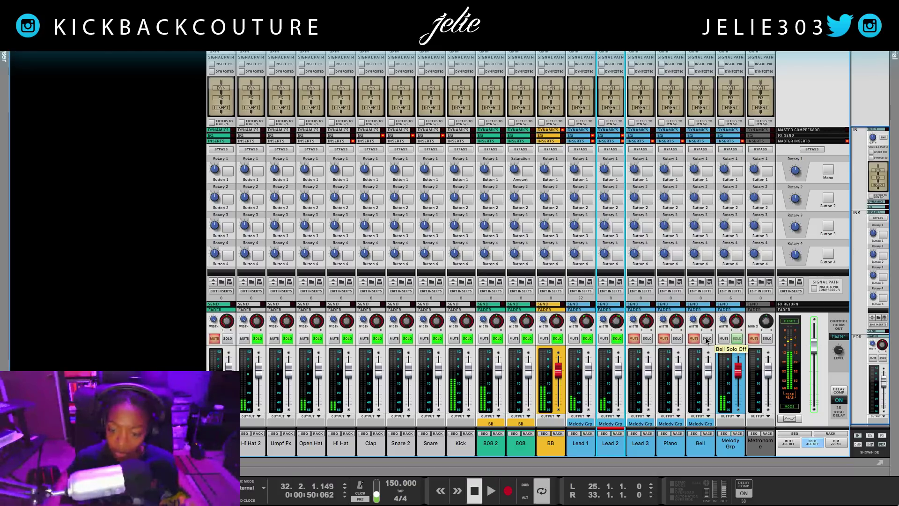
Audition the loop in mono using the master insert's Mono button, and switch back to stereo.
click(830, 170)
key(space)
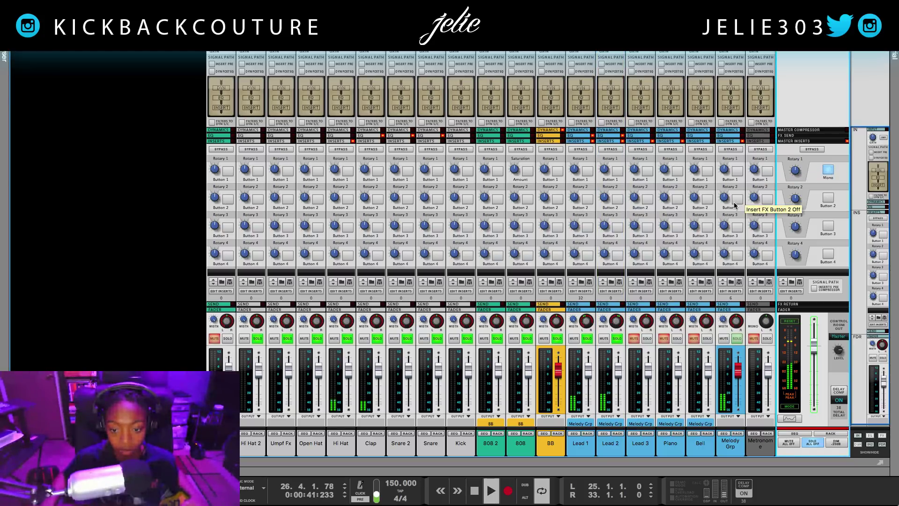
click(826, 171)
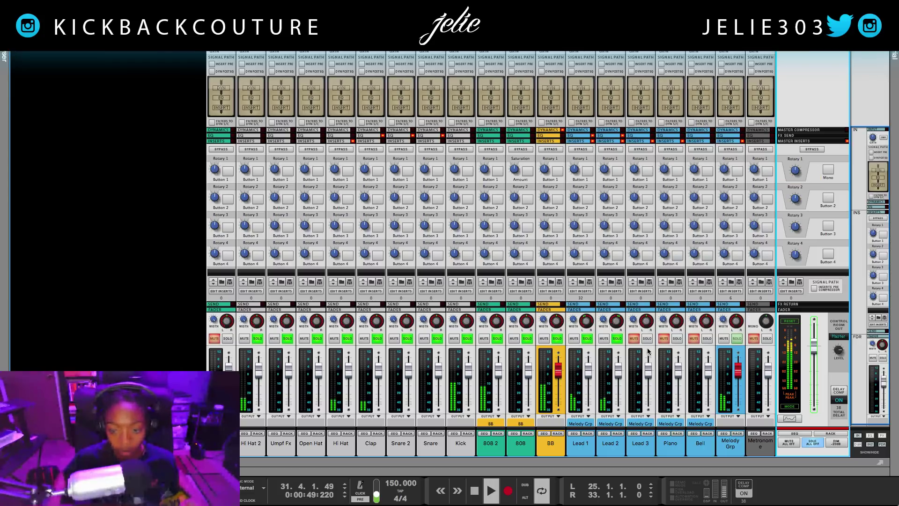
Check the melody clips in the sequencer, solo the Piano channel and play the loop.
drag(639, 463, 640, 178)
scroll(499, 418, down, 1)
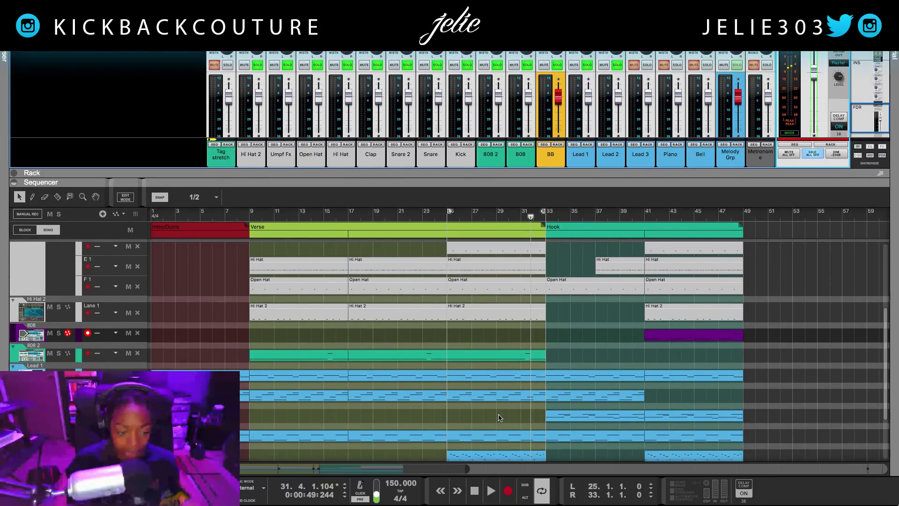
scroll(493, 433, down, 1)
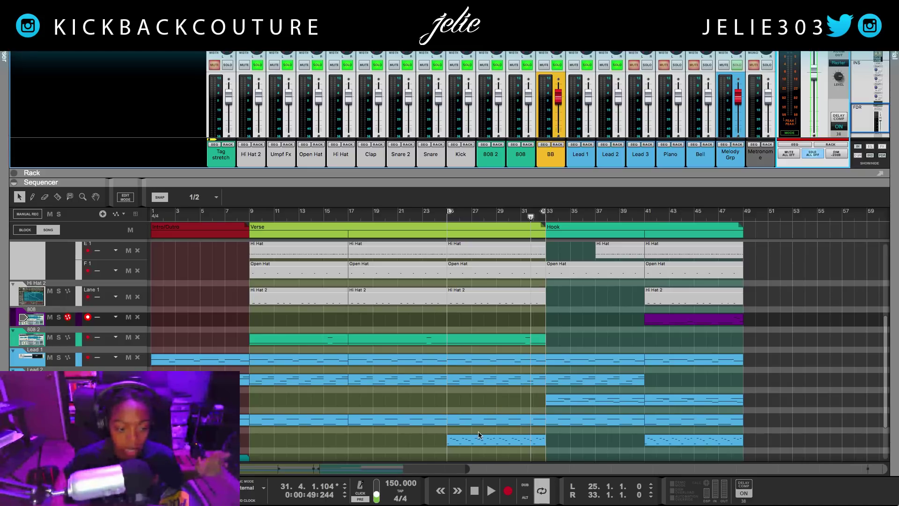
drag(638, 175, 641, 414)
click(677, 268)
key(space)
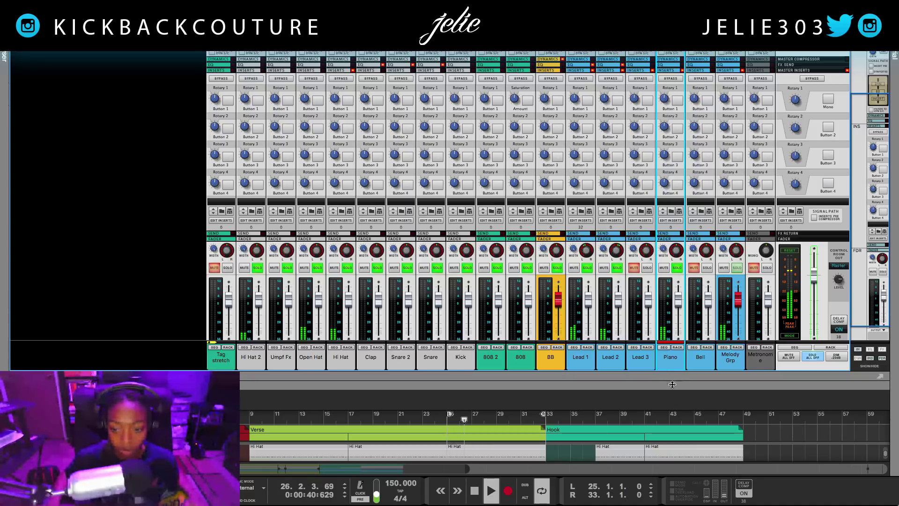
Enable the high-pass filter on the Piano channel in the Spectrum EQ and set its frequency to about 243.8 Hz.
scroll(666, 360, down, 2)
scroll(666, 361, down, 1)
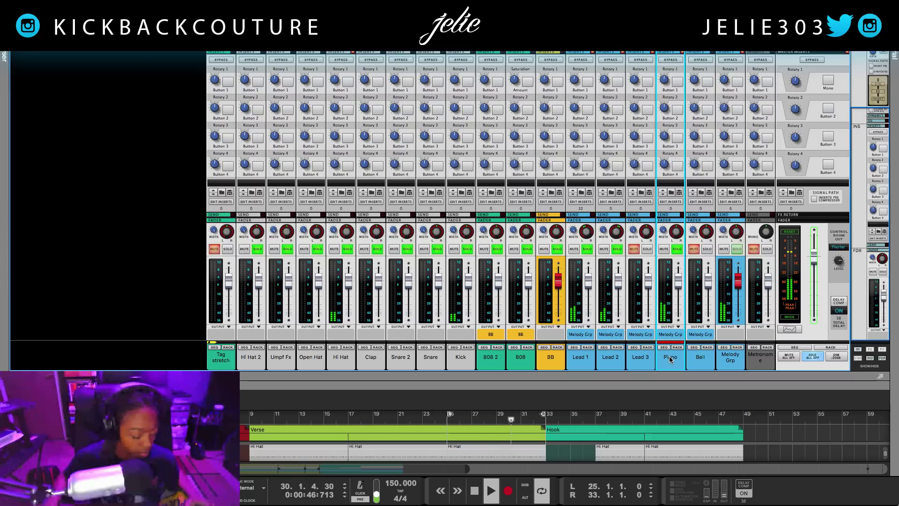
key(F2)
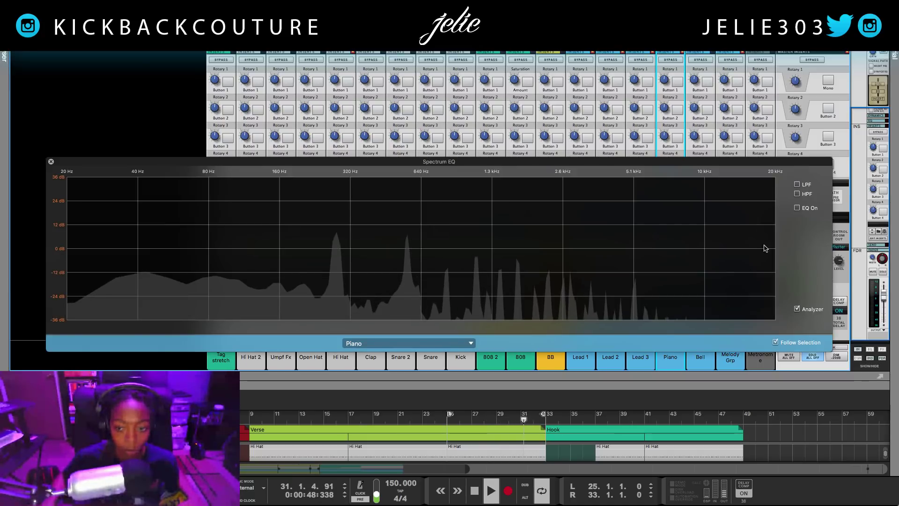
click(797, 194)
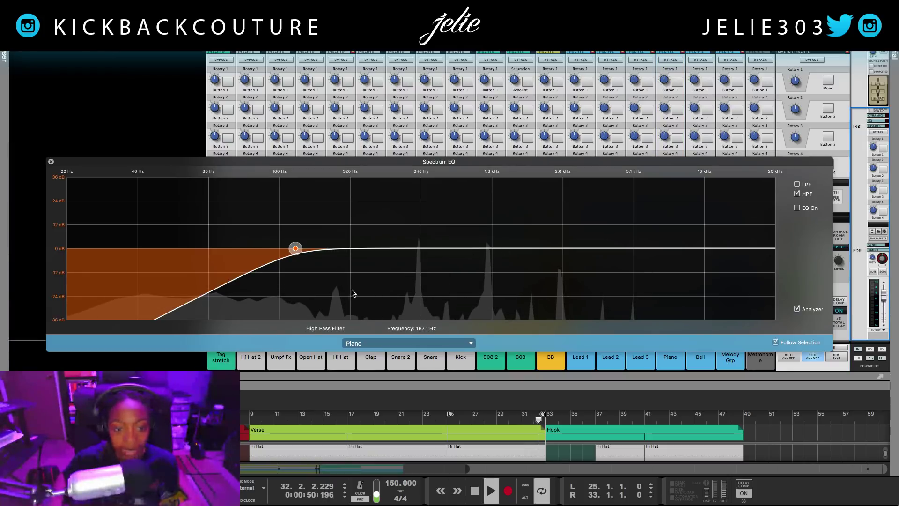
drag(296, 248, 323, 248)
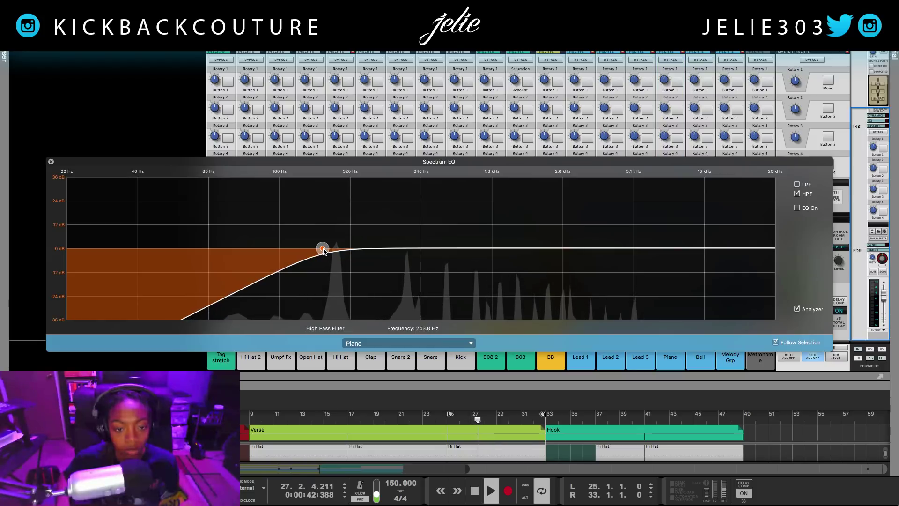
click(51, 162)
Hide the insert sections in the mixer, leaving only the input and fader sections expanded.
scroll(630, 156, up, 3)
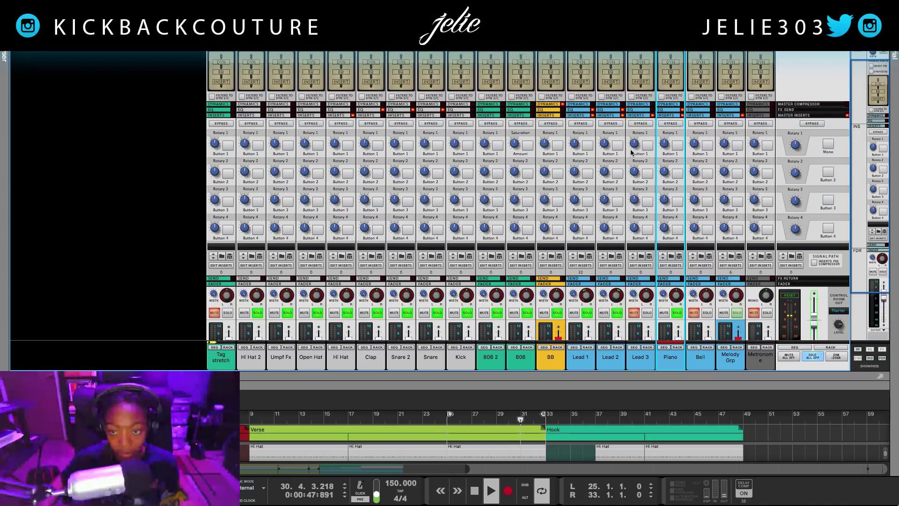
scroll(634, 151, up, 2)
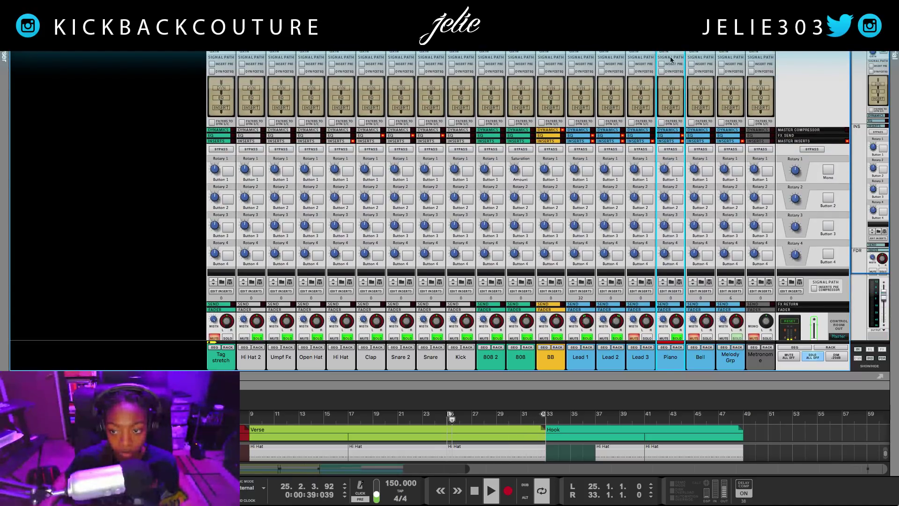
click(883, 350)
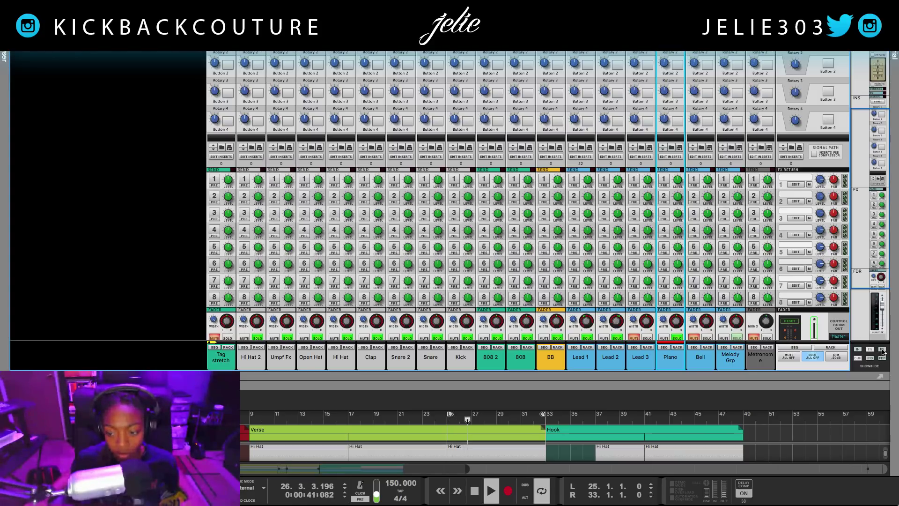
click(882, 349)
click(859, 358)
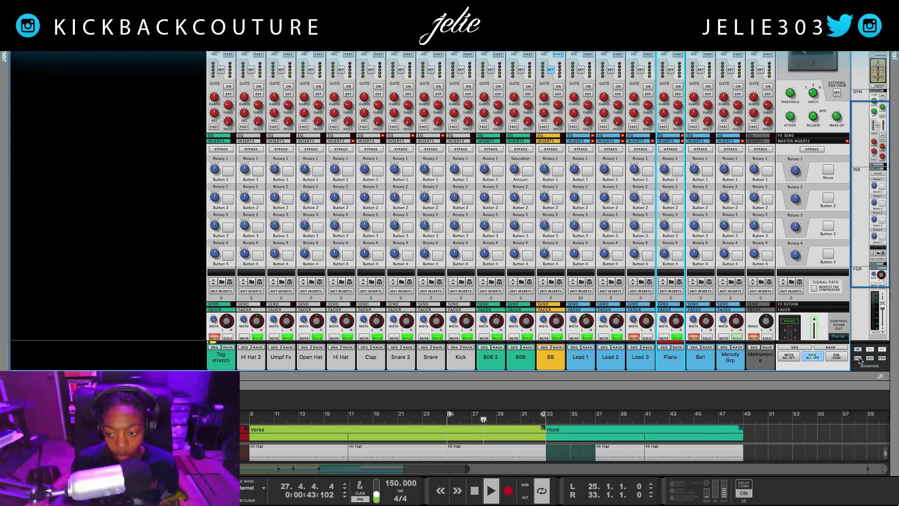
click(882, 349)
click(869, 359)
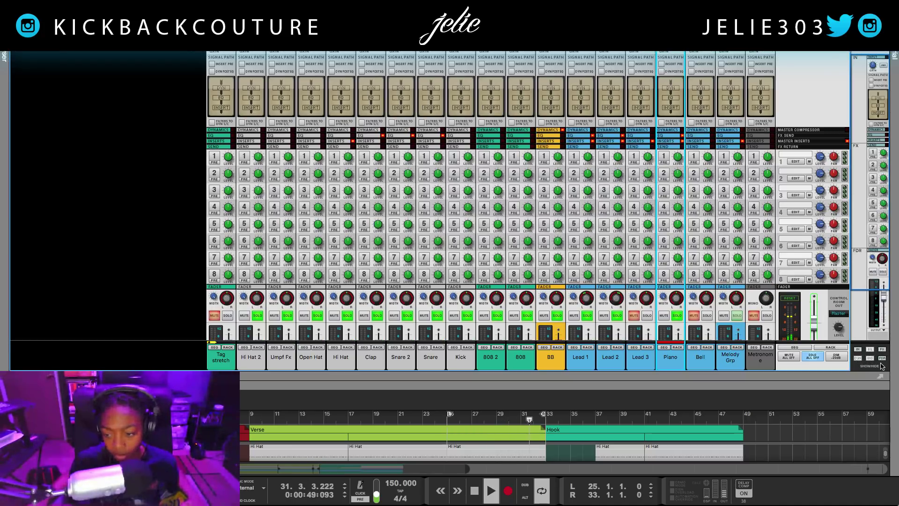
click(883, 350)
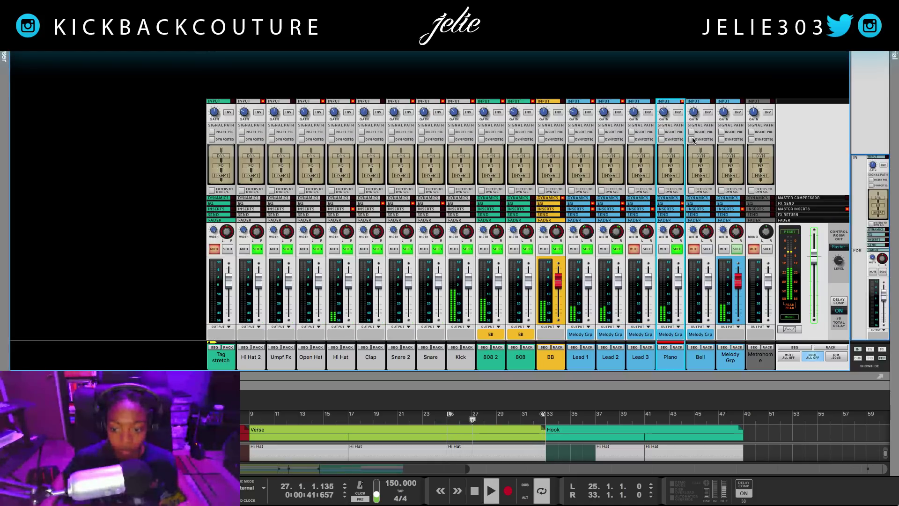
Lower the Piano channel's input gain to about -7.43 dB while the loop plays.
scroll(665, 117, down, 3)
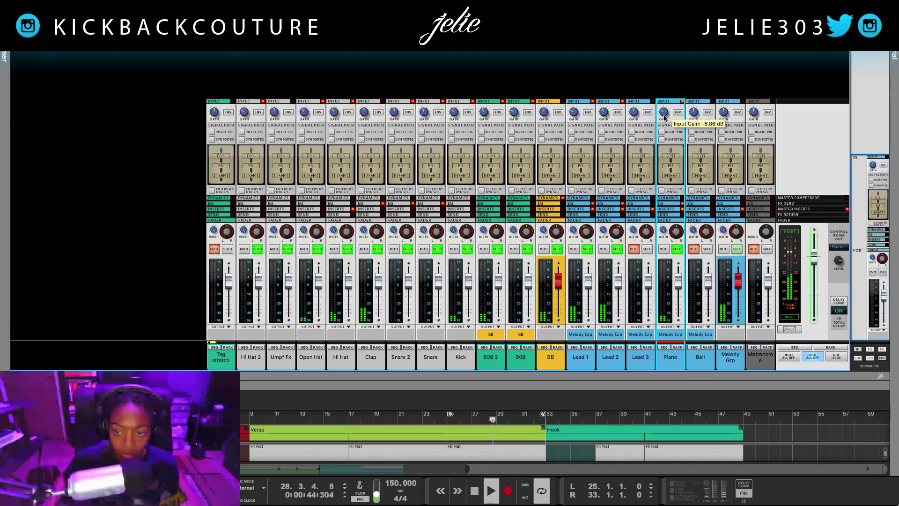
scroll(665, 117, down, 1)
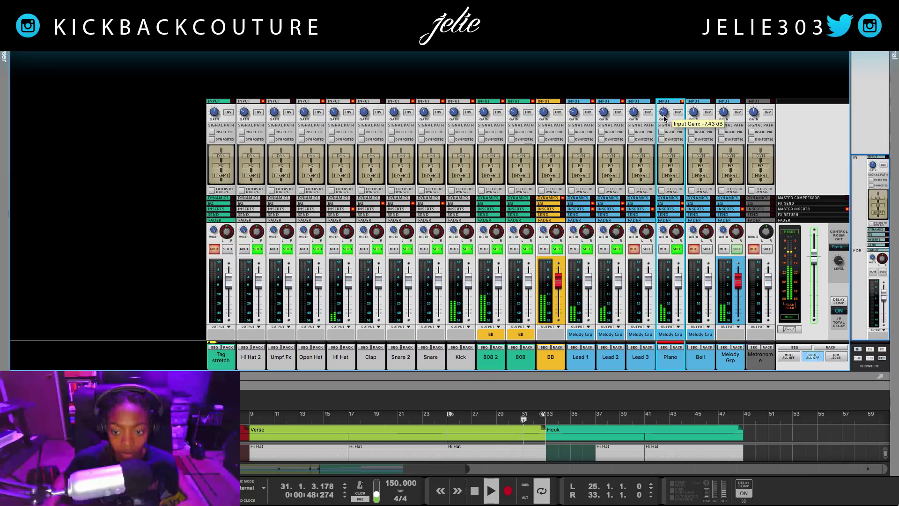
scroll(664, 117, down, 1)
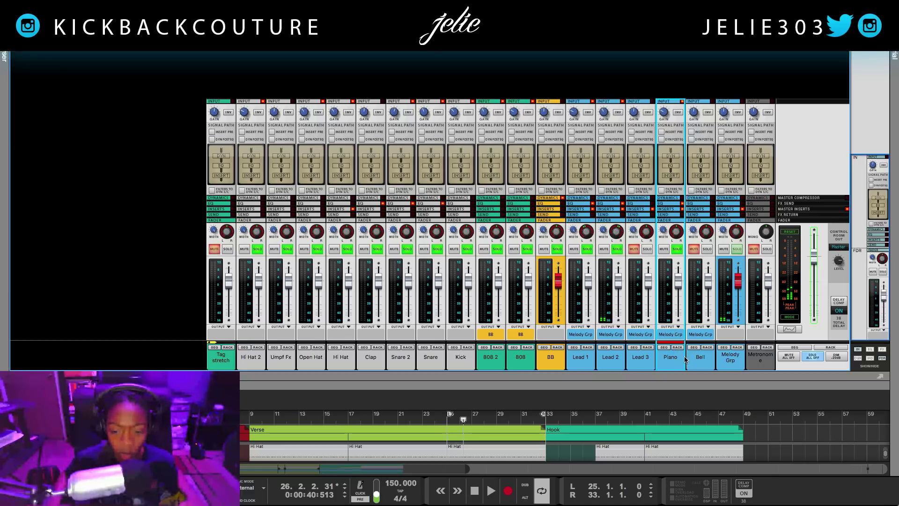
Solo the Bell channel and play the loop to hear it with the other melody channels.
drag(652, 383, 669, 319)
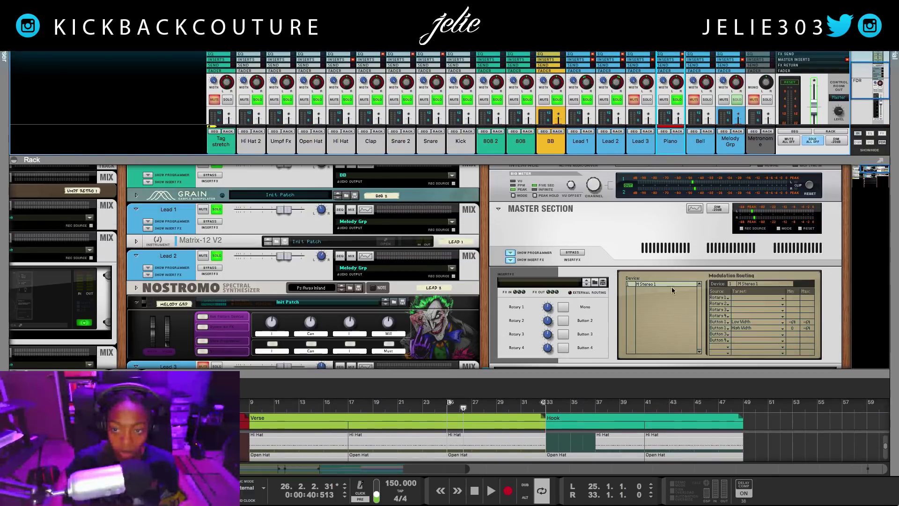
drag(696, 175, 707, 377)
click(707, 249)
key(space)
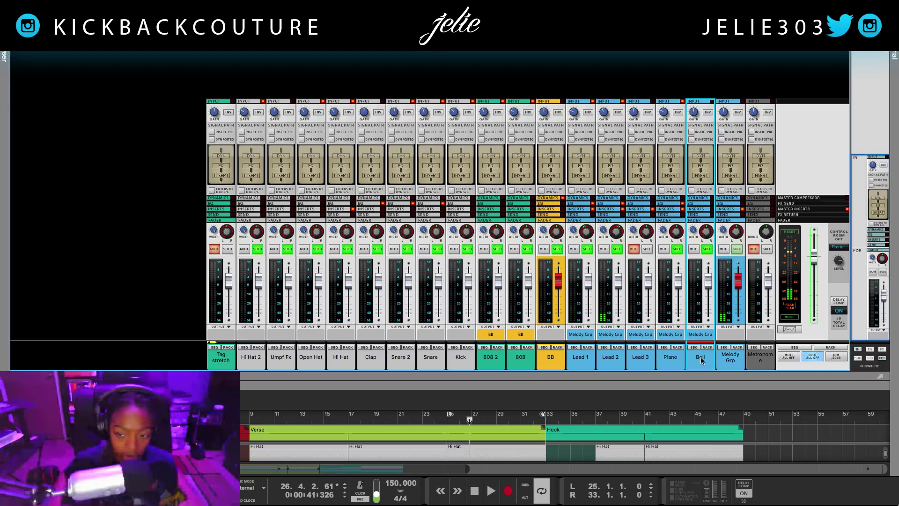
mouse_move(697, 382)
mouse_down()
mouse_move(700, 199)
mouse_move(694, 392)
mouse_up()
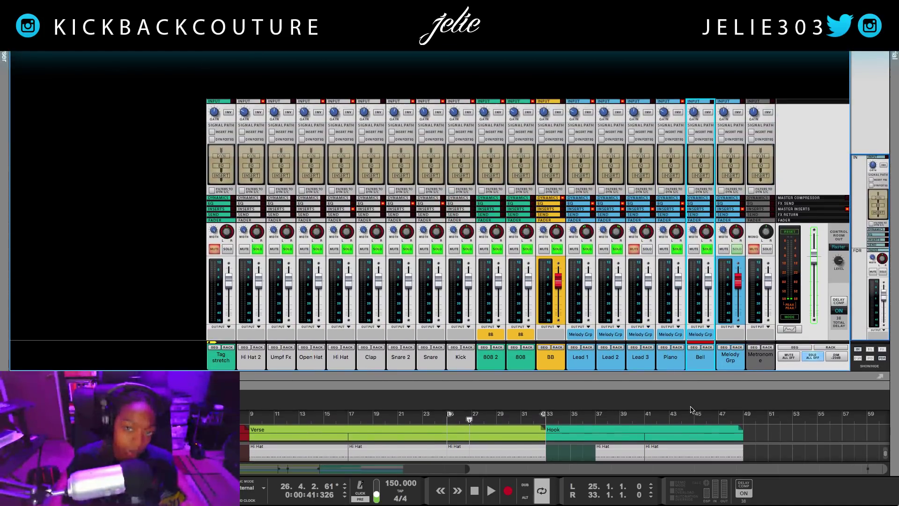
Enable the high-pass filter on the Bell channel in the Spectrum EQ while the loop plays.
key(F2)
key(F2)
key(F2)
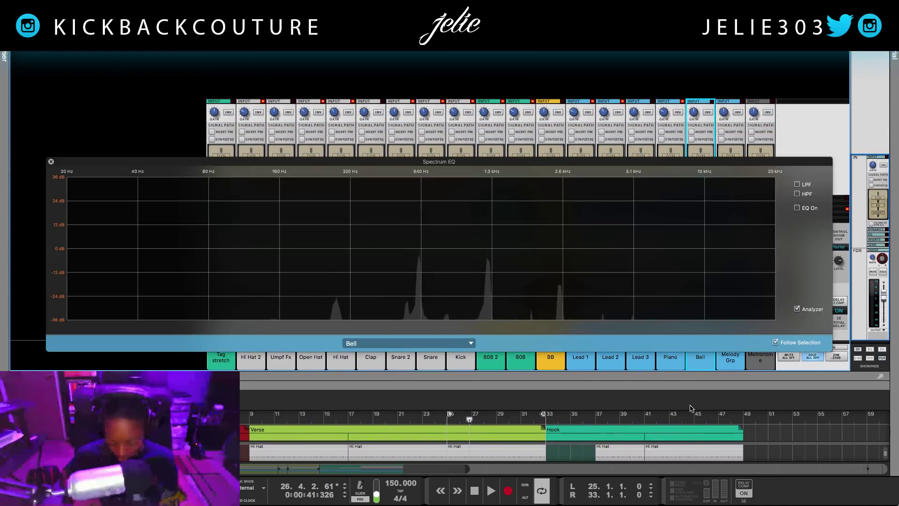
key(space)
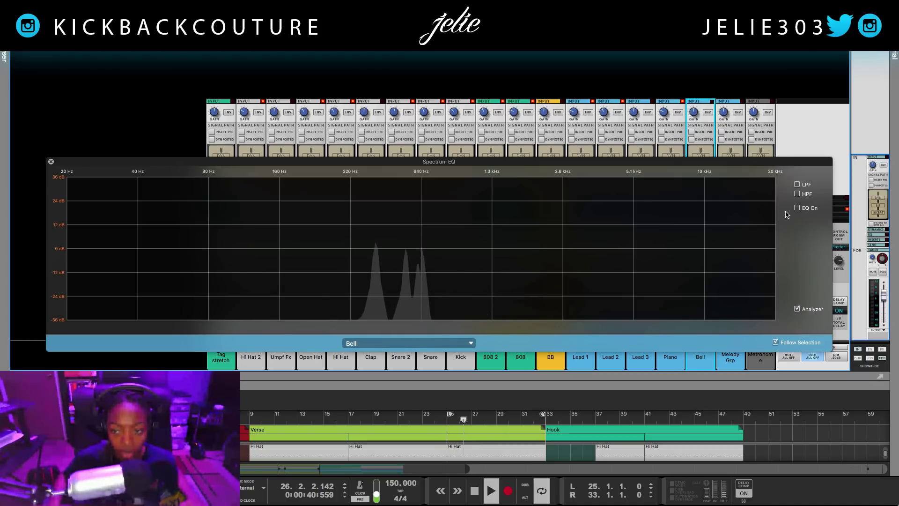
click(798, 195)
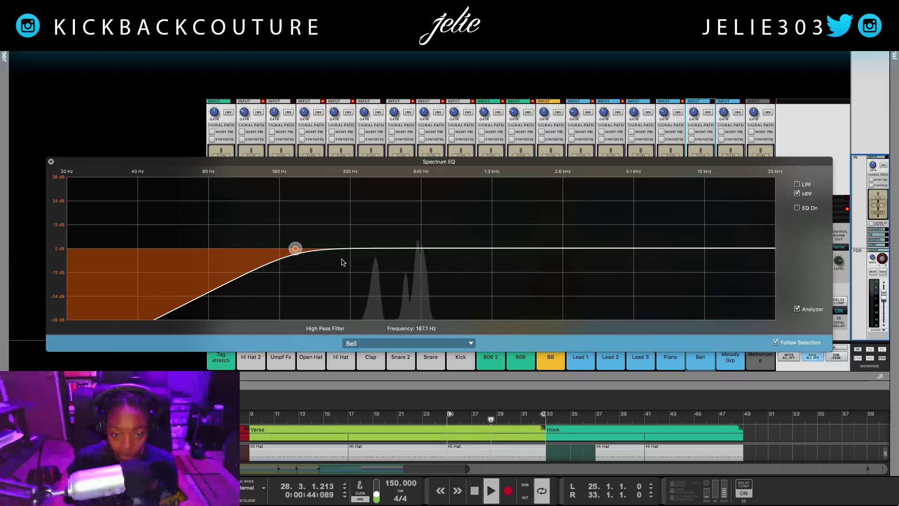
click(51, 161)
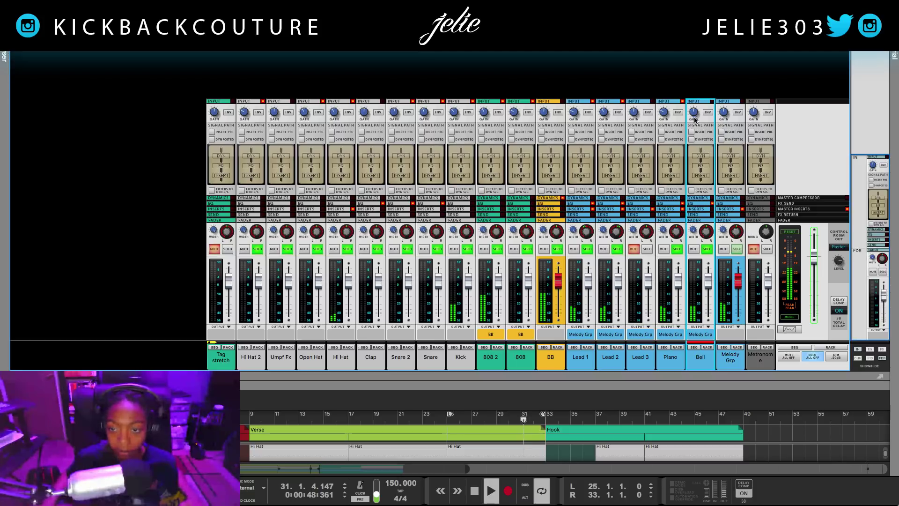
Lower the Bell channel's input gain to about -6.29 dB and stop playback.
mouse_move(696, 117)
scroll(696, 117, down, 2)
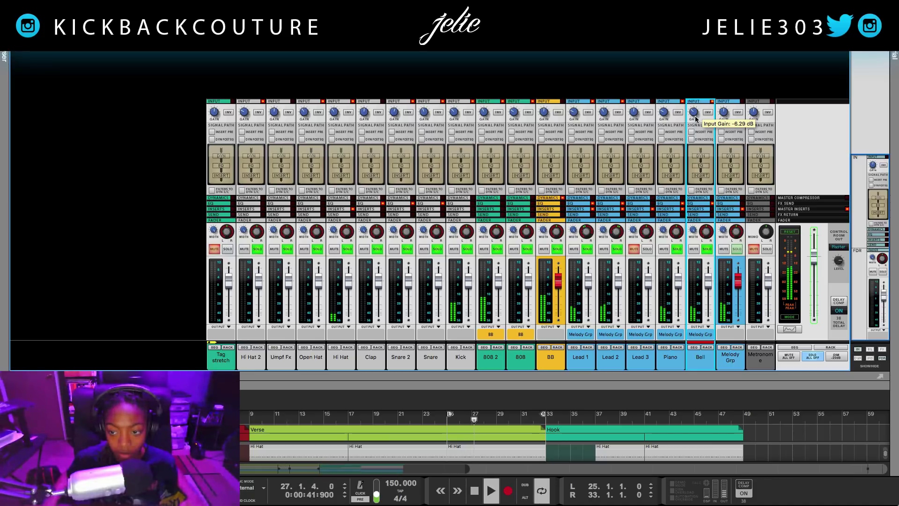
key(space)
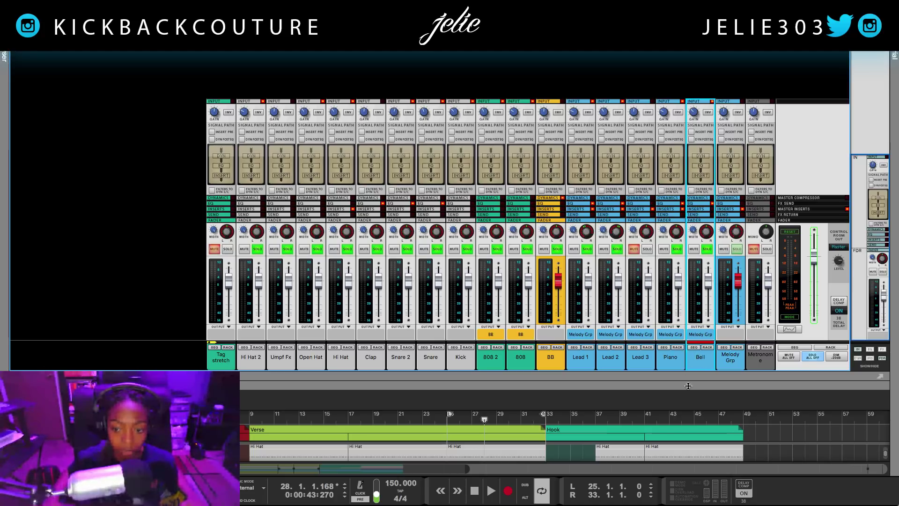
Bring the Bell mix channel into view in the rack and expand its insert effects area.
key(F6)
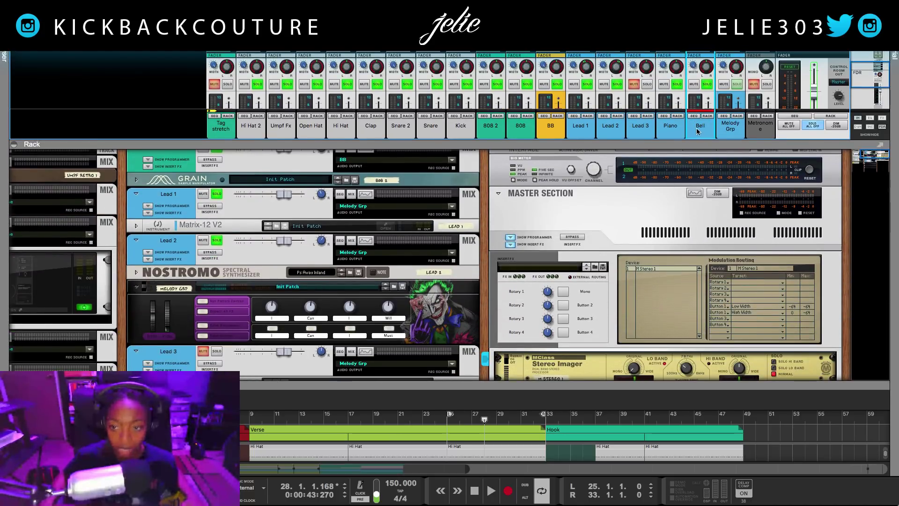
click(707, 116)
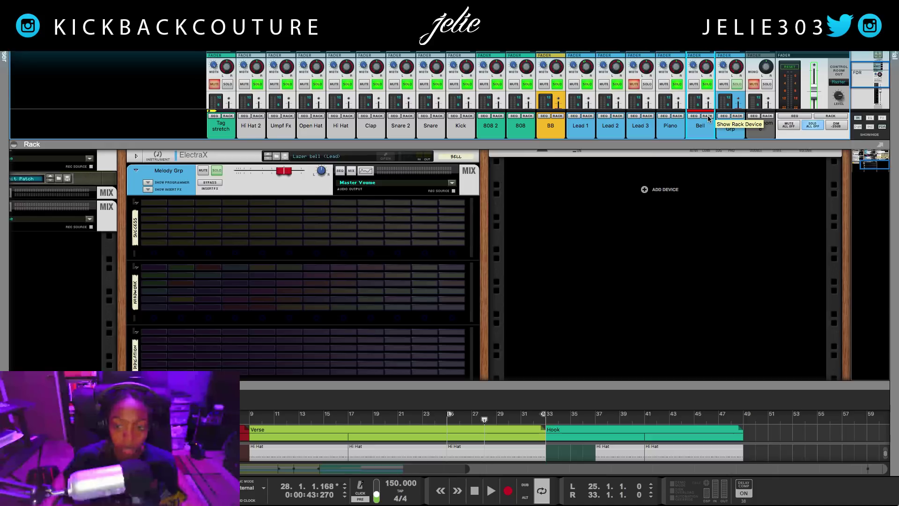
scroll(338, 209, up, 3)
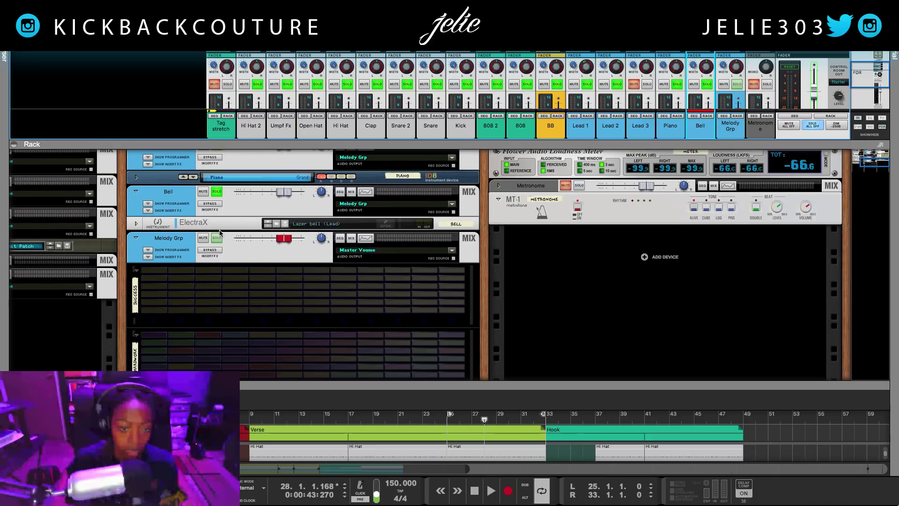
click(150, 210)
Add the Cableguys PanCake2 effect to the Bell channel's inserts and open its plugin window.
right_click(175, 227)
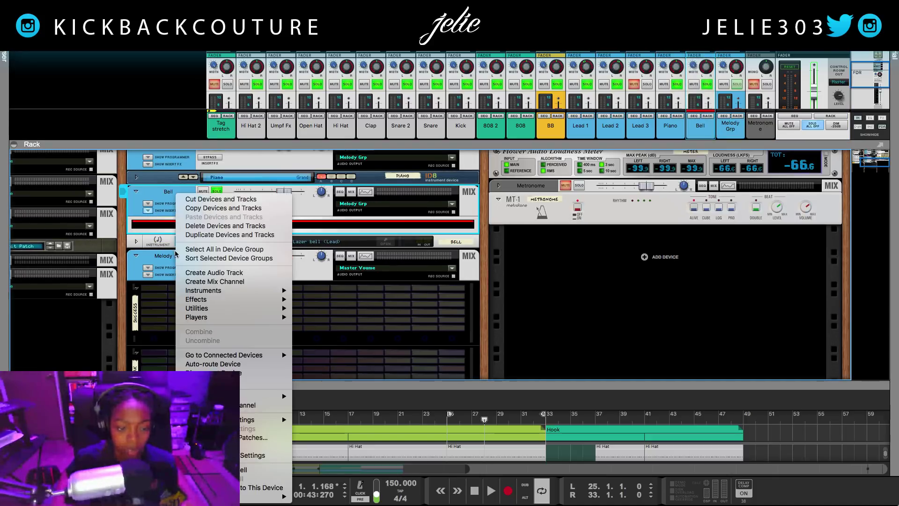
mouse_move(262, 299)
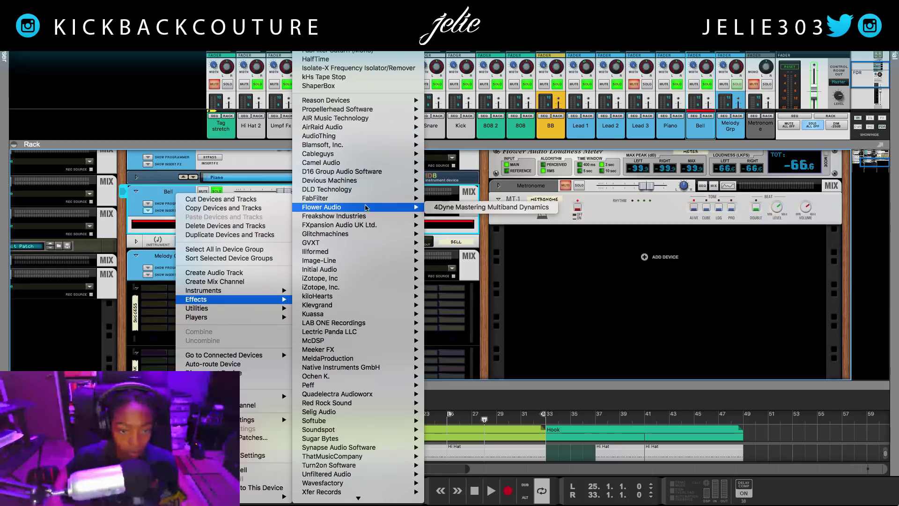
mouse_move(402, 153)
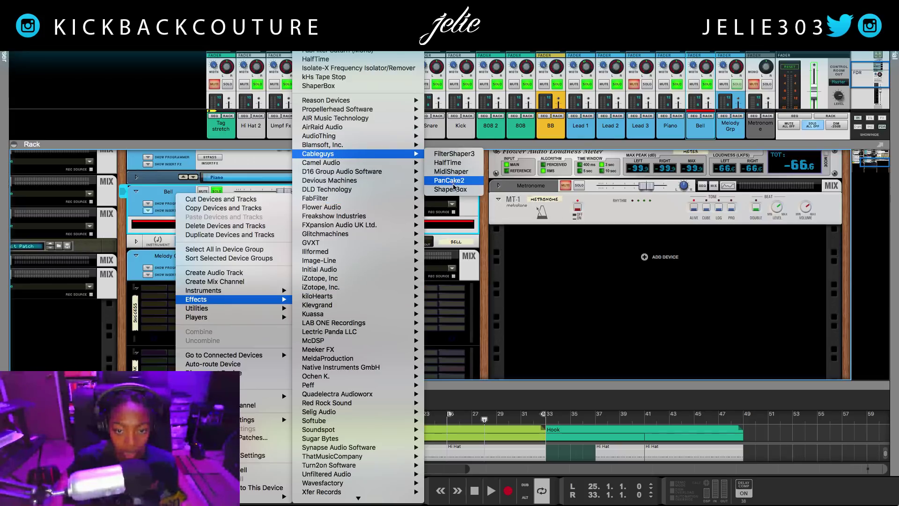
click(453, 181)
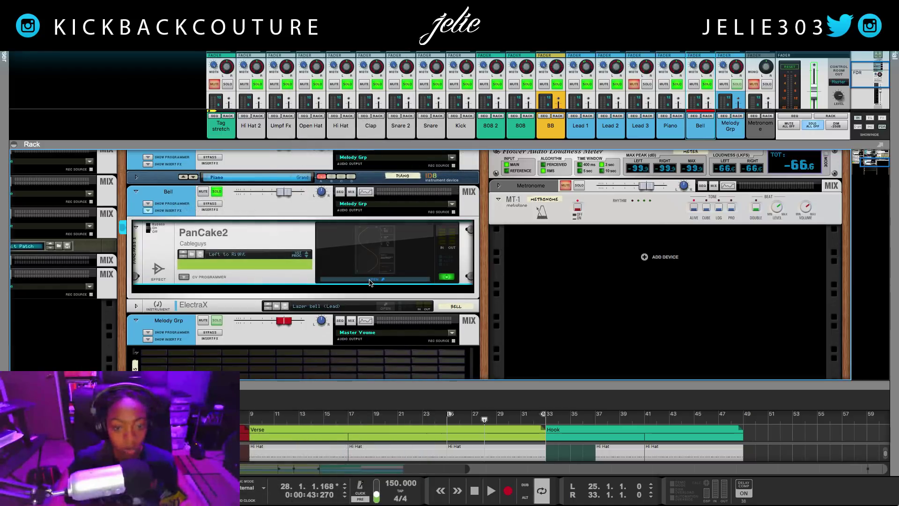
click(370, 280)
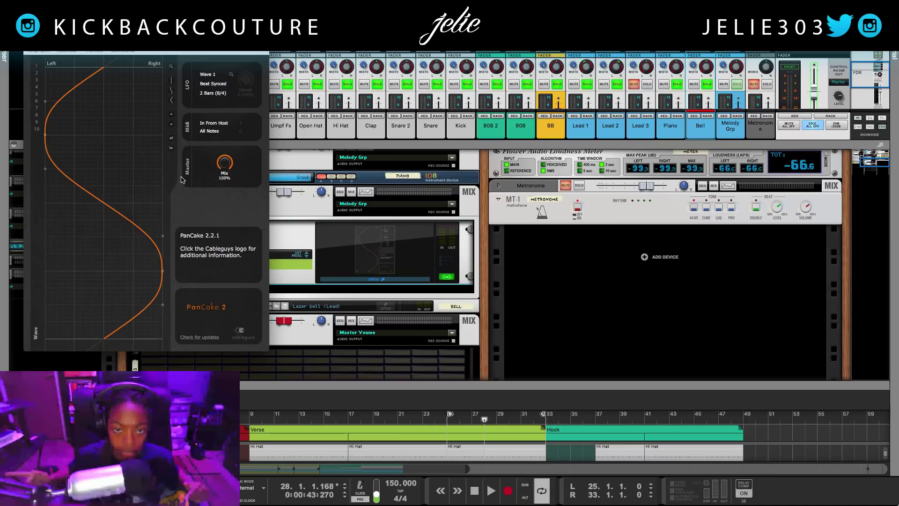
Play the loop and set PanCake's LFO rate to 1/4 on the Bell channel.
key(space)
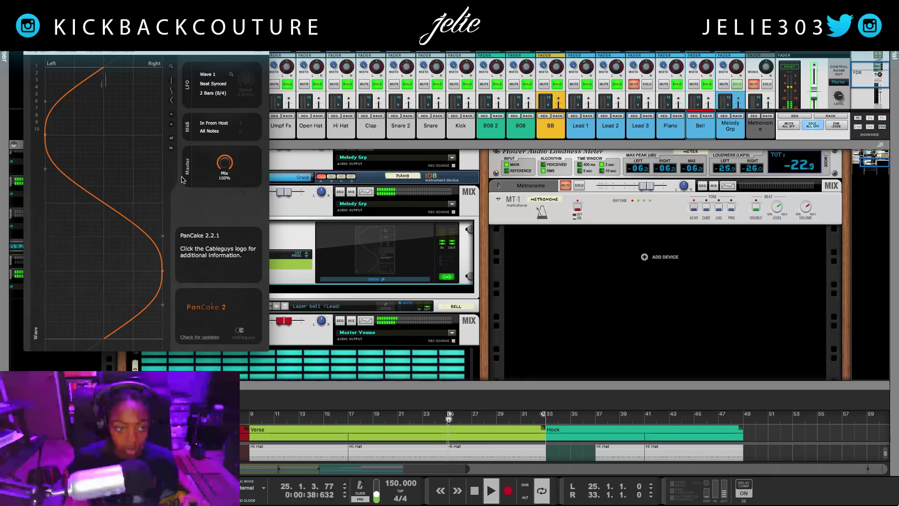
click(218, 93)
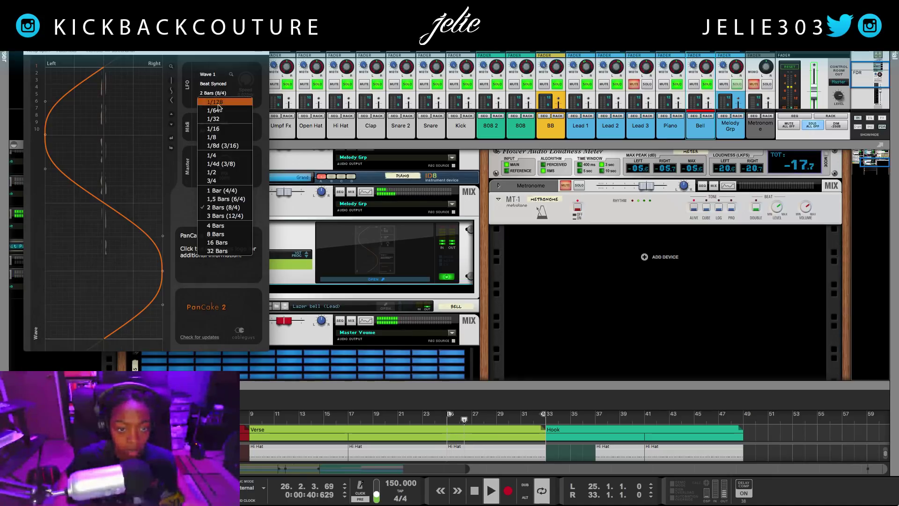
click(219, 155)
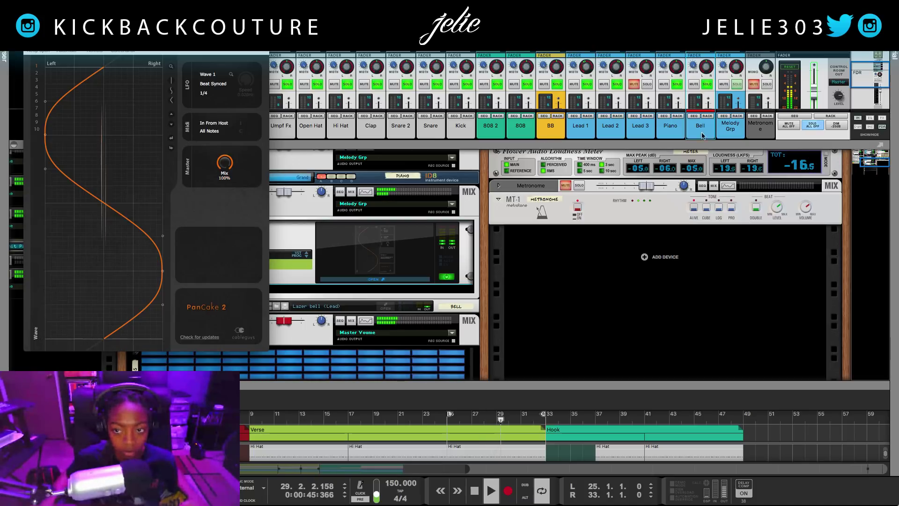
Clear all channel solos, solo only the Bell channel, and restart loop playback.
click(814, 128)
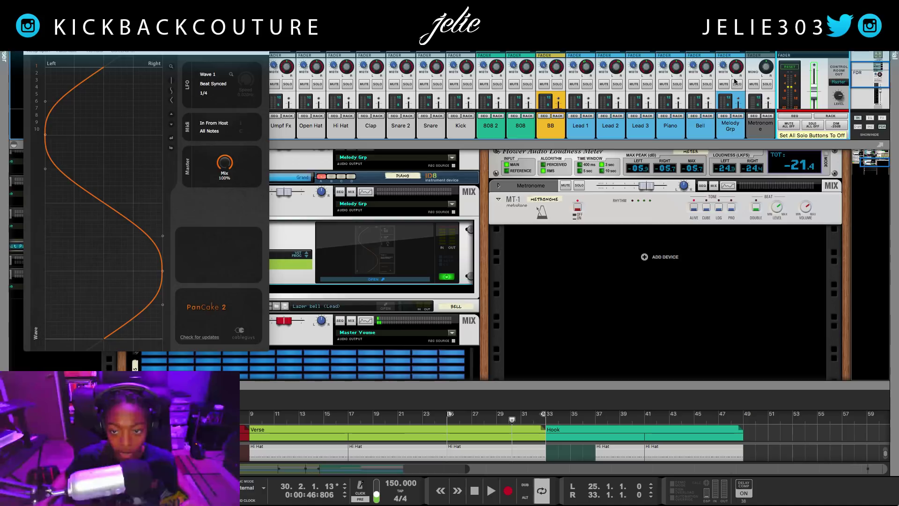
click(707, 84)
key(space)
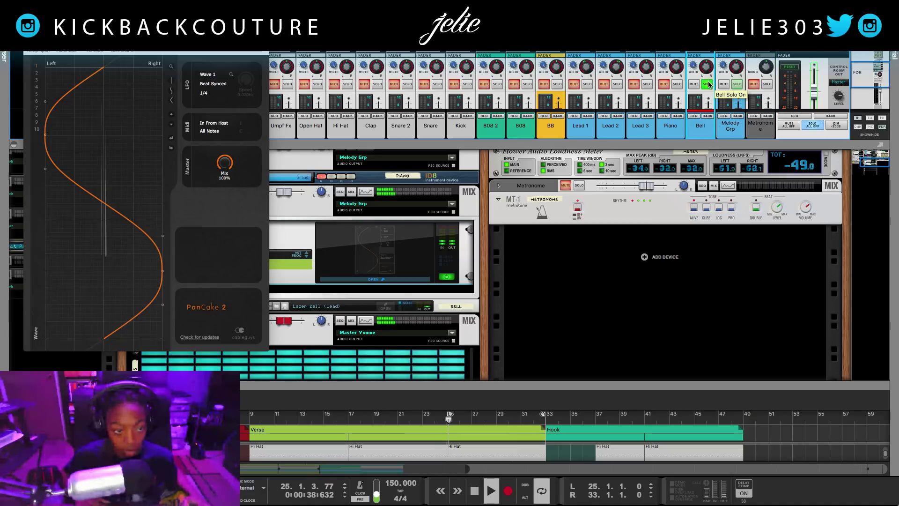
Try the 1/8 LFO rate in PanCake on the soloed Bell and settle on 1/2.
click(205, 94)
click(227, 138)
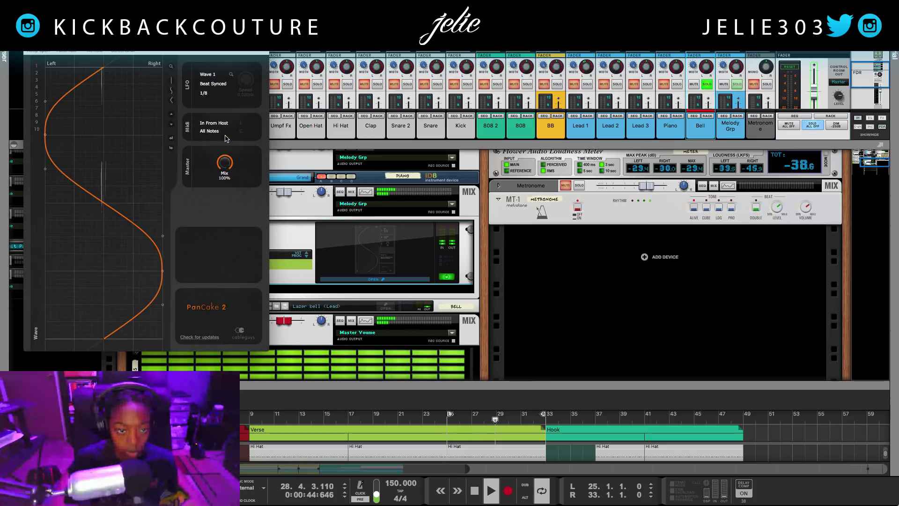
click(204, 93)
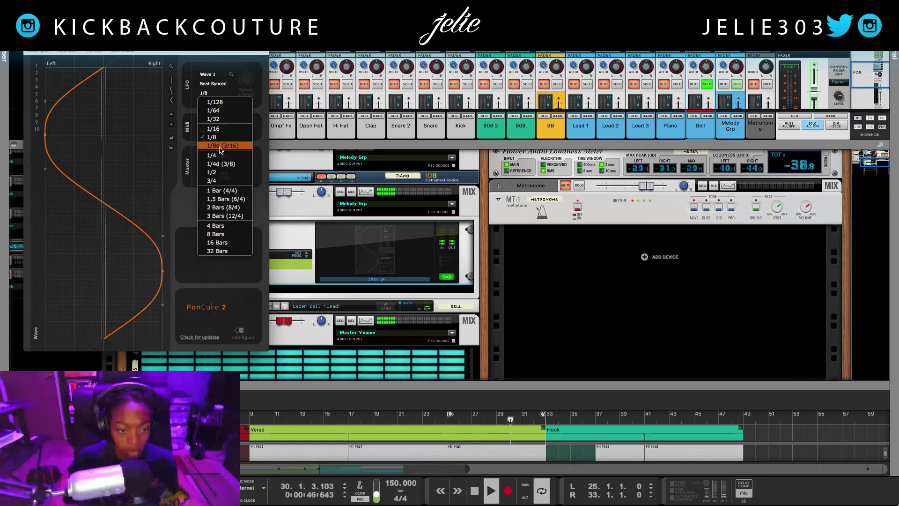
click(221, 173)
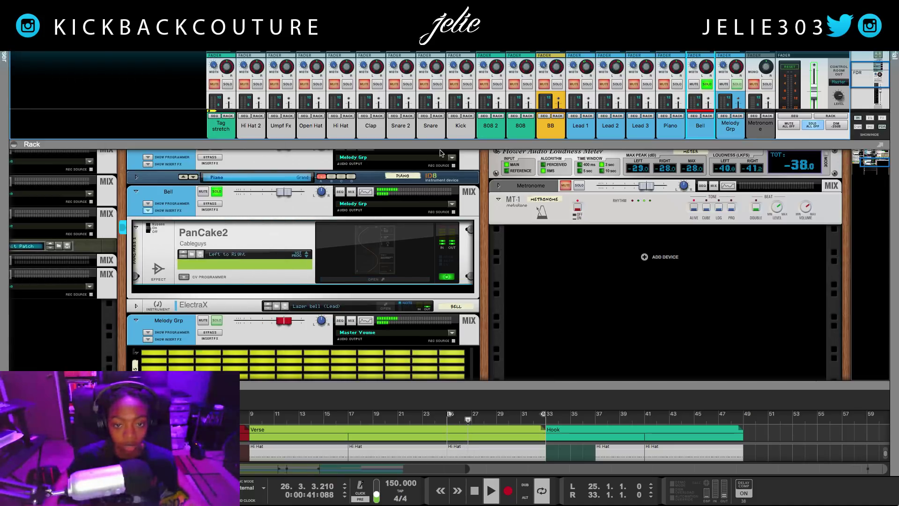
Enlarge the mixer, unsolo the Bell channel, and lower its input gain slightly within the full mix.
drag(450, 146, 469, 384)
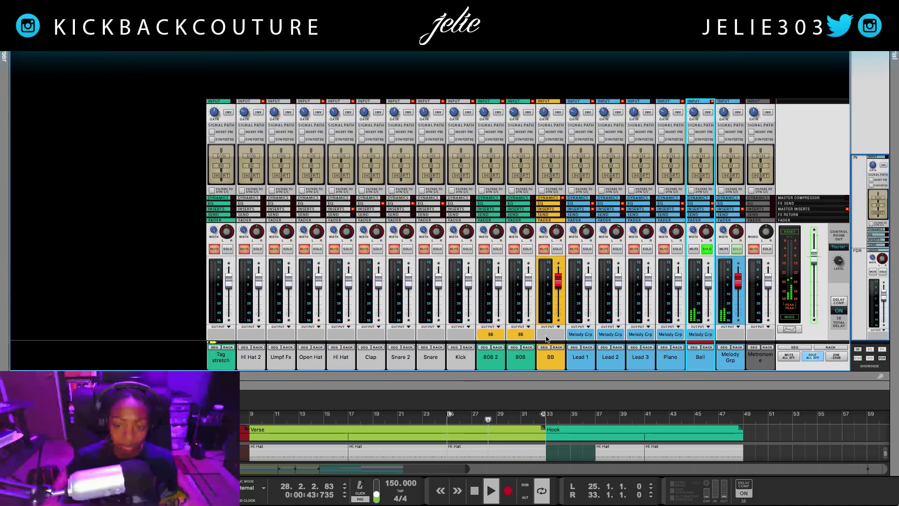
click(707, 249)
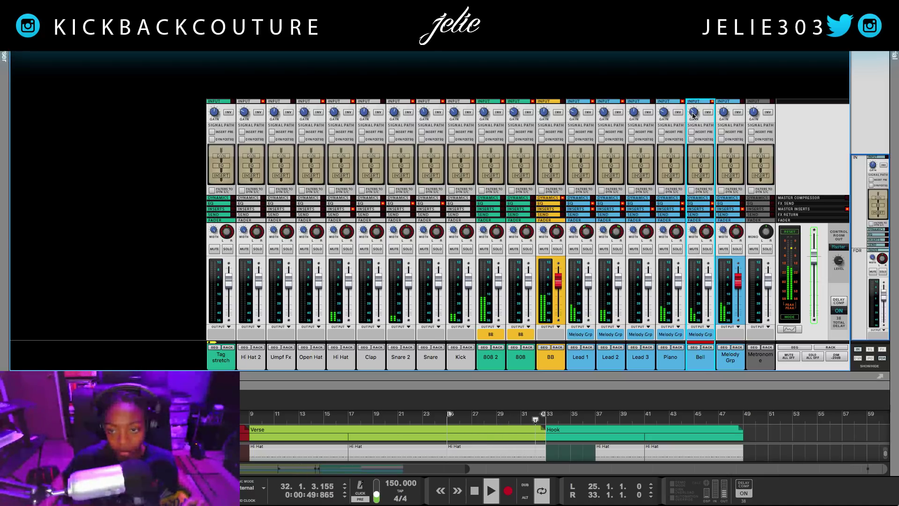
drag(694, 112, 694, 117)
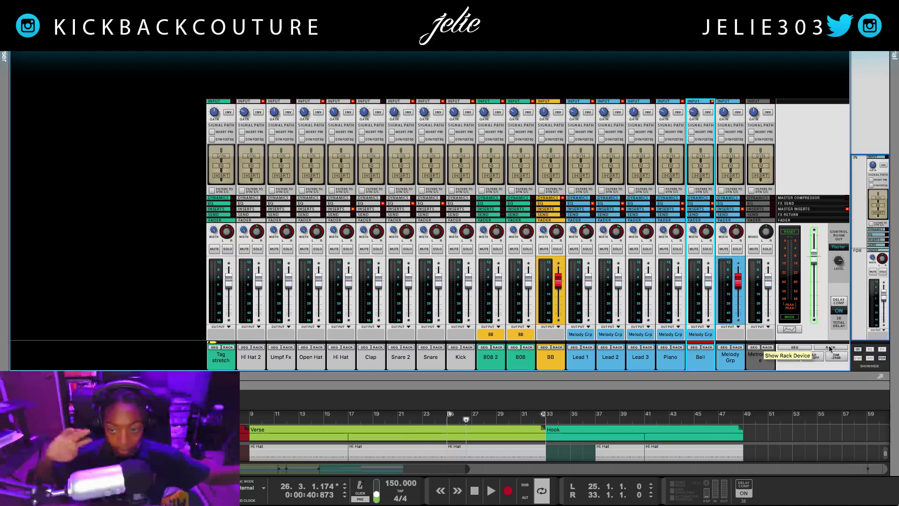
Show the mixer's insert controls and toggle the master's Mono switch during playback to compare mono with stereo.
click(858, 358)
click(858, 358)
click(870, 357)
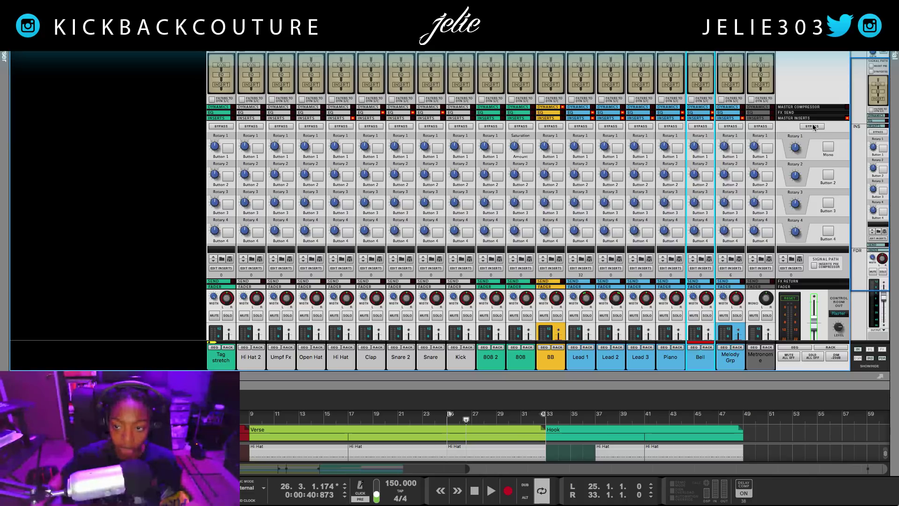
click(828, 147)
key(space)
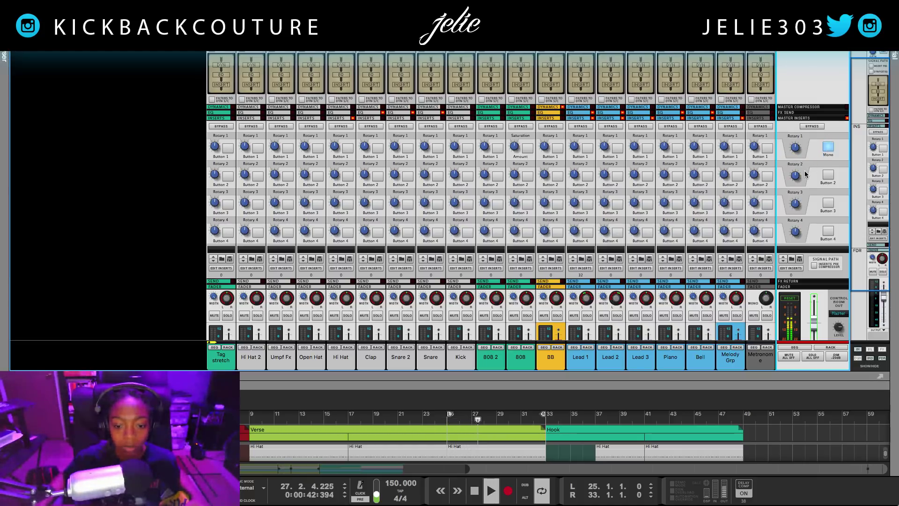
click(829, 147)
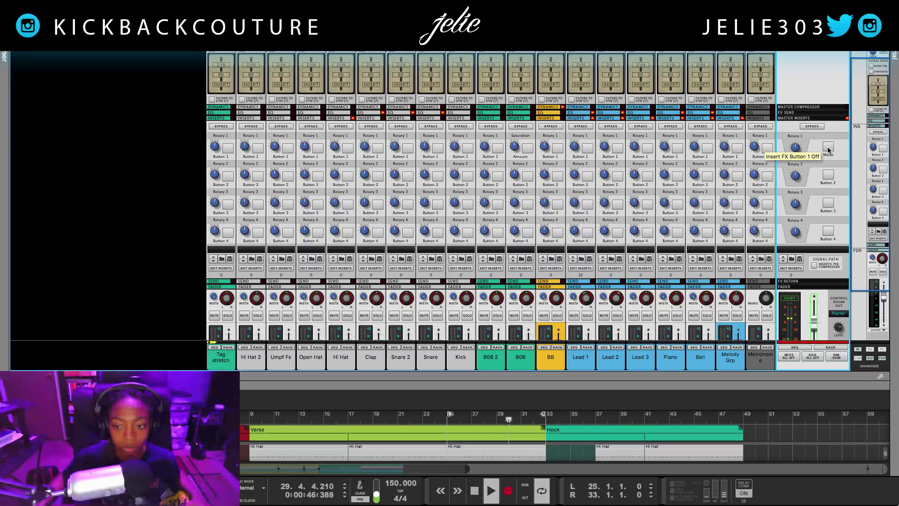
click(829, 148)
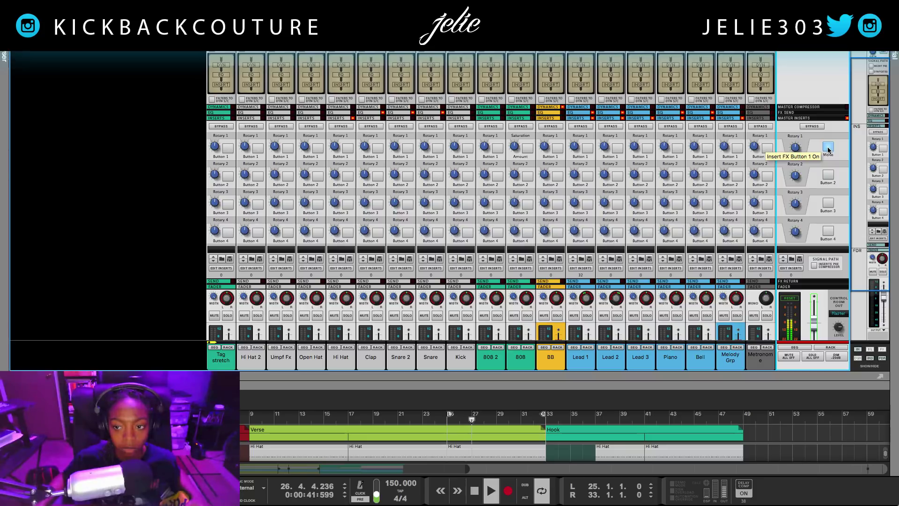
key(space)
Bring the master section's inserts into view in the rack and switch the MClass Stereo Imager to On.
drag(746, 384, 773, 127)
key(F6)
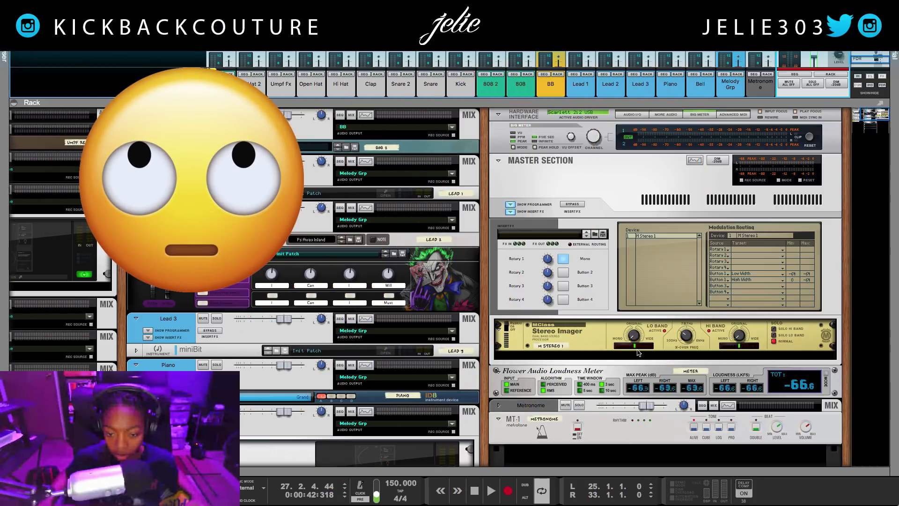
click(509, 326)
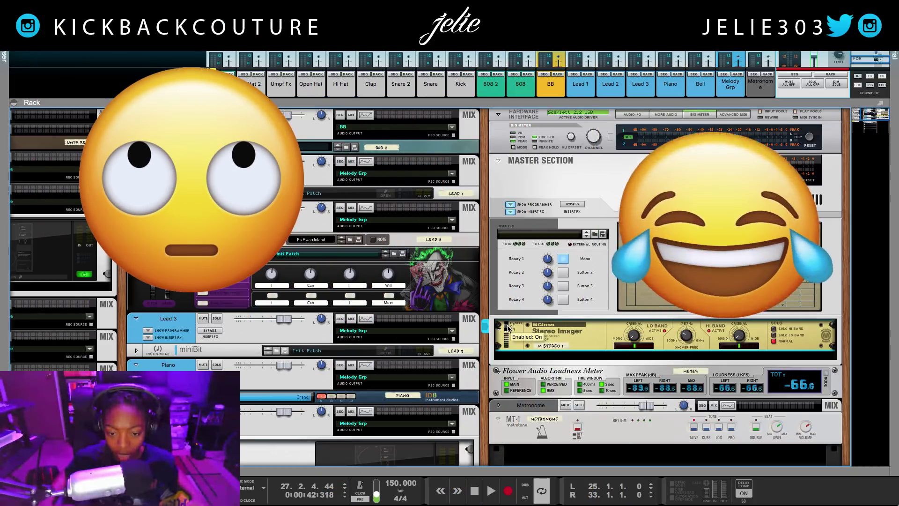
Return to the mixer and compare the full mix in mono and stereo during playback, ending with Mono off.
key(F5)
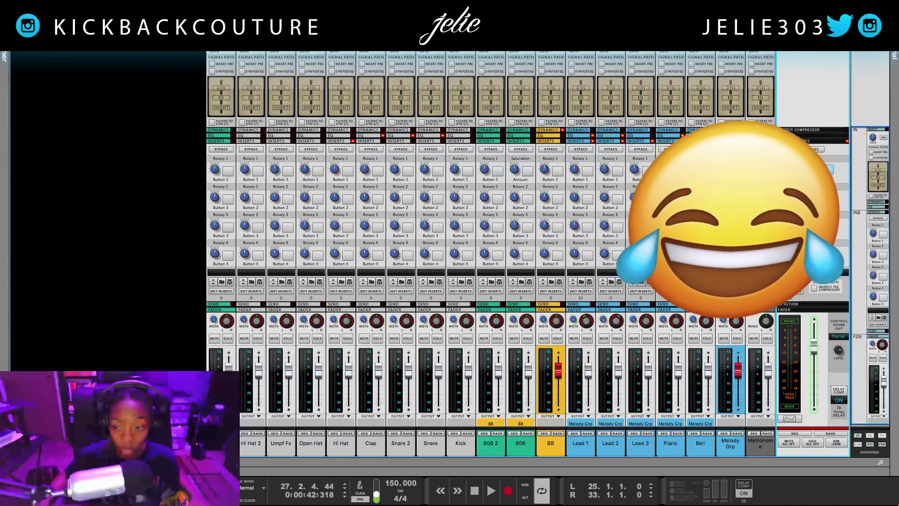
key(space)
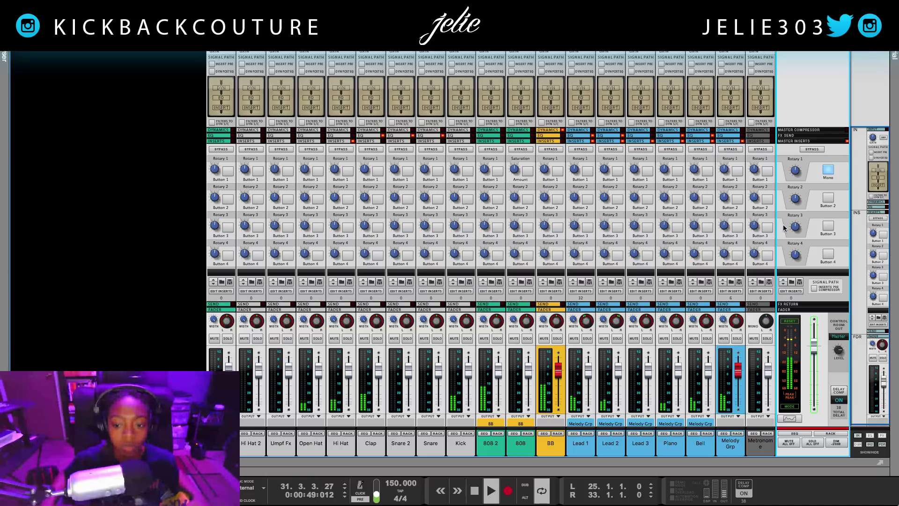
click(833, 172)
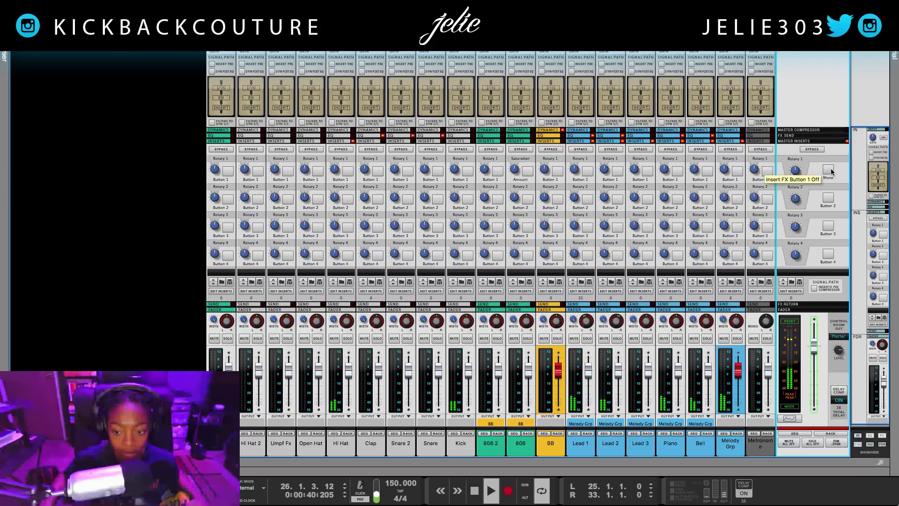
click(832, 171)
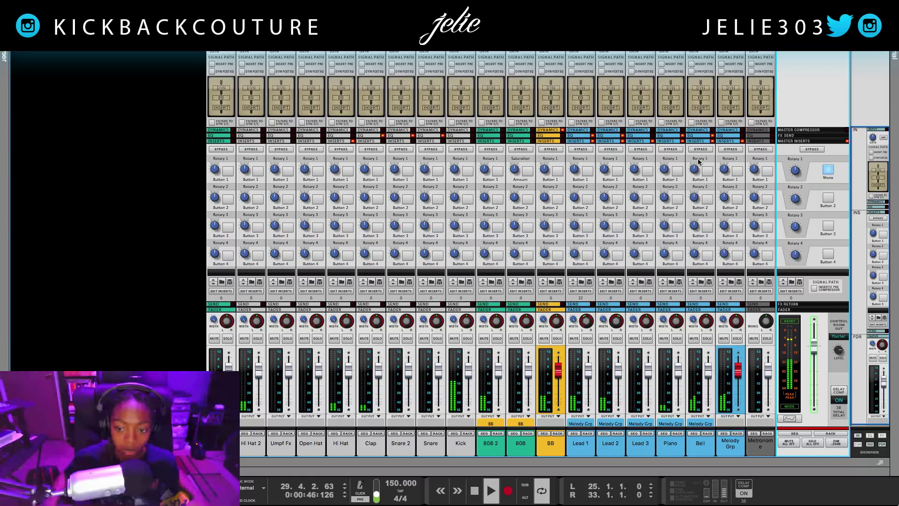
click(832, 170)
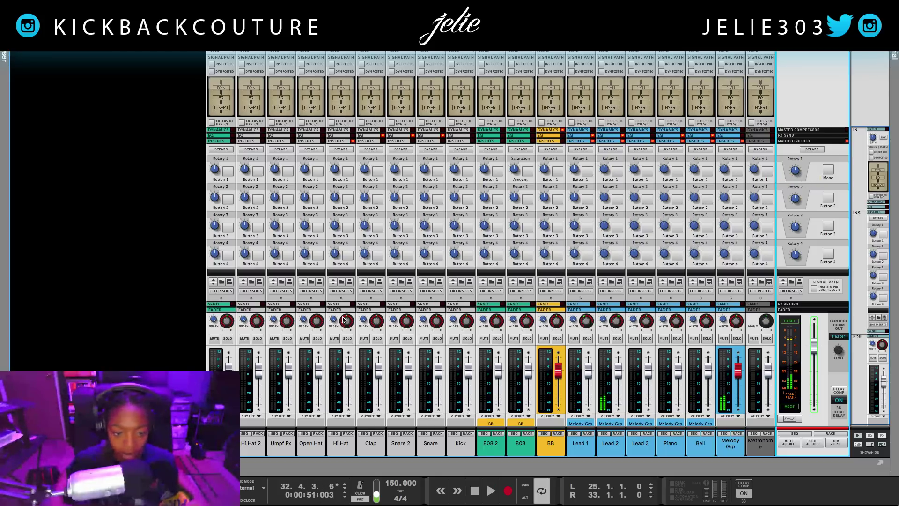
Solo the Hi Hat channel and switch the master's Mono control on and off to compare its stereo image.
click(349, 340)
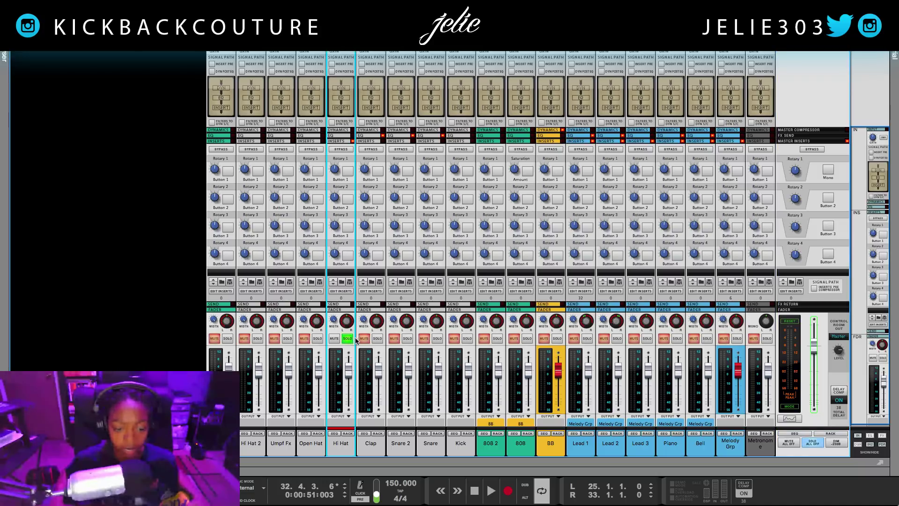
click(827, 170)
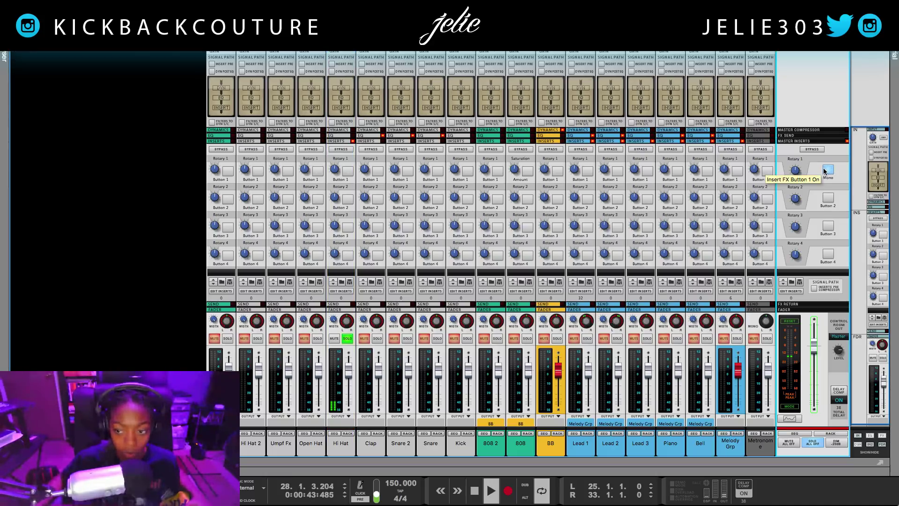
click(828, 172)
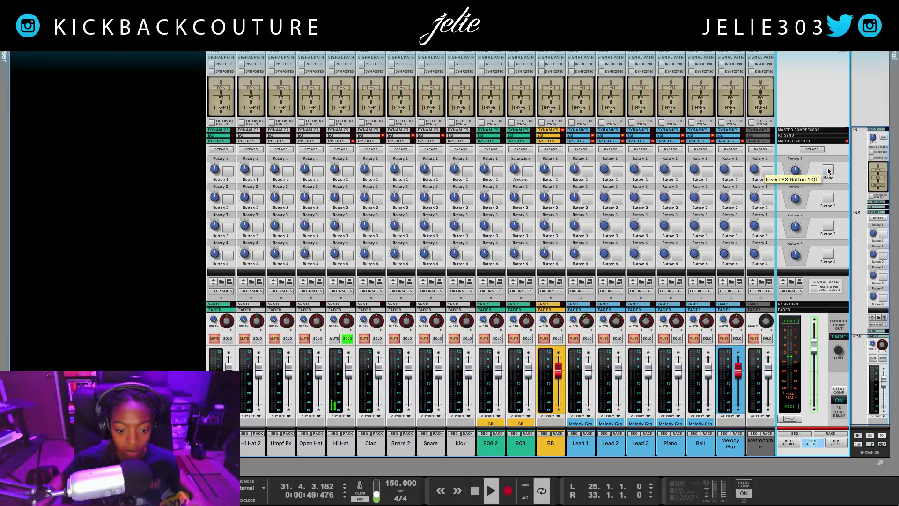
Solo the instrument channels from Hi Hat 2 through Bell, leaving out Lead 3.
click(348, 339)
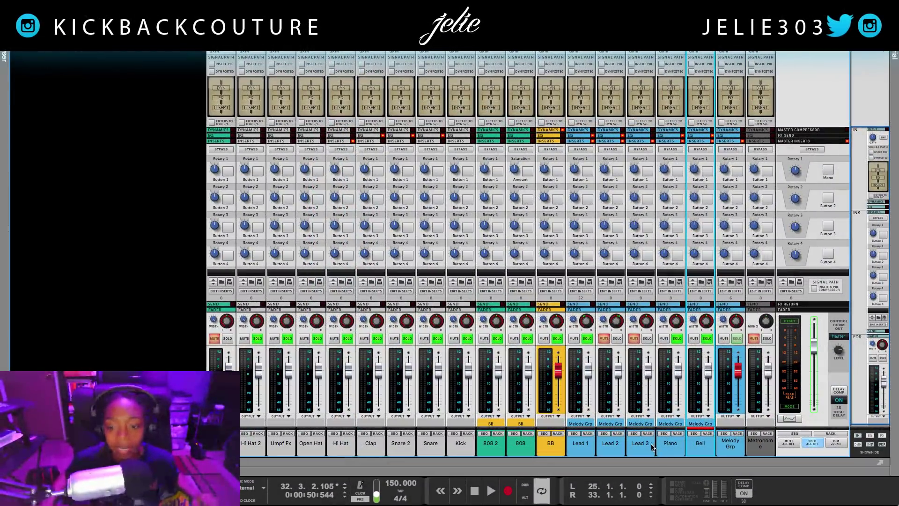
click(618, 344)
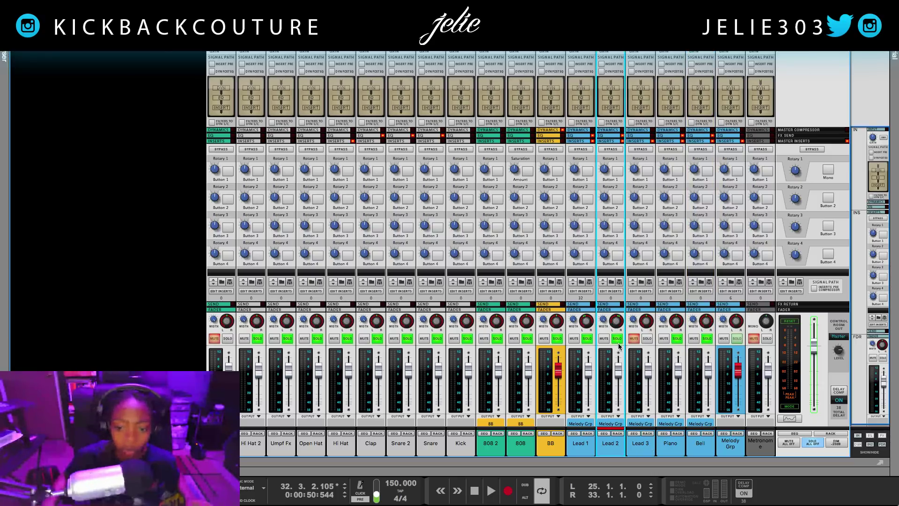
Select the Lead 3 channel, reveal the sequencer, and loop playback over its second Hook clip, bars 41 to 49.
click(644, 454)
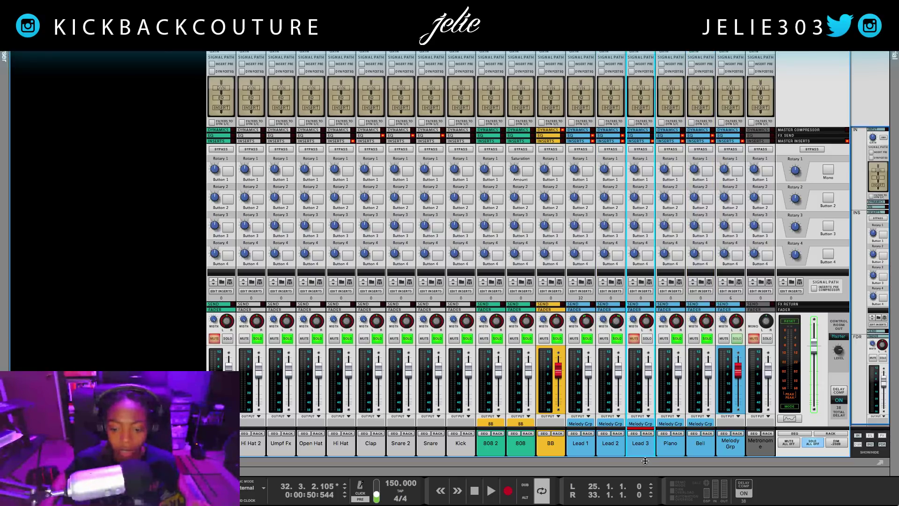
drag(645, 463, 659, 154)
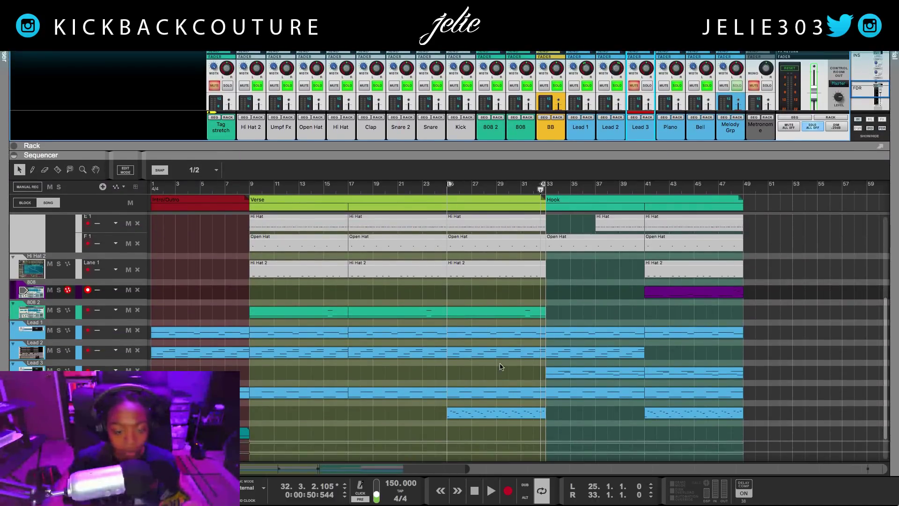
right_click(570, 376)
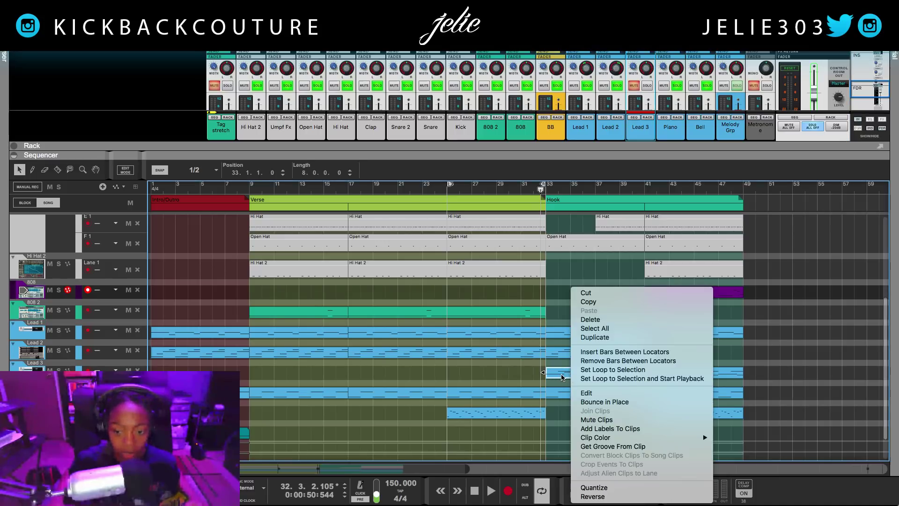
click(762, 355)
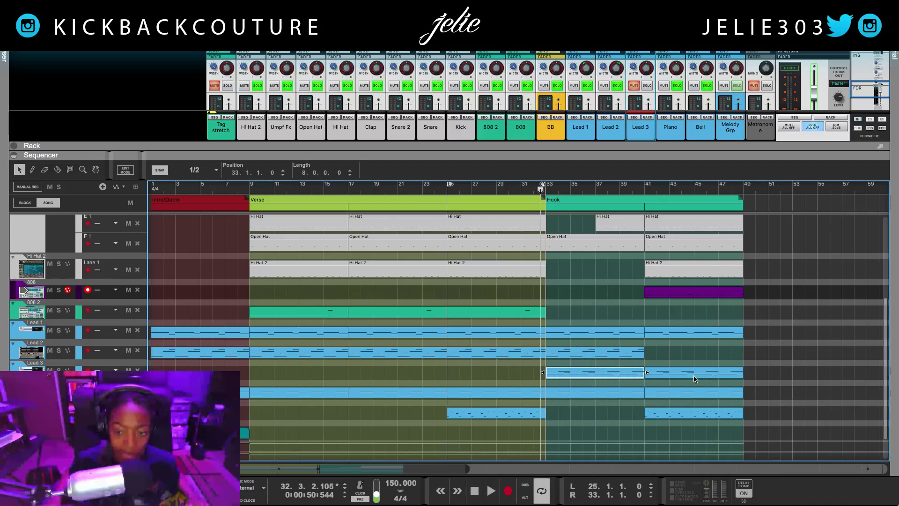
scroll(694, 377, up, 2)
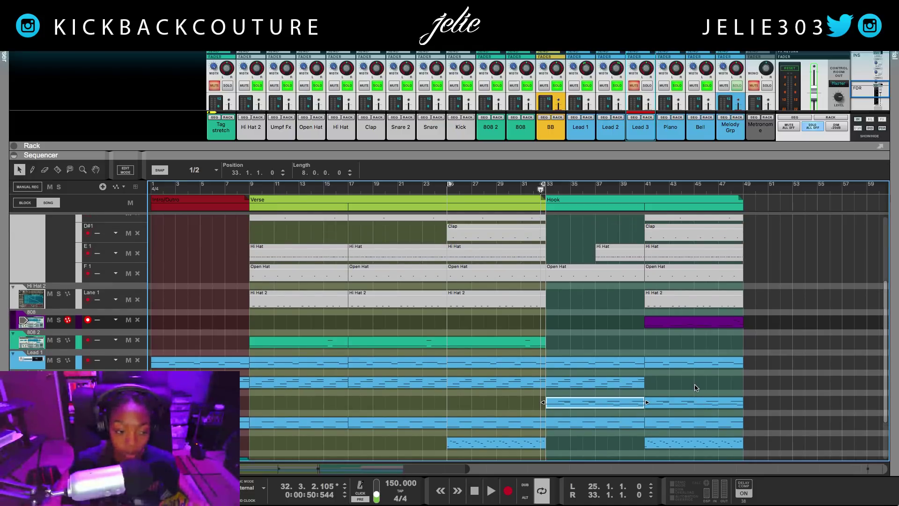
right_click(668, 410)
click(674, 375)
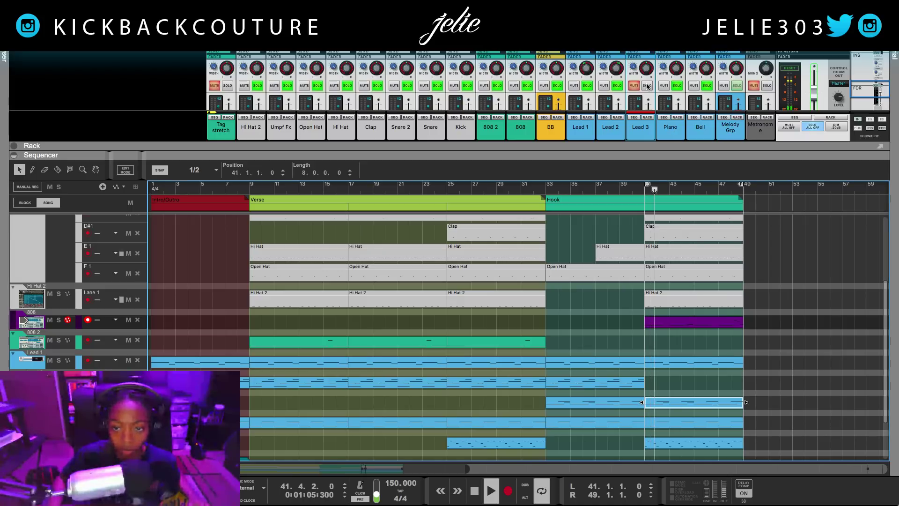
Enlarge the mixer, add Lead 3 to the soloed channels, and open its Spectrum EQ.
drag(647, 147, 623, 385)
click(647, 335)
click(647, 335)
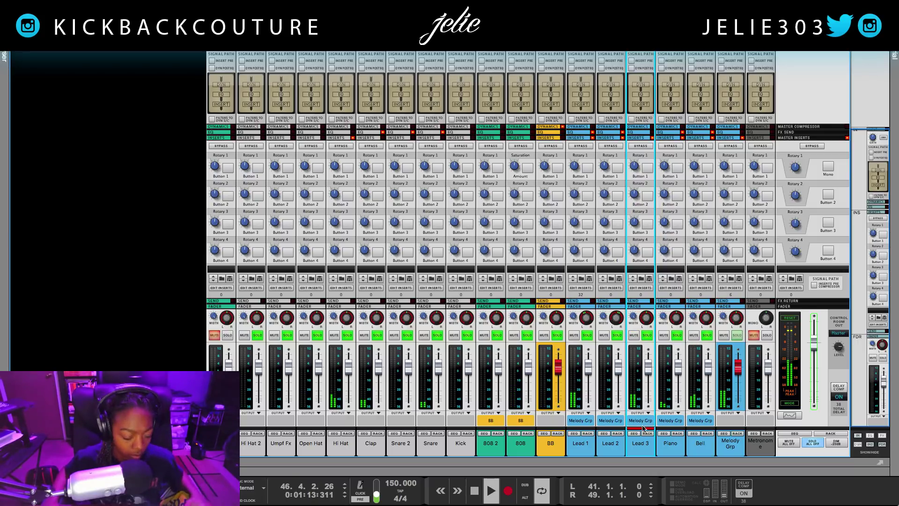
key(F2)
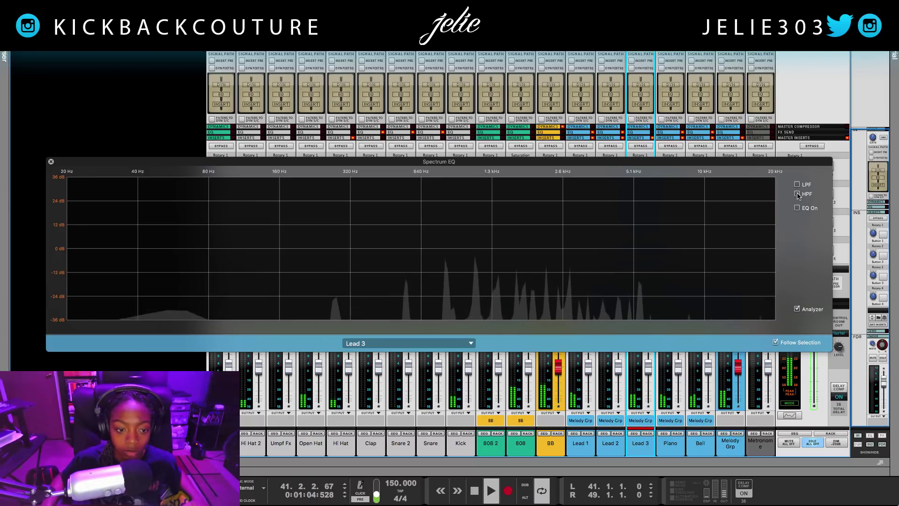
Enable Lead 3's high-pass filter at about 227.6 Hz, close the Spectrum EQ, and stop playback.
click(814, 195)
drag(296, 249, 316, 248)
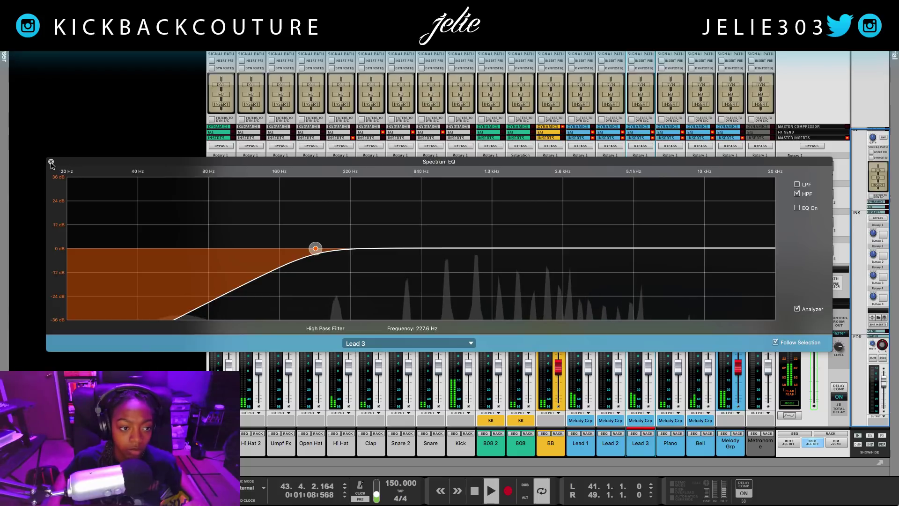
key(Escape)
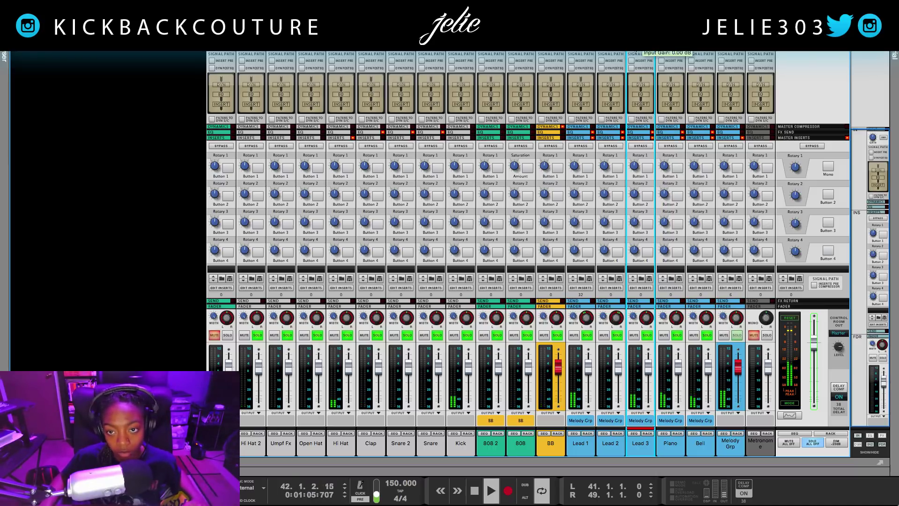
click(778, 424)
key(space)
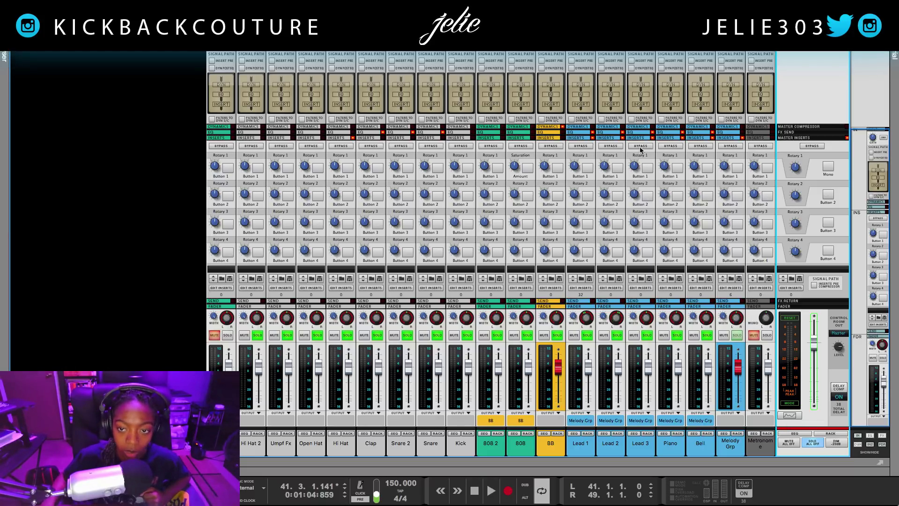
Collapse the mixer's insert section and show the channel sends and the master FX Send section.
click(610, 137)
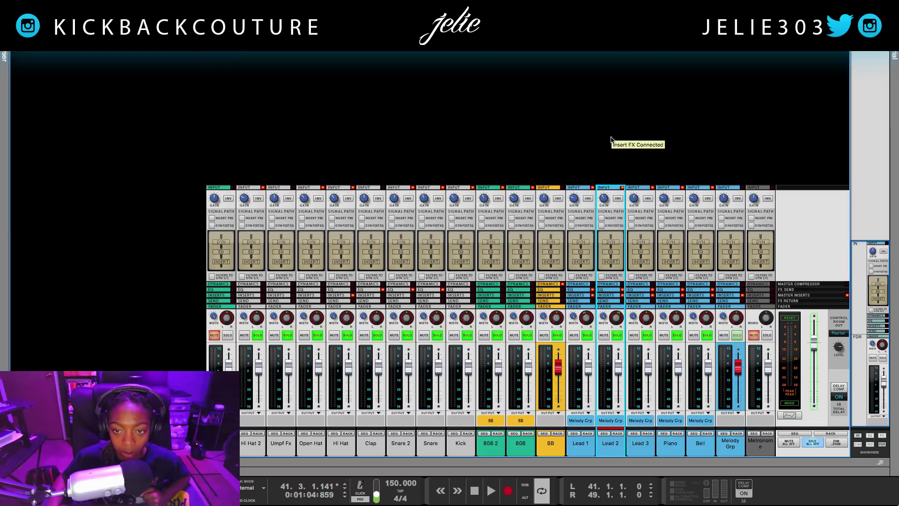
click(608, 300)
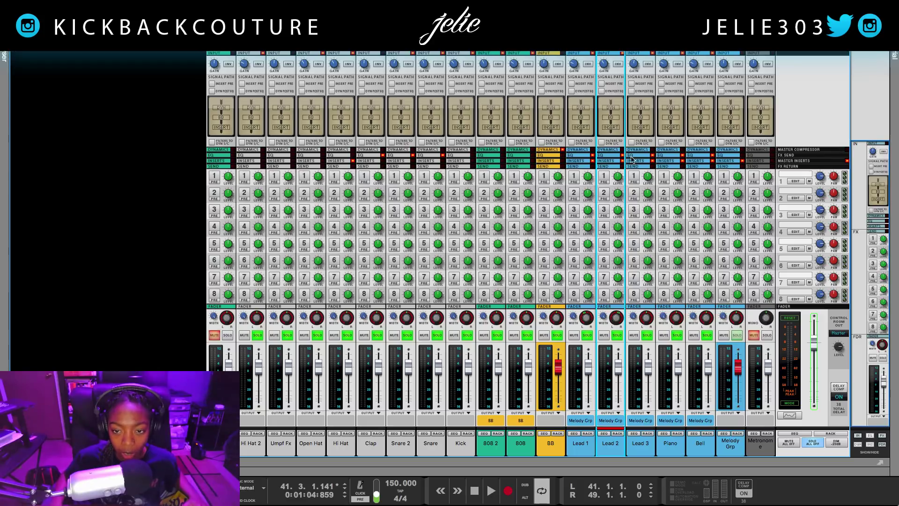
click(795, 156)
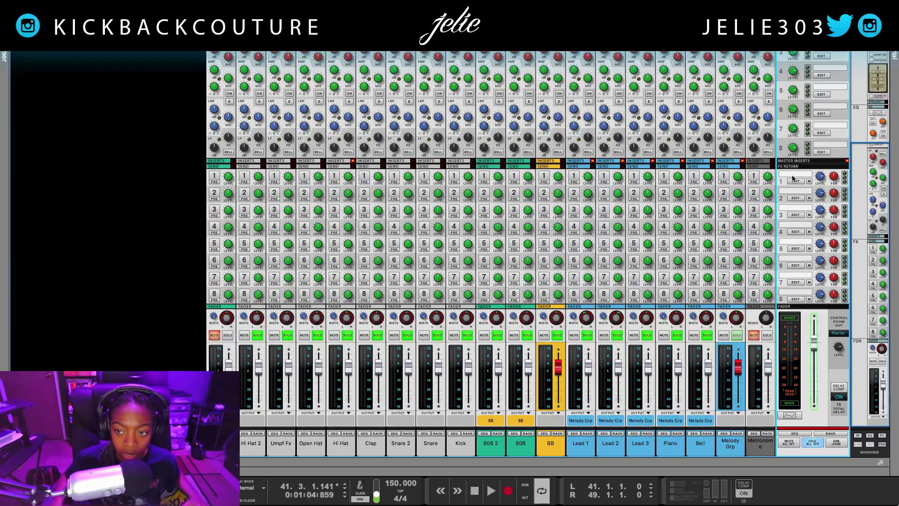
scroll(795, 175, up, 5)
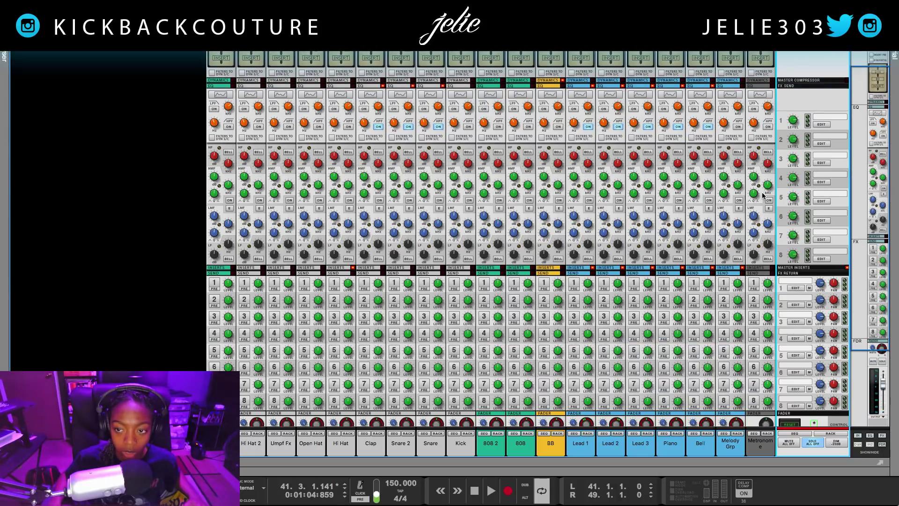
scroll(764, 196, up, 1)
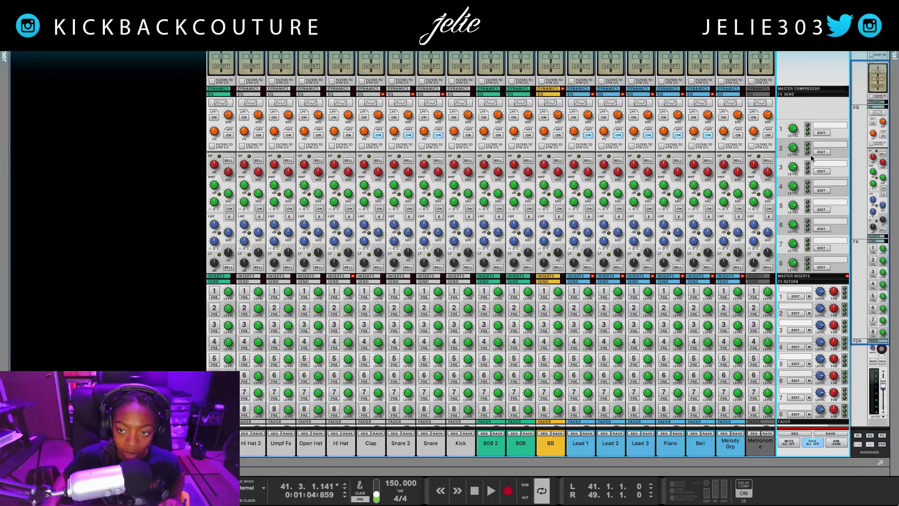
scroll(778, 186, up, 1)
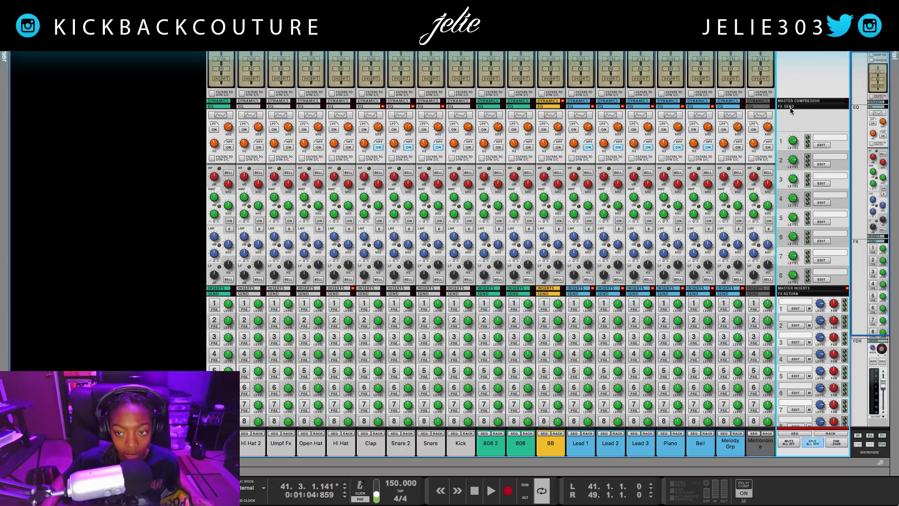
Create an RV7000 reverb as a send effect in the master section and reveal the rack.
right_click(827, 139)
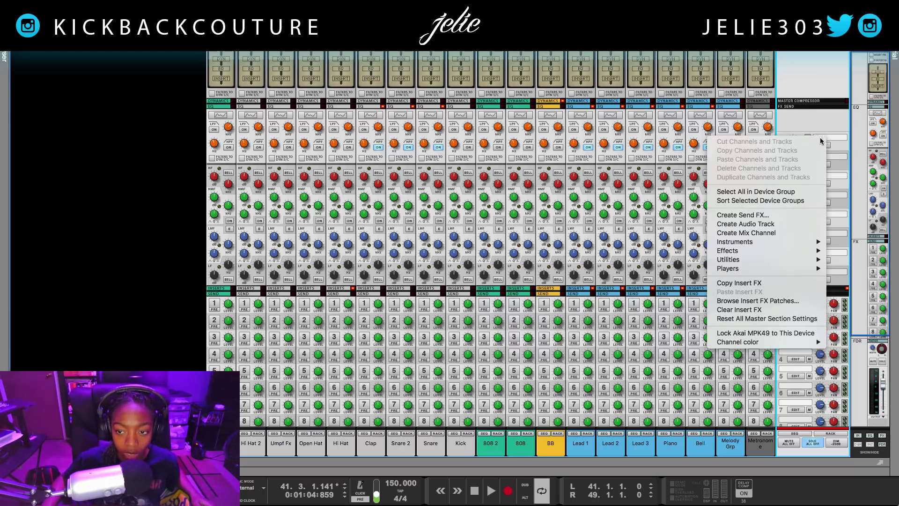
click(771, 217)
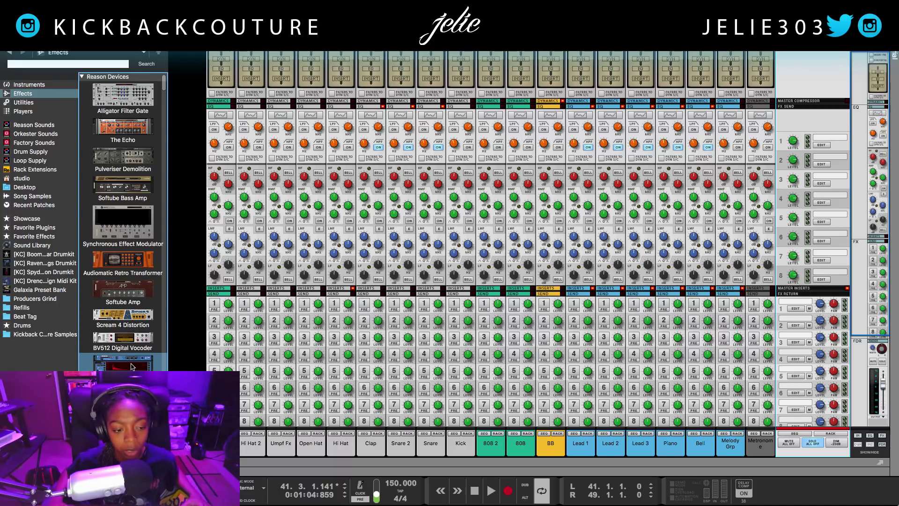
click(132, 365)
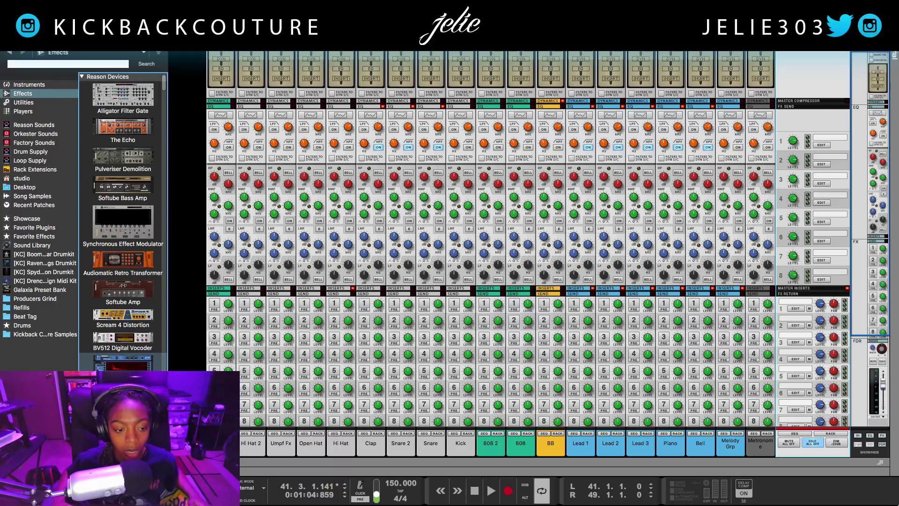
key(F6)
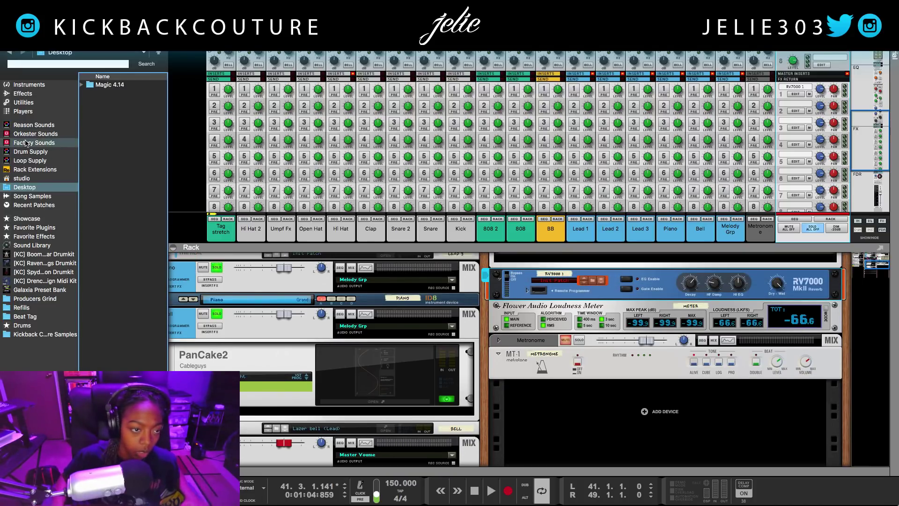
Replace the RV7000 with the factory reverb patch ALL Stereo Room -.cmb and hide the browser.
click(40, 140)
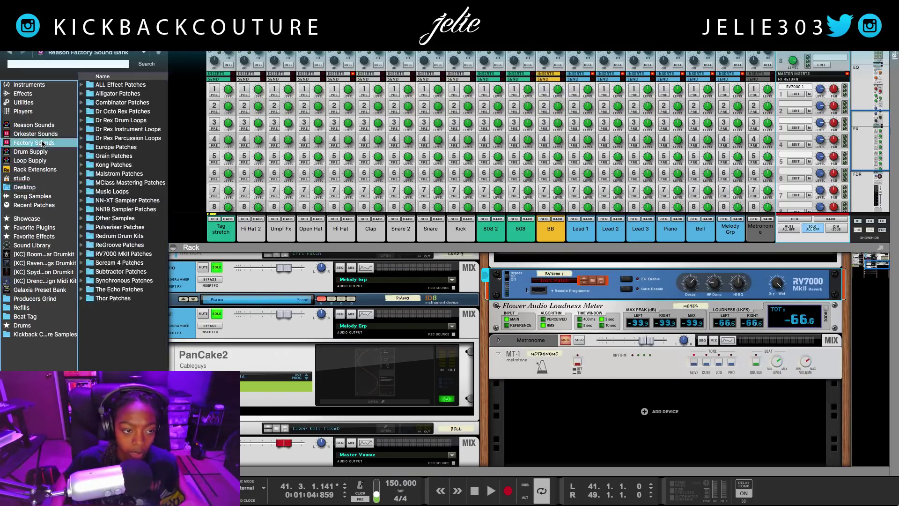
double_click(133, 84)
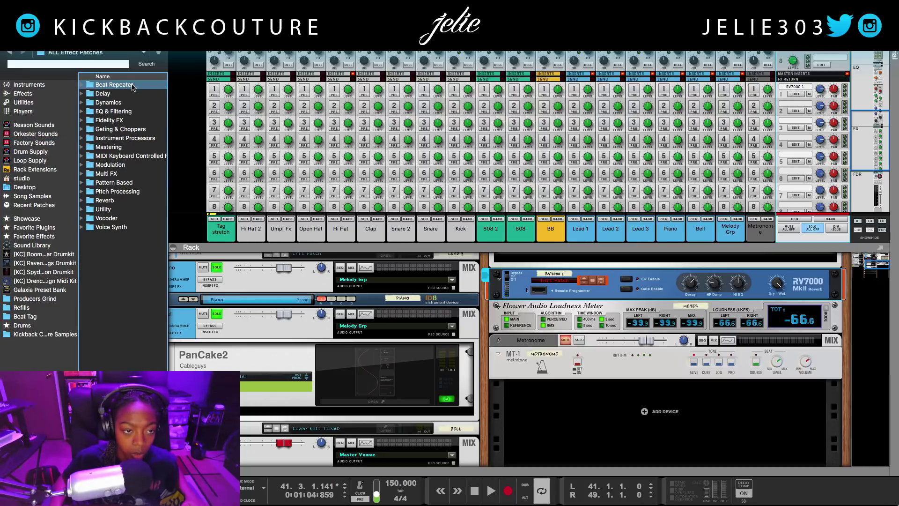
double_click(118, 201)
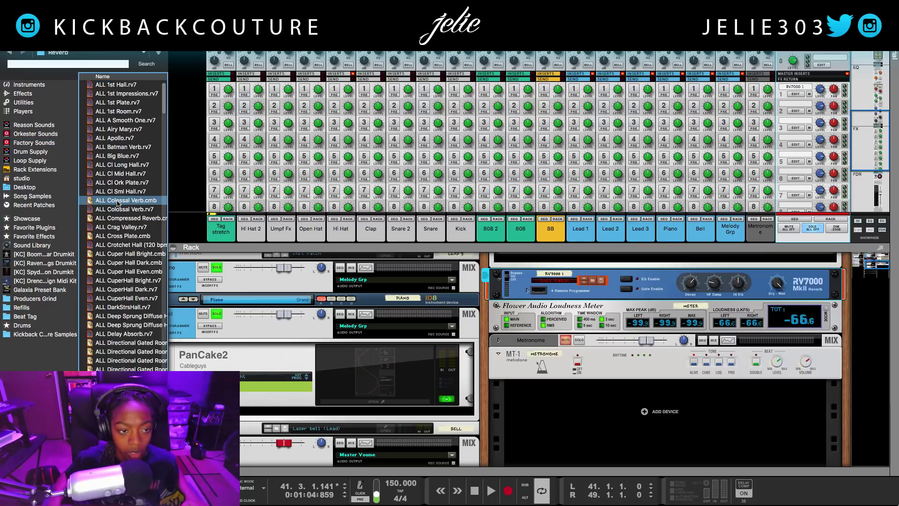
scroll(126, 253, down, 5)
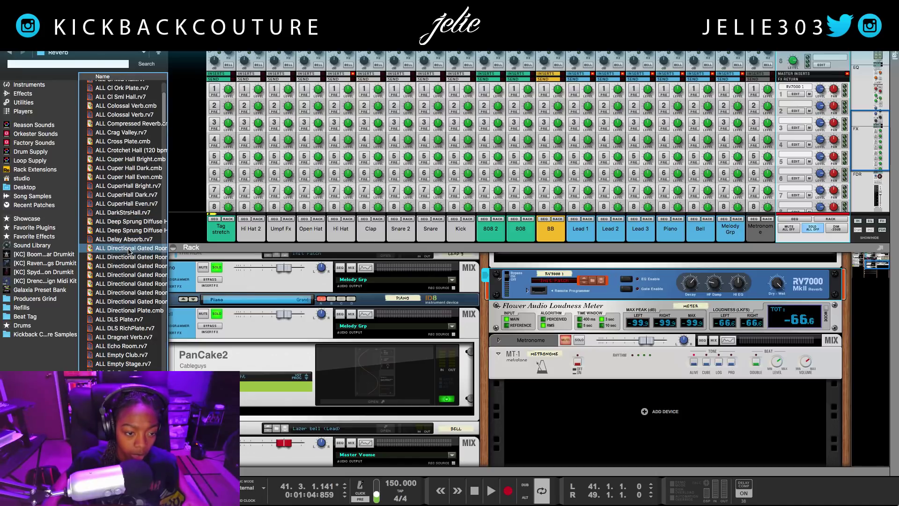
scroll(137, 288, down, 2)
scroll(134, 297, down, 8)
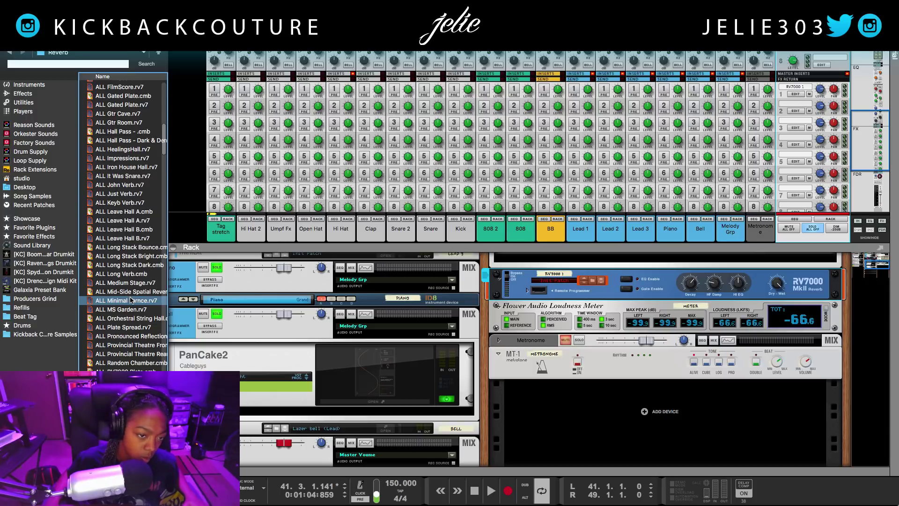
scroll(130, 301, down, 6)
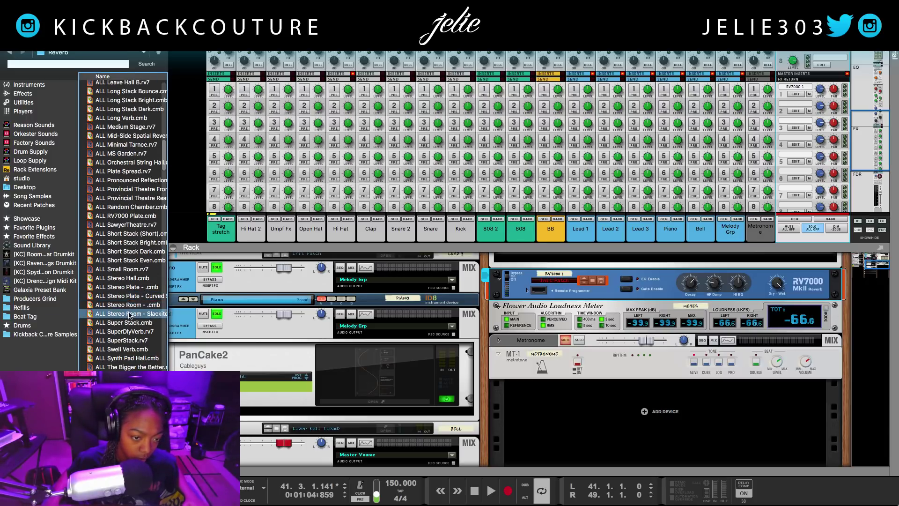
scroll(129, 311, down, 1)
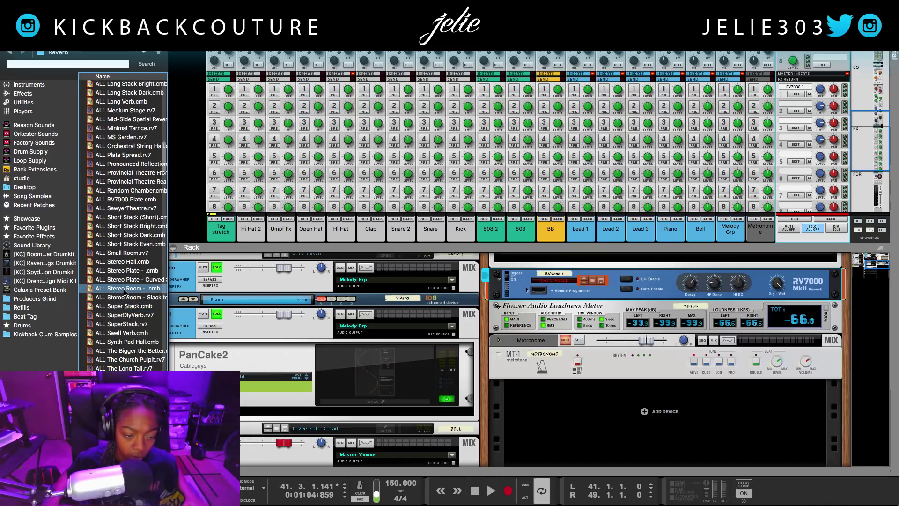
drag(126, 291, 536, 289)
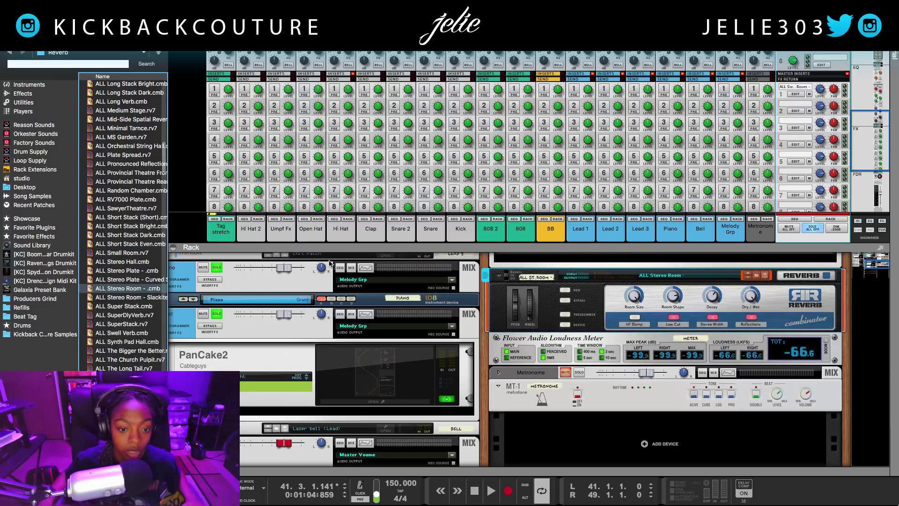
key(F3)
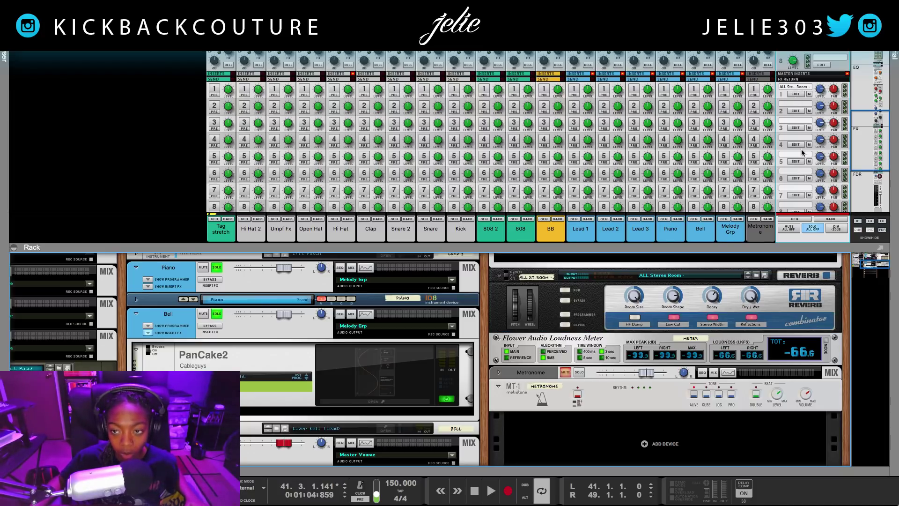
Show the insert section in the mixer again and look over the sends, effect return and faders.
scroll(803, 153, up, 5)
scroll(822, 99, down, 5)
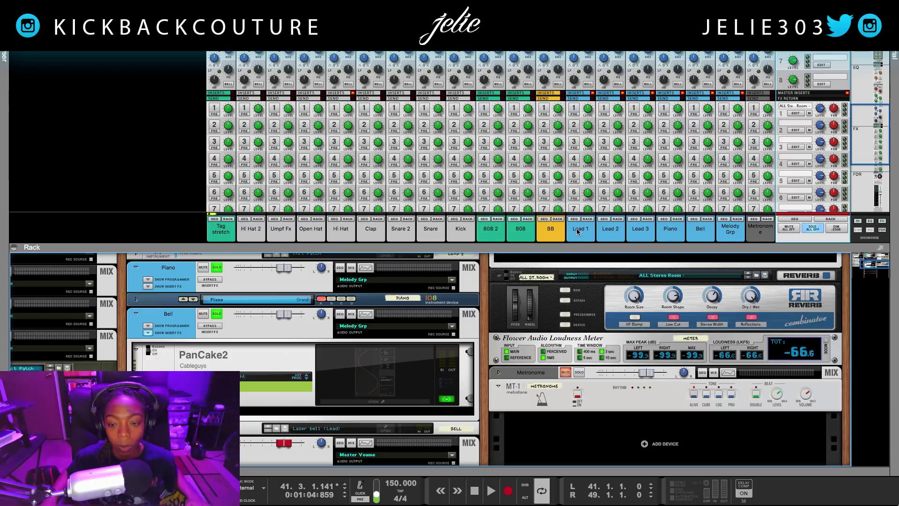
click(860, 230)
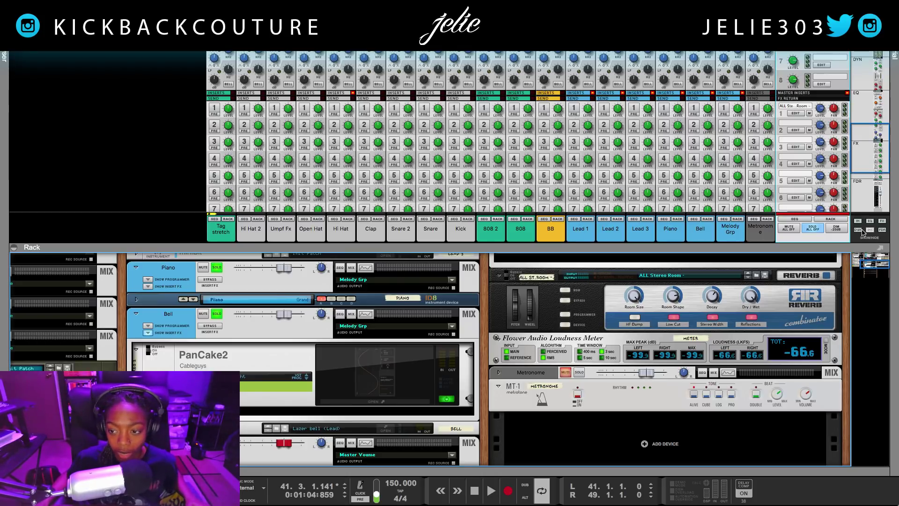
click(870, 230)
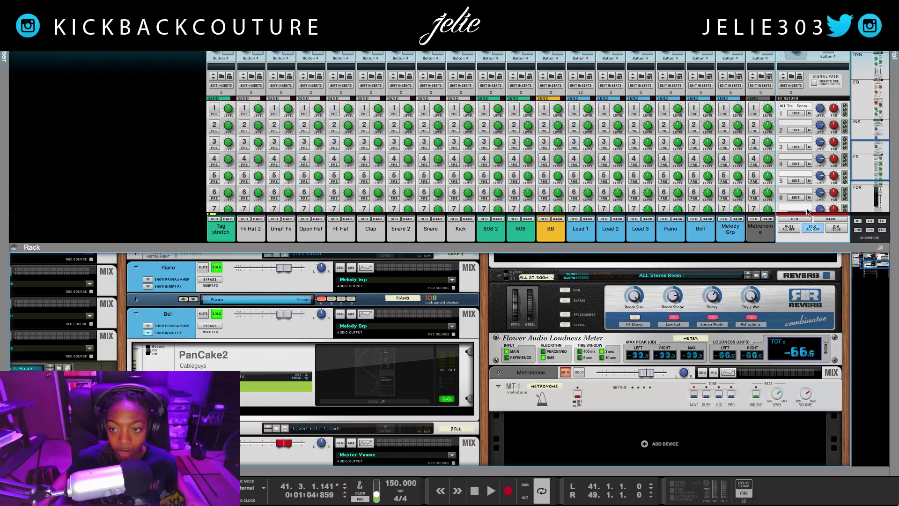
scroll(772, 135, up, 5)
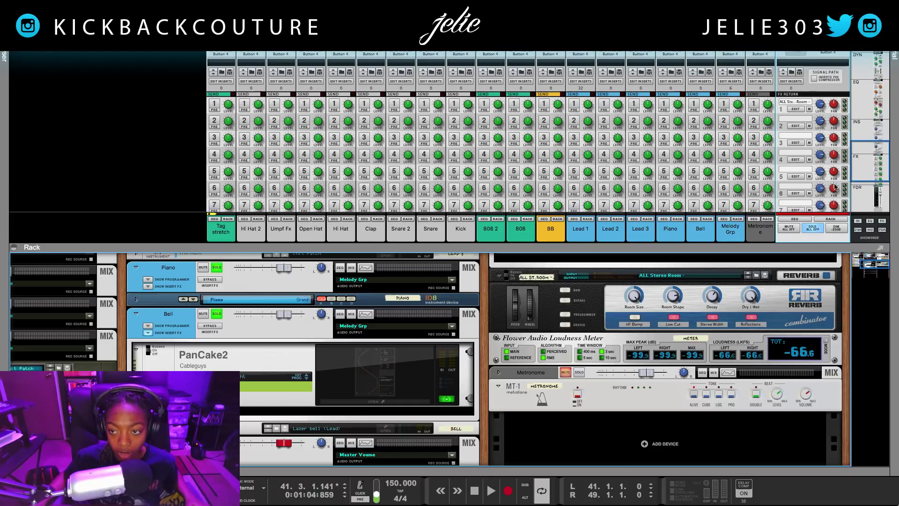
scroll(809, 155, down, 5)
scroll(810, 161, up, 4)
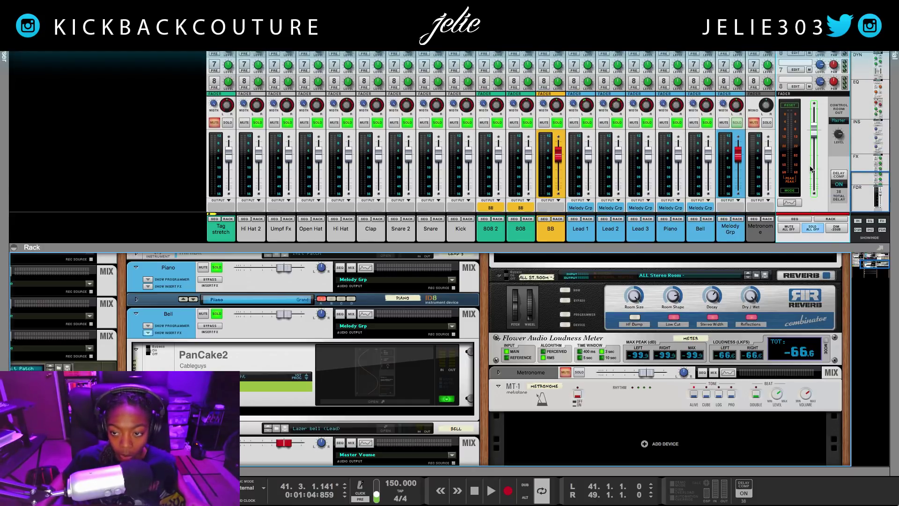
scroll(773, 137, up, 10)
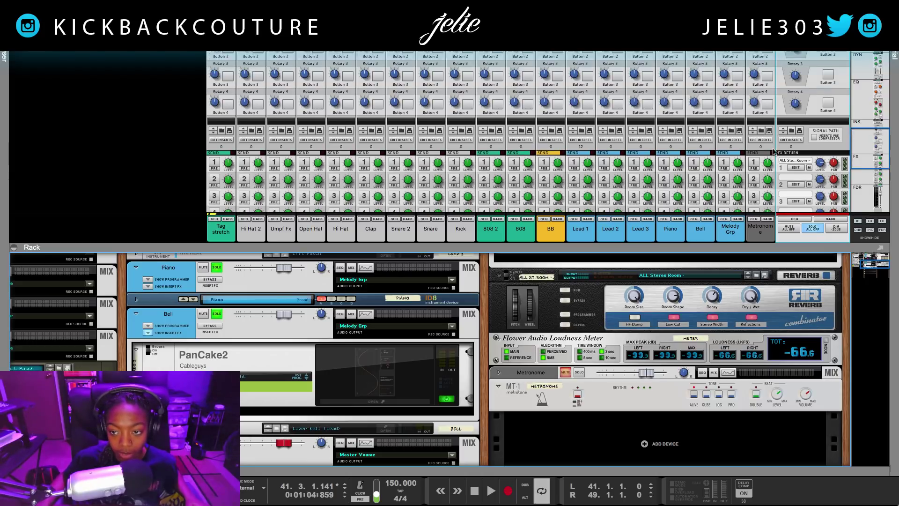
scroll(781, 146, down, 10)
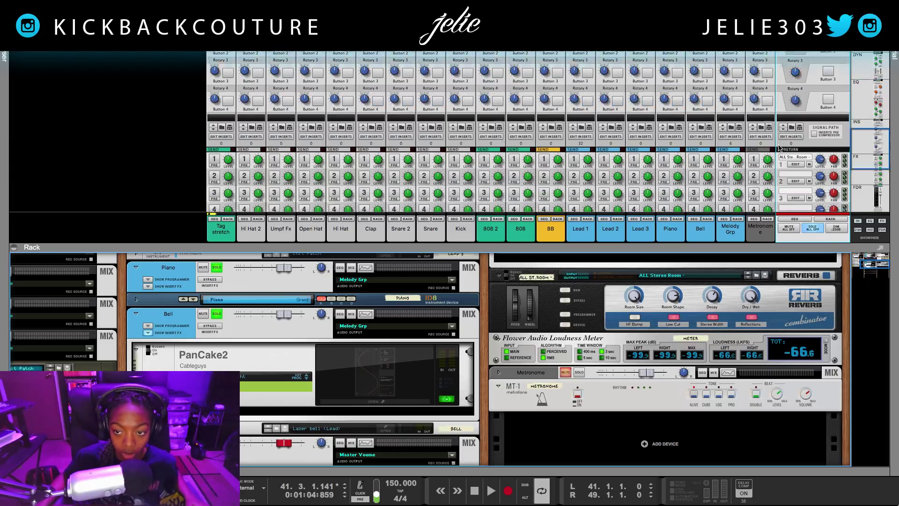
scroll(772, 144, up, 3)
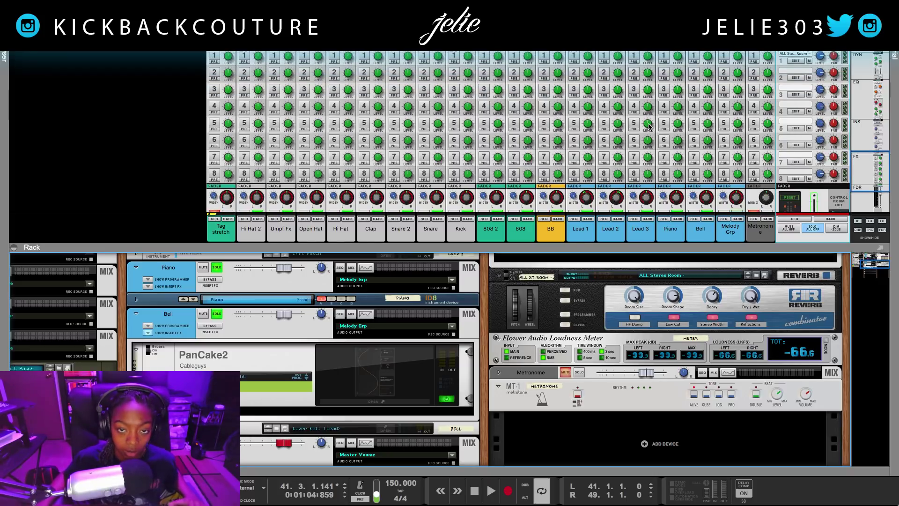
scroll(606, 187, down, 1)
scroll(607, 187, down, 2)
Take Bell, Piano, Lead 3 and Lead 2 out of the soloed channels and enlarge the mixer over the rack.
click(707, 164)
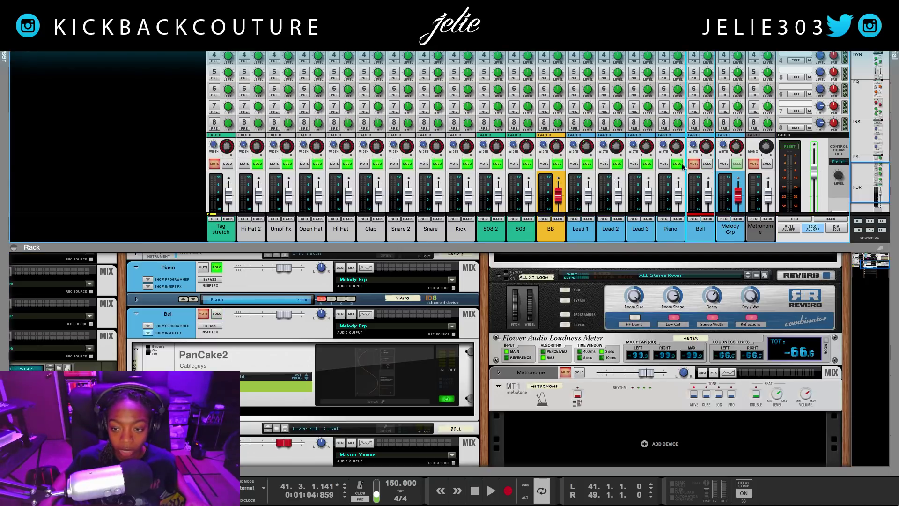
click(677, 164)
click(647, 164)
click(617, 164)
drag(614, 245, 599, 460)
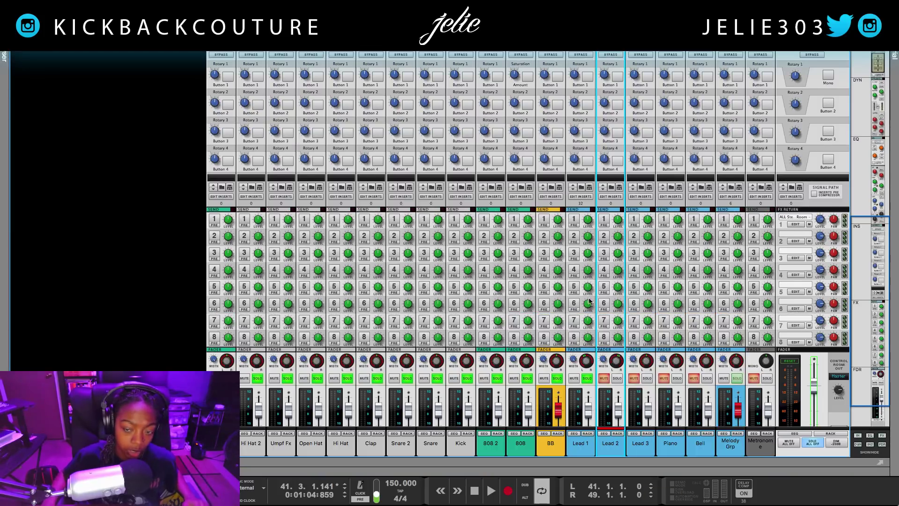
scroll(587, 295, down, 2)
Start playback, turn on send 1 for Lead 1, and raise its send level to about 6.23 dB.
key(space)
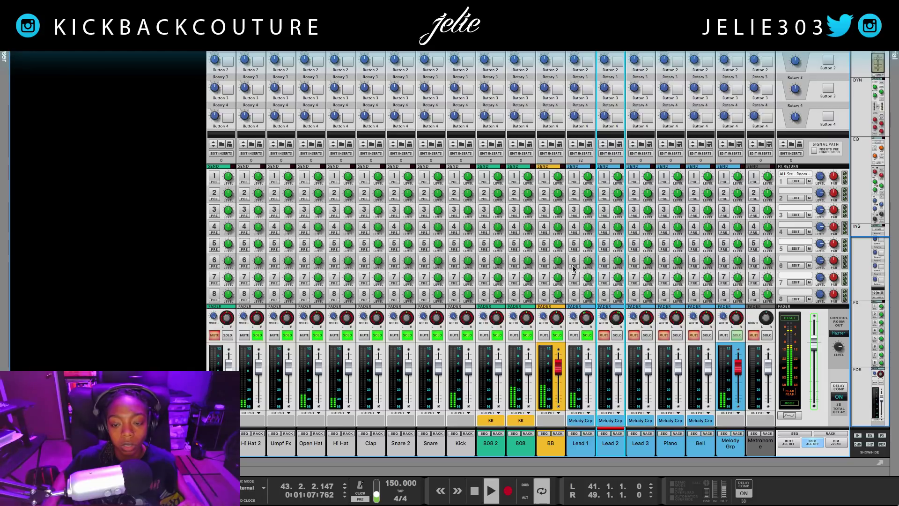
click(576, 175)
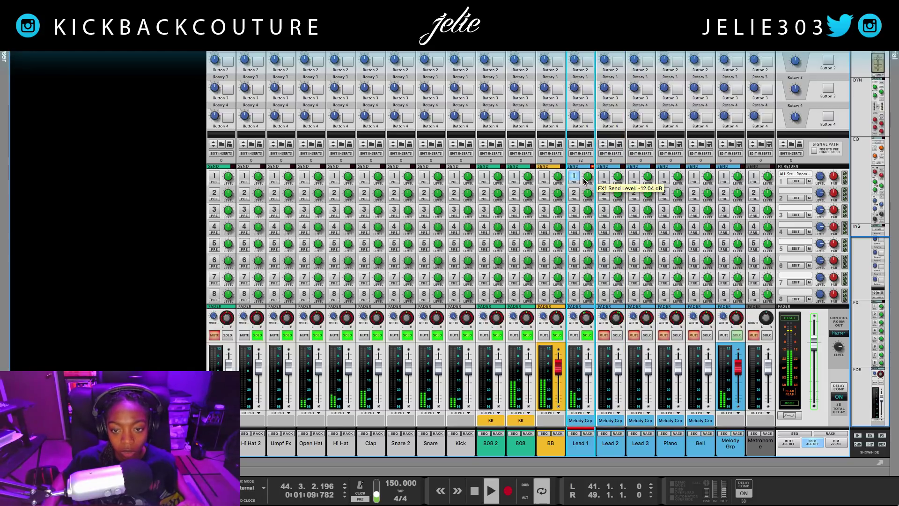
drag(588, 176, 587, 150)
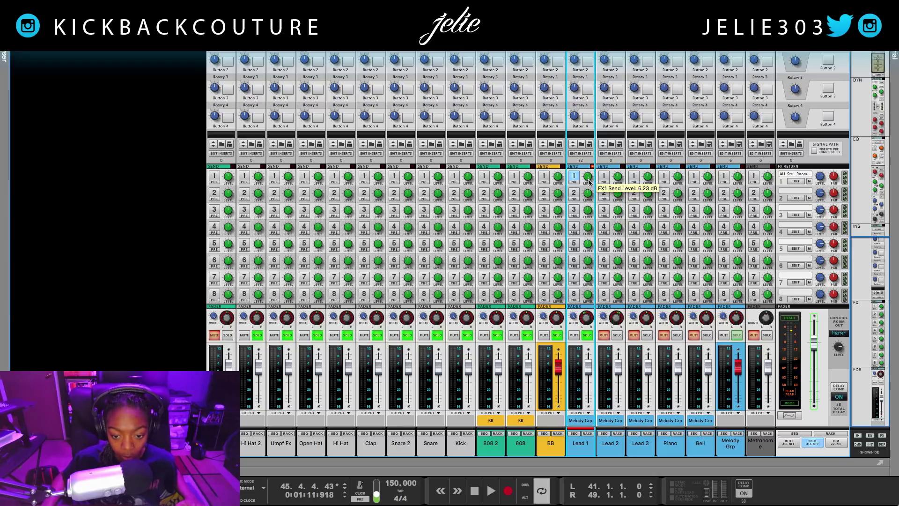
Replay the loop and fine-tune the level of send 1 on the Lead 1 channel.
key(space)
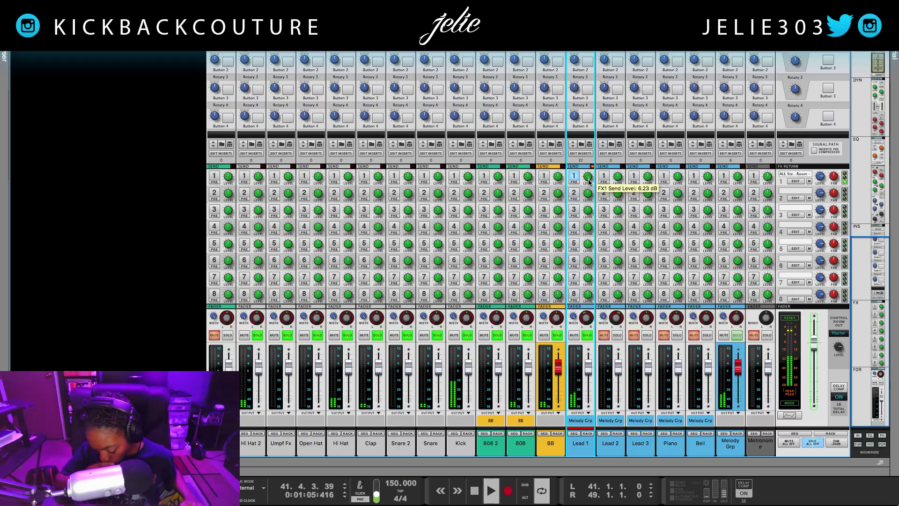
drag(589, 180, 583, 196)
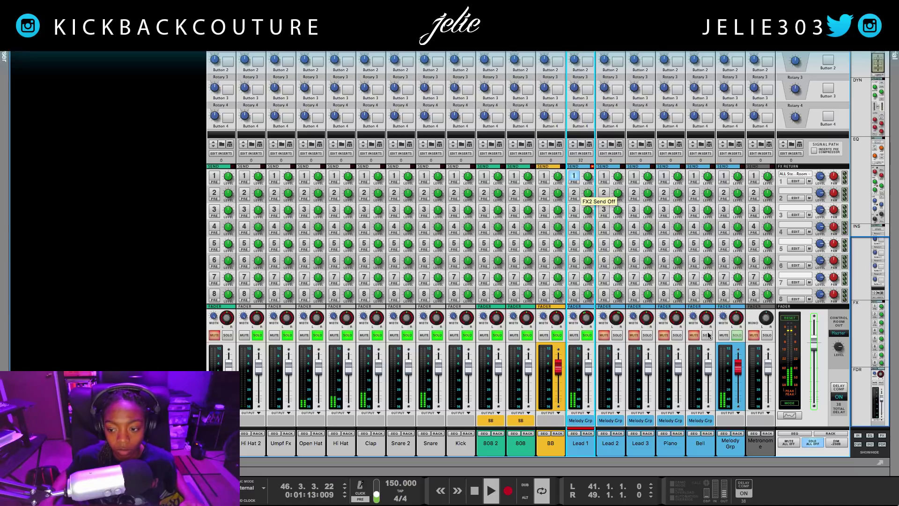
Show the mixer's input and send sections with dynamics and inserts hidden, and set Lead 1's input gain to about -10.86 dB.
click(883, 437)
click(882, 437)
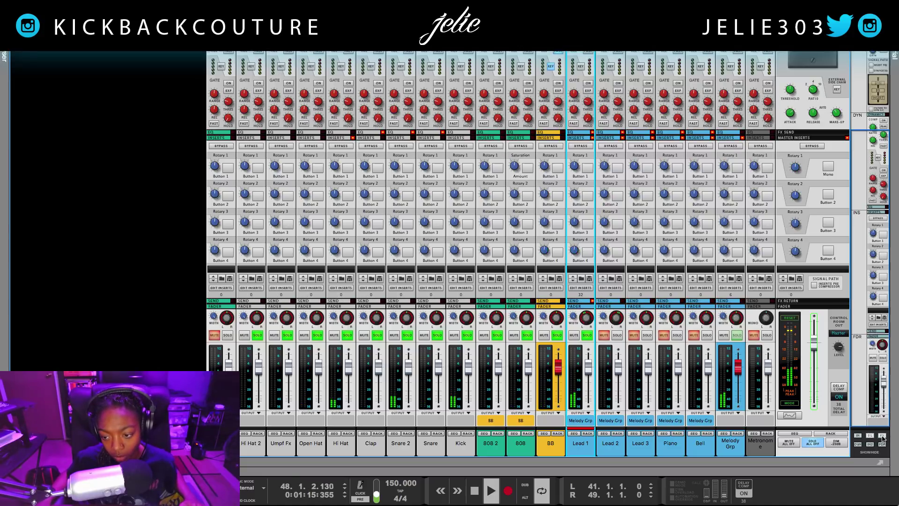
click(859, 446)
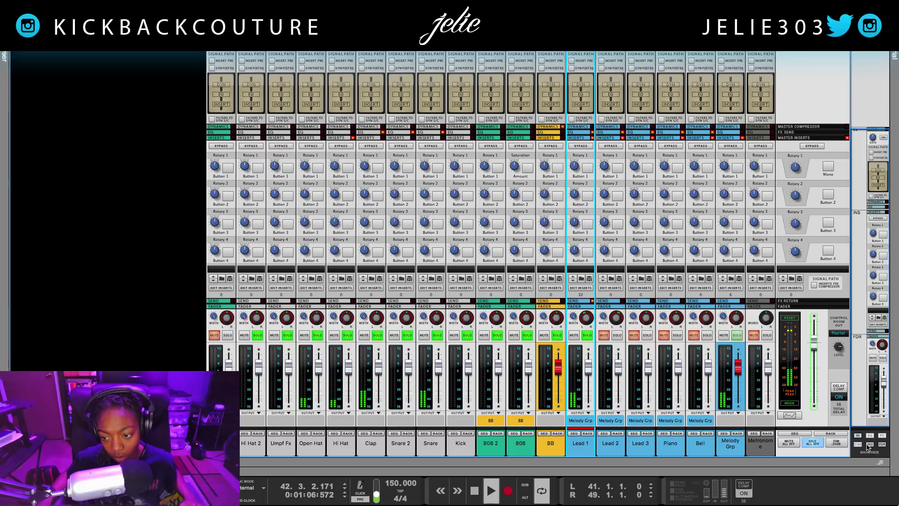
click(869, 444)
click(882, 436)
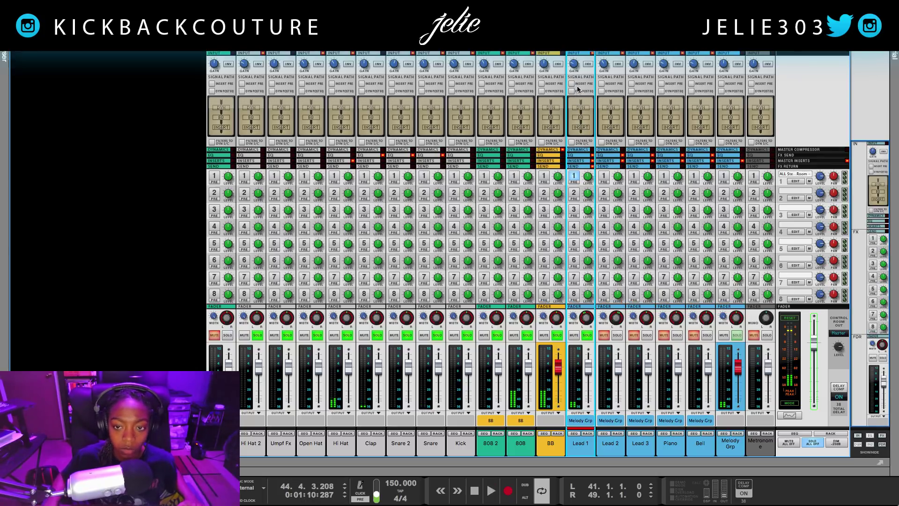
mouse_move(575, 68)
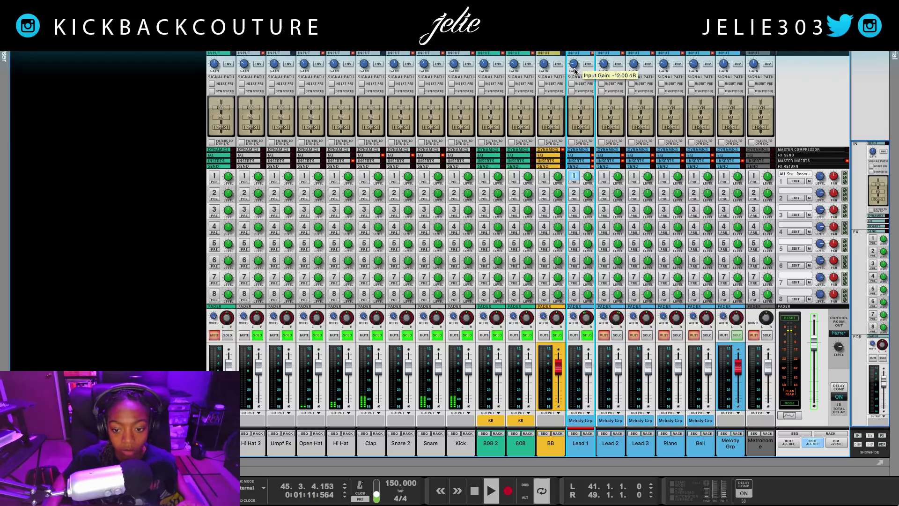
drag(575, 70, 574, 68)
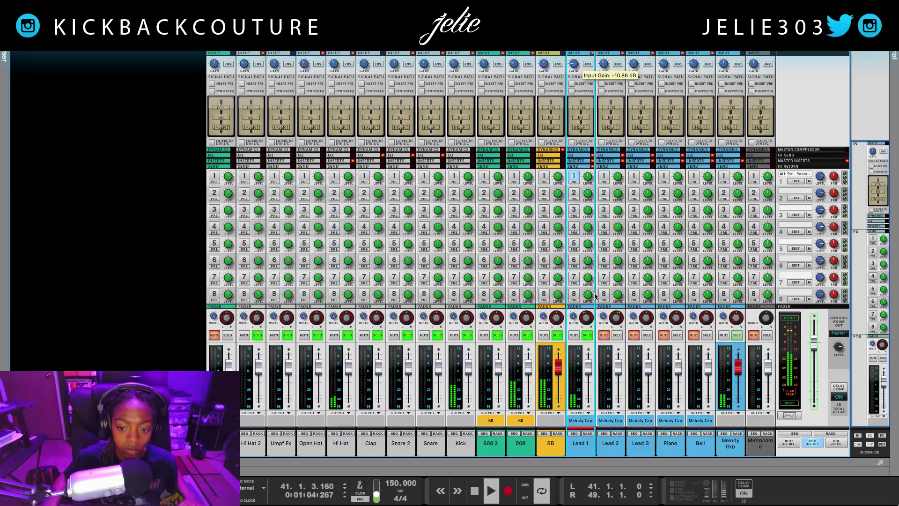
Solo Lead 3 without Lead 2, turn on send 1 for Lead 3, and stop playback.
click(617, 335)
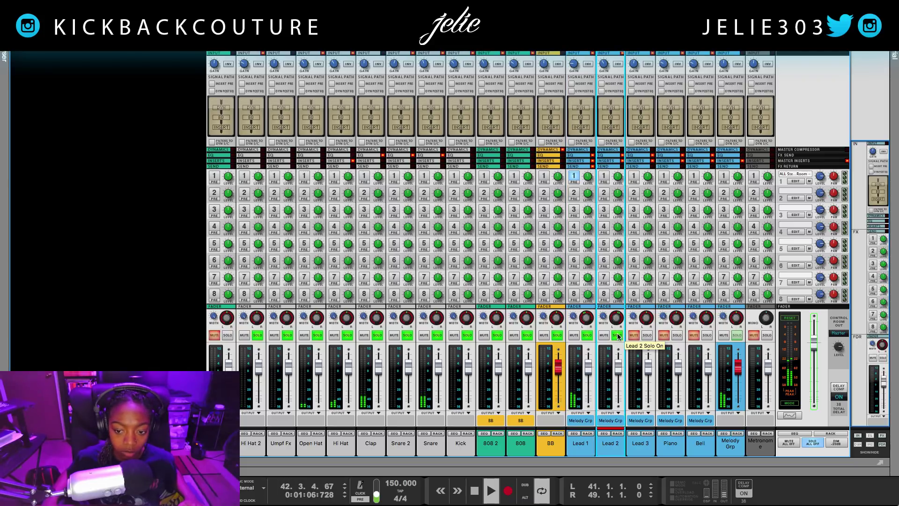
click(646, 335)
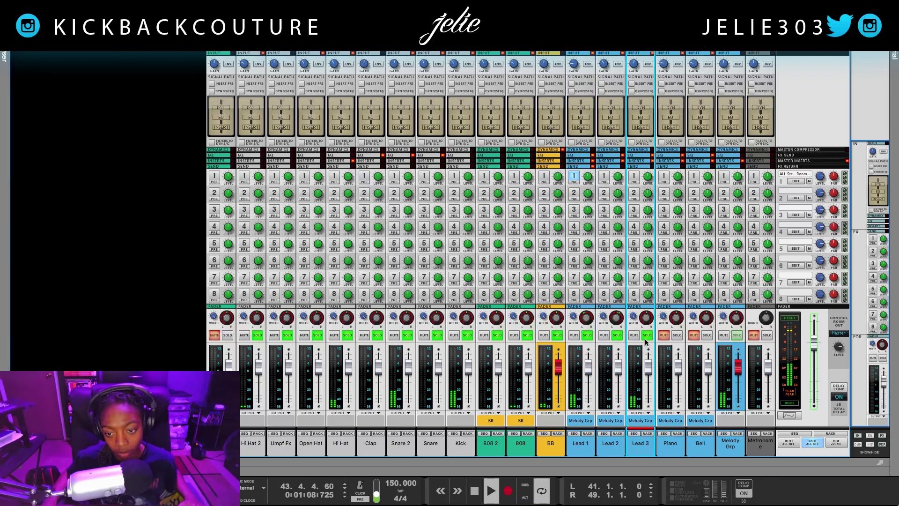
click(618, 335)
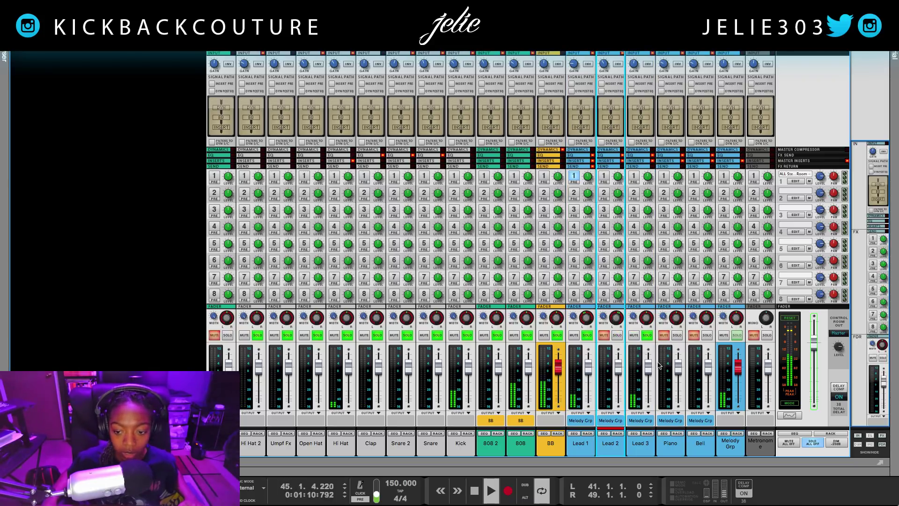
click(635, 176)
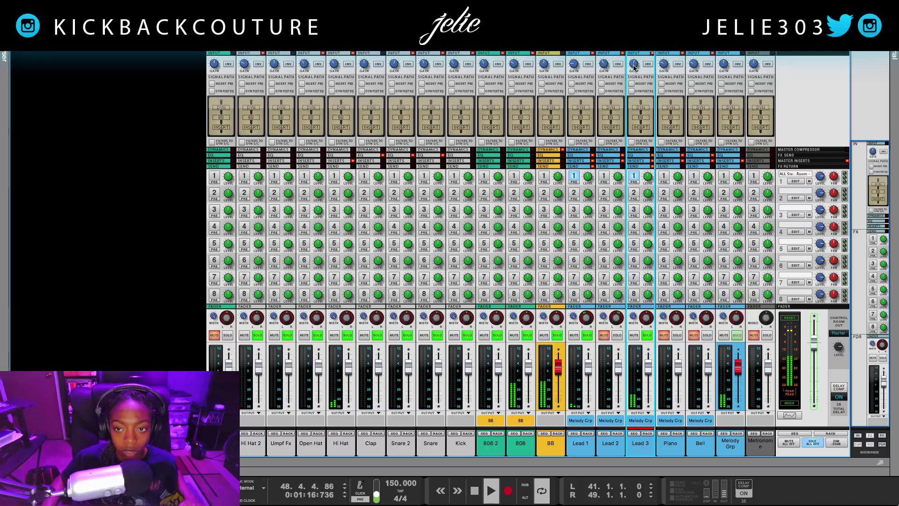
scroll(634, 70, down, 4)
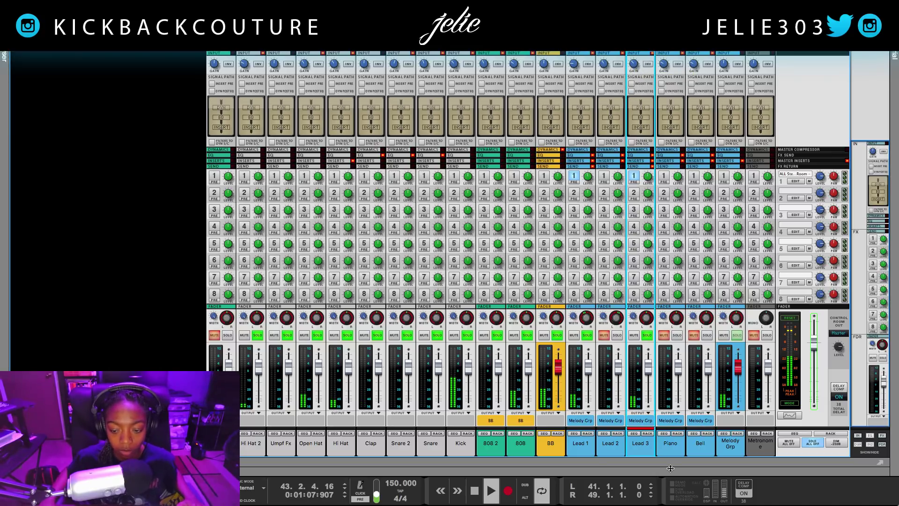
key(space)
Reveal the sequencer, set the loop to Lead 1's clip at bars 33 to 41, and start playback.
drag(667, 469, 664, 312)
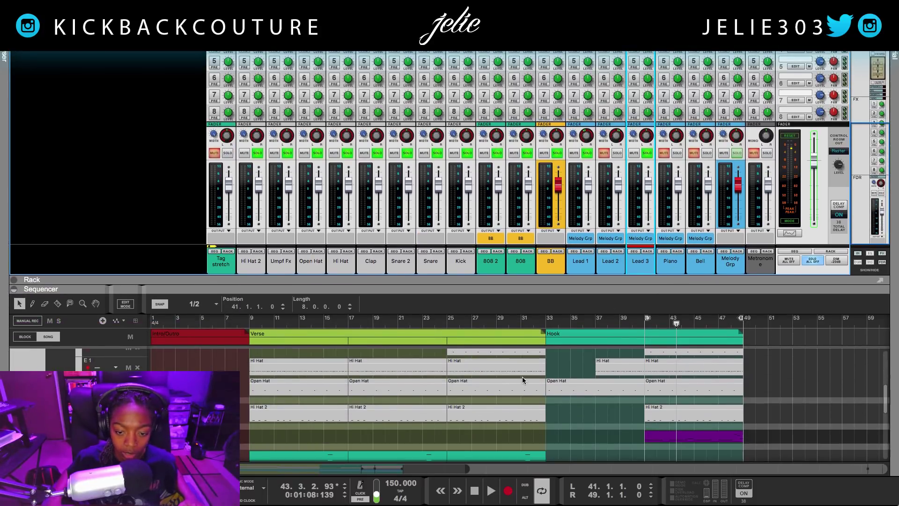
scroll(522, 377, down, 10)
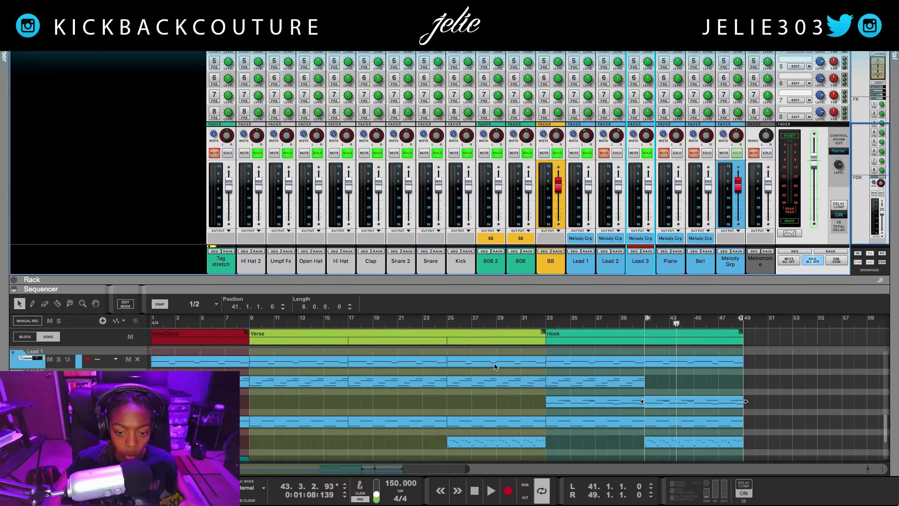
right_click(565, 366)
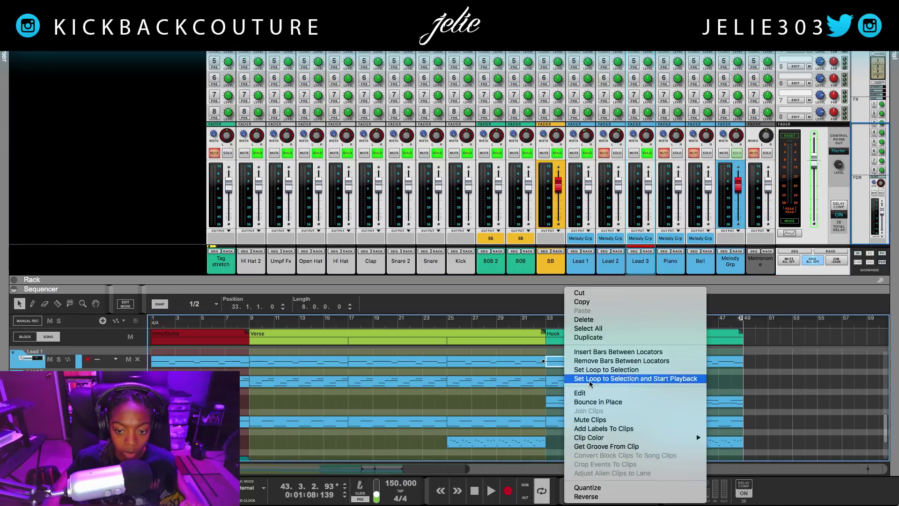
click(615, 377)
Enlarge the mixer over the sequencer, solo Lead 2 and turn on its send 1.
drag(620, 284, 615, 337)
click(617, 336)
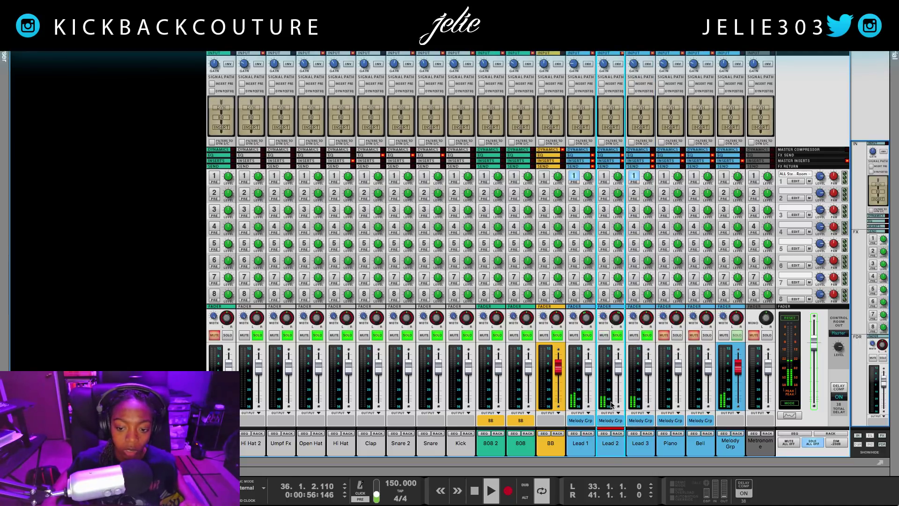
click(589, 447)
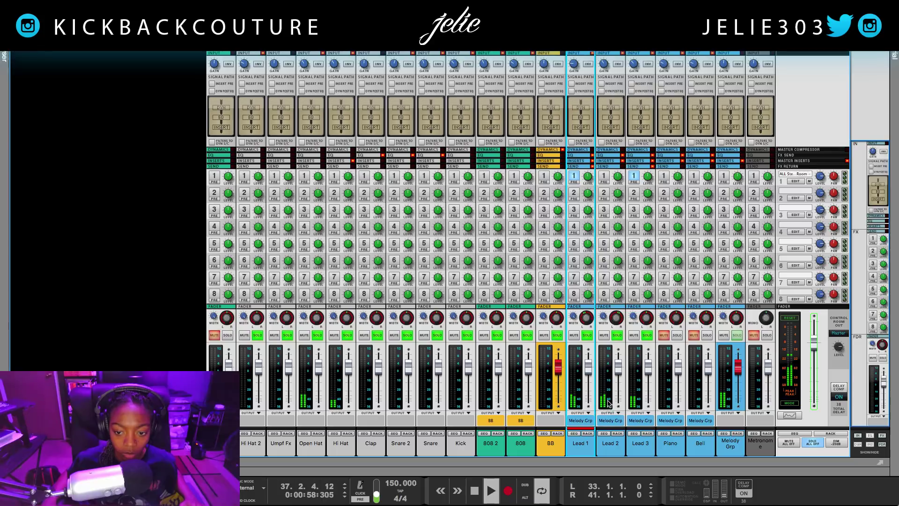
click(604, 176)
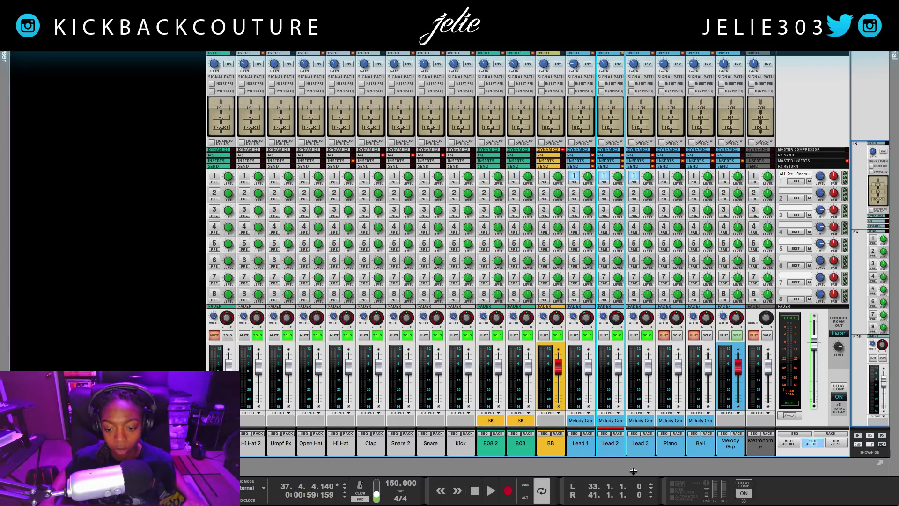
Compare the Lead 1 and Lead 2 clips across both halves of the hook in the sequencer, and return to the mixer.
key(F3)
click(649, 323)
click(604, 321)
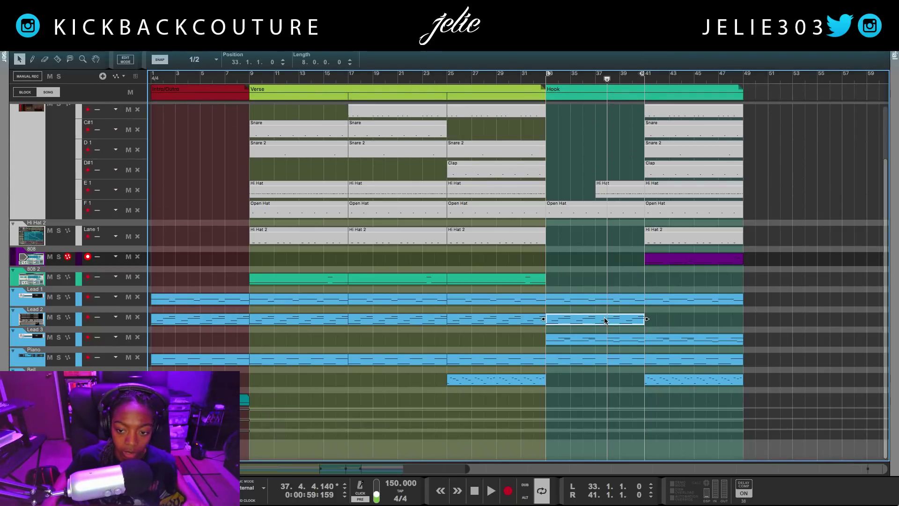
click(688, 302)
click(684, 319)
click(673, 301)
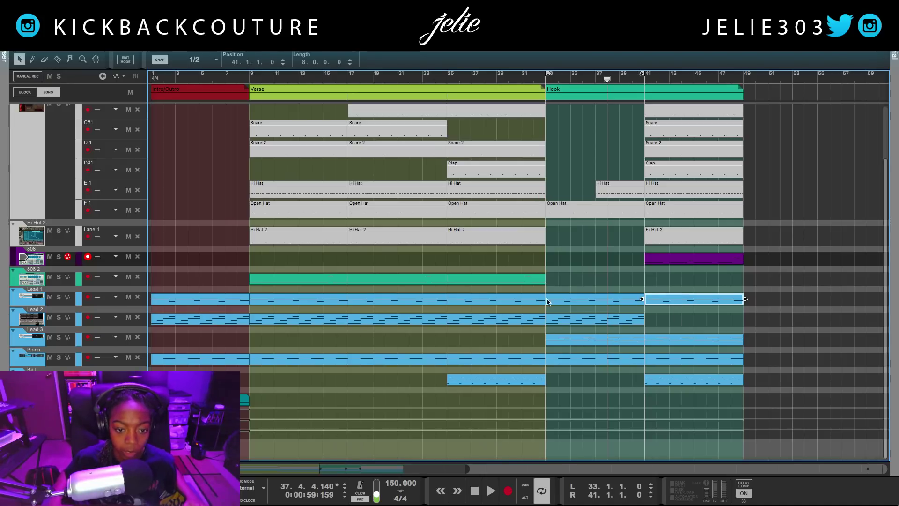
click(681, 318)
click(669, 300)
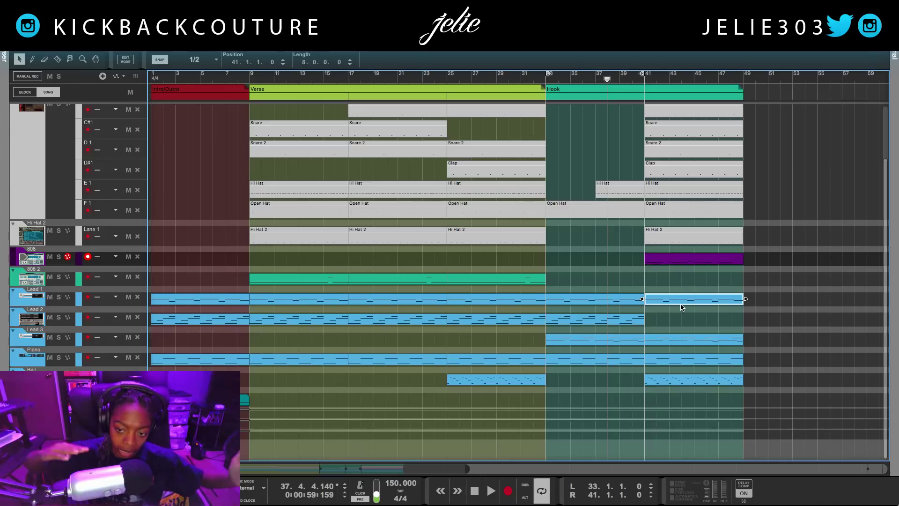
drag(662, 52, 600, 311)
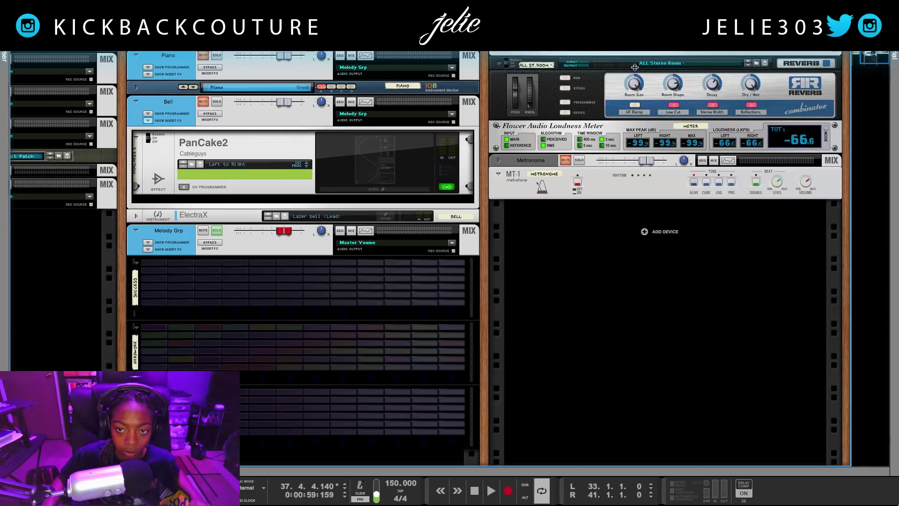
key(F5)
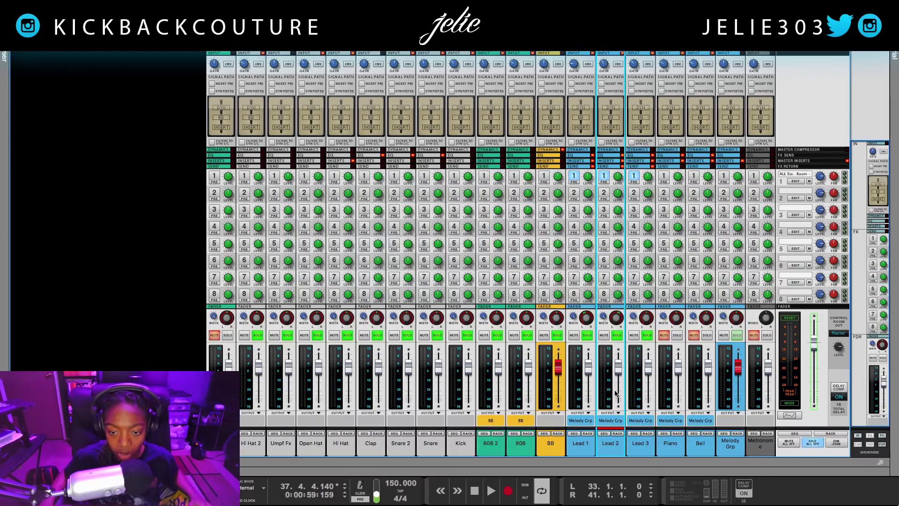
Try automating Lead 2's pan with a clip over bars 41 to 49 and a point of value 0 at bar 41.
right_click(617, 320)
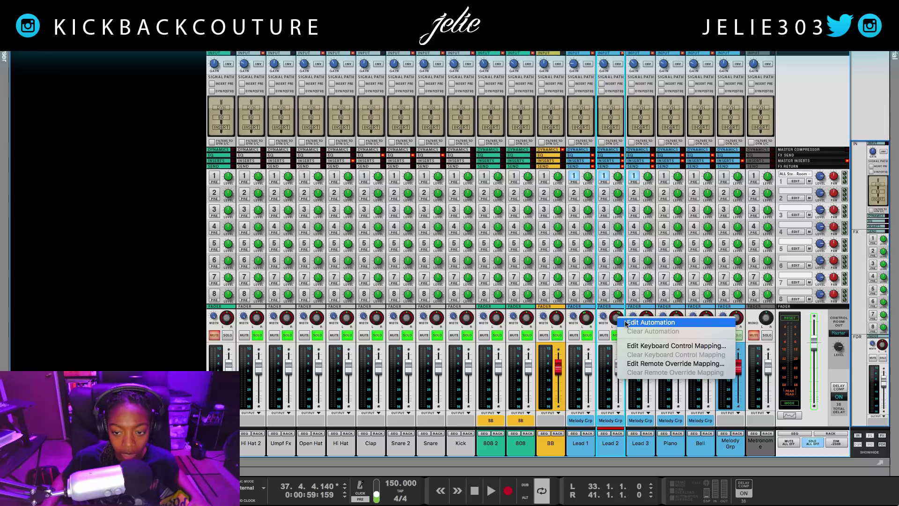
click(650, 322)
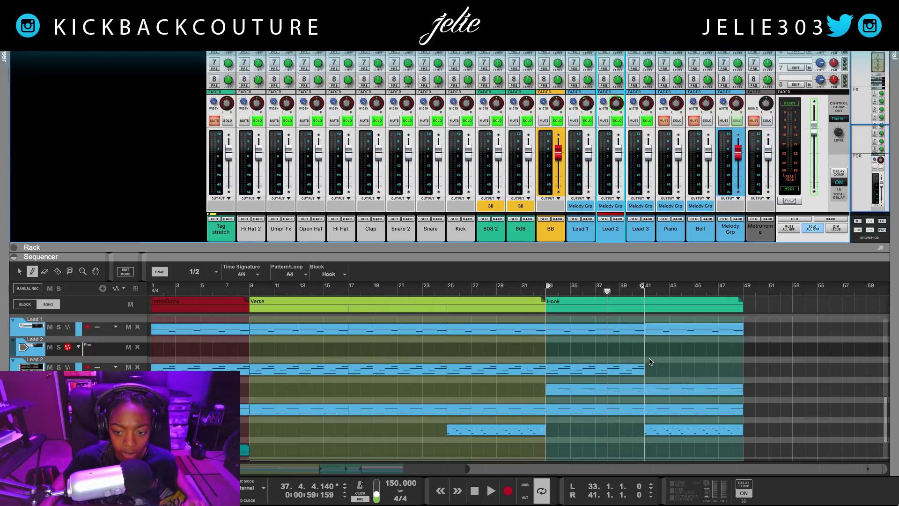
drag(647, 346, 743, 345)
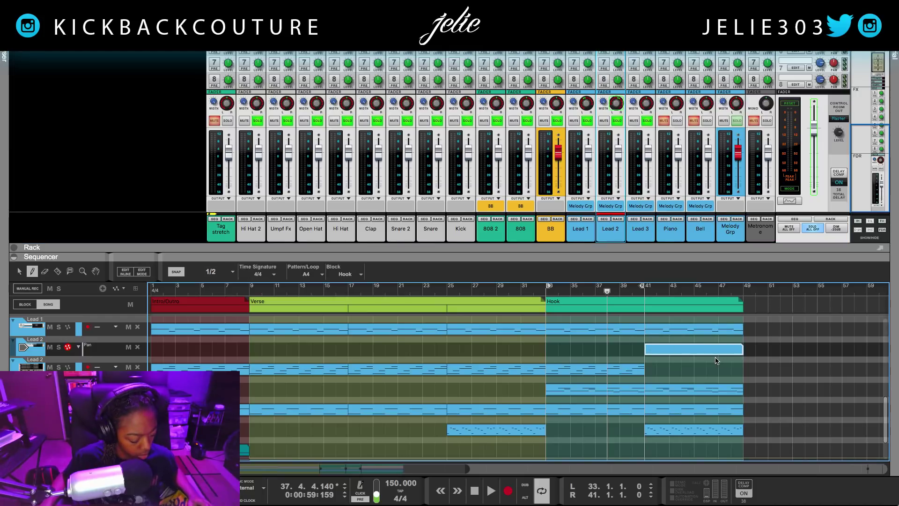
key(q)
click(694, 353)
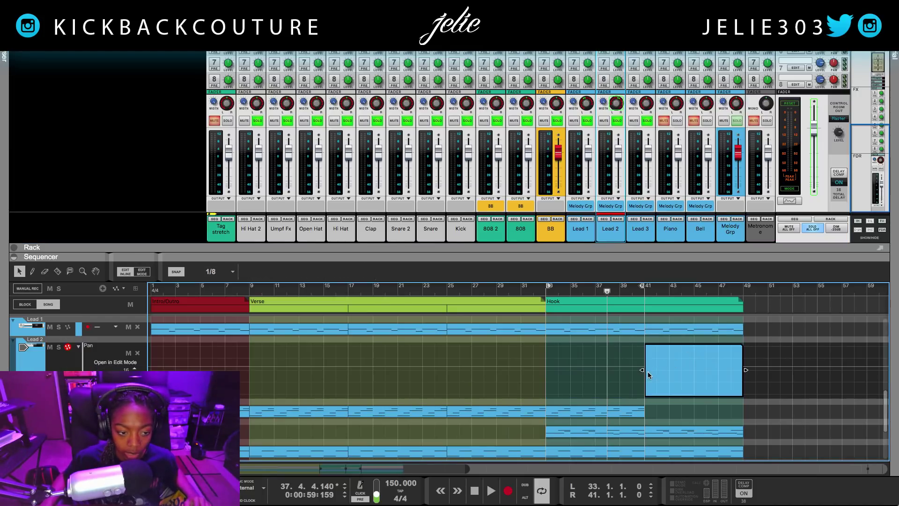
key(w)
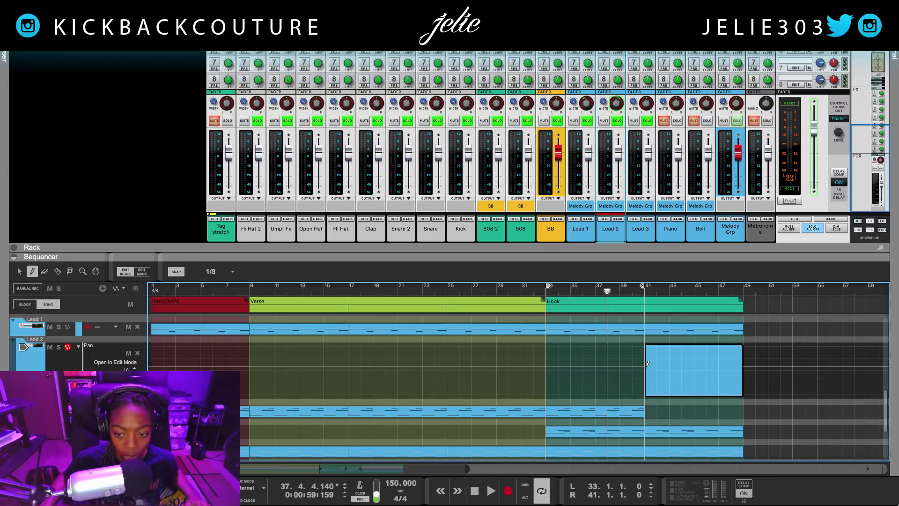
click(645, 366)
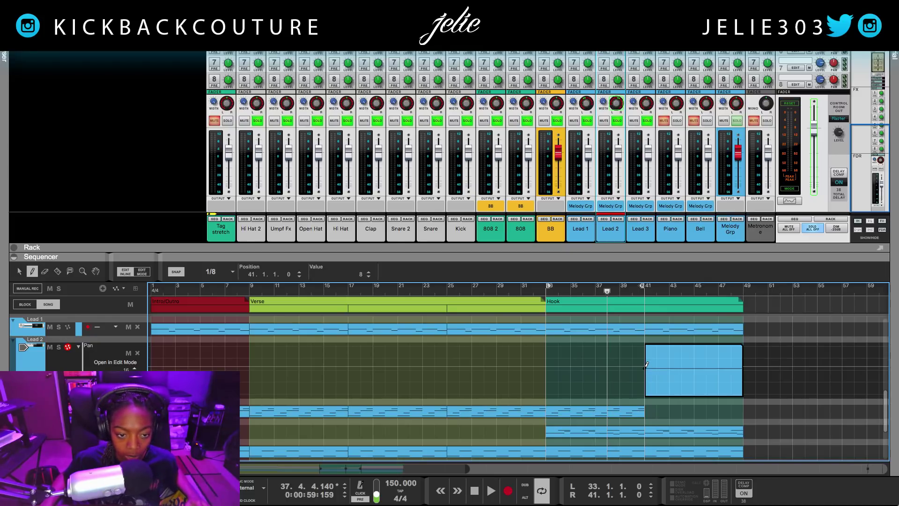
click(369, 276)
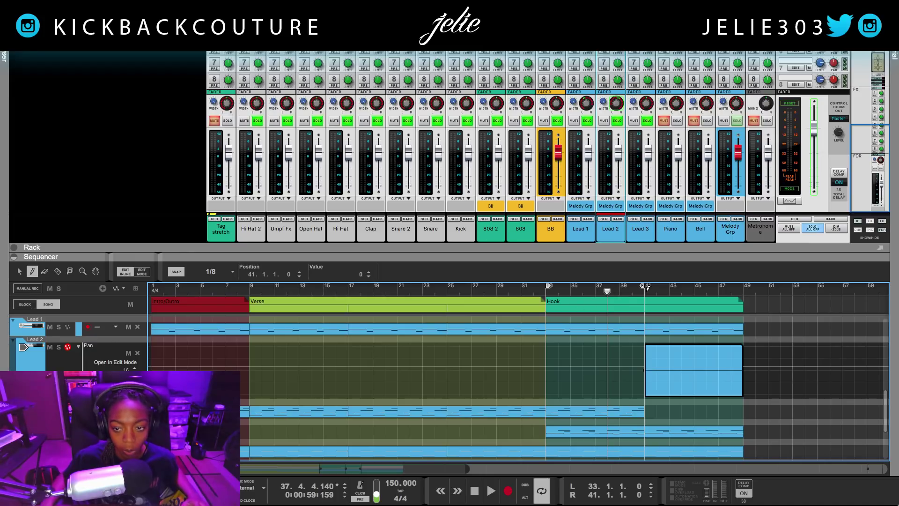
Try clearing all solos and soloing the leads individually, and undo back through the Lead 2 pan automation.
click(813, 230)
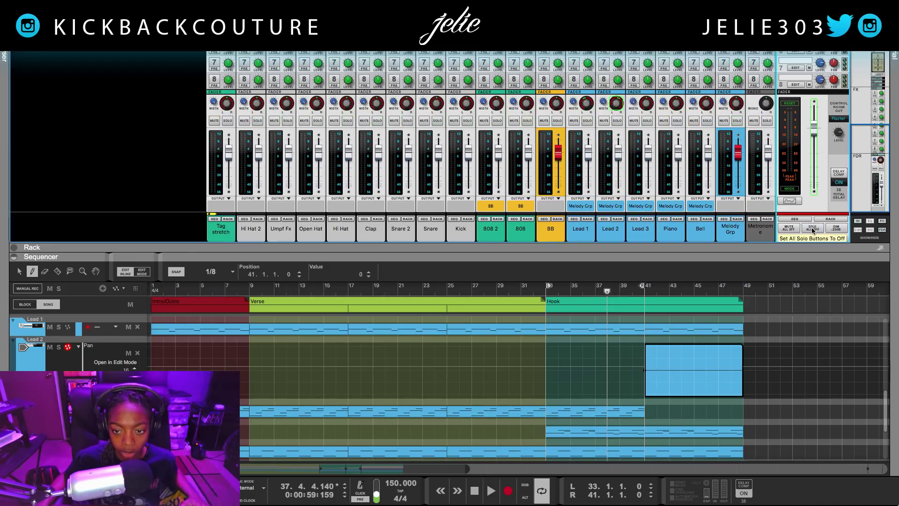
click(588, 120)
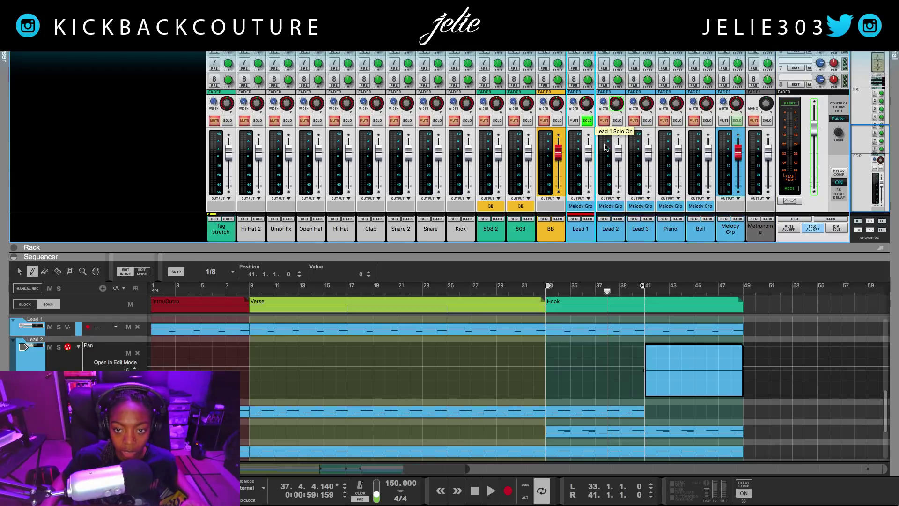
click(591, 122)
click(617, 122)
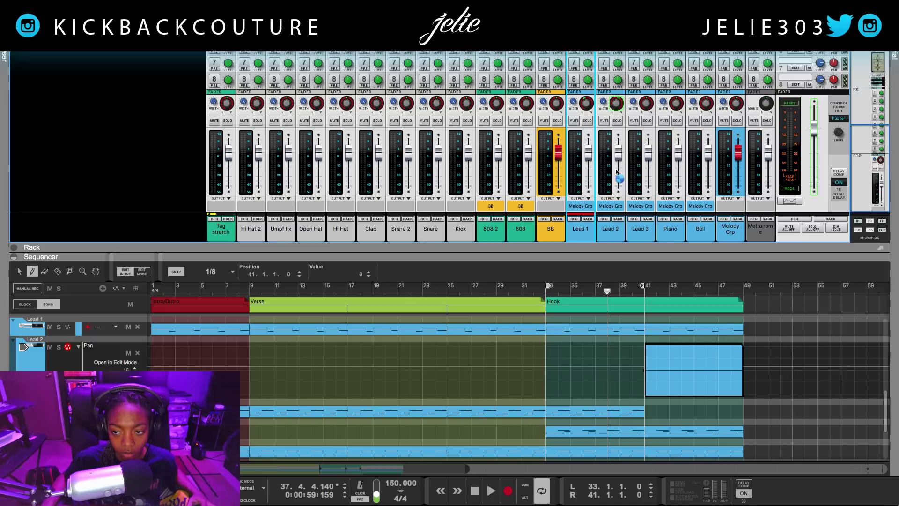
click(616, 172)
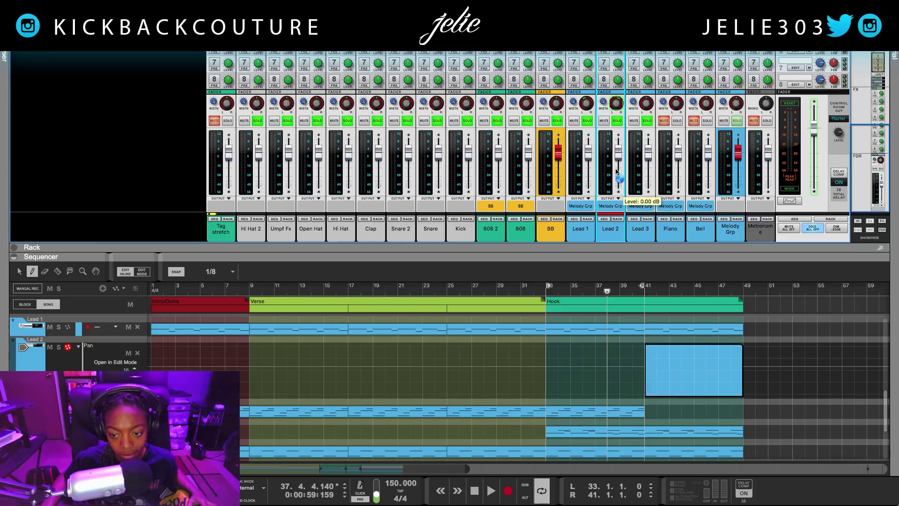
key(ctrl+z)
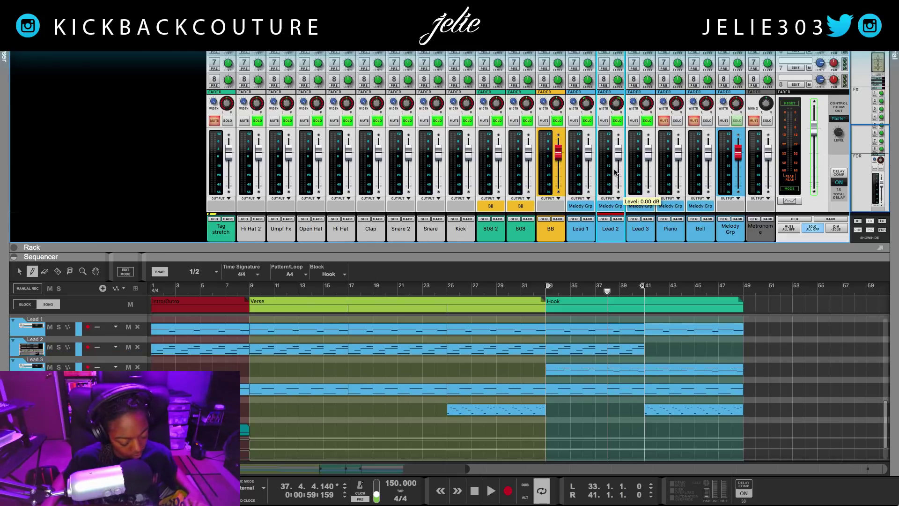
Create a pan automation lane for Lead 1, draw a clip over bars 41 to 49 and open it for editing.
click(594, 144)
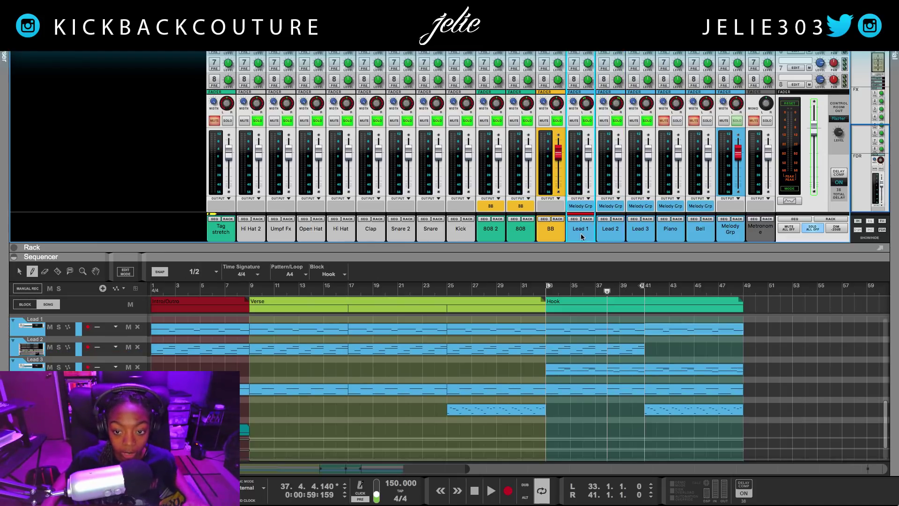
right_click(586, 107)
click(618, 108)
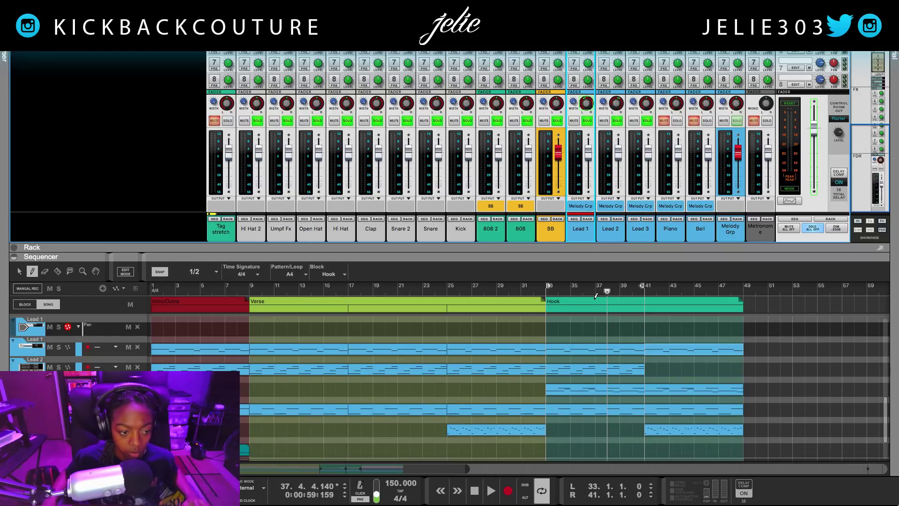
scroll(657, 347, up, 1)
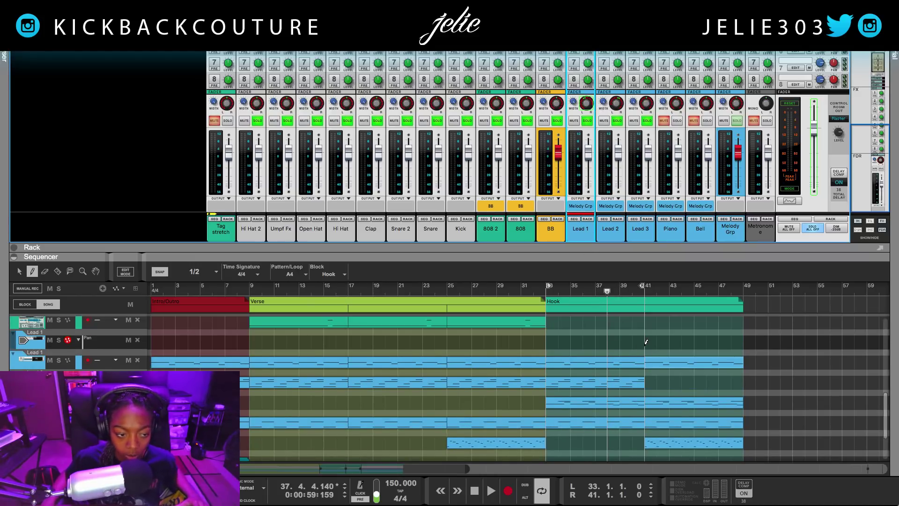
drag(647, 342, 728, 340)
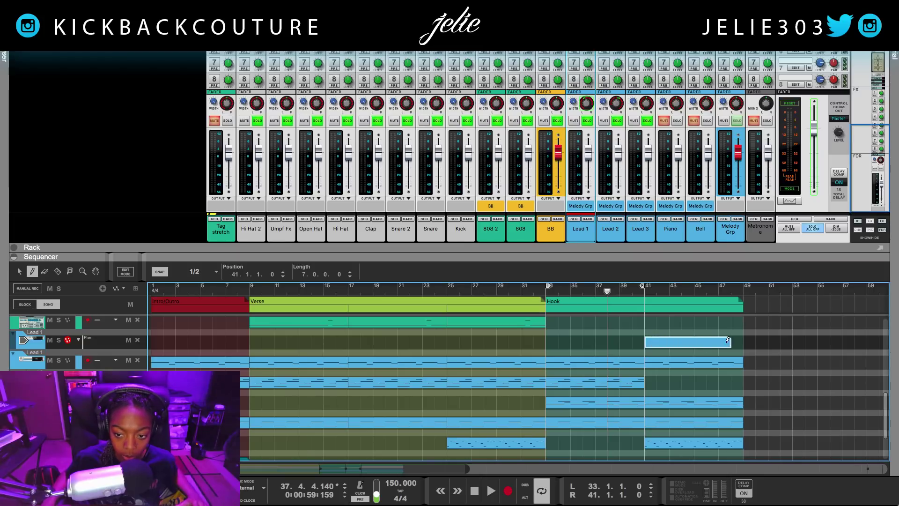
key(q)
double_click(715, 345)
key(w)
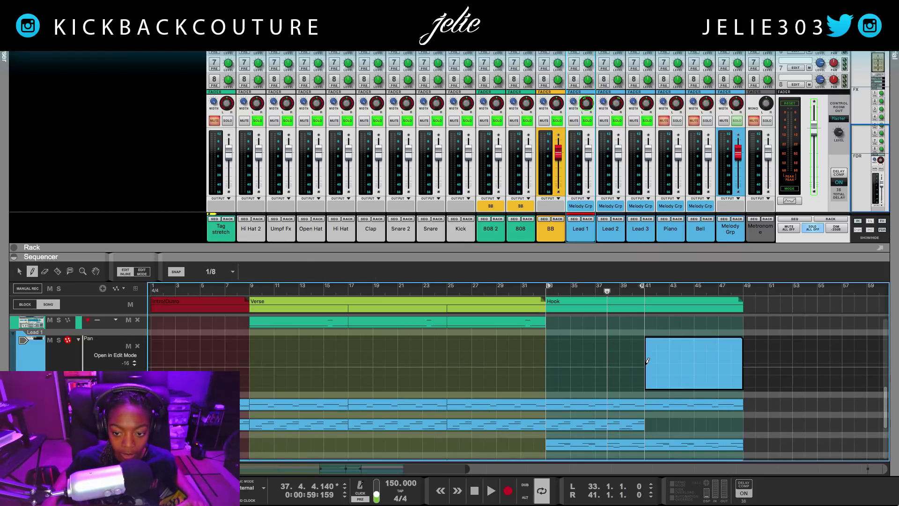
Add a pan automation point at bar 41 with value 0 in Lead 1's clip, and close the clip.
click(647, 363)
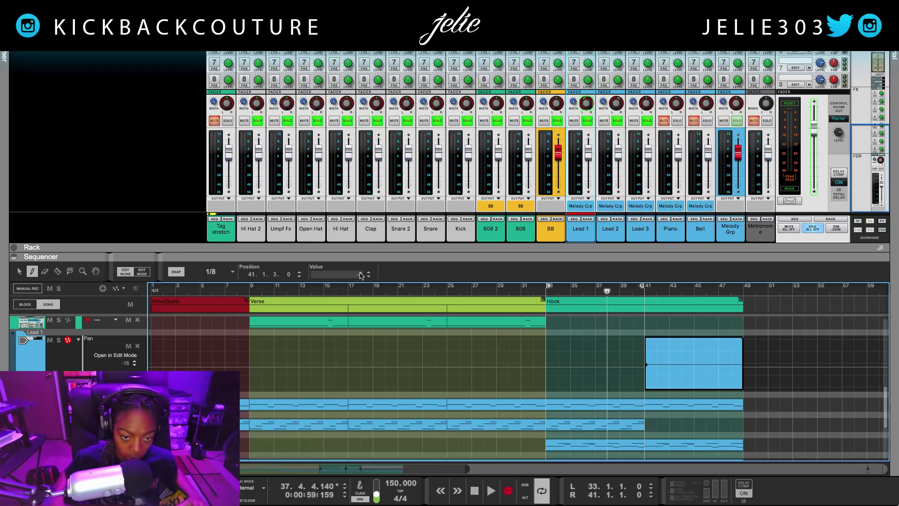
click(274, 279)
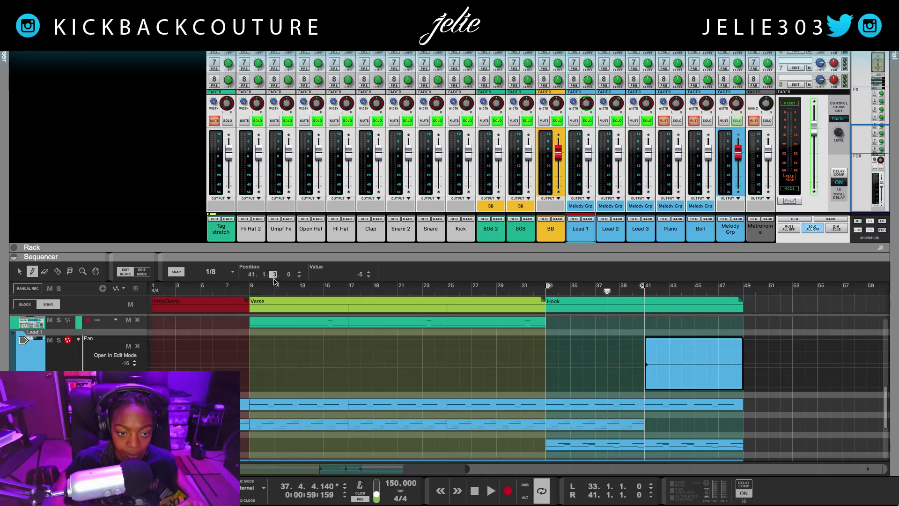
key(Return)
click(368, 272)
click(368, 272)
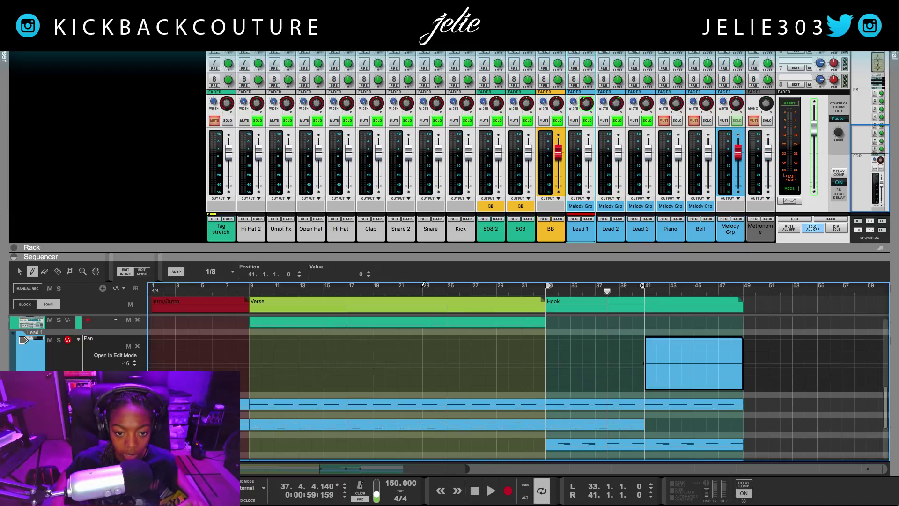
key(q)
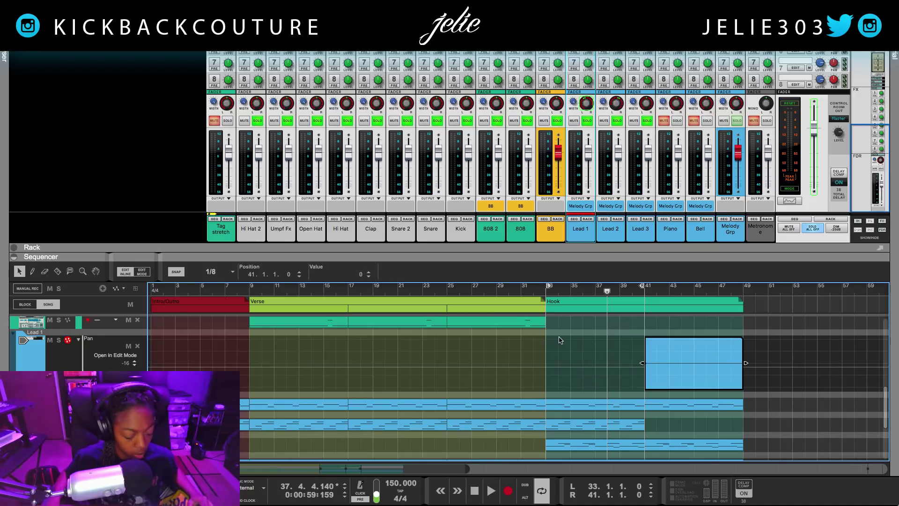
click(673, 324)
Switch looping off, solo only Lead 1 and play from bar 39 past bar 41 to check the pan automation.
click(644, 292)
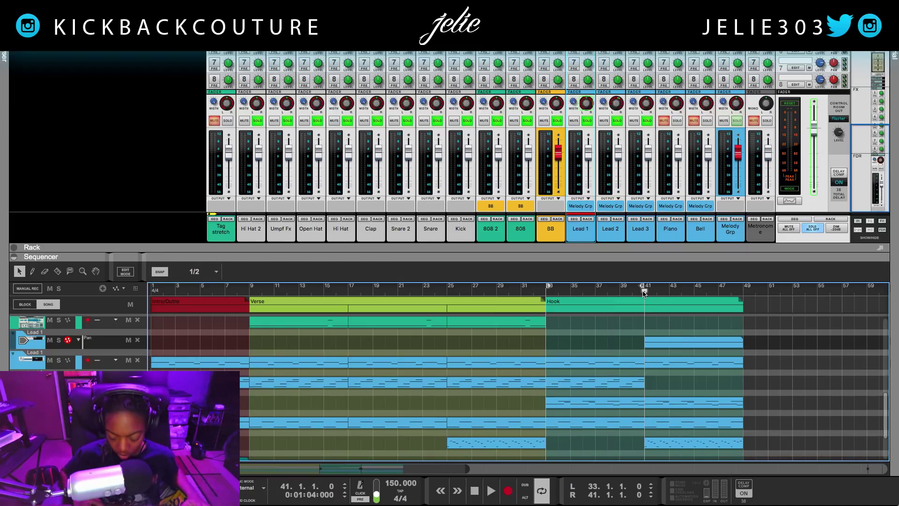
click(632, 292)
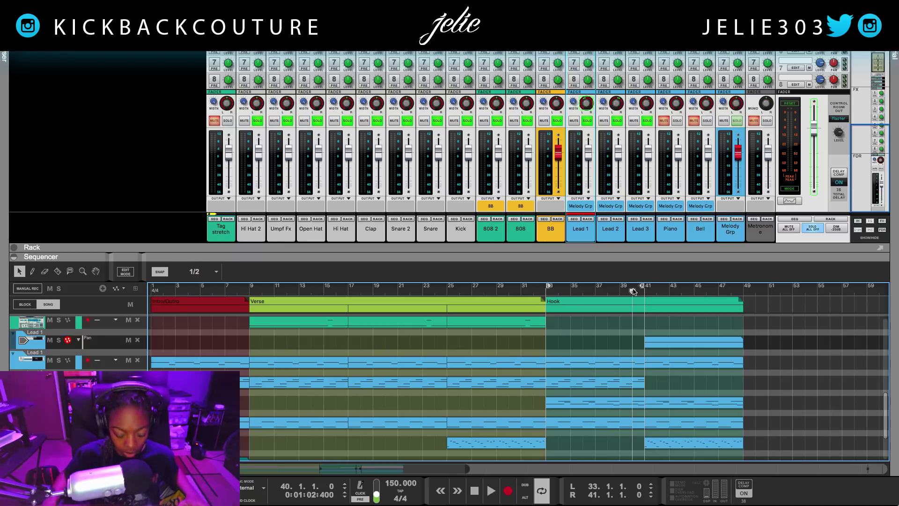
key(l)
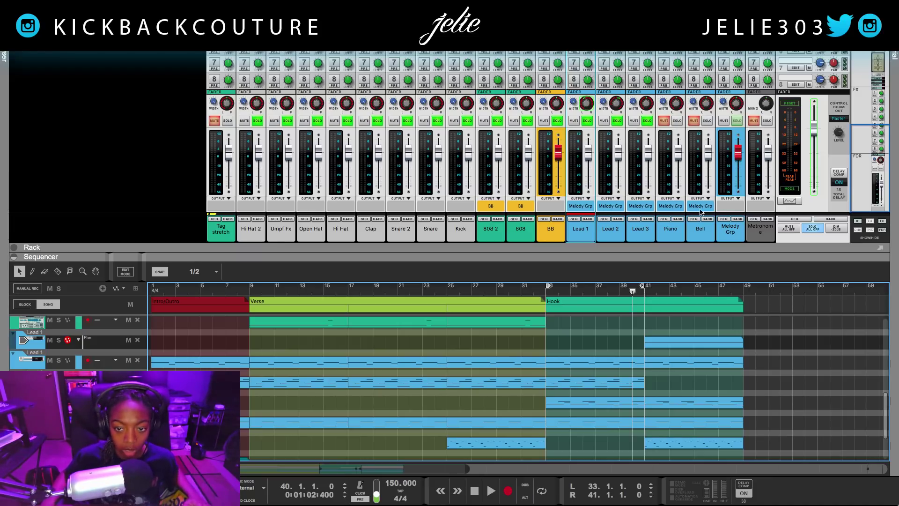
click(813, 228)
click(588, 122)
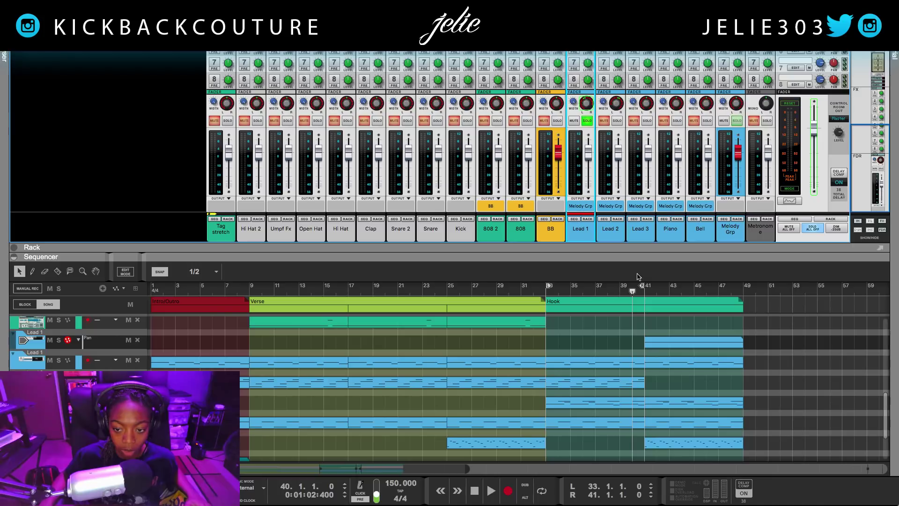
click(620, 291)
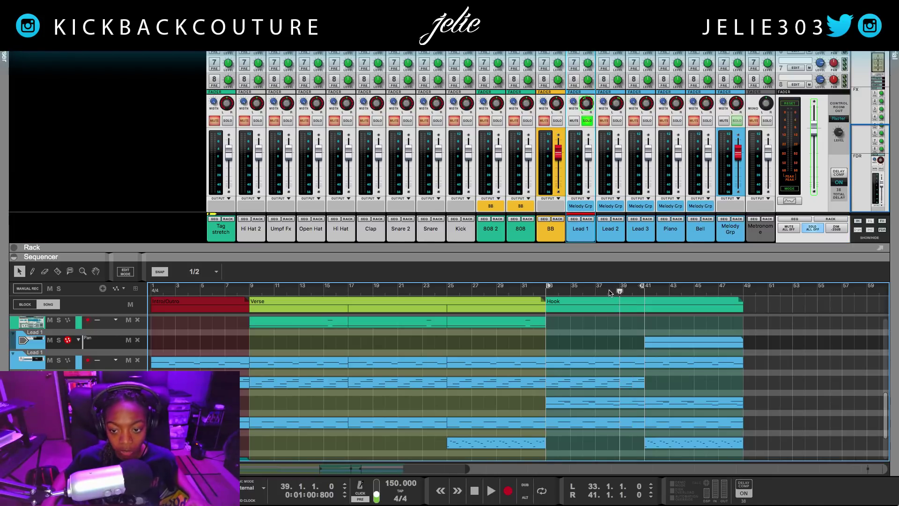
key(space)
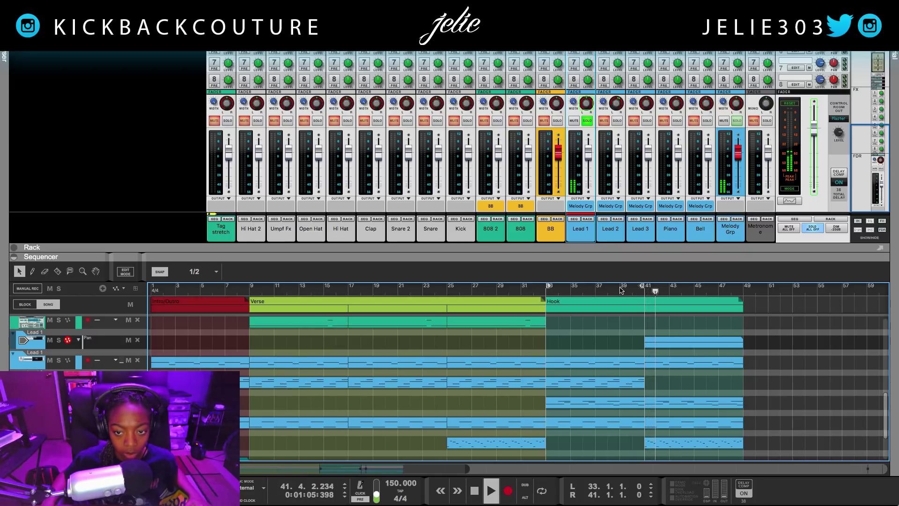
click(620, 290)
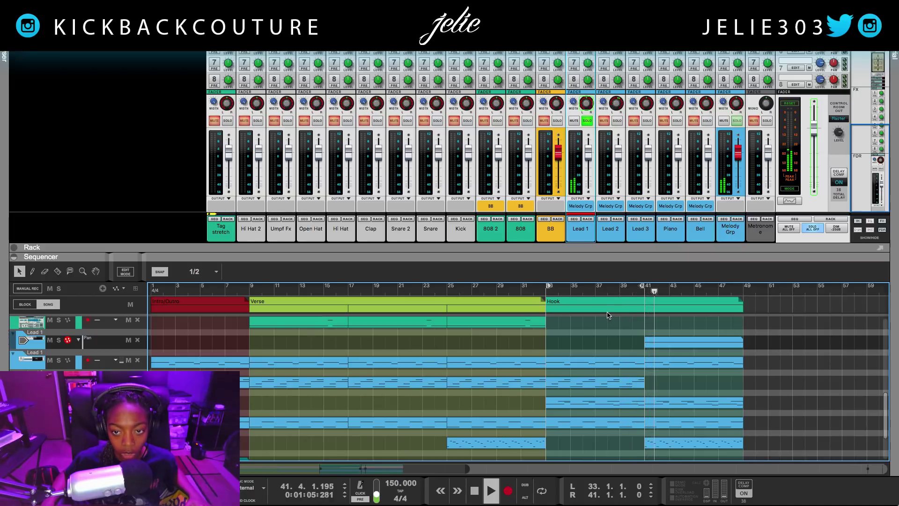
key(space)
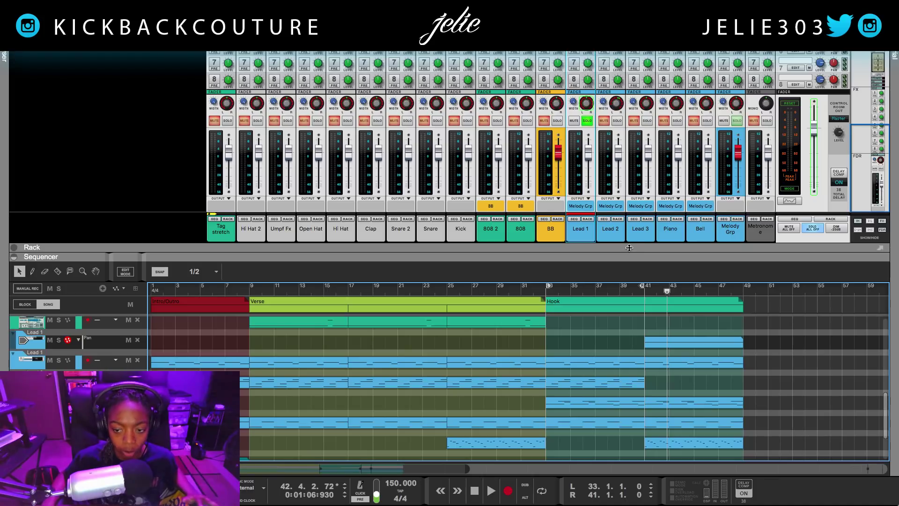
Enlarge the mixer over the sequencer, solo Piano and listen to it with the other soloed channels.
drag(629, 248, 631, 261)
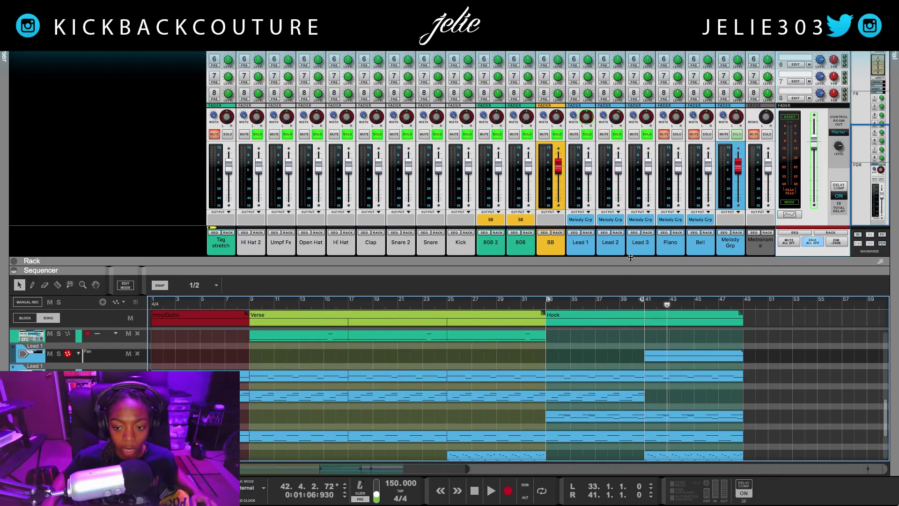
drag(631, 258, 631, 476)
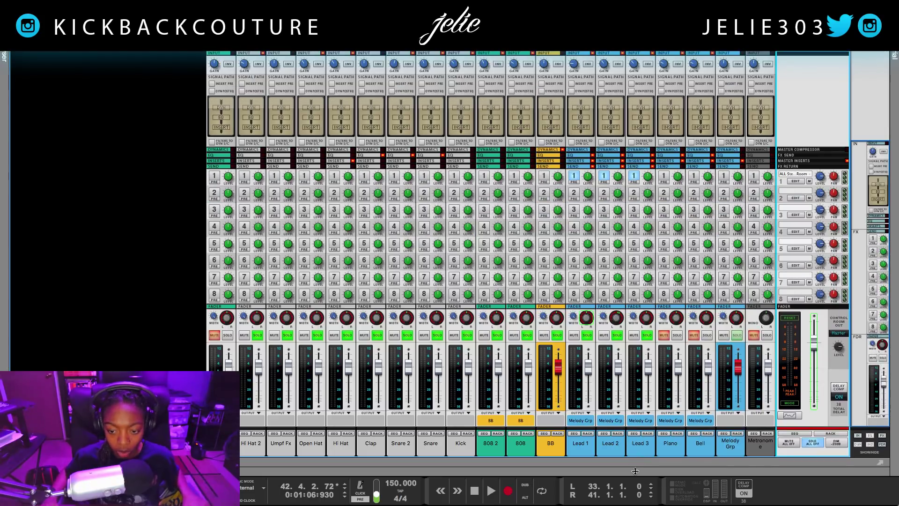
click(678, 336)
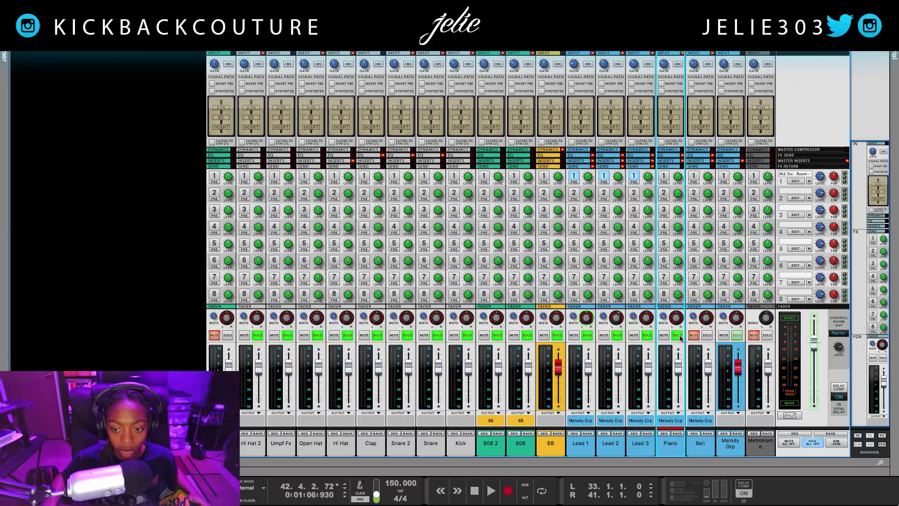
key(space)
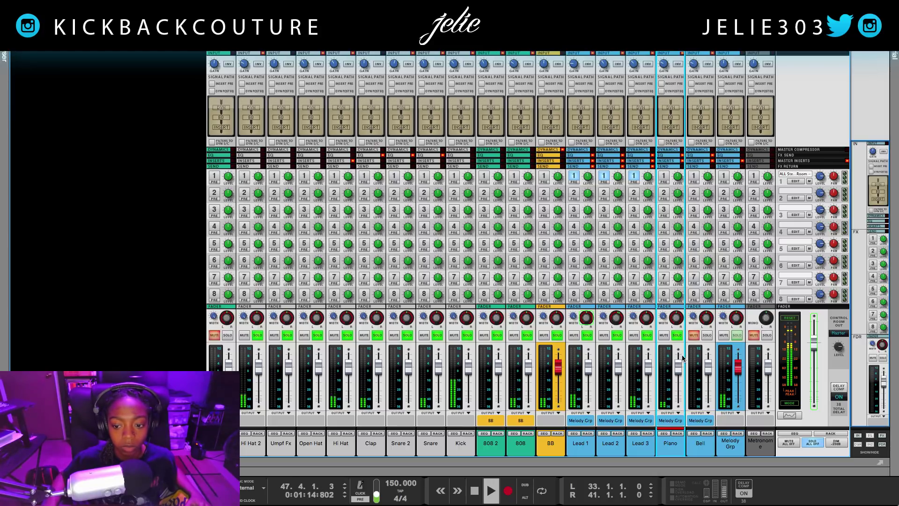
Solo Bell, loop playback over its clip at bars 25 to 33, and return to the mixer.
key(l)
click(696, 336)
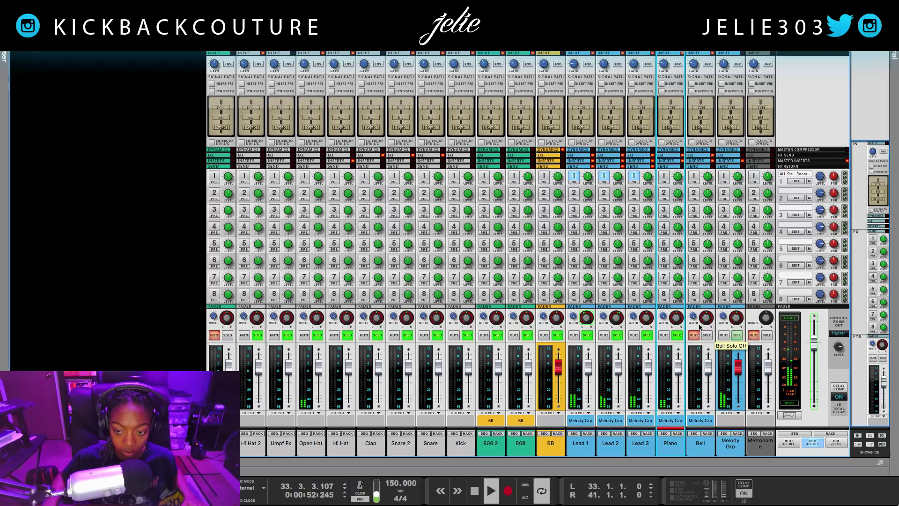
click(707, 336)
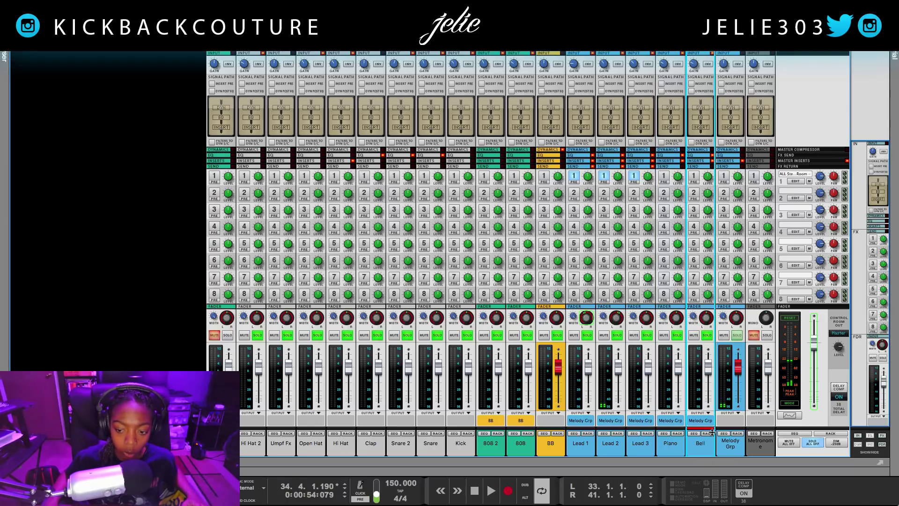
key(F7)
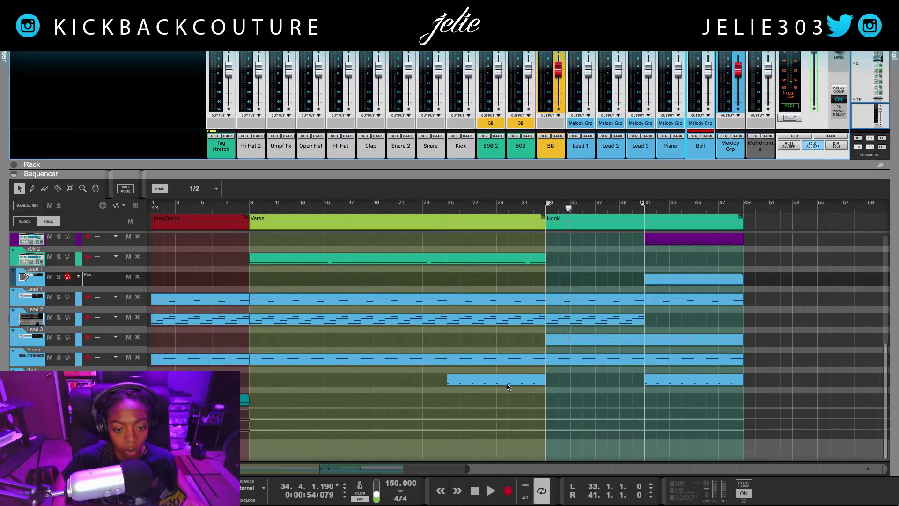
right_click(509, 387)
click(520, 381)
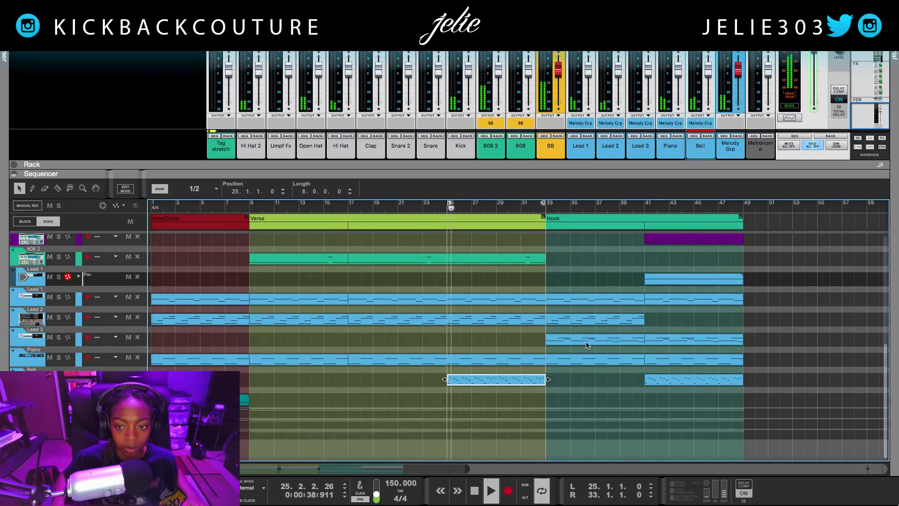
key(F5)
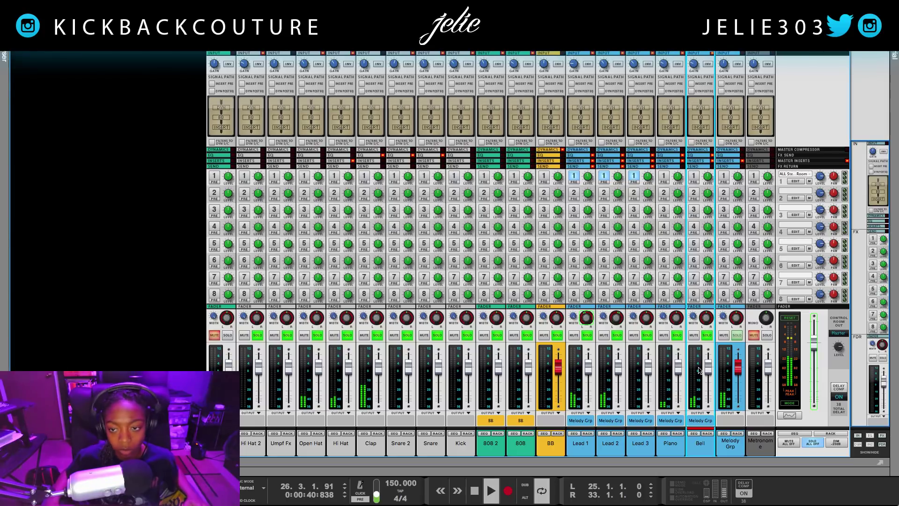
Turn on Bell's send 1 and adjust its input gain by ear while the loop plays.
click(694, 176)
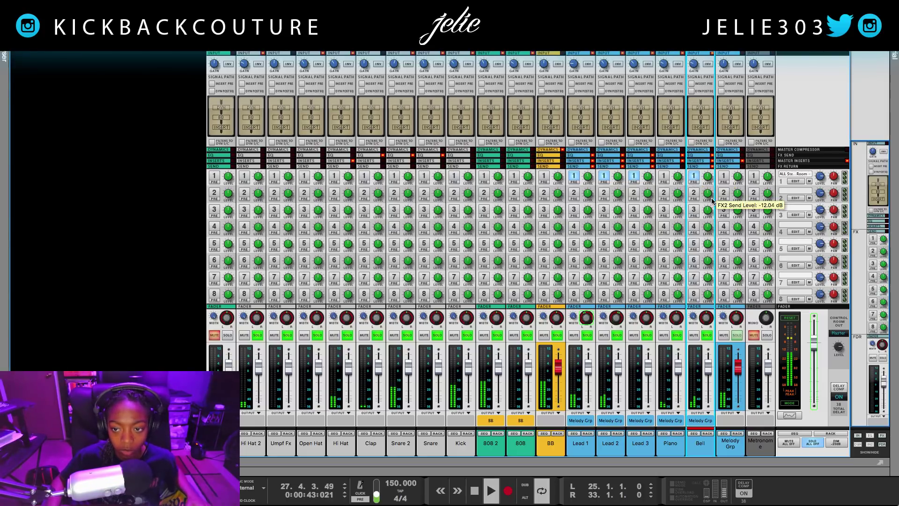
mouse_move(707, 182)
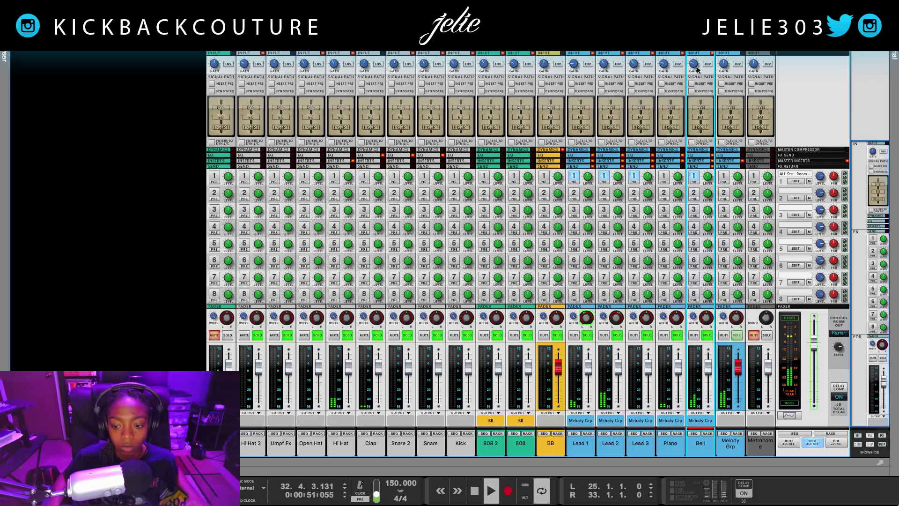
mouse_move(696, 70)
scroll(695, 71, down, 2)
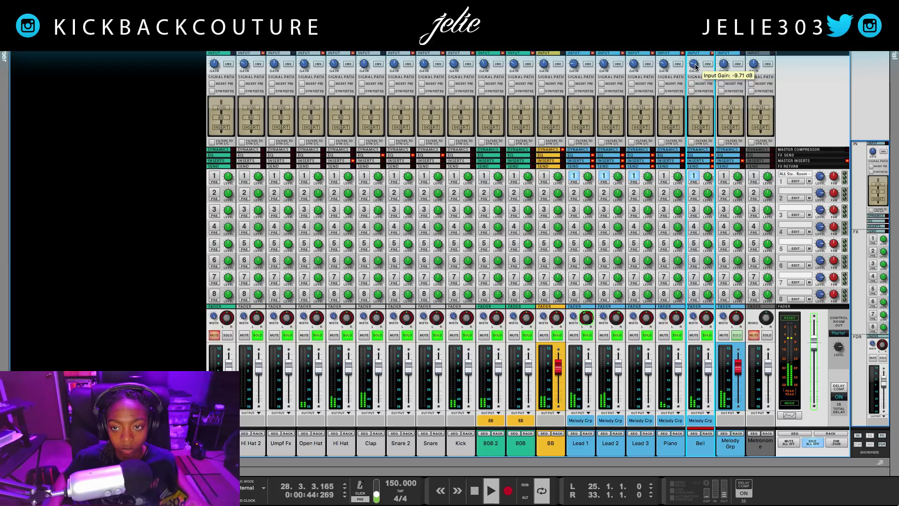
scroll(695, 69, down, 2)
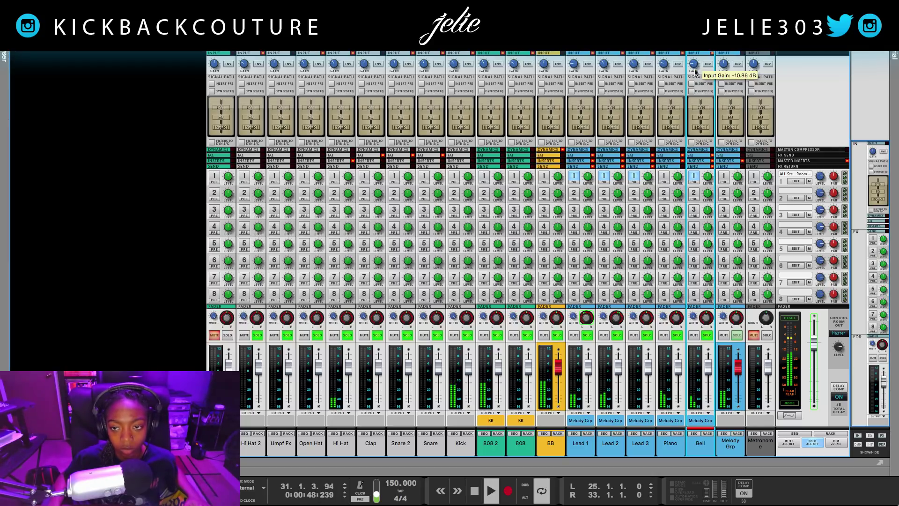
scroll(695, 68, up, 2)
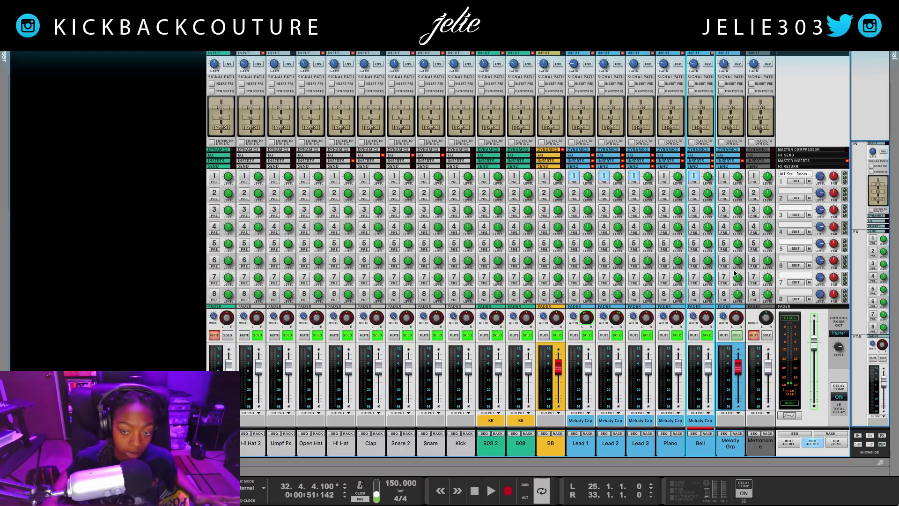
mouse_move(737, 277)
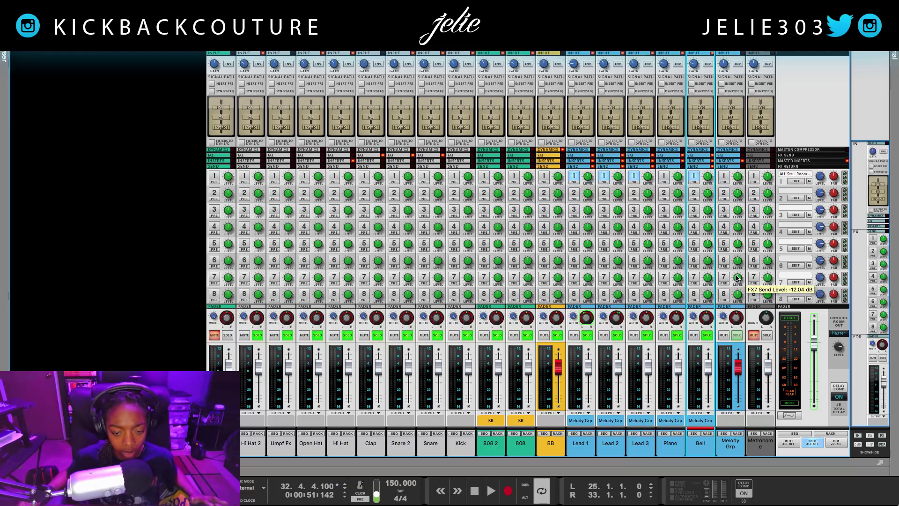
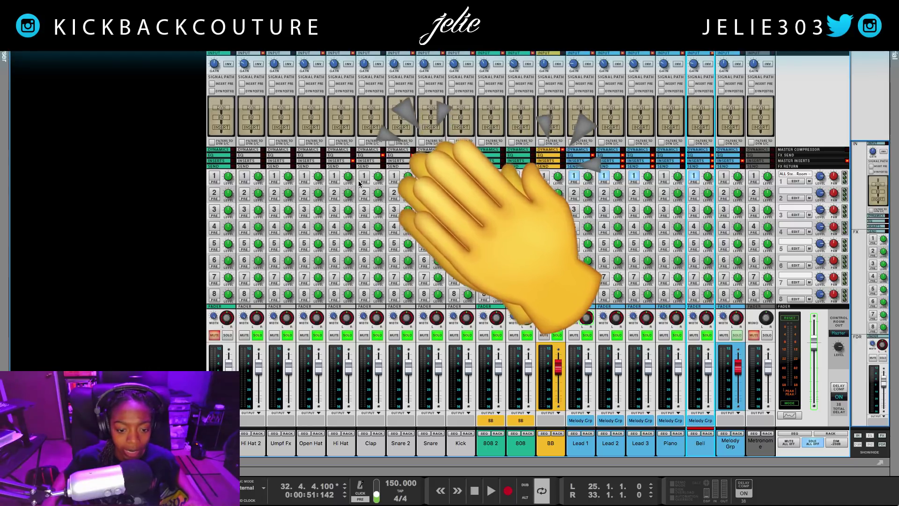
Turn on send 1 for the Hi Hat channel and listen to the looped section at bars 25 to 33.
click(335, 176)
key(space)
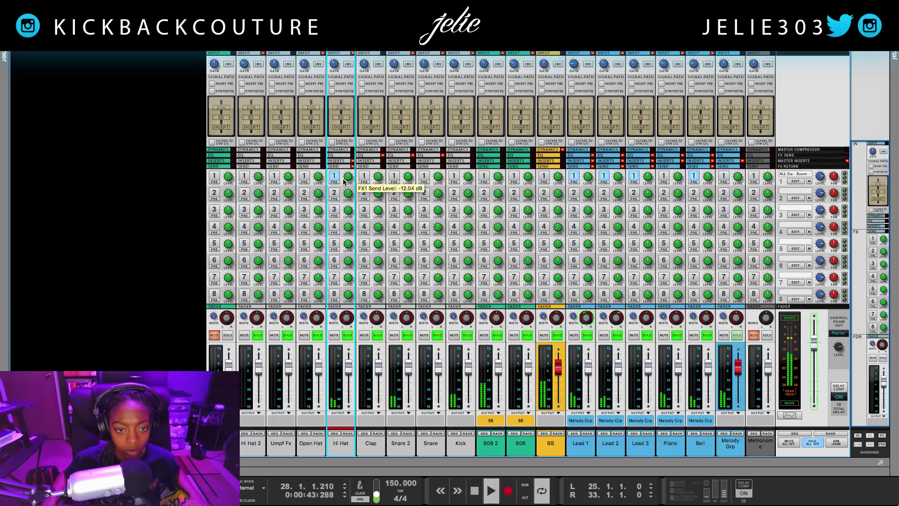
key(space)
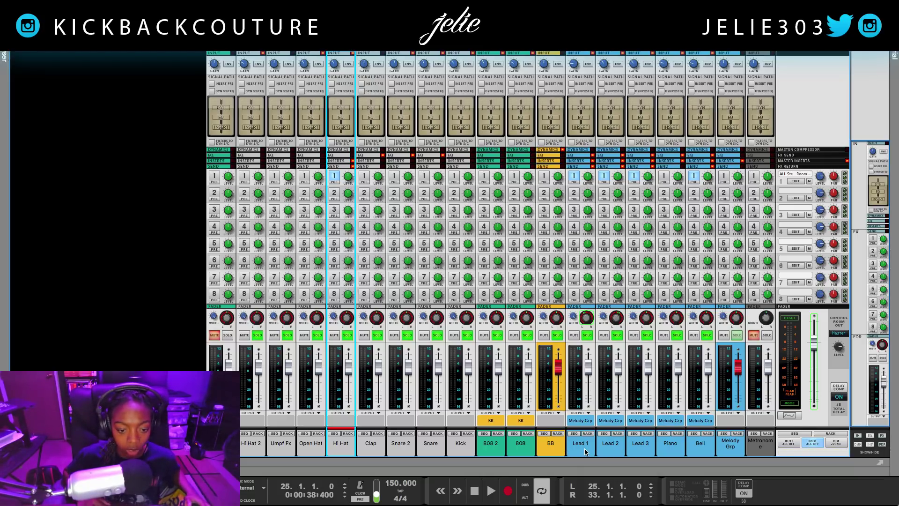
Listen to the song from the hook at bars 33 and 41 in the sequencer, and return to the enlarged mixer.
key(space)
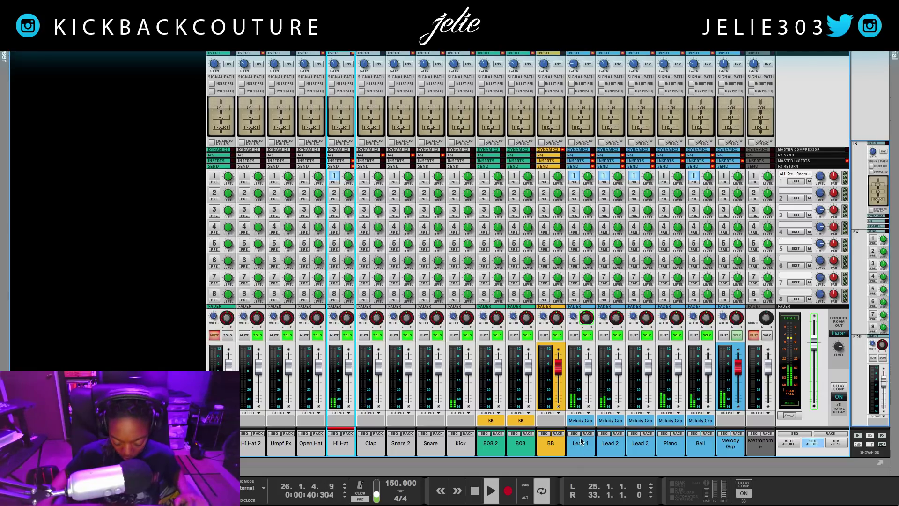
key(F7)
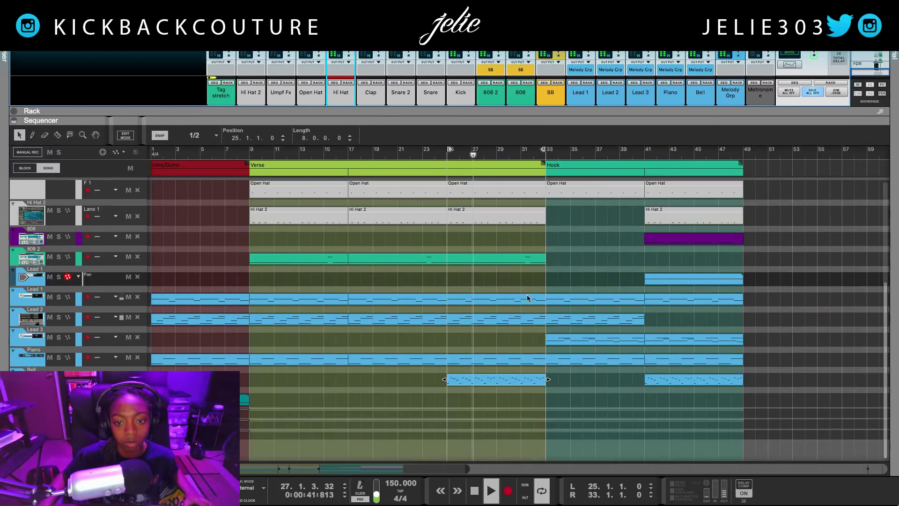
click(547, 151)
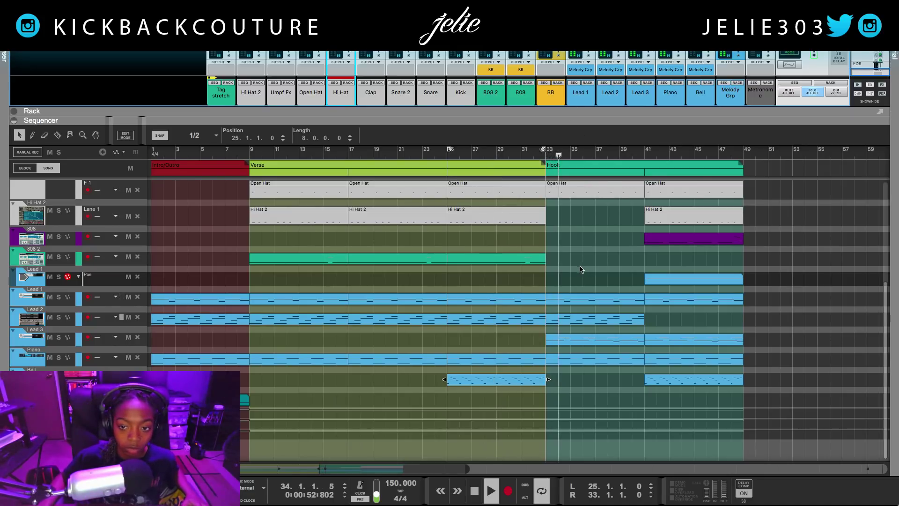
scroll(580, 268, up, 2)
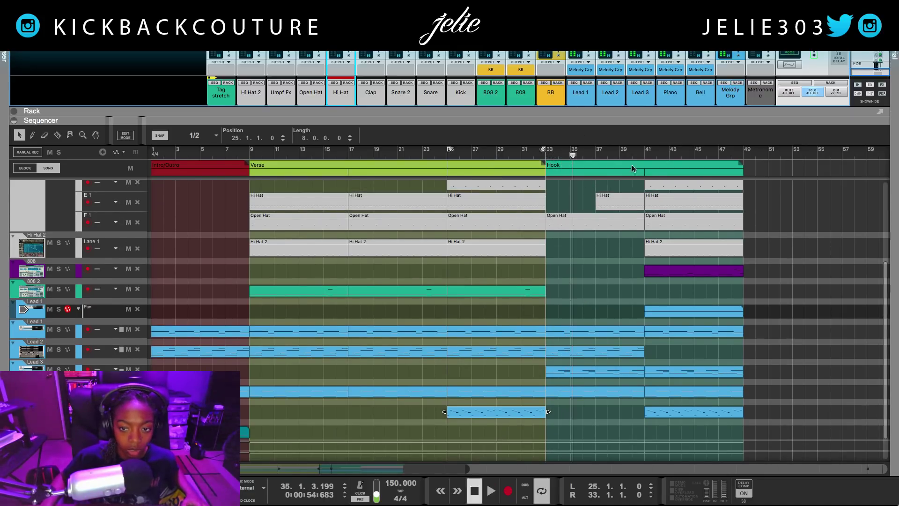
click(644, 151)
key(space)
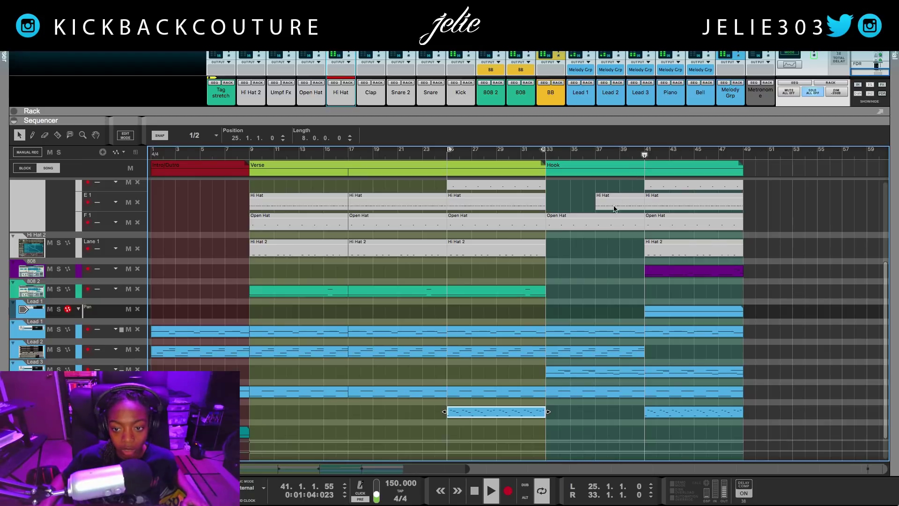
drag(594, 107, 592, 455)
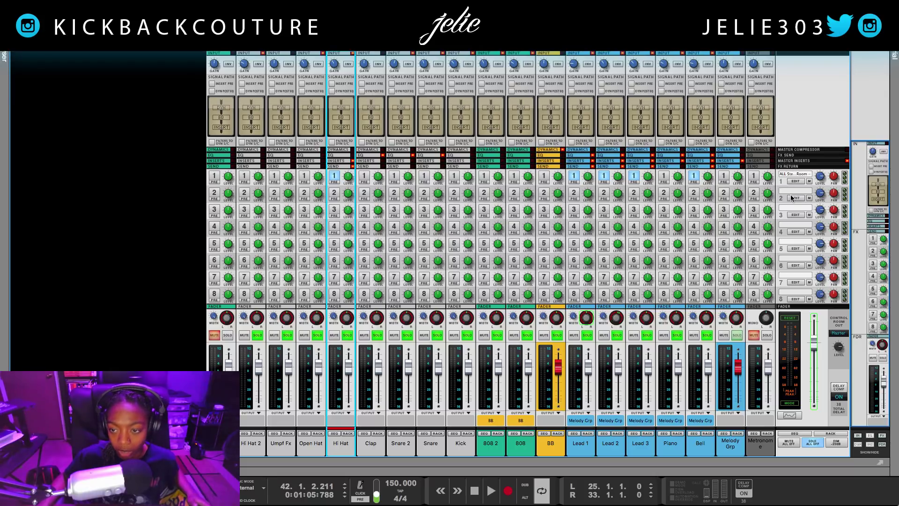
Start creating a send effect for slot 2 of the master section's FX sends and browse the available effects.
click(794, 161)
scroll(800, 176, up, 4)
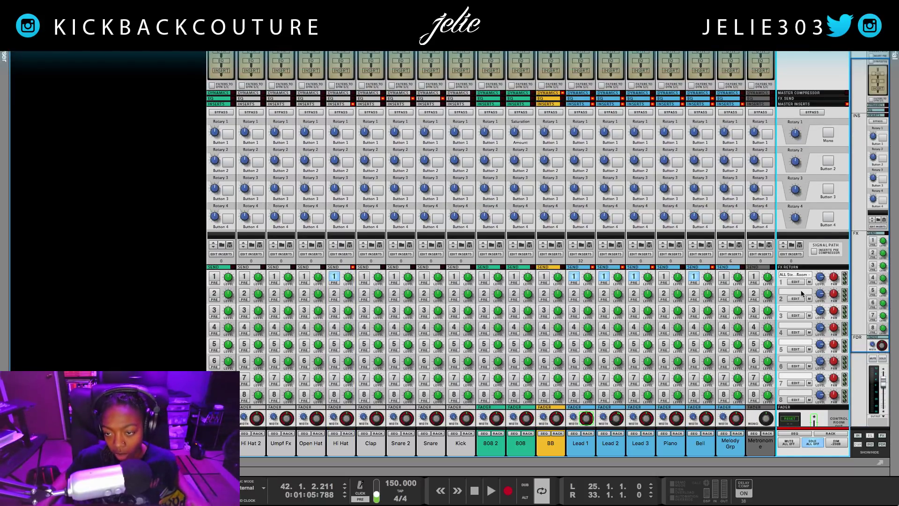
right_click(794, 293)
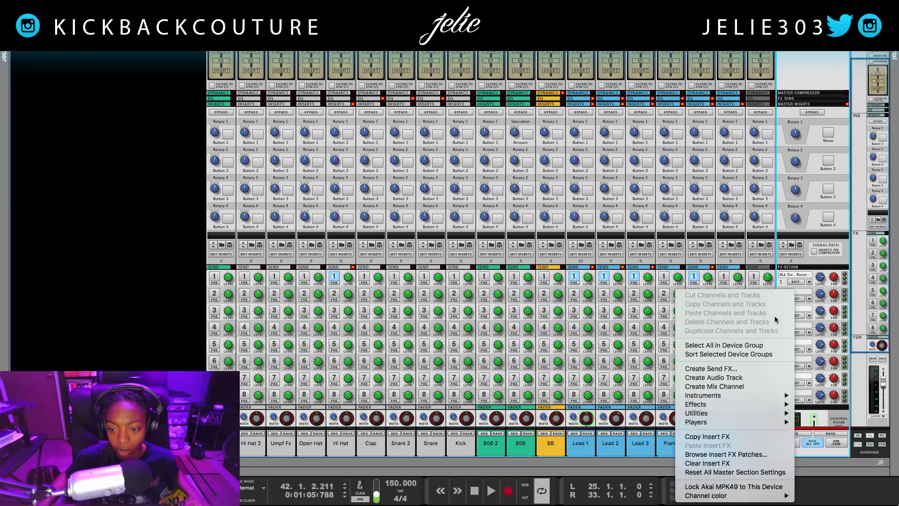
click(804, 255)
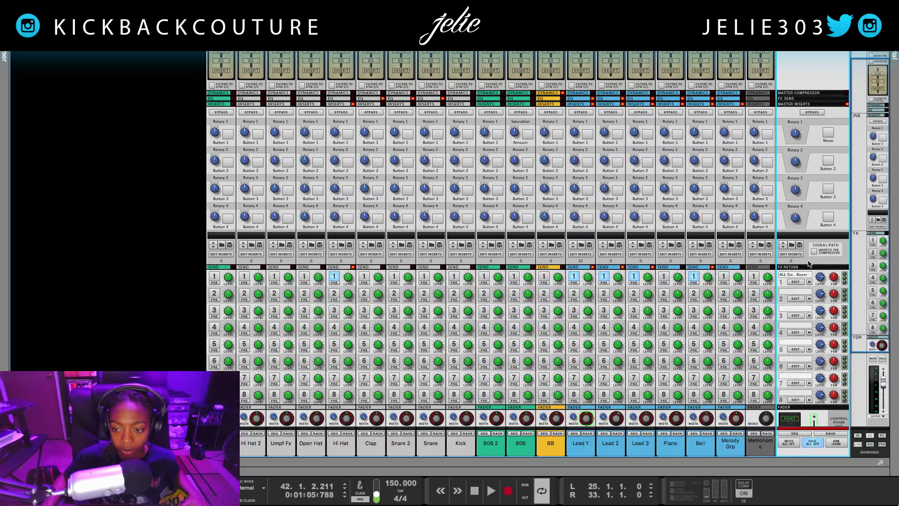
click(795, 99)
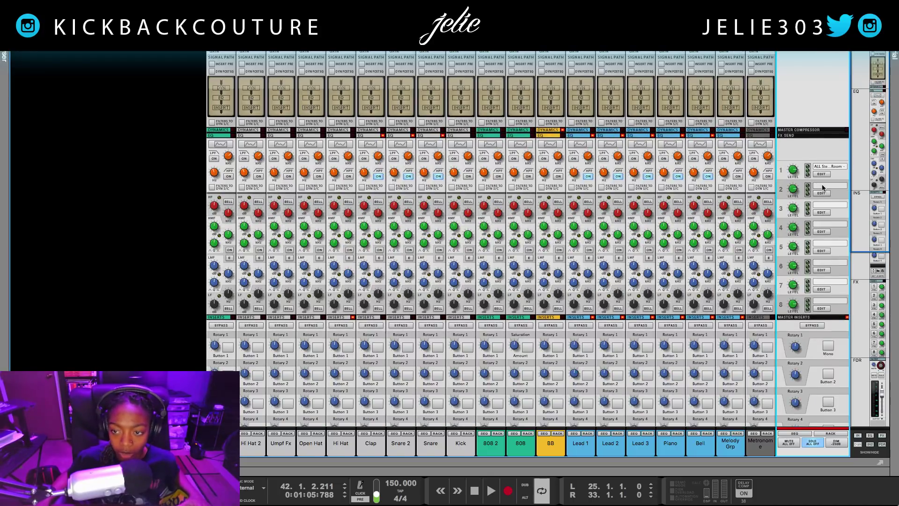
right_click(823, 188)
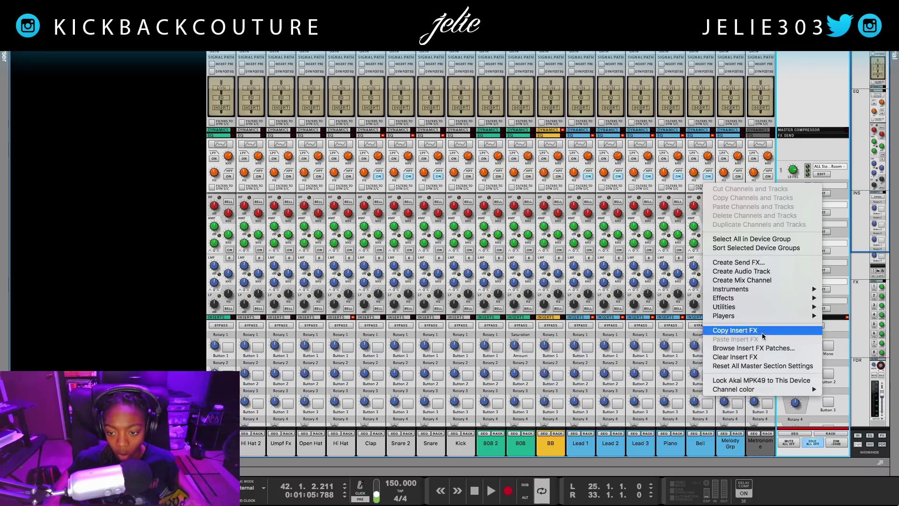
click(749, 263)
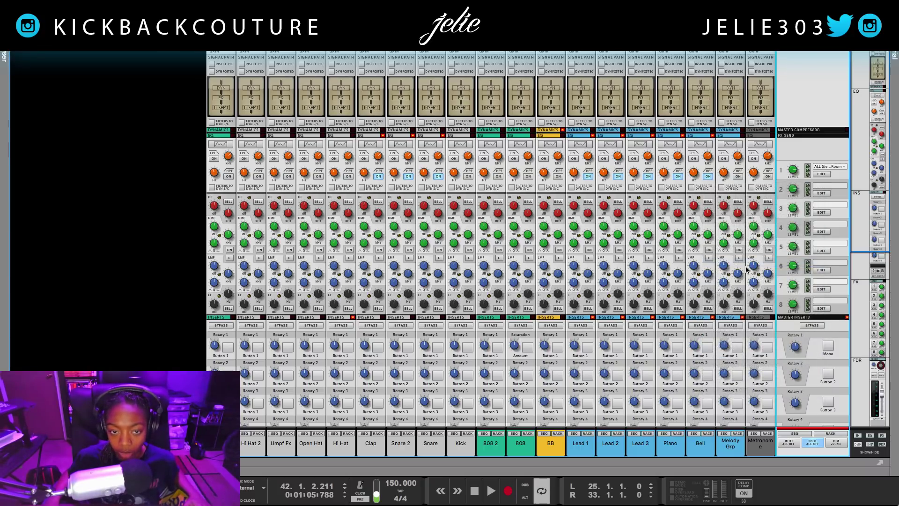
scroll(147, 285, down, 20)
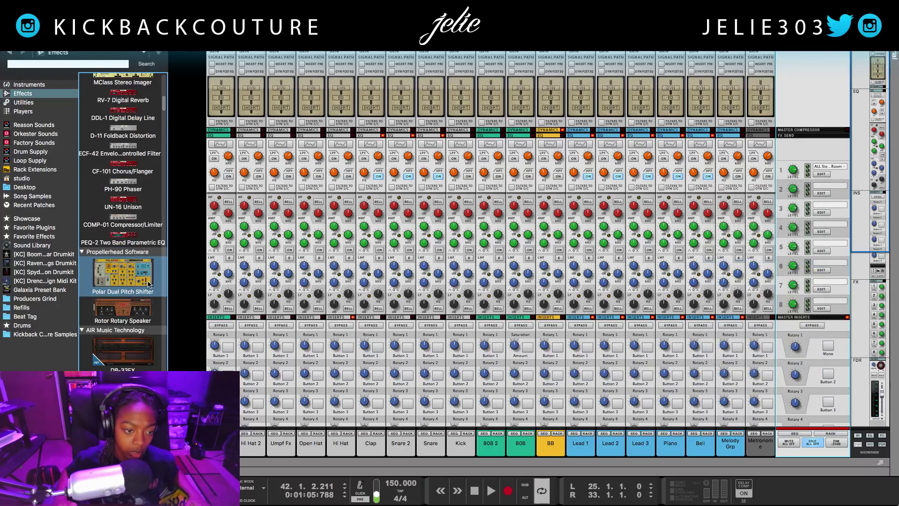
scroll(147, 285, down, 20)
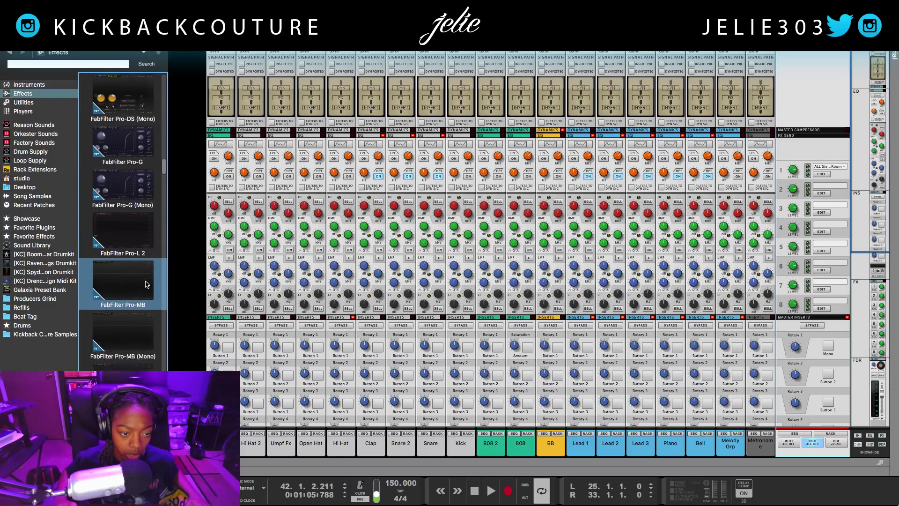
scroll(146, 284, down, 15)
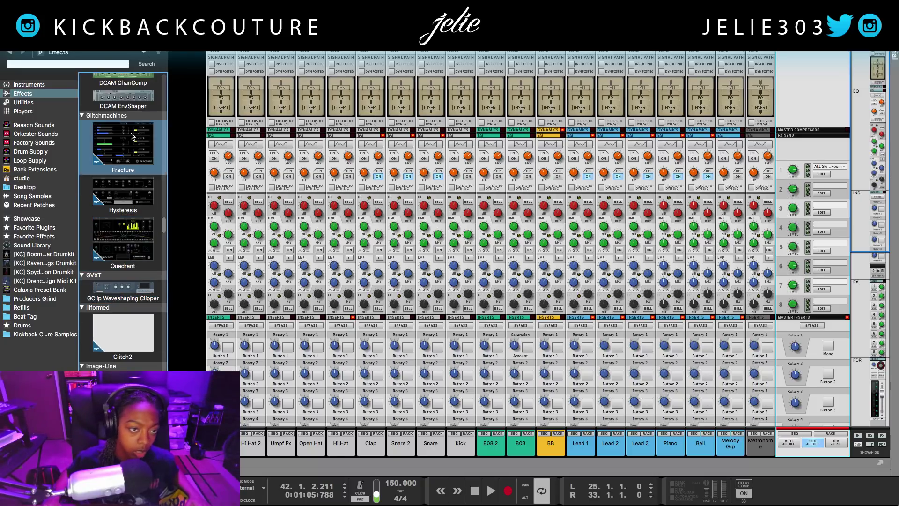
Search the effects for "soft", add Softube's Saturation Knob as the second send effect, and hide the browser.
click(108, 62)
text(soft)
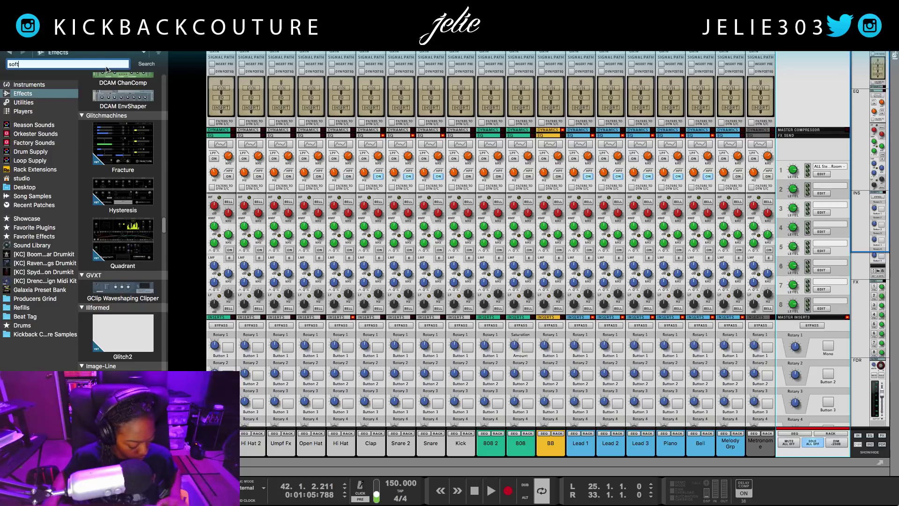
key(Return)
key(Down)
key(Down)
key(Down)
key(Down)
key(Down)
key(Down)
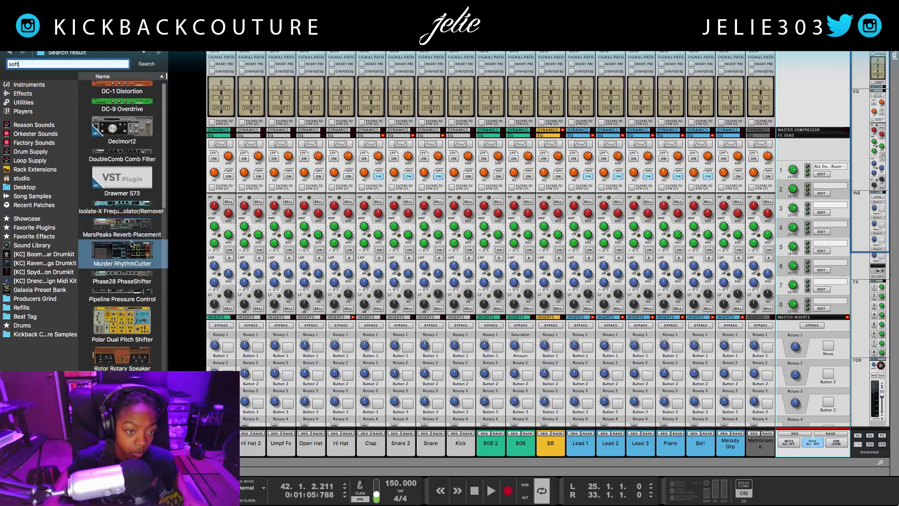
scroll(130, 241, down, 1)
click(128, 332)
key(Return)
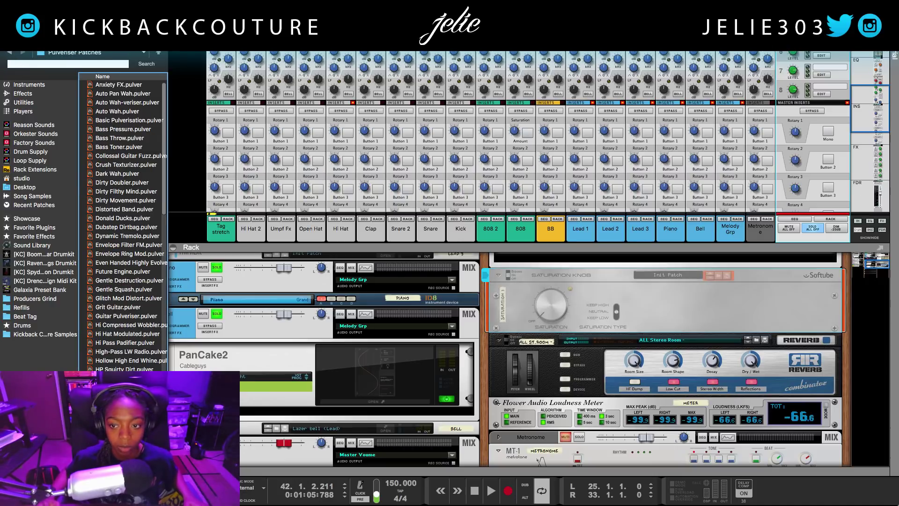
click(521, 317)
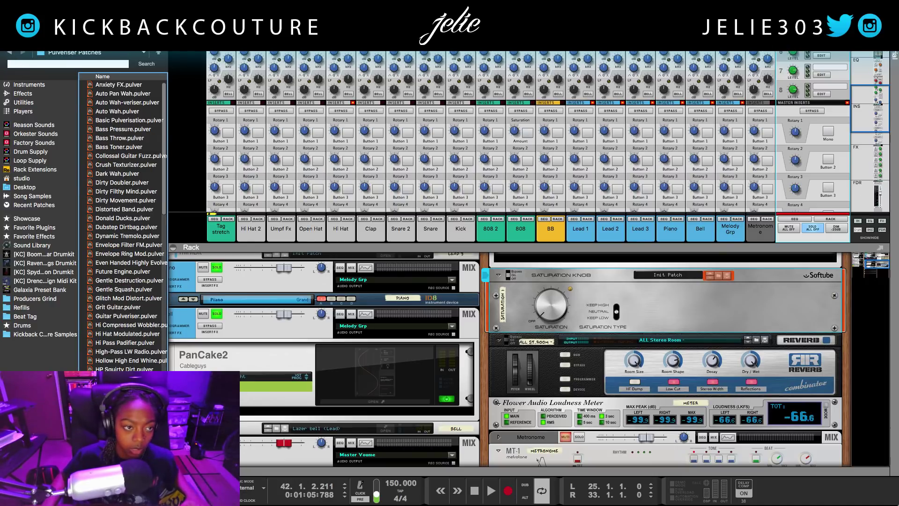
key(F3)
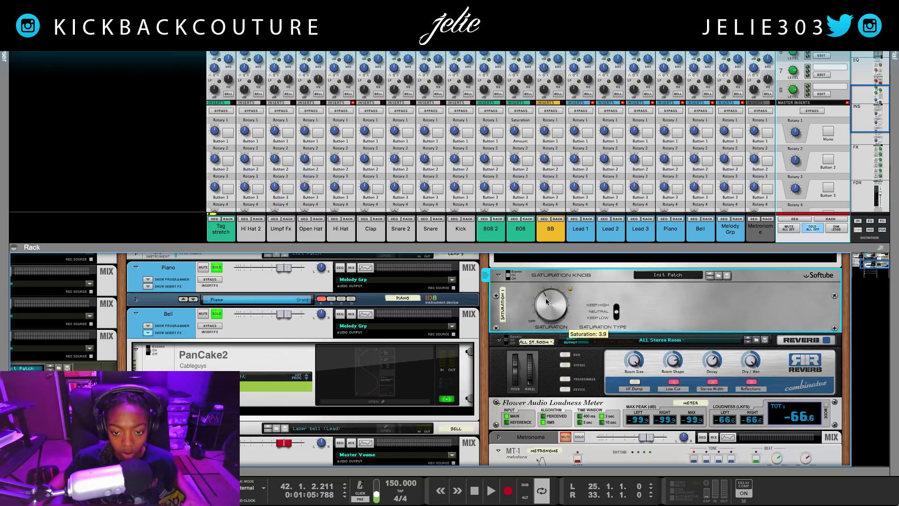
Enlarge the mixer, turn on send 2 for the 808 channel and start playback.
key(F6)
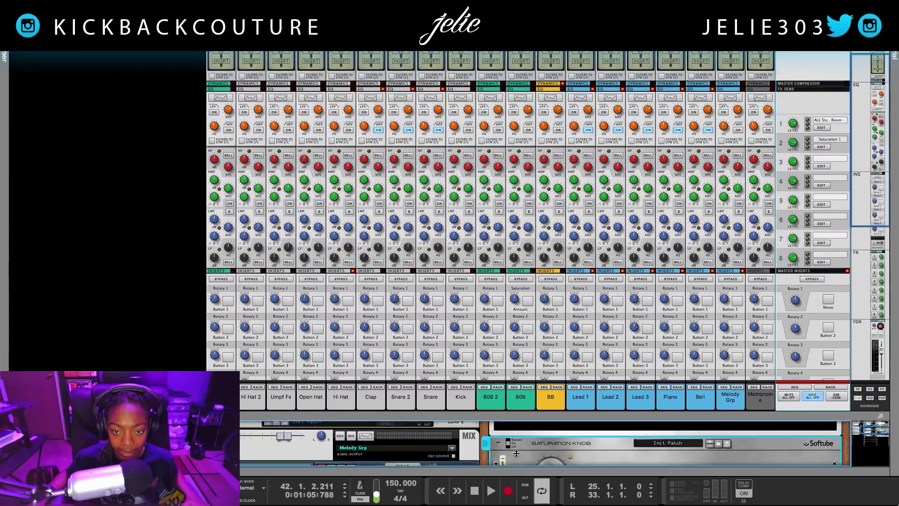
scroll(515, 345, down, 5)
click(514, 280)
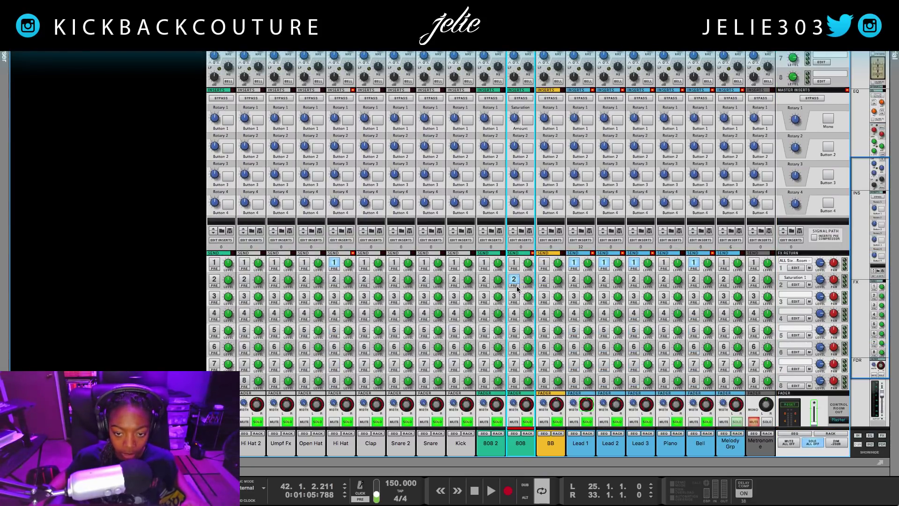
key(space)
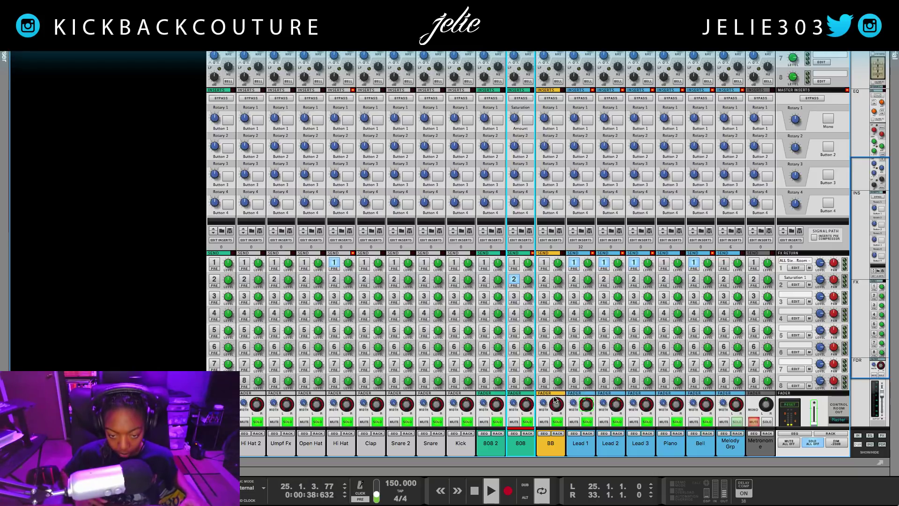
Set the loop around the hook's Hi Hat clip at bars 41 to 49 and play it.
key(F7)
key(space)
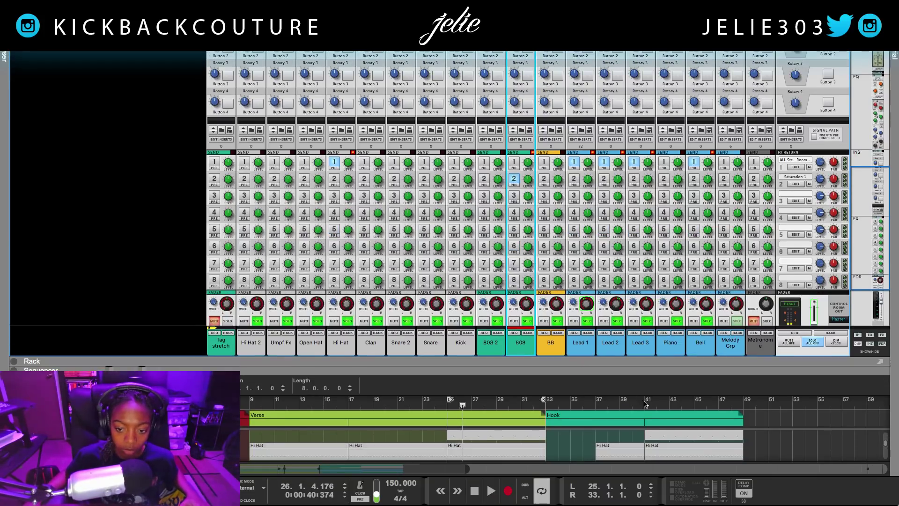
right_click(670, 456)
click(707, 374)
key(space)
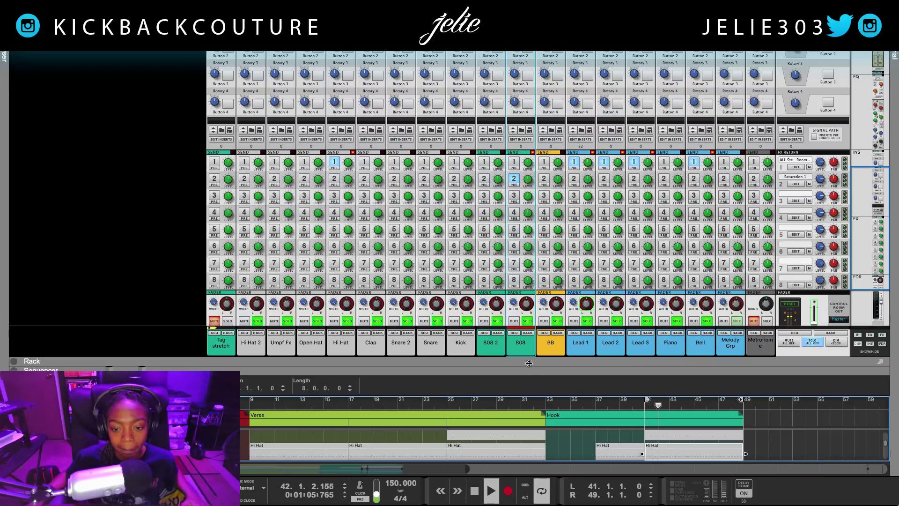
Return to the enlarged mixer and raise the 808 channel's FX2 send level to -4.86 dB while the loop plays.
key(F7)
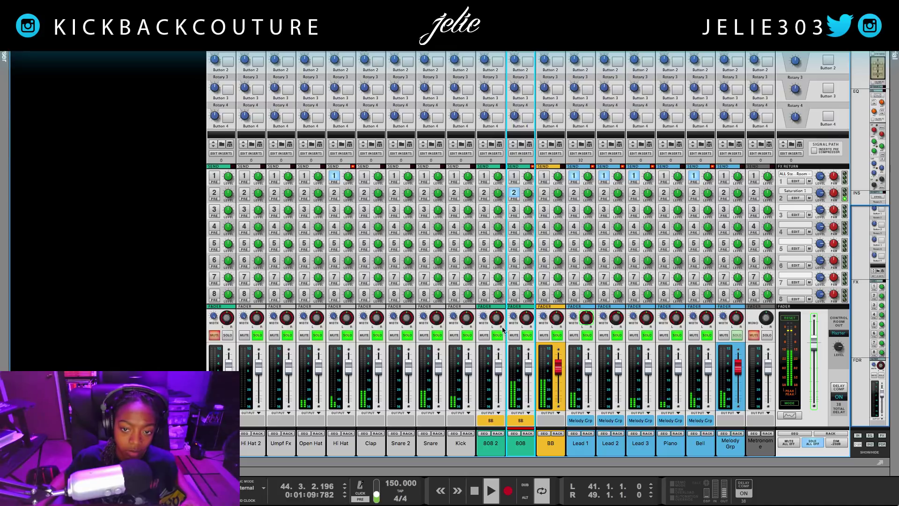
mouse_move(525, 197)
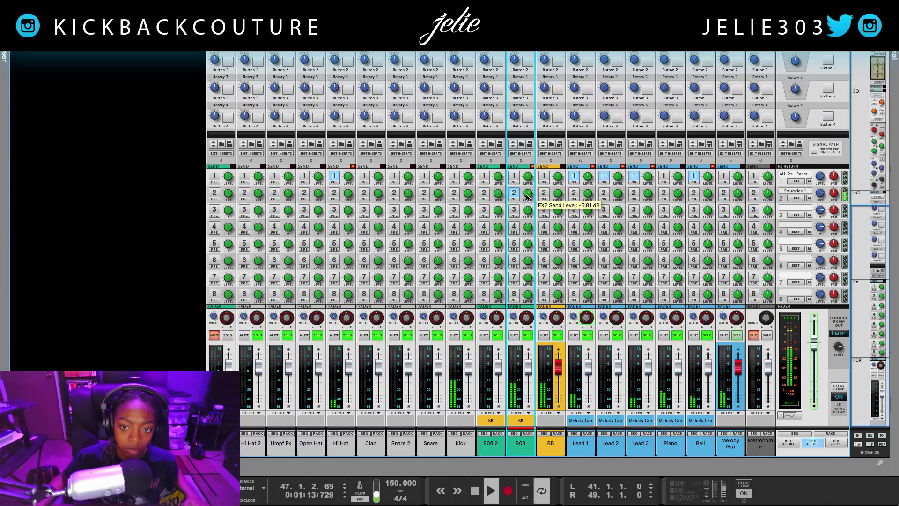
scroll(527, 196, up, 5)
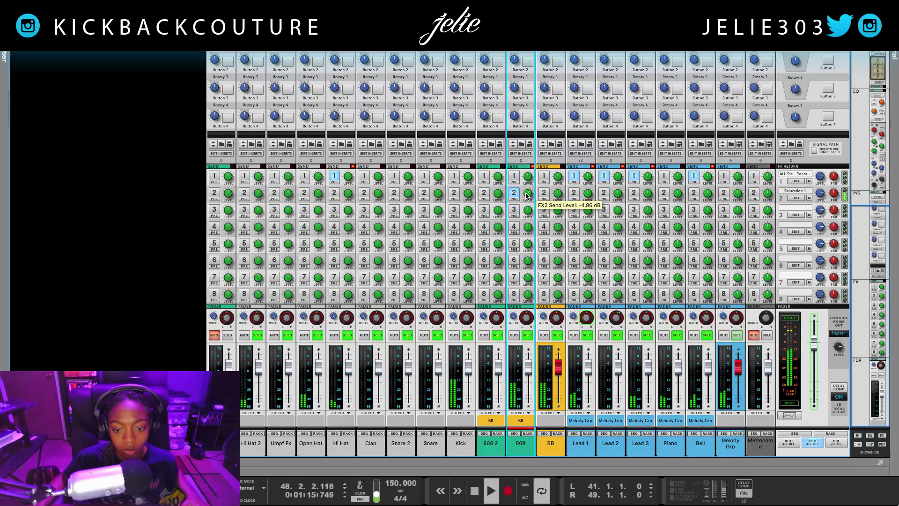
scroll(527, 189, up, 5)
scroll(527, 192, up, 2)
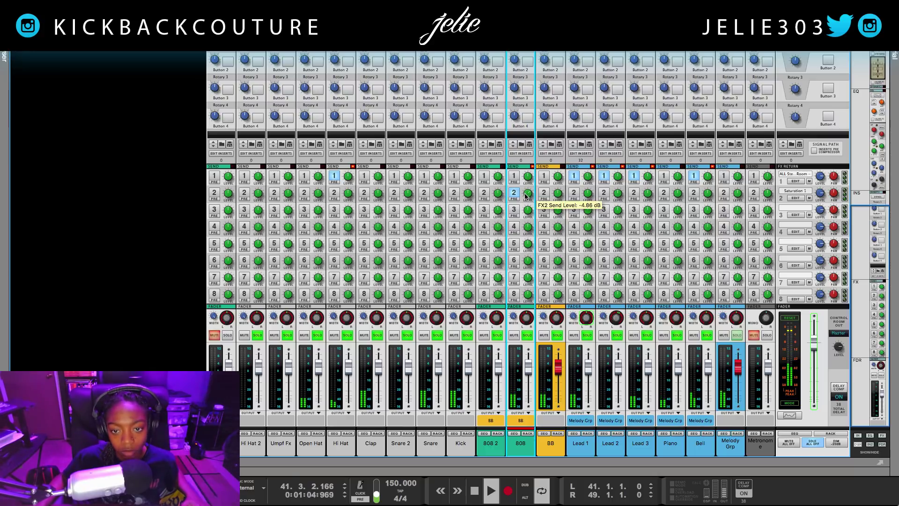
key(space)
Show the rack below the mixer and raise the Saturation Knob's saturation to 5.5 during playback.
click(562, 436)
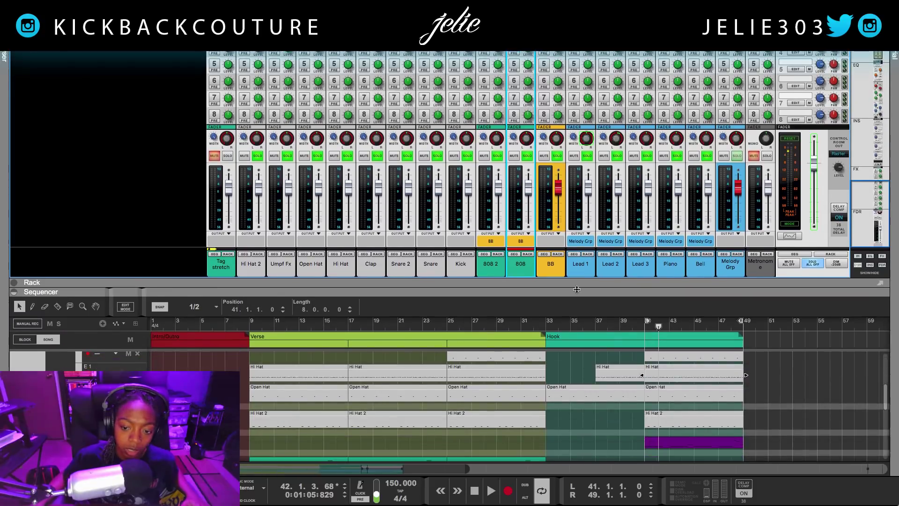
key(space)
scroll(544, 337, up, 3)
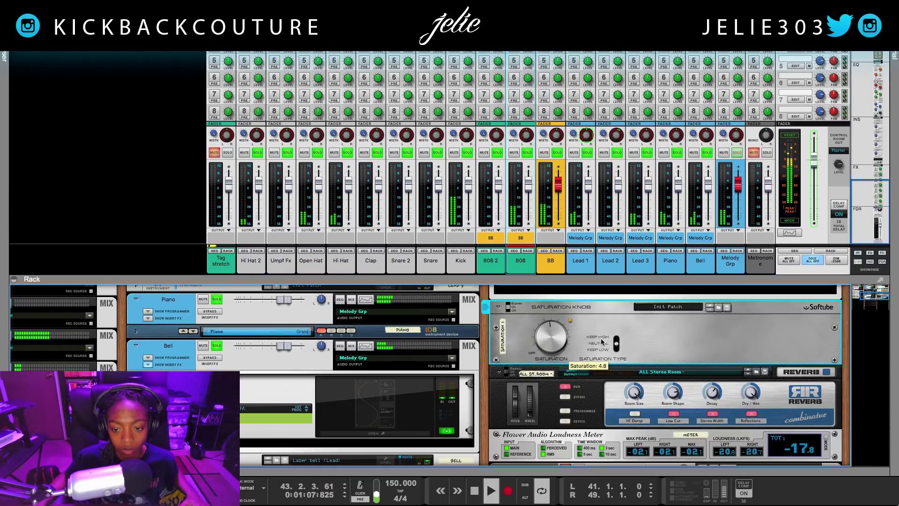
mouse_move(558, 340)
mouse_down()
mouse_move(551, 330)
mouse_move(545, 338)
mouse_up()
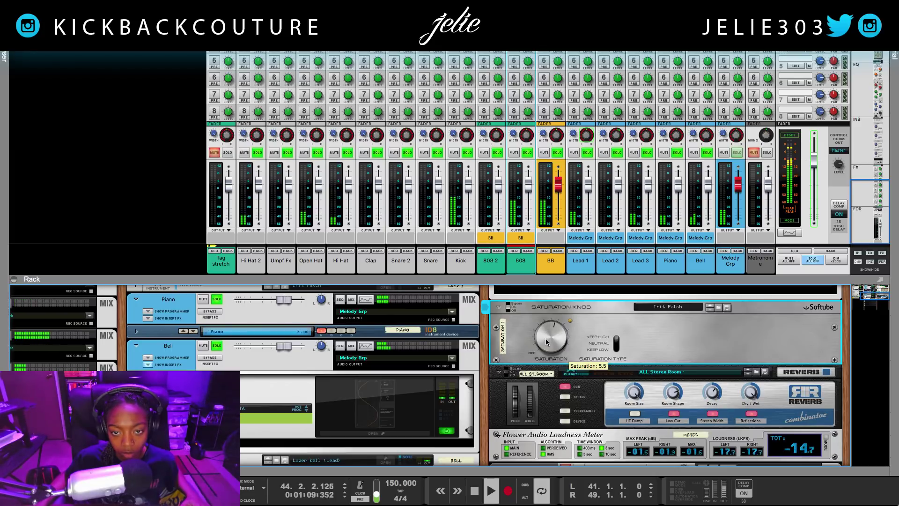
scroll(530, 214, up, 2)
scroll(530, 214, up, 3)
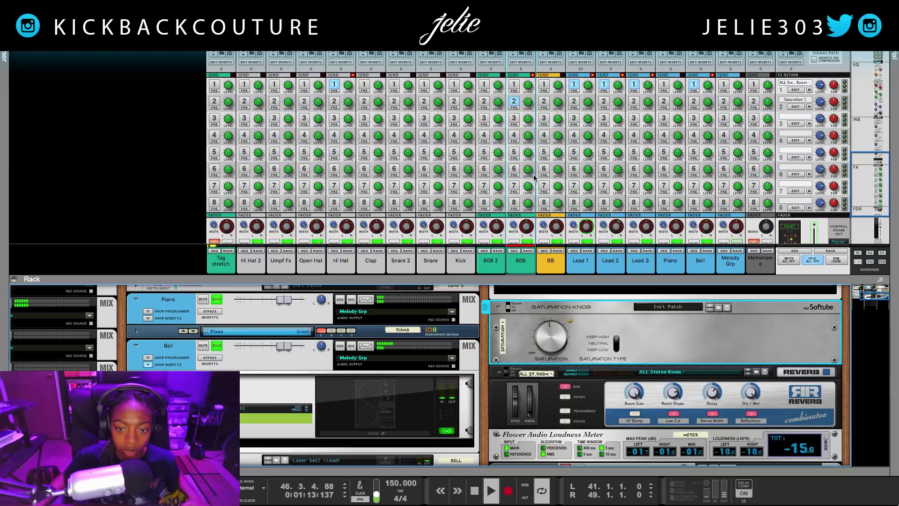
Solo only the 808 channel and play the loop at bars 41 to 49 to judge its saturation send.
key(space)
key(space)
scroll(546, 223, down, 3)
click(528, 188)
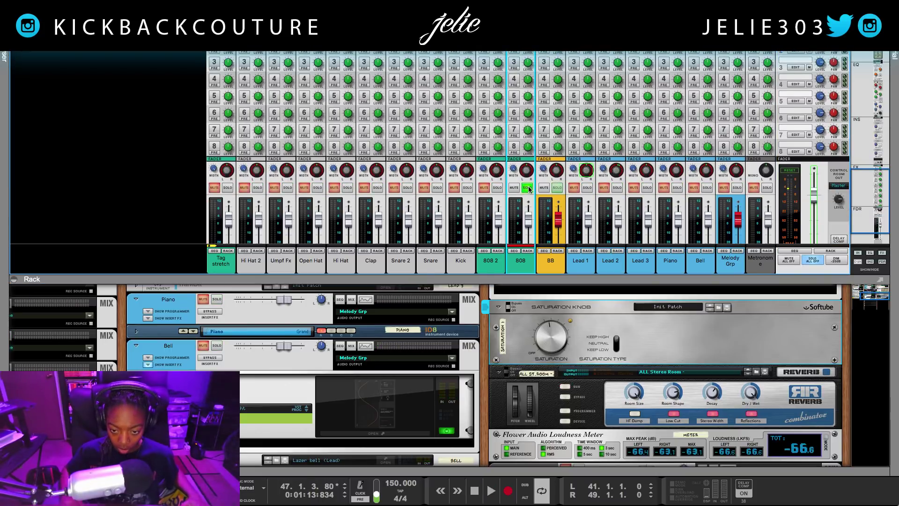
key(space)
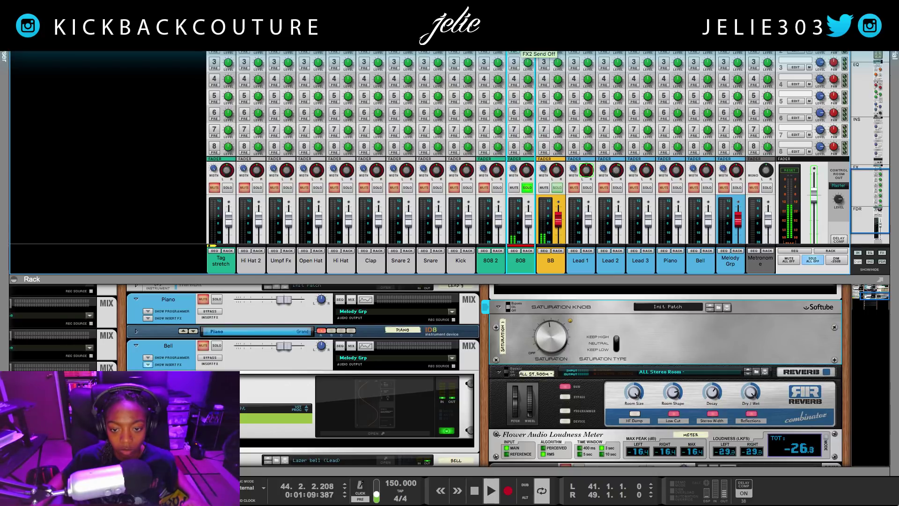
Play and stop the bars 41 to 49 loop with only the 808 soloed to judge its sound and meter levels.
key(space)
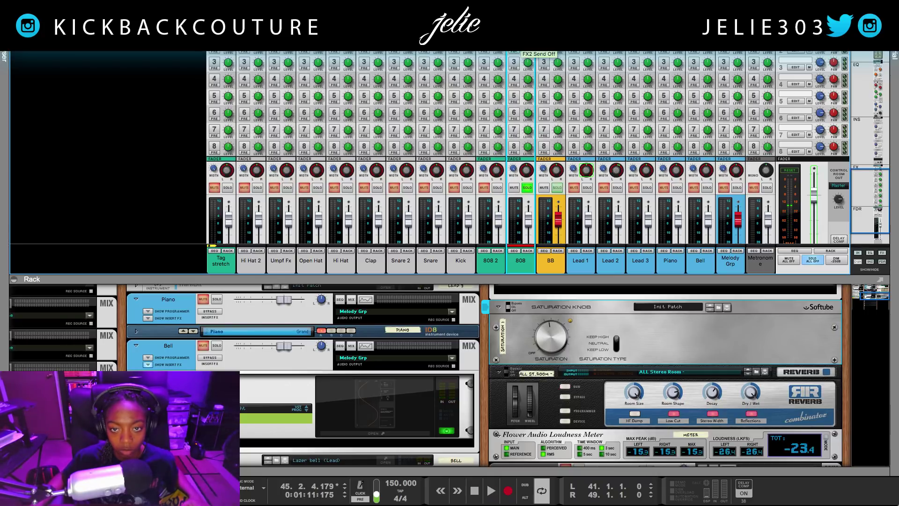
key(space)
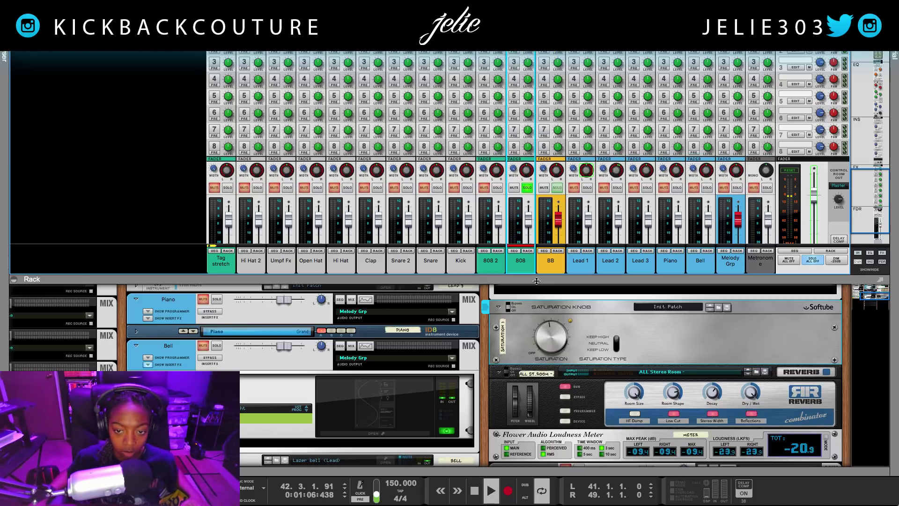
key(space)
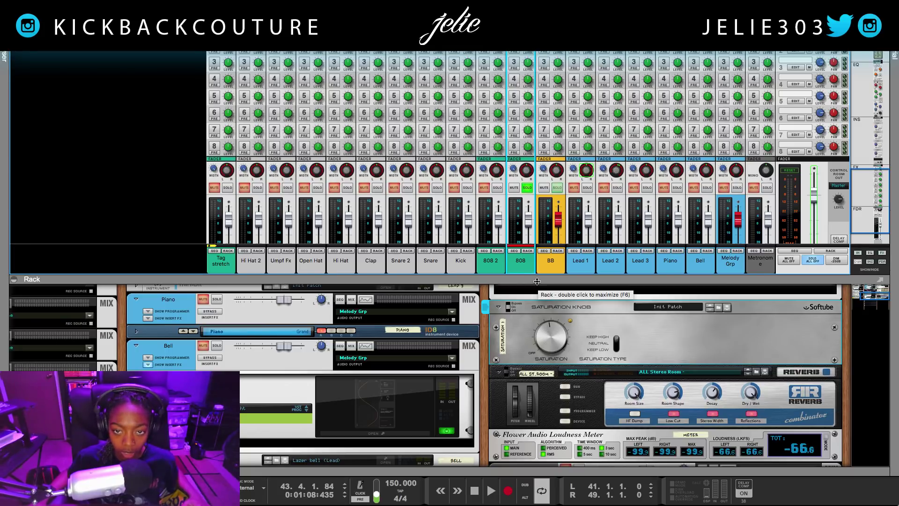
key(space)
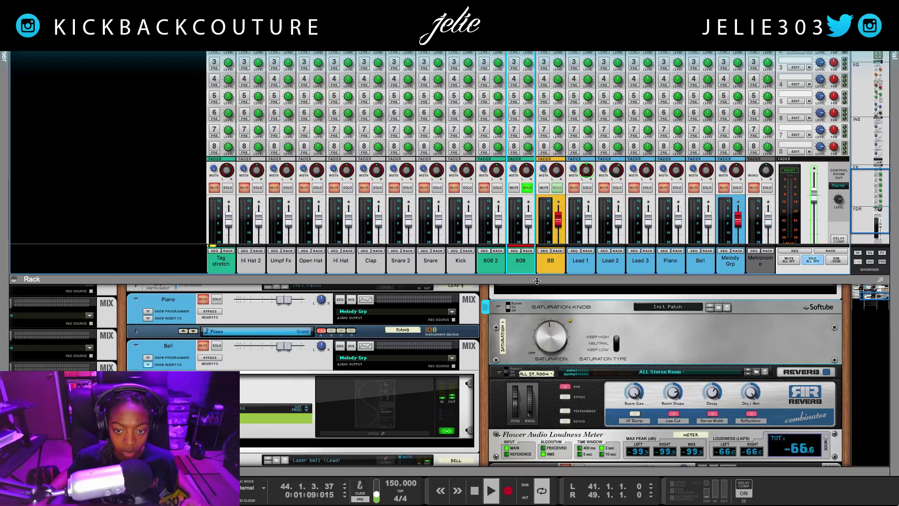
key(space)
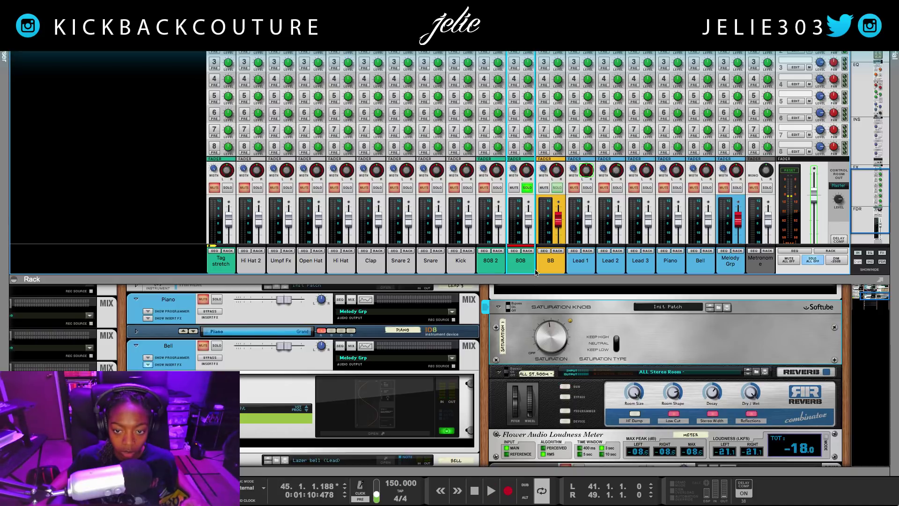
Toggle the 808 channel's FX2 send while replaying the bars 41 to 49 loop, leaving the send on.
scroll(507, 163, up, 1)
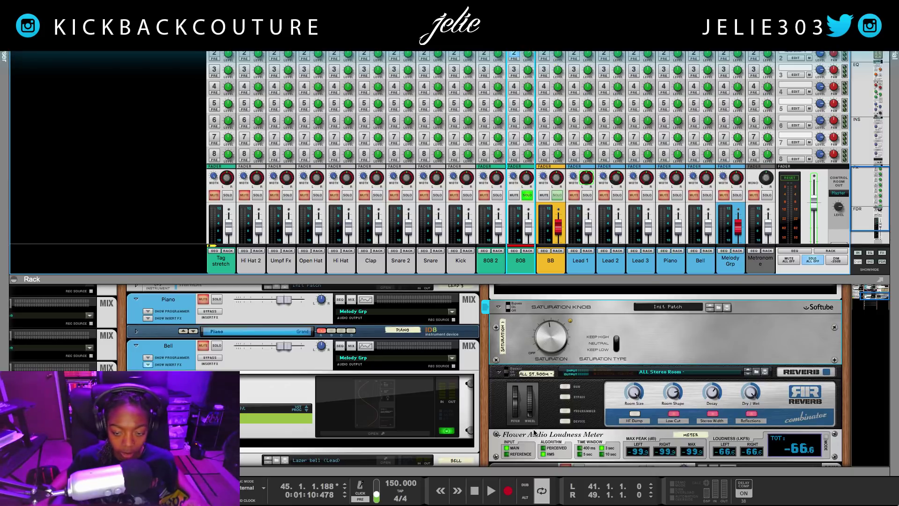
key(KP_1)
click(515, 54)
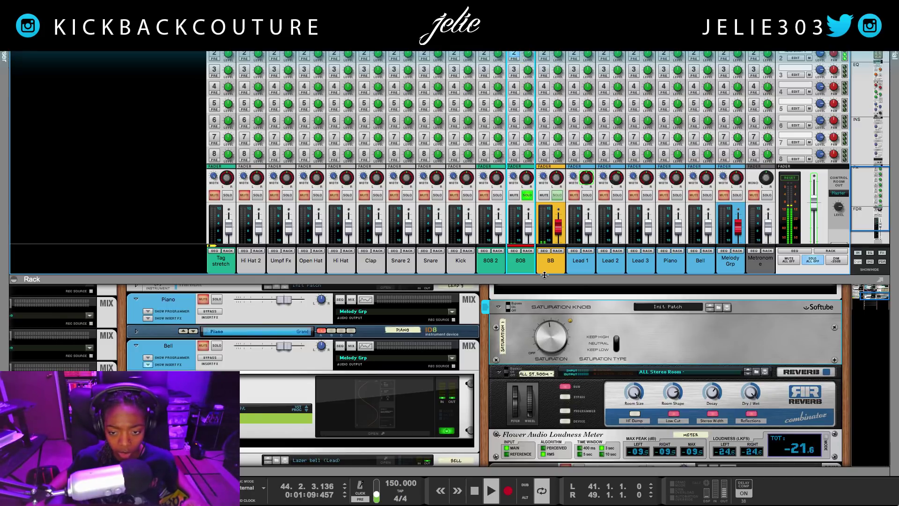
key(space)
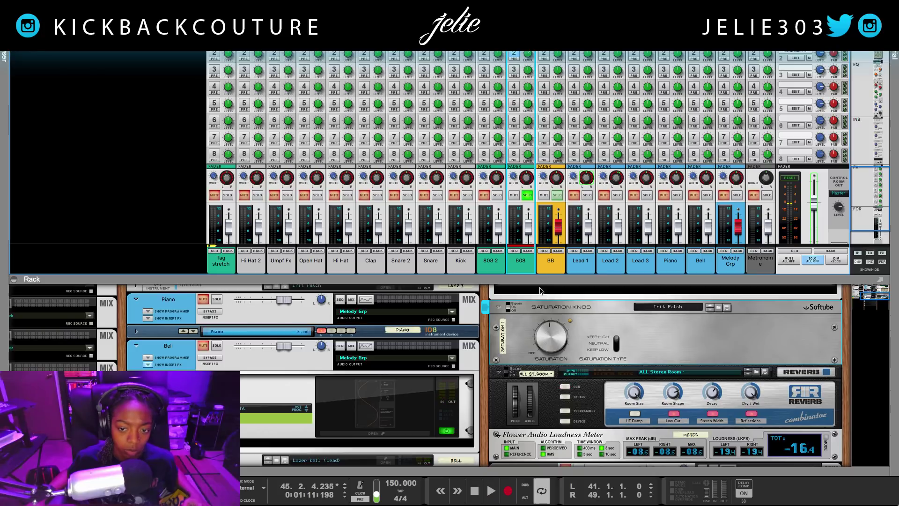
Show the sequencer, extend the loop to bars 9 to 49 and play from bar 47.
key(F7)
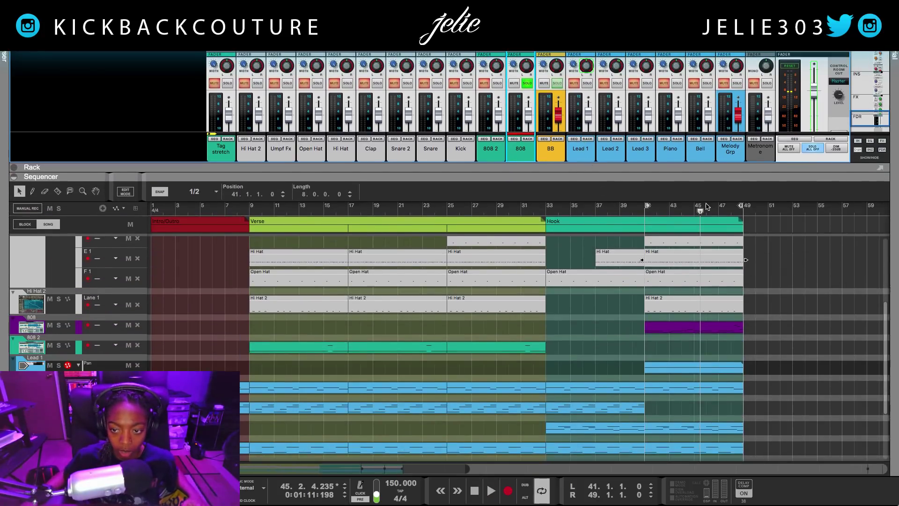
click(720, 209)
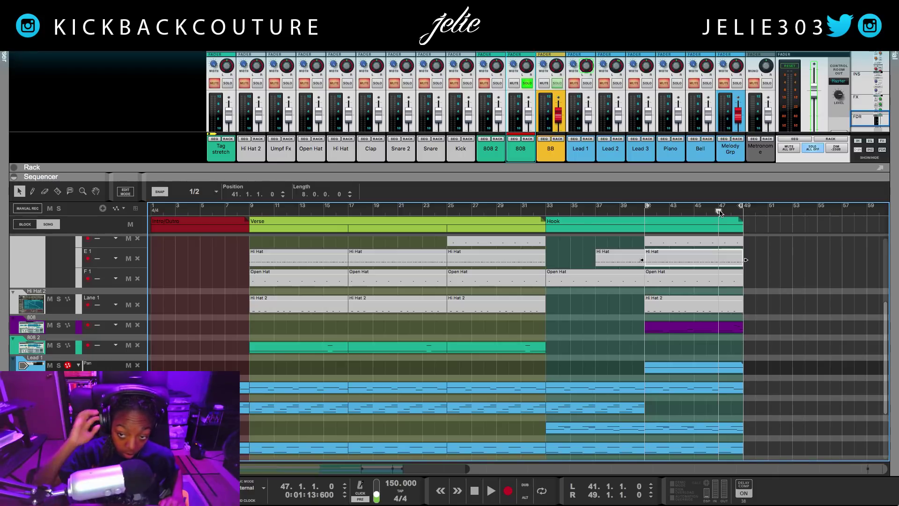
ctrl+click(258, 210)
key(l)
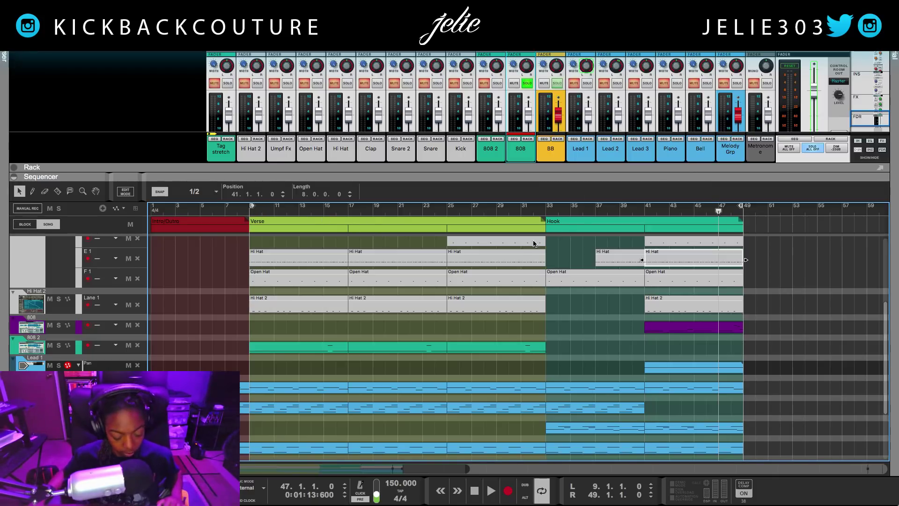
key(space)
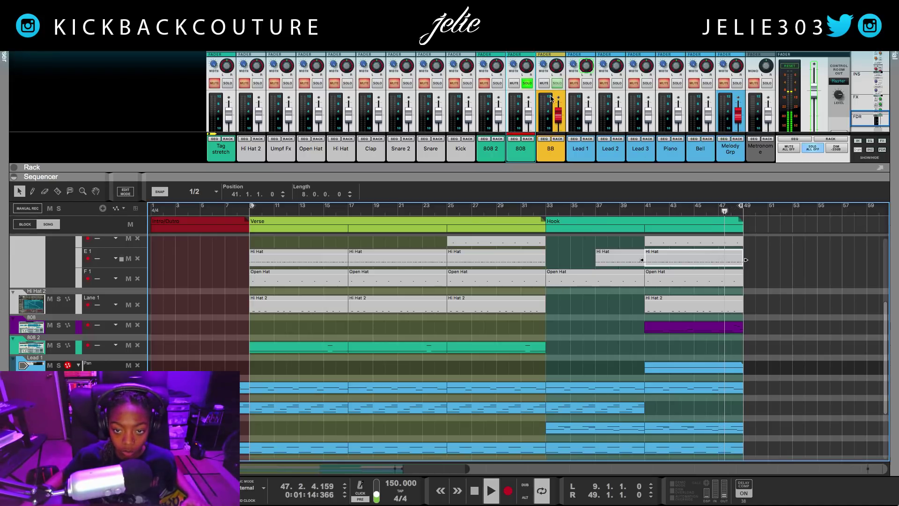
Solo the 808 2 and BB channels as well and set the 808 channel's input gain to about -8.6 dB.
click(497, 83)
click(557, 83)
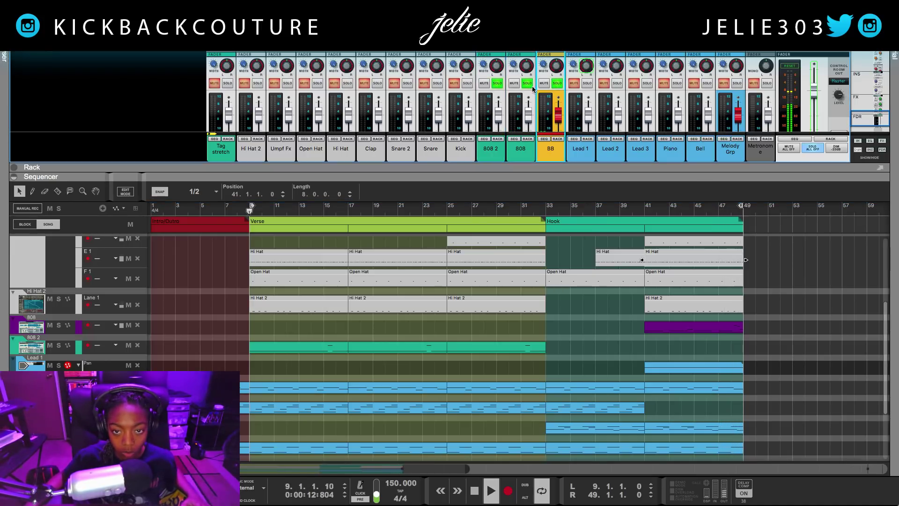
scroll(525, 106, up, 5)
scroll(524, 107, up, 5)
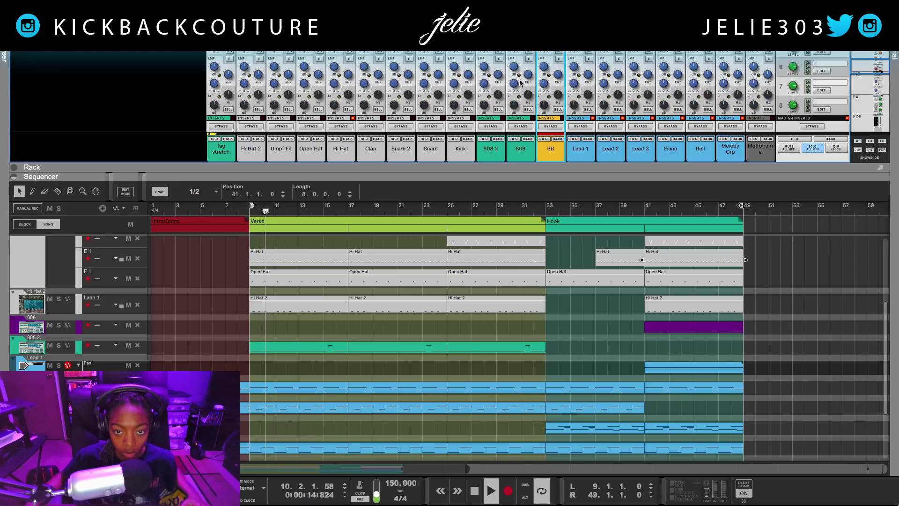
click(519, 52)
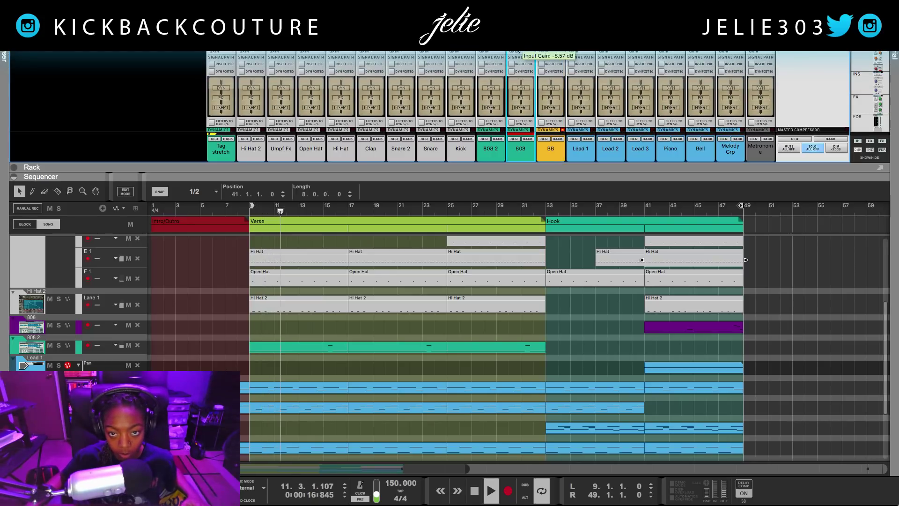
Replay the transition from bar 47 back to bar 9 to compare the 808's input gain with the 808 2.
click(717, 207)
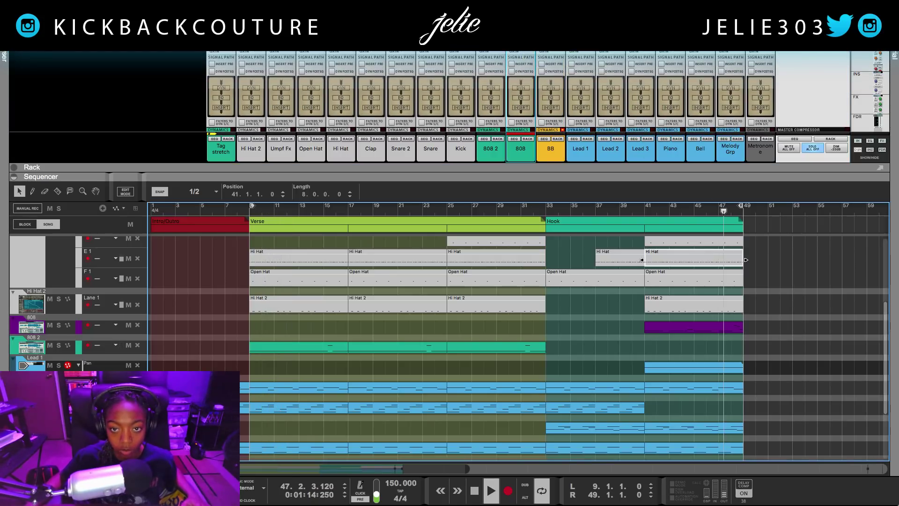
mouse_move(518, 51)
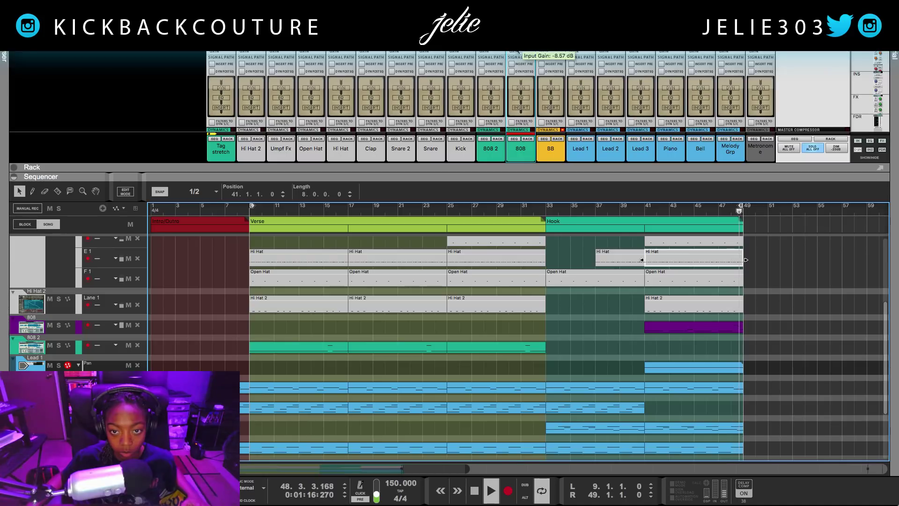
click(721, 207)
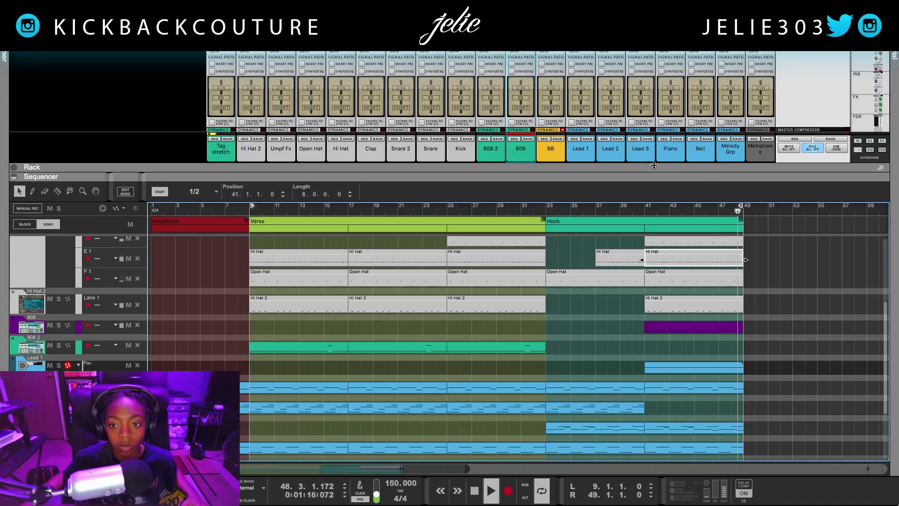
key(space)
Play from bar 47 again with the channel faders in view and compare the 808 and 808 2 meter levels.
scroll(608, 121, down, 10)
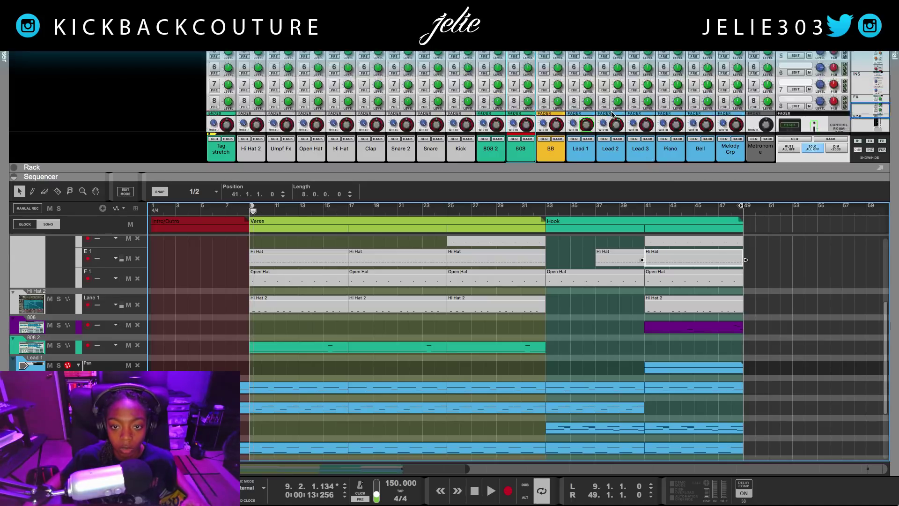
key(KP_0)
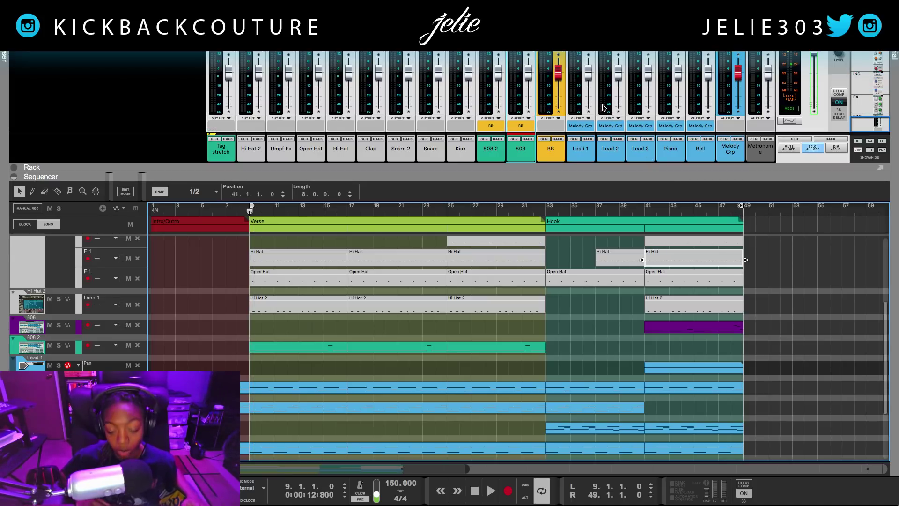
click(721, 209)
key(space)
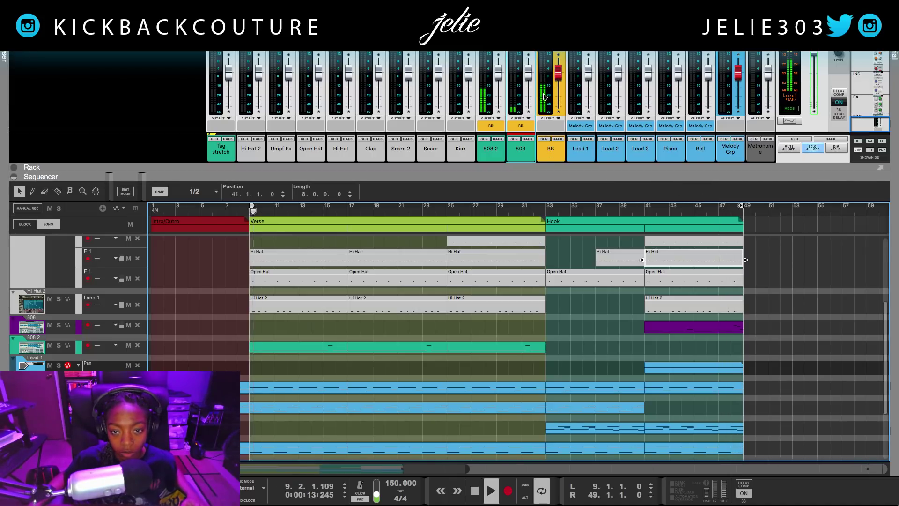
key(space)
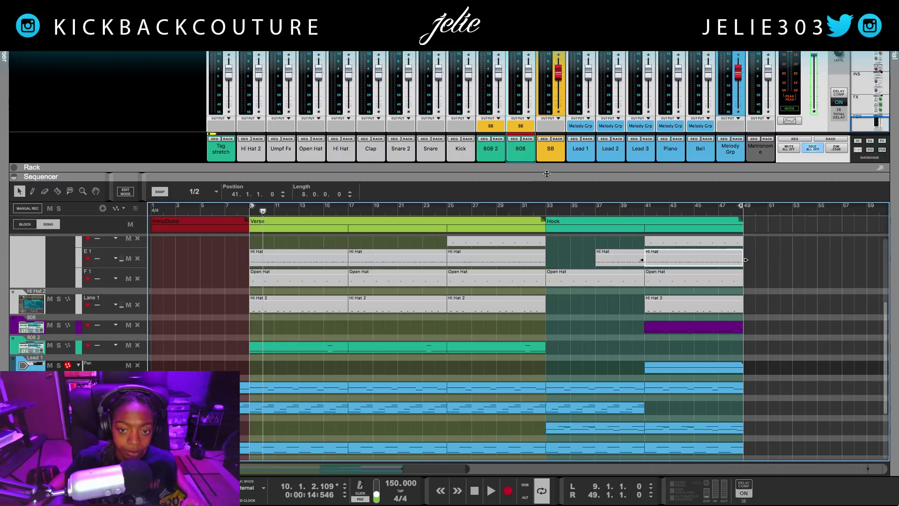
Turn off all channel solos and enlarge the sequencer to show the arrangement from its first tracks.
click(771, 288)
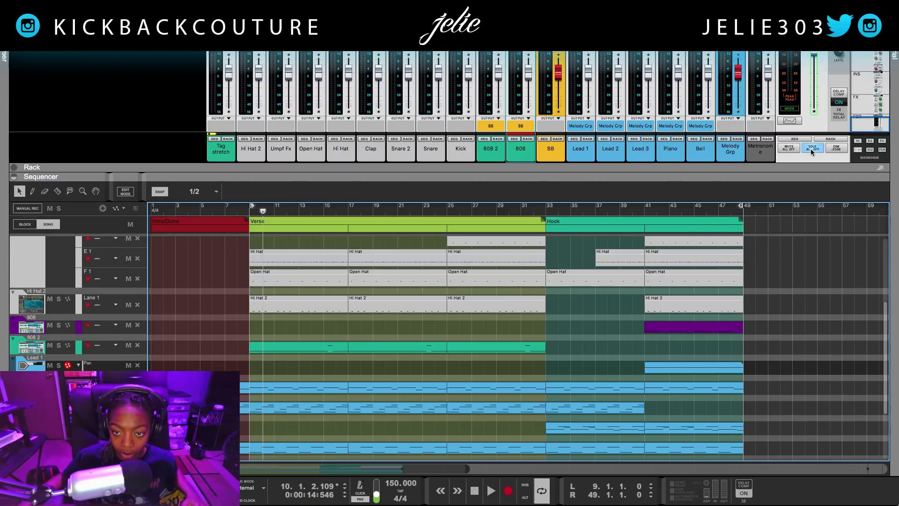
drag(670, 176, 670, 45)
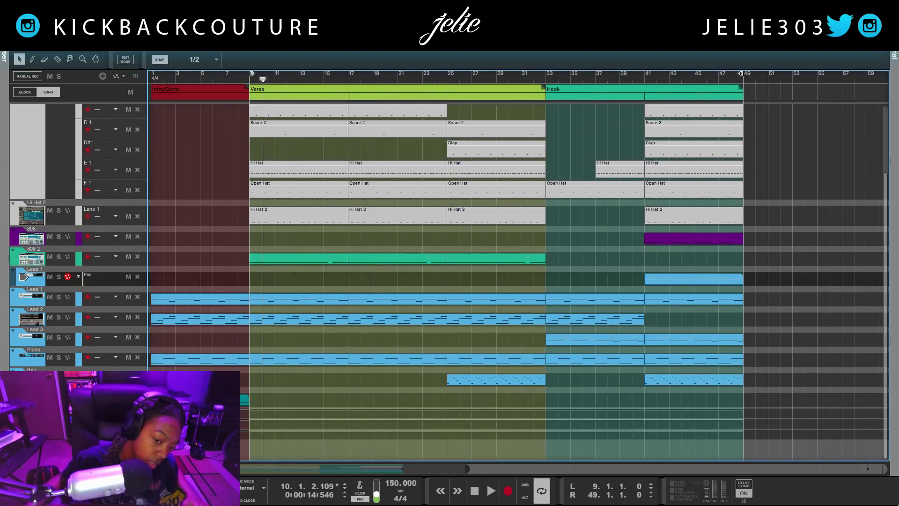
scroll(207, 225, up, 3)
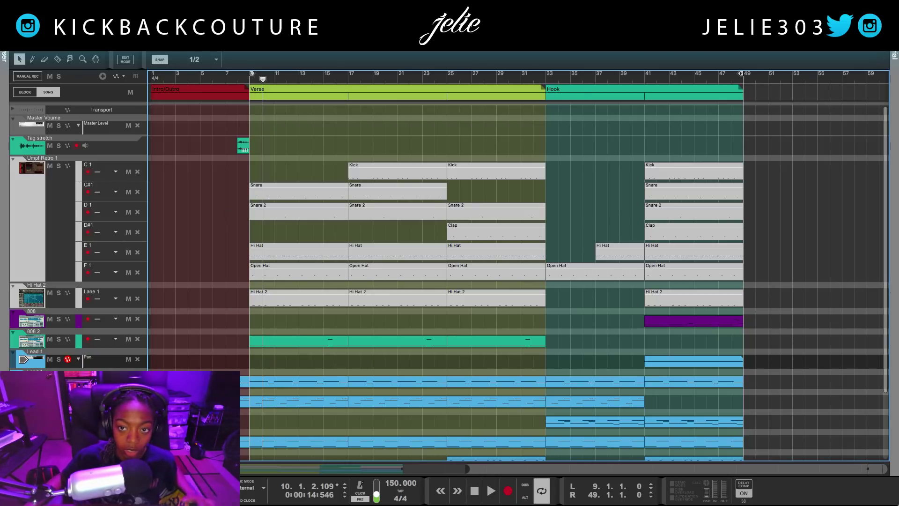
Look over the rack's devices, return to the enlarged mixer and play the full mix.
key(F6)
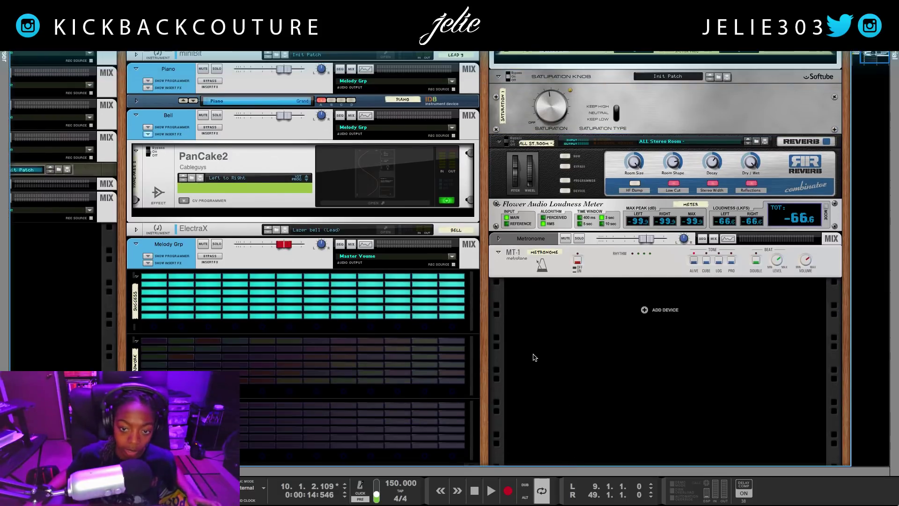
scroll(535, 357, up, 5)
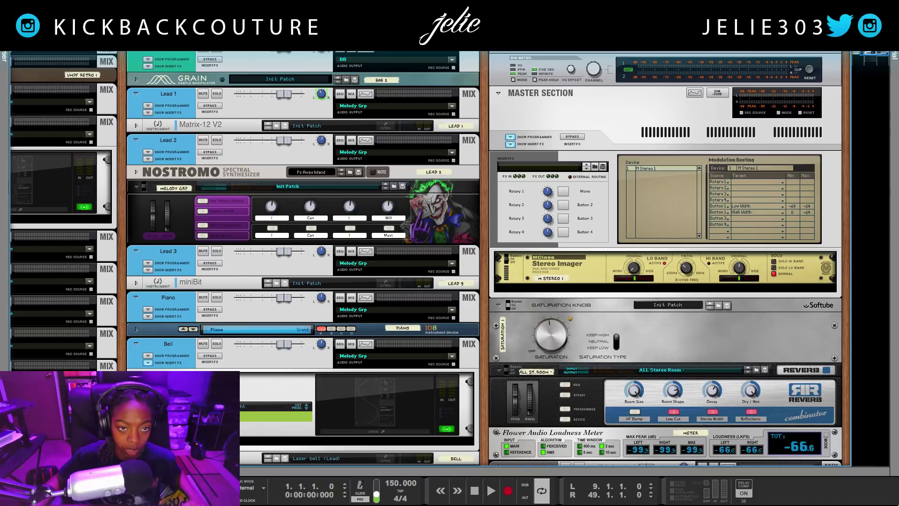
key(F5)
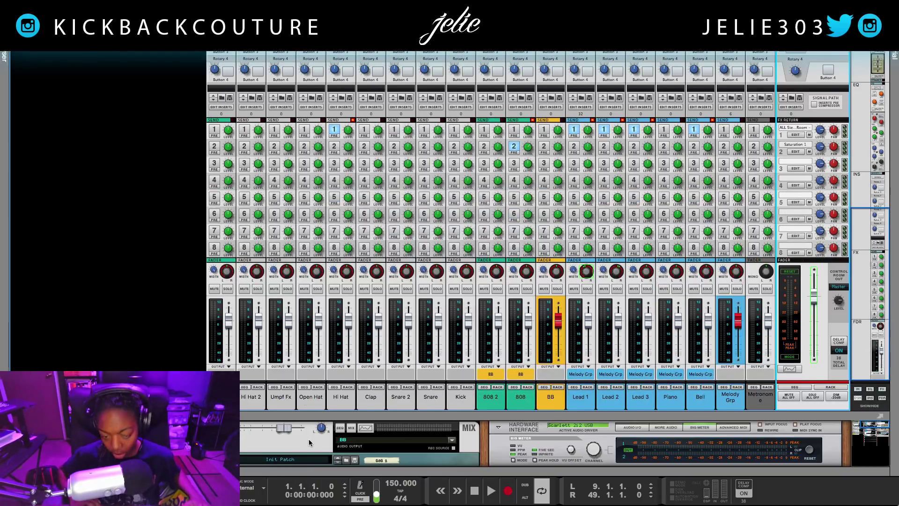
key(space)
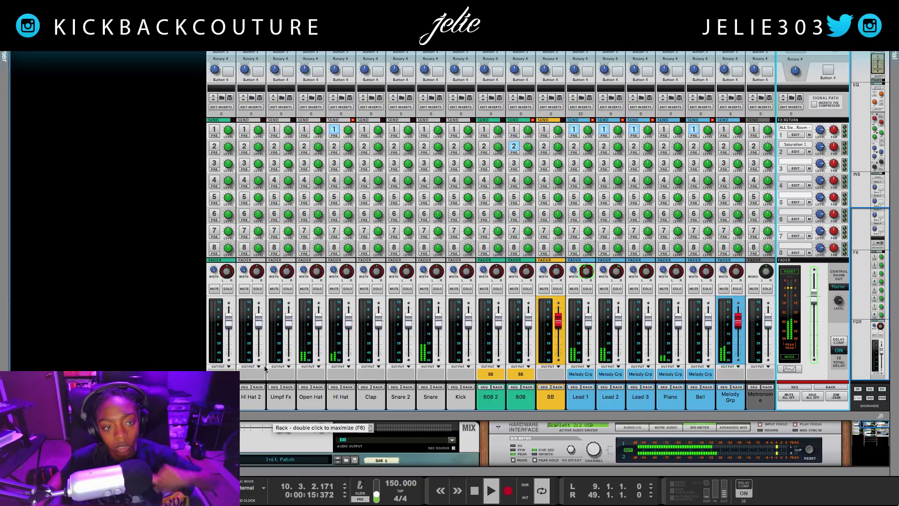
Bring up the sequencer below the mixer, set the loop to bars 7 to 11 around the Tag stretch clip and play it.
scroll(268, 374, up, 15)
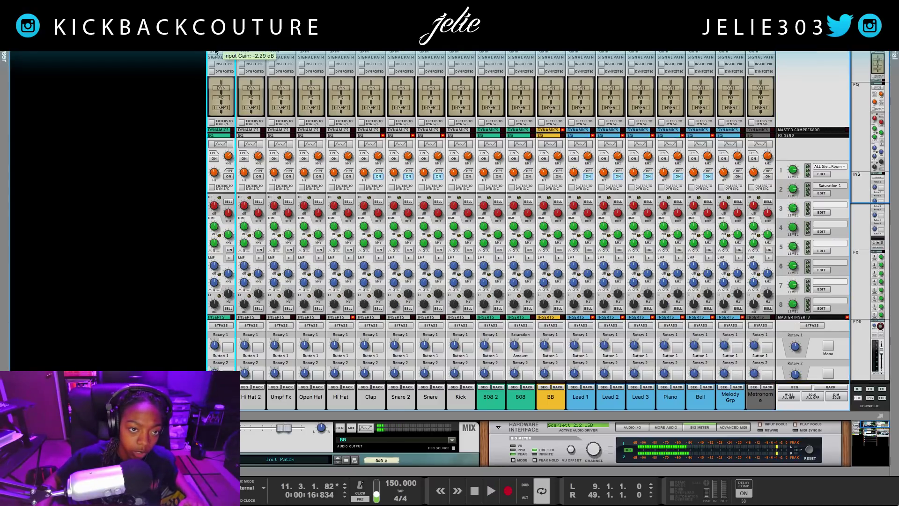
drag(287, 469, 228, 366)
alt+click(276, 370)
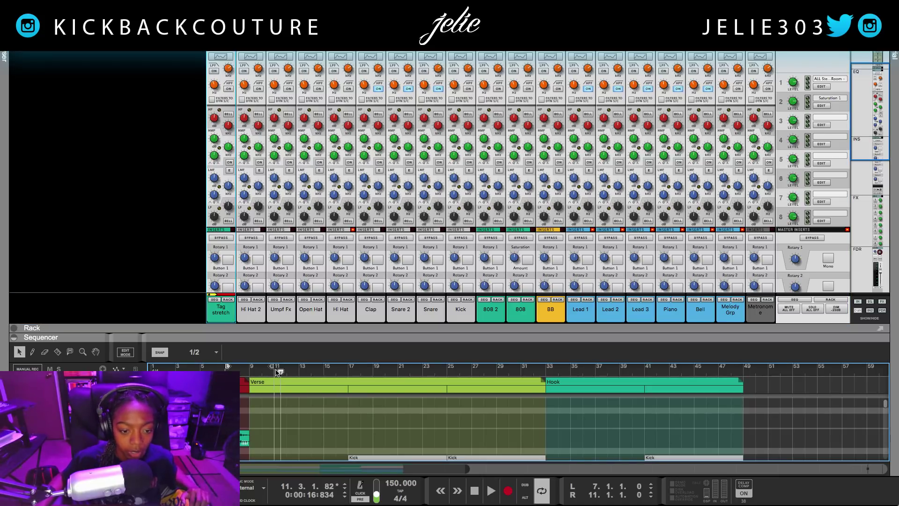
key(space)
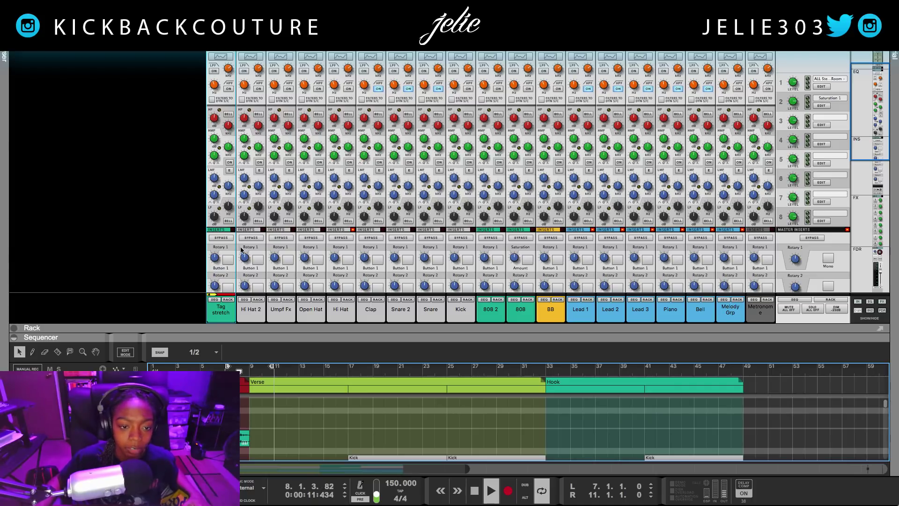
Audition the Tag stretch loop with the channel input sections in view, stop playback and enlarge the sequencer.
scroll(250, 281, up, 3)
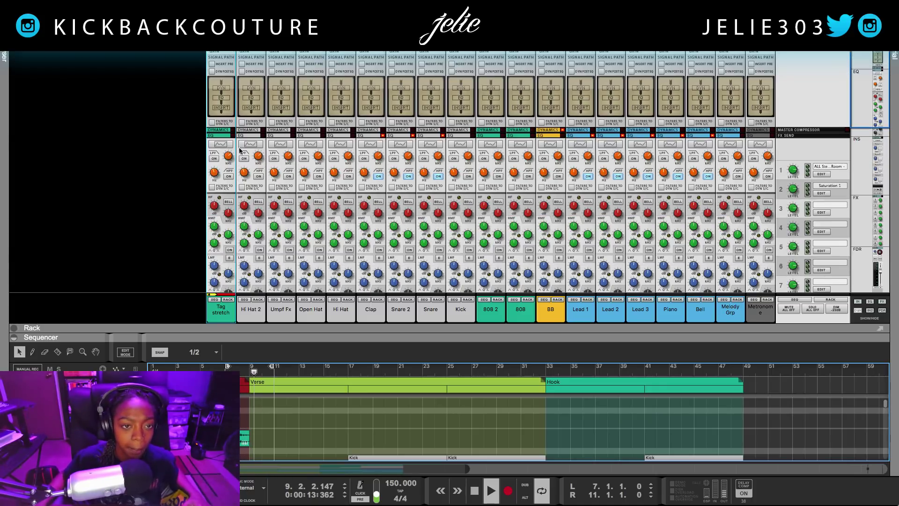
click(268, 374)
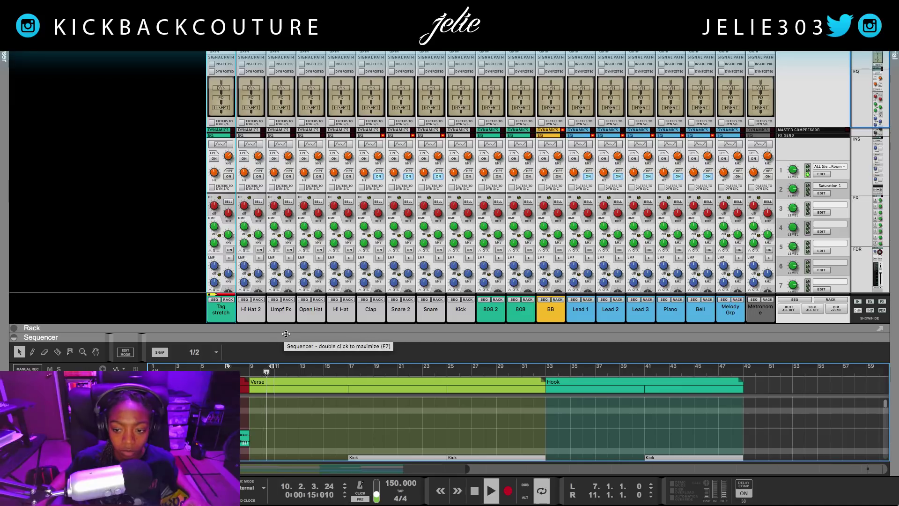
key(space)
drag(254, 341, 259, 102)
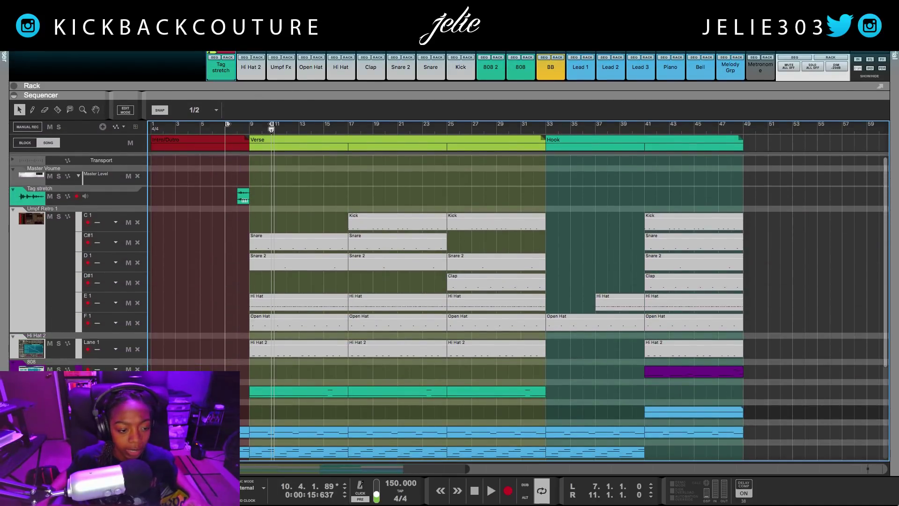
Select the short clip at bar 8 below the Bell track and audition the lead-in to the verse from bar 7.
scroll(235, 174, down, 5)
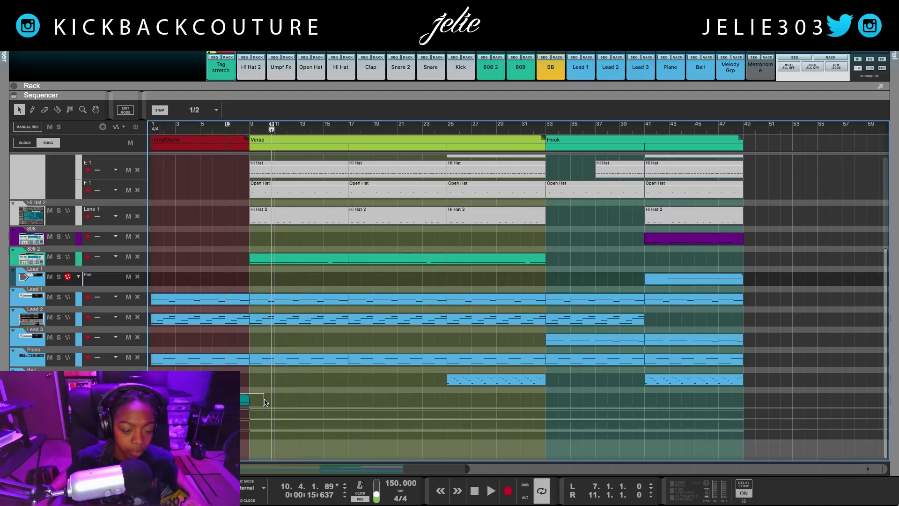
drag(265, 402, 265, 402)
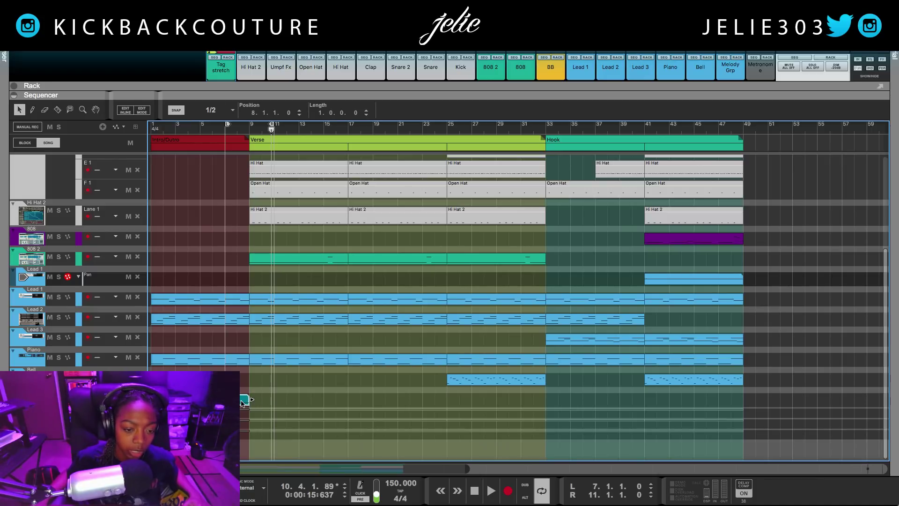
click(225, 131)
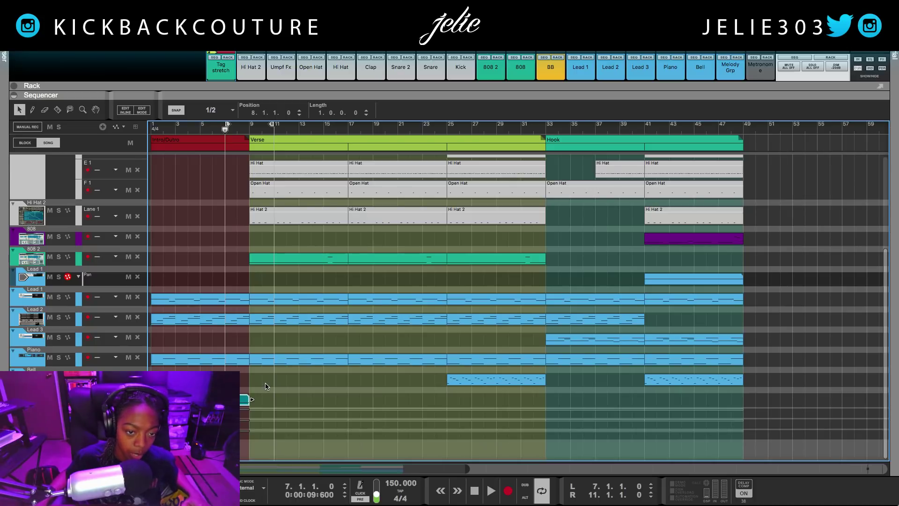
key(space)
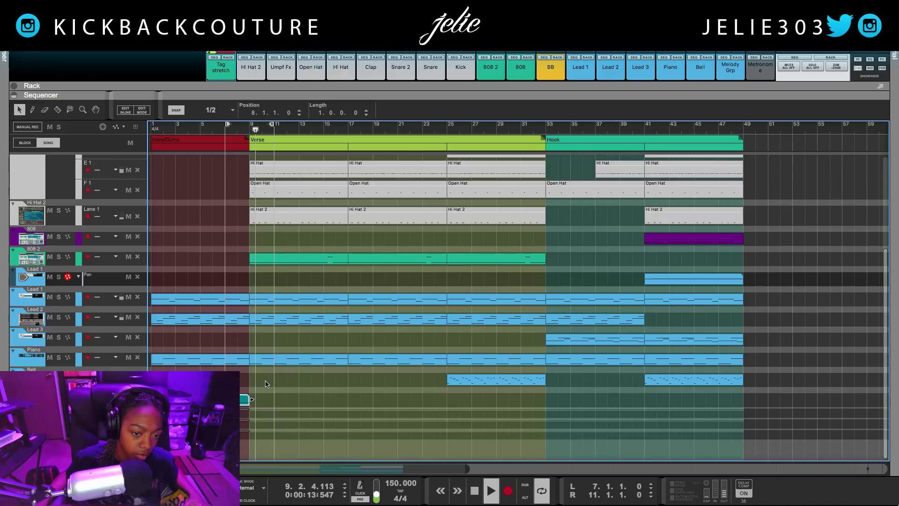
key(space)
key(KP_0)
key(space)
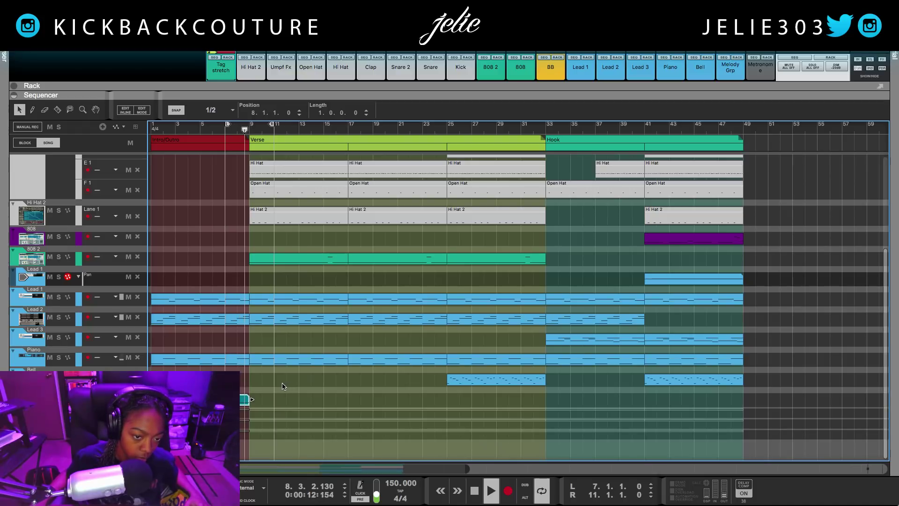
key(space)
click(270, 392)
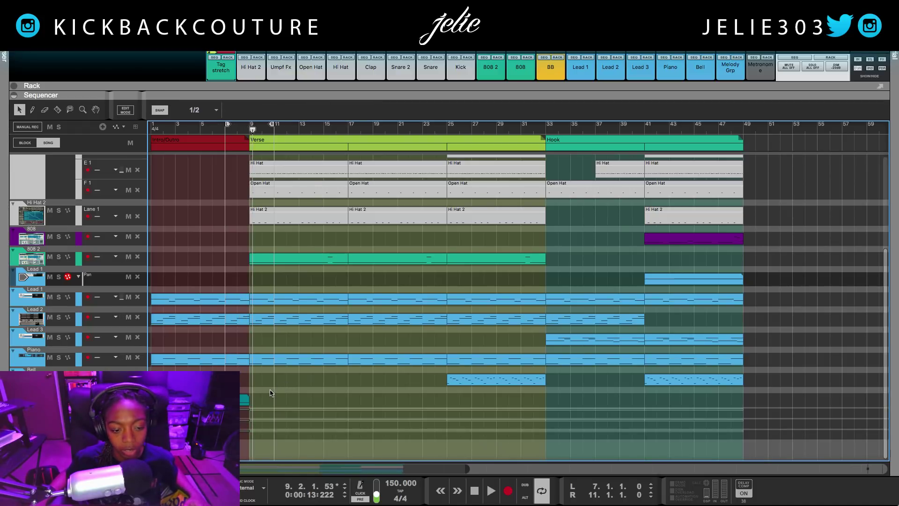
Look over the arranged drum and melody tracks and bring up the enlarged rack at the Master Section.
scroll(281, 396, up, 5)
scroll(616, 291, down, 6)
scroll(617, 292, up, 4)
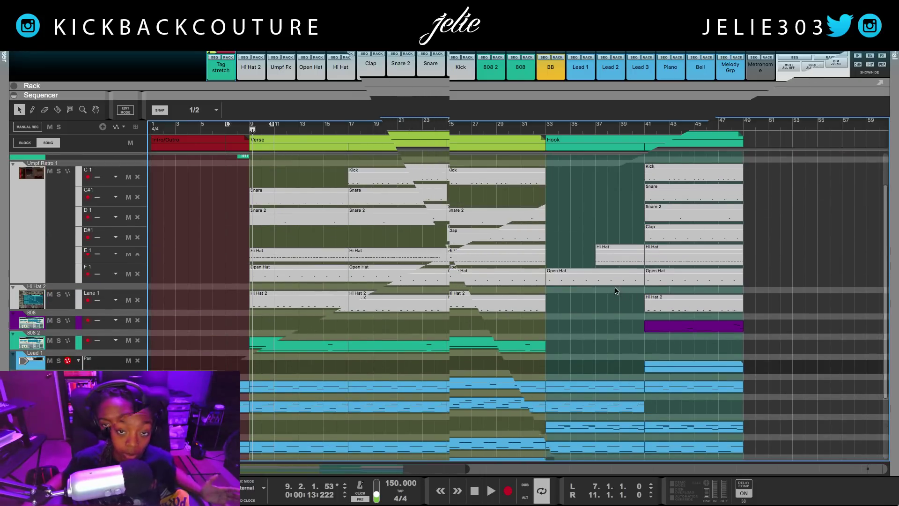
key(F6)
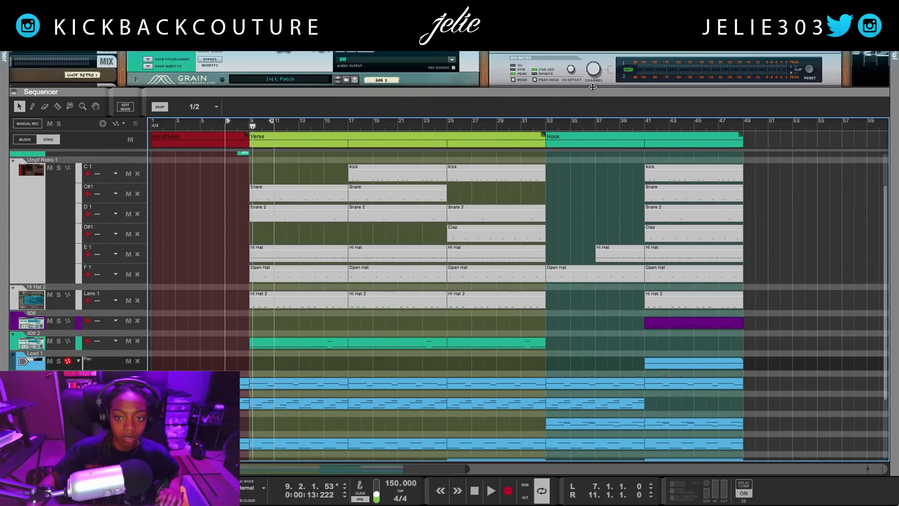
key(F7)
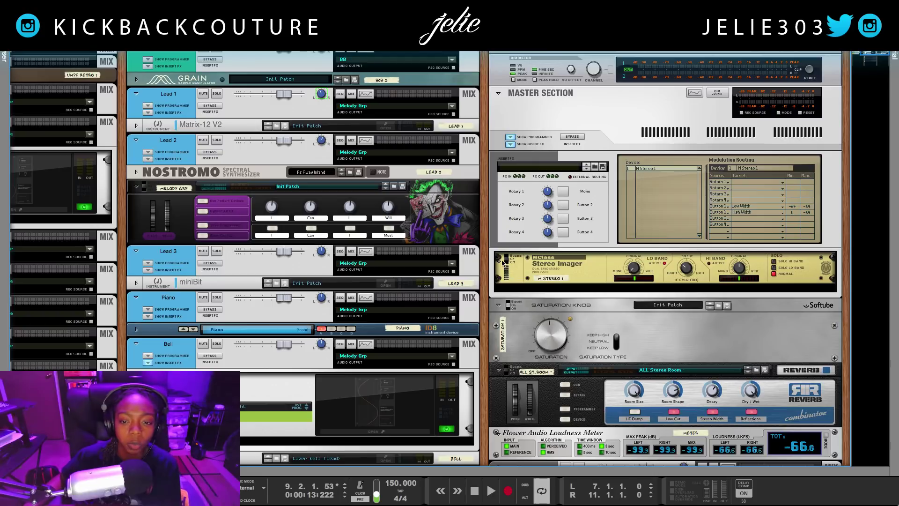
Add a FabFilter Saturn effect below the Stereo Imager in the Master Section's inserts.
click(499, 228)
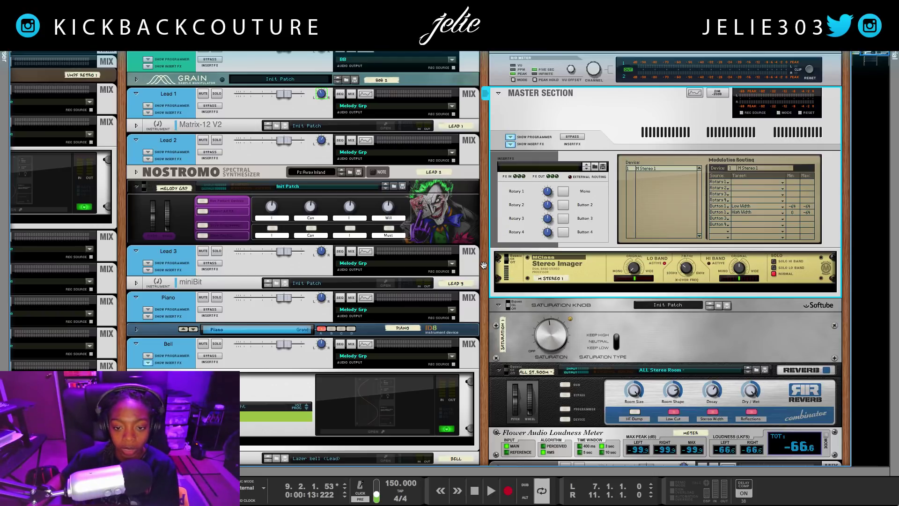
click(547, 289)
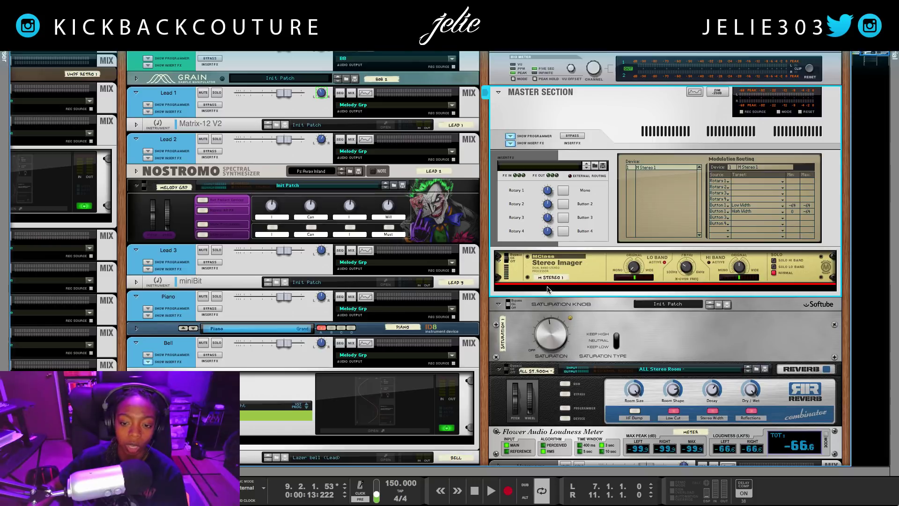
right_click(547, 289)
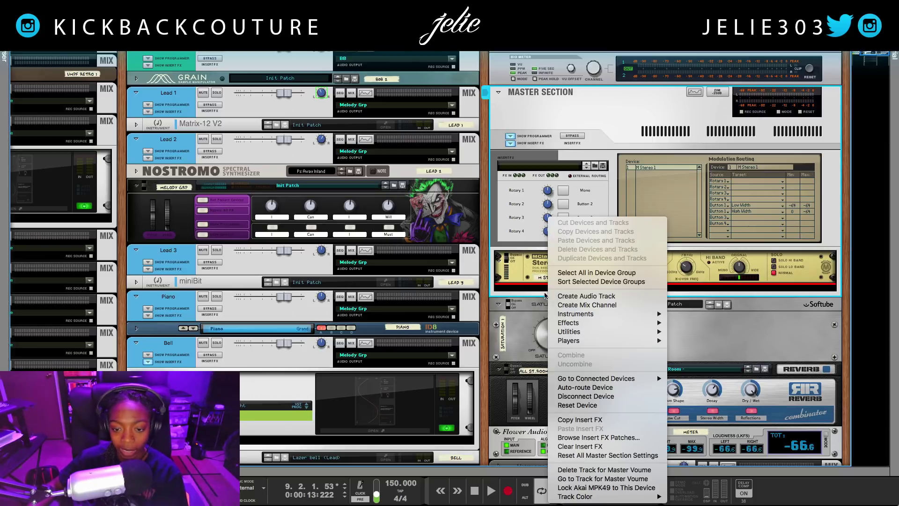
mouse_move(563, 326)
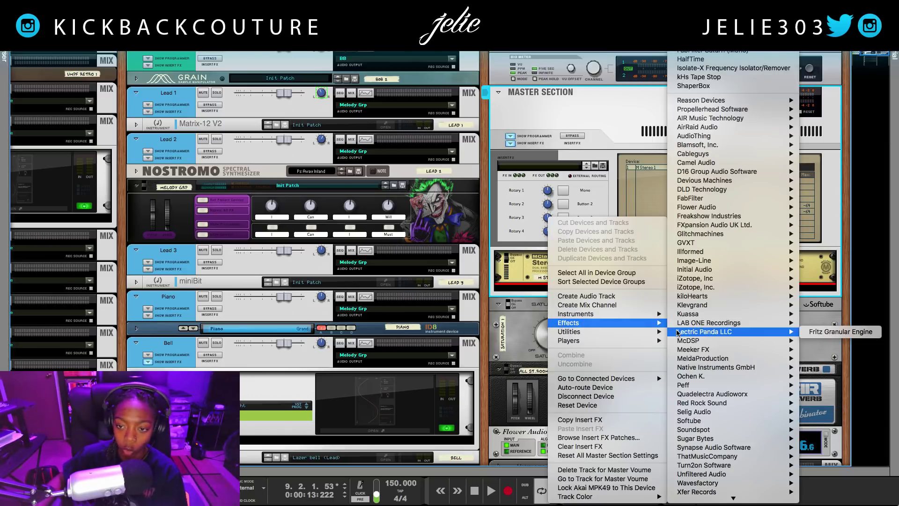
mouse_move(716, 200)
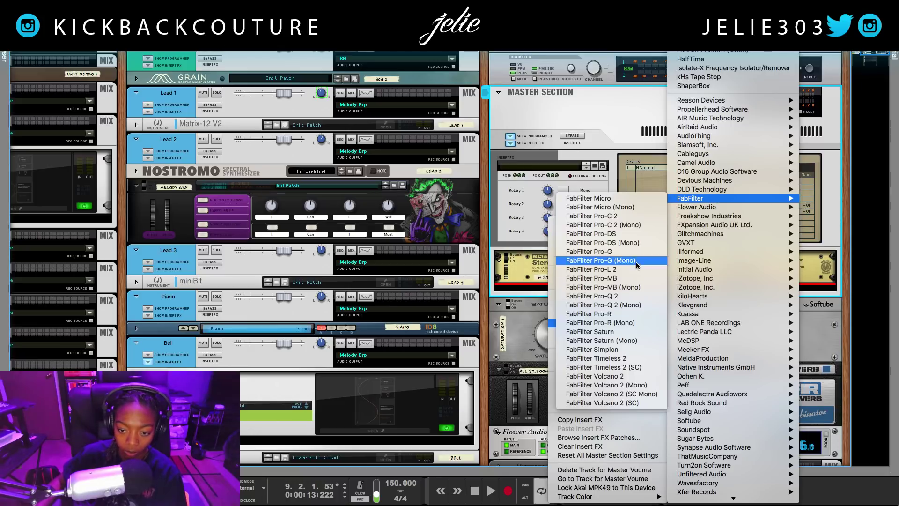
click(631, 331)
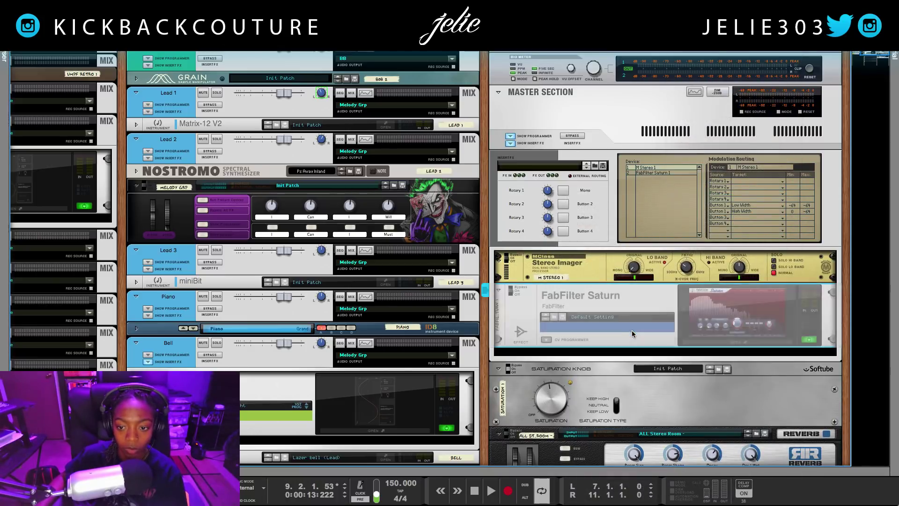
Open FabFilter Saturn's window, check its saturation styles while keeping Warm Tape, and pin the window open during playback.
click(702, 345)
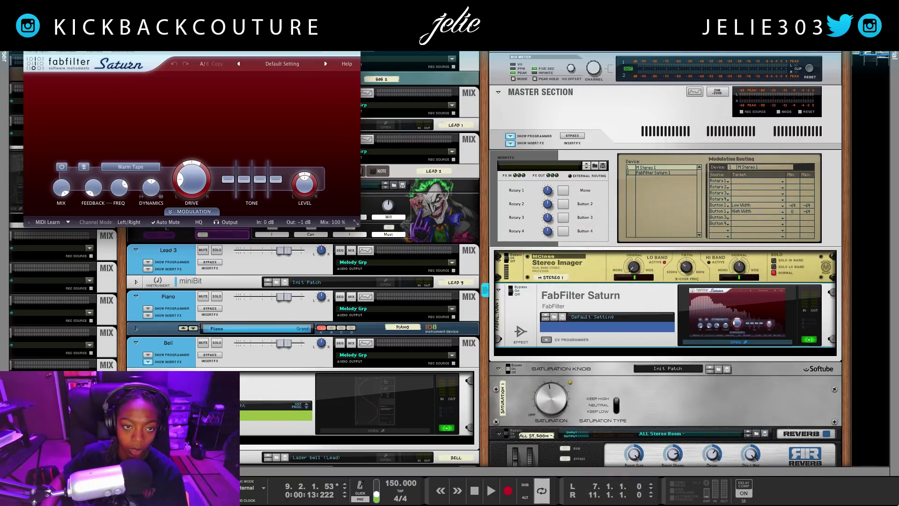
drag(281, 30, 538, 191)
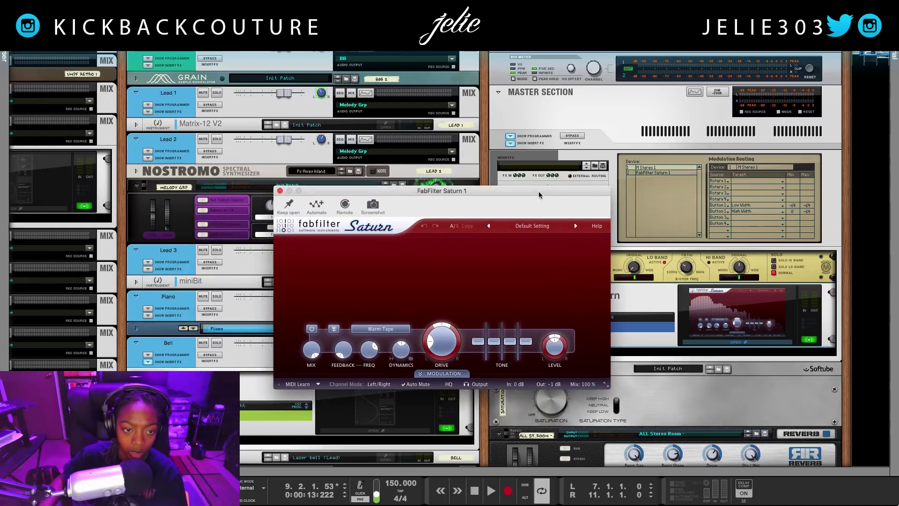
click(396, 328)
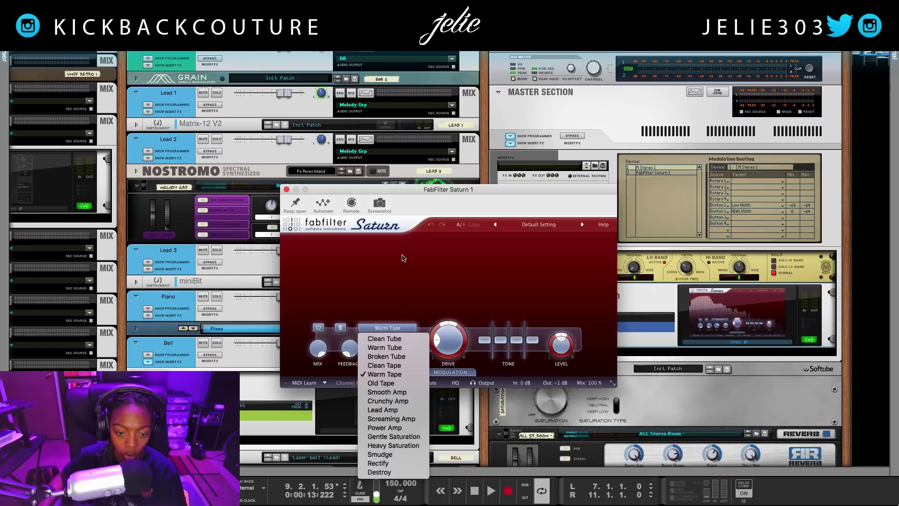
click(425, 194)
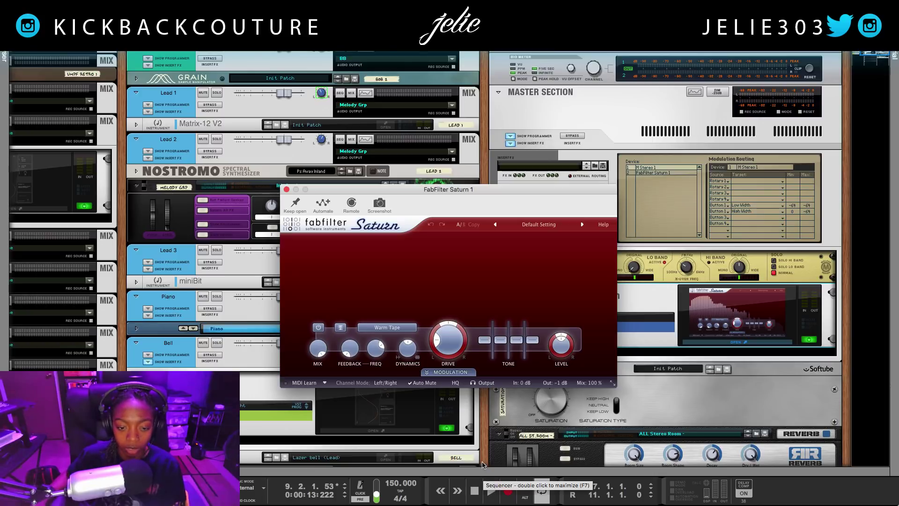
mouse_move(452, 345)
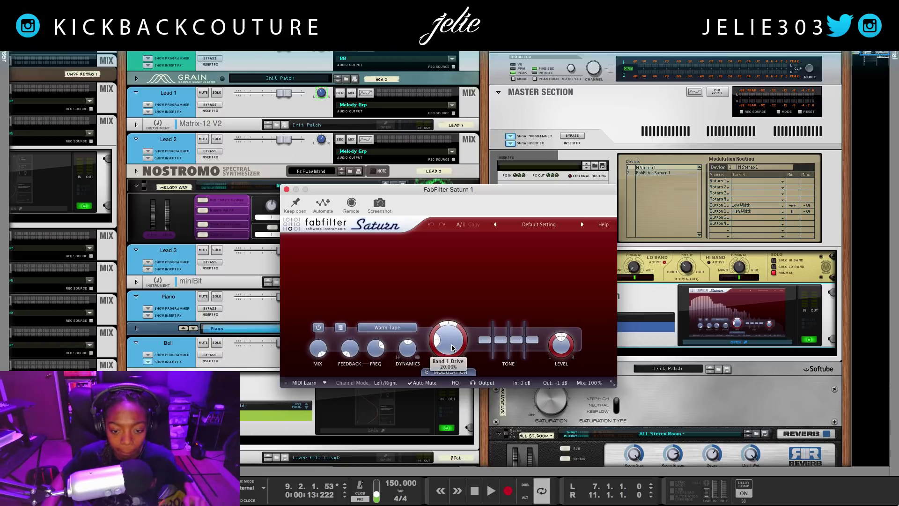
key(space)
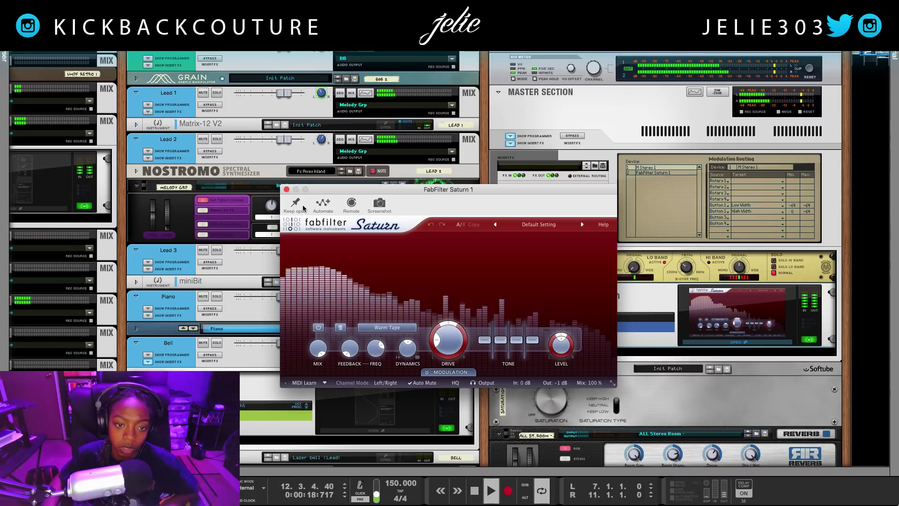
drag(334, 189, 337, 142)
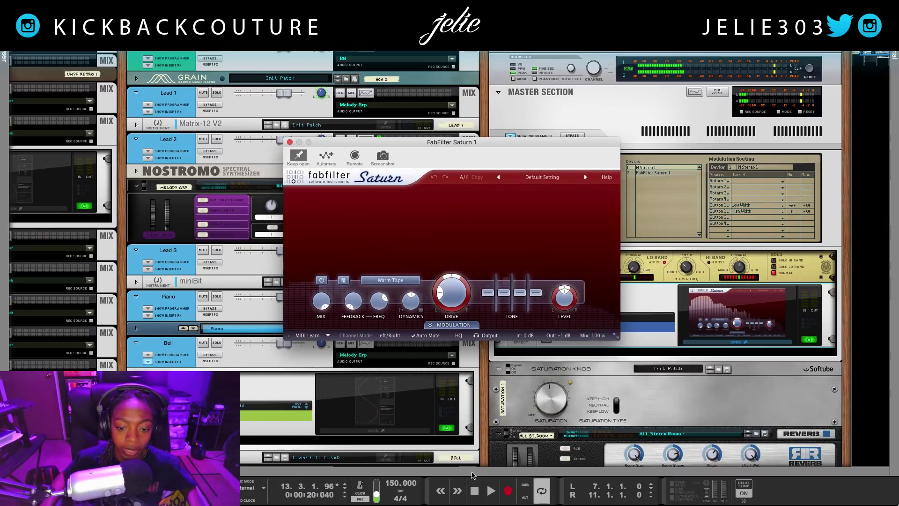
Show the sequencer below the rack, play from bar 17 while adjusting Saturn's Drive, and close the Saturn window.
click(443, 391)
key(F7)
click(352, 399)
key(space)
click(448, 298)
mouse_move(449, 298)
mouse_down()
mouse_move(453, 281)
mouse_move(449, 289)
mouse_up()
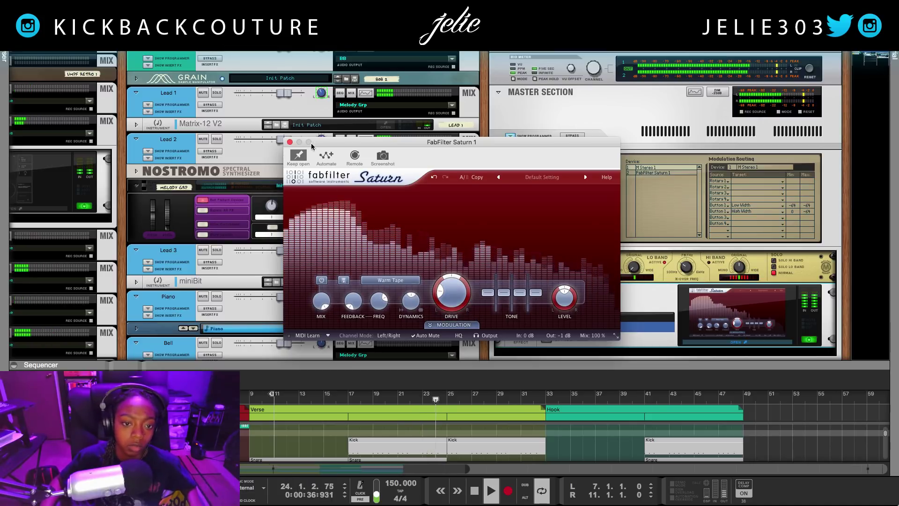
click(290, 142)
Stop playback and add an MClass Maximizer below FabFilter Saturn in the Master Section's inserts.
scroll(569, 300, down, 3)
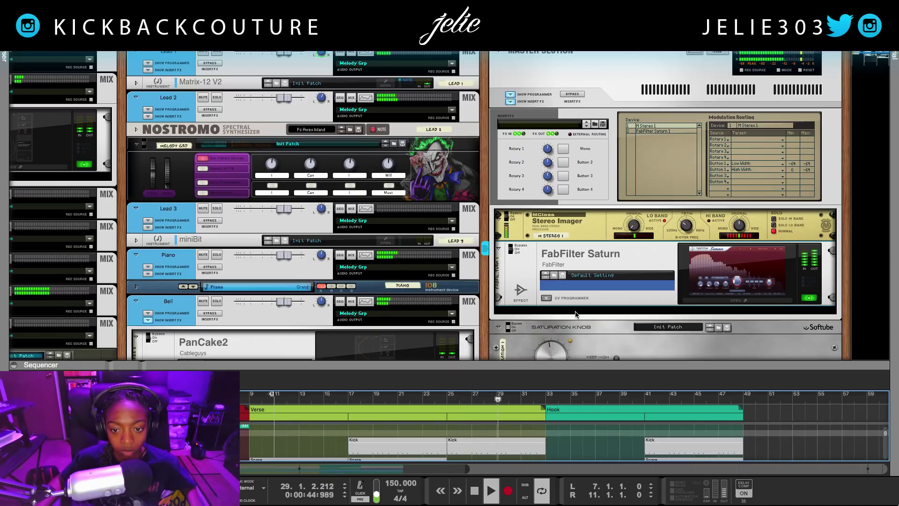
key(space)
right_click(576, 314)
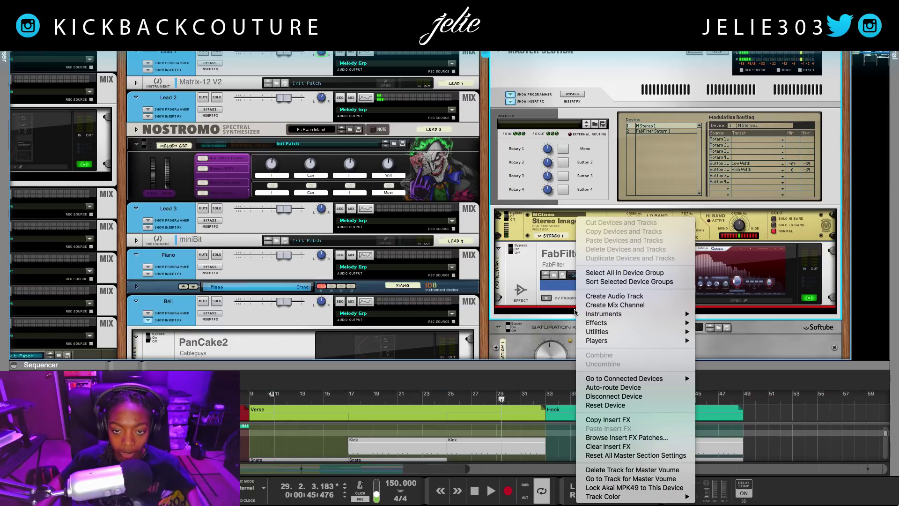
mouse_move(599, 328)
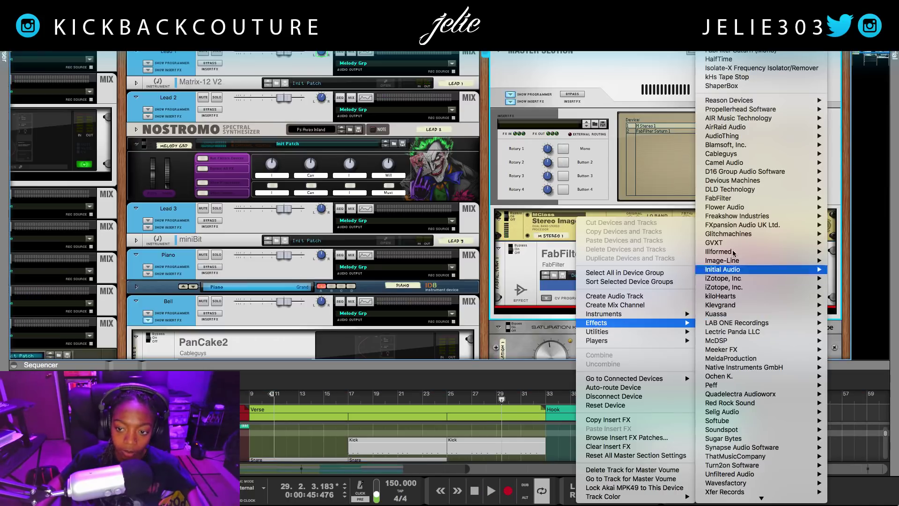
mouse_move(715, 166)
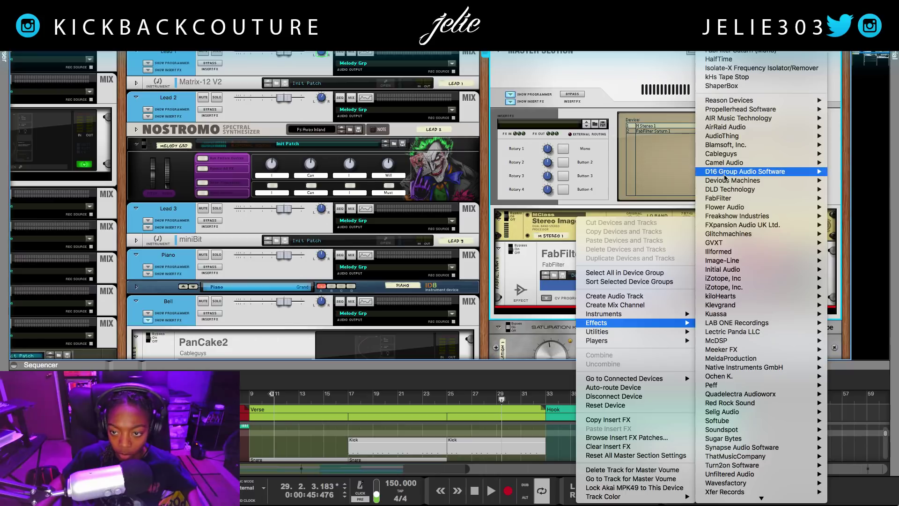
mouse_move(733, 199)
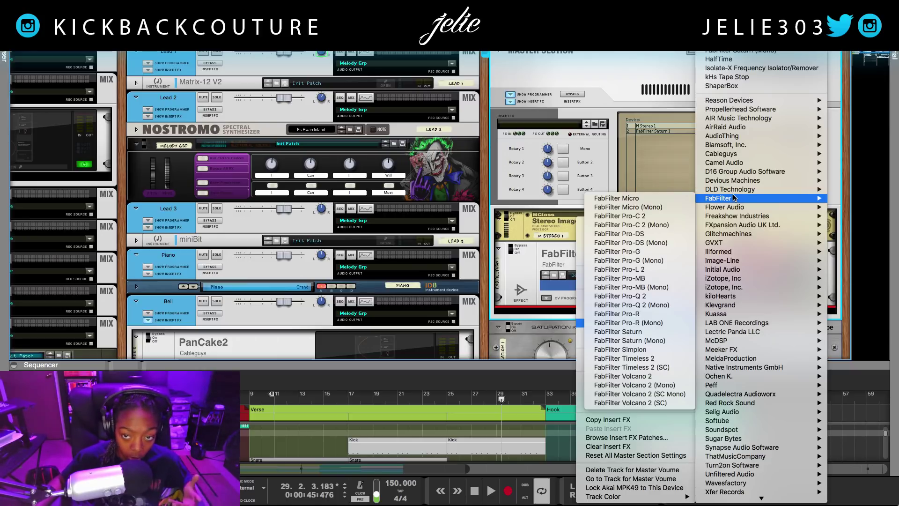
mouse_move(770, 100)
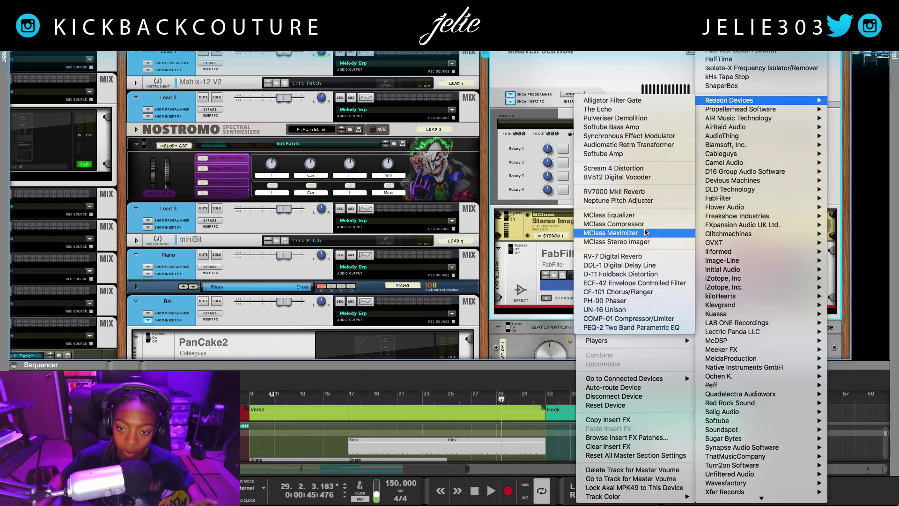
click(607, 233)
Turn on the MClass Maximizer's soft clip and raise its output gain to 11.8 dB during playback.
scroll(628, 285, down, 3)
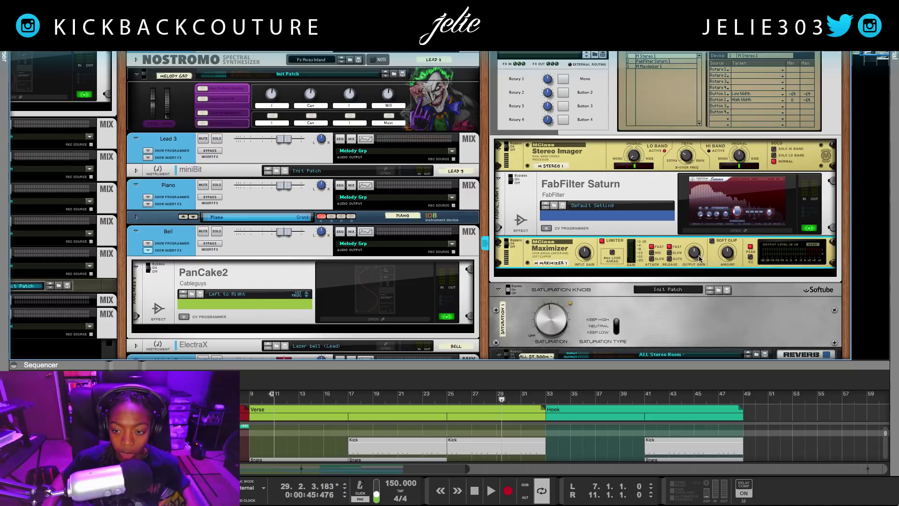
click(712, 241)
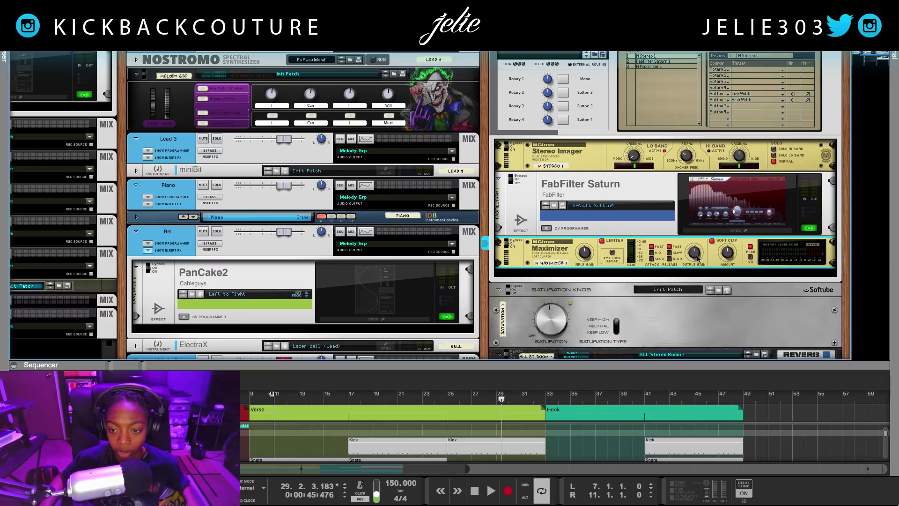
mouse_move(724, 254)
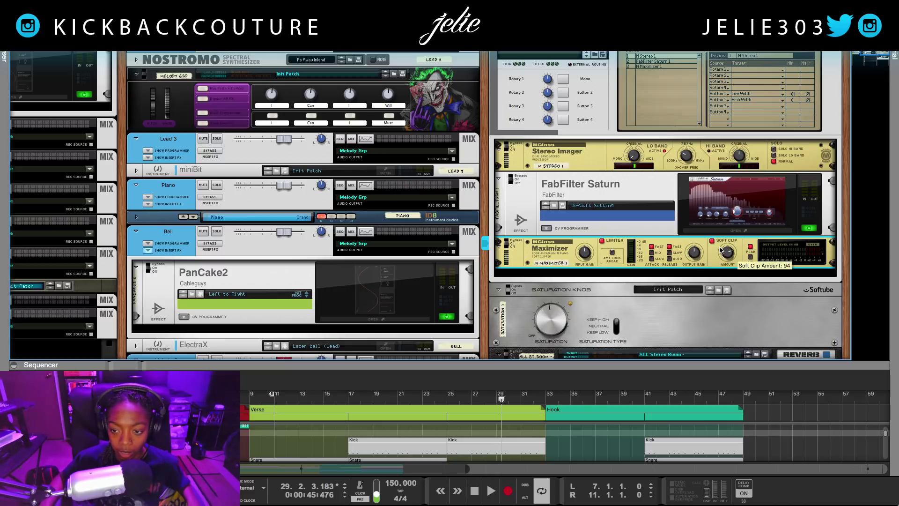
key(space)
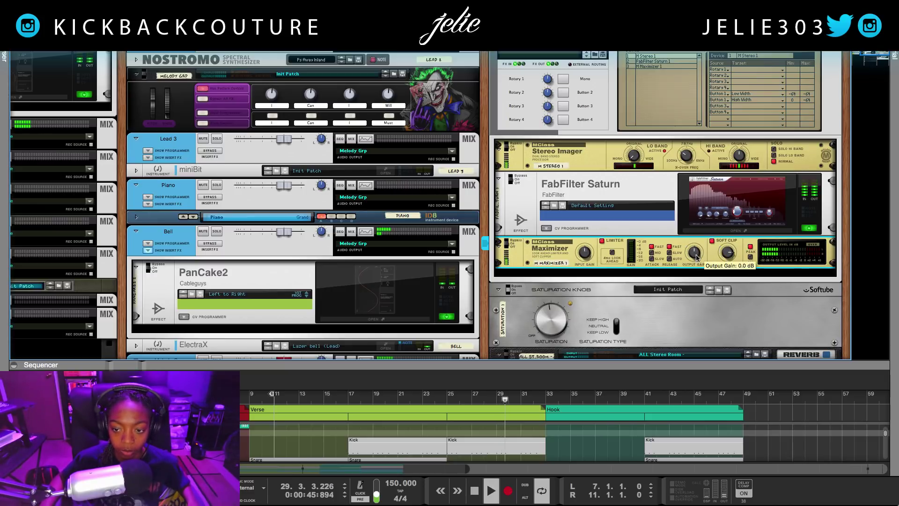
drag(697, 258, 696, 254)
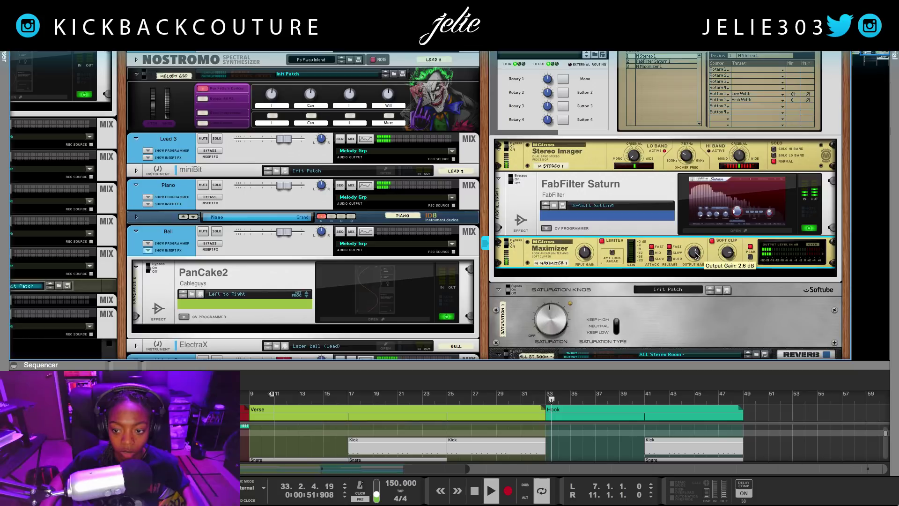
key(space)
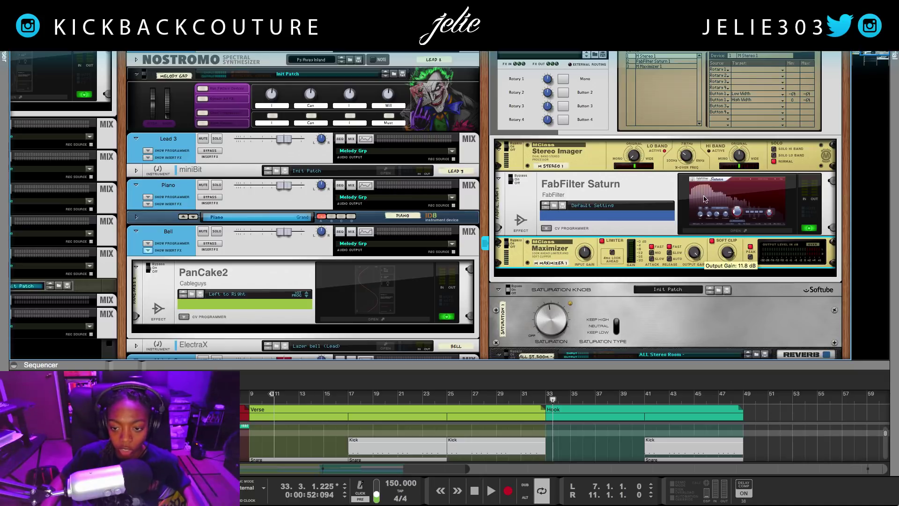
Lower the MClass Maximizer's output gain to 3.2 dB during playback and replay the section from about bar 30.
key(space)
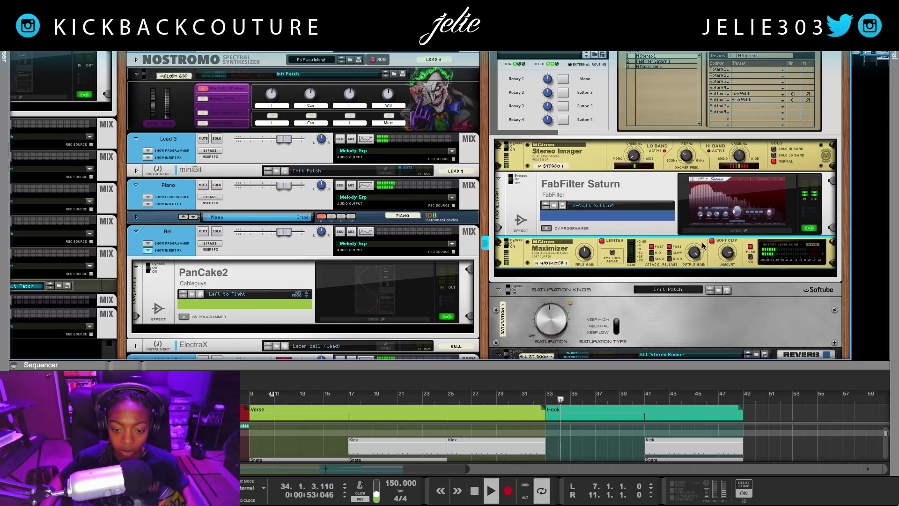
mouse_move(695, 255)
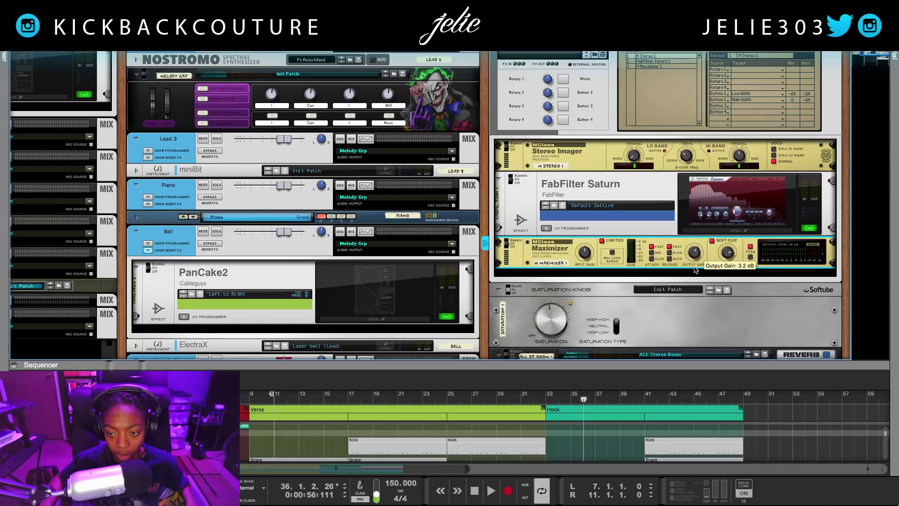
click(512, 393)
key(space)
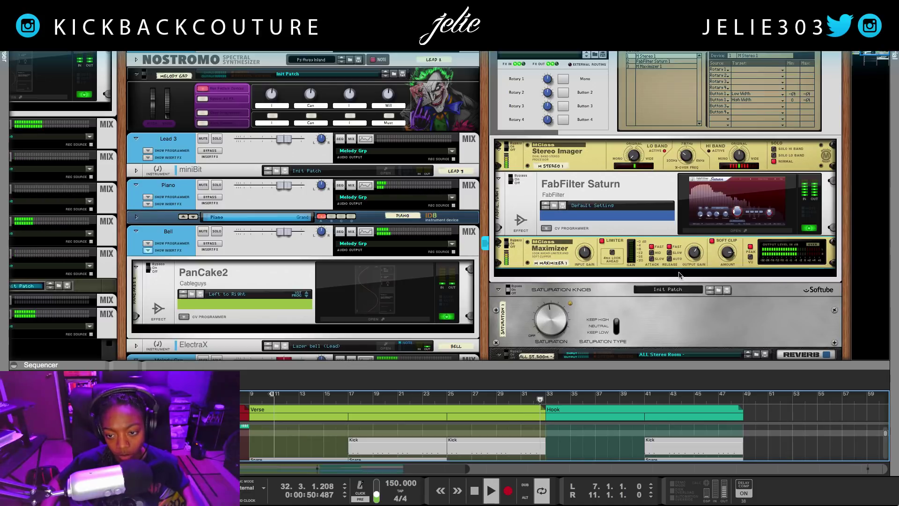
Set the MClass Maximizer's input gain to 1.1 dB and adjust it further while replaying the transition into the hook.
key(space)
click(589, 256)
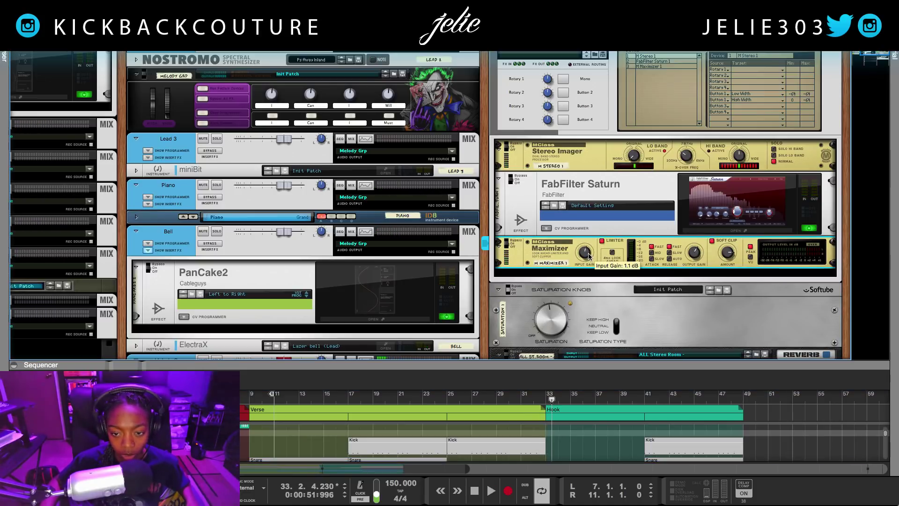
click(534, 396)
key(space)
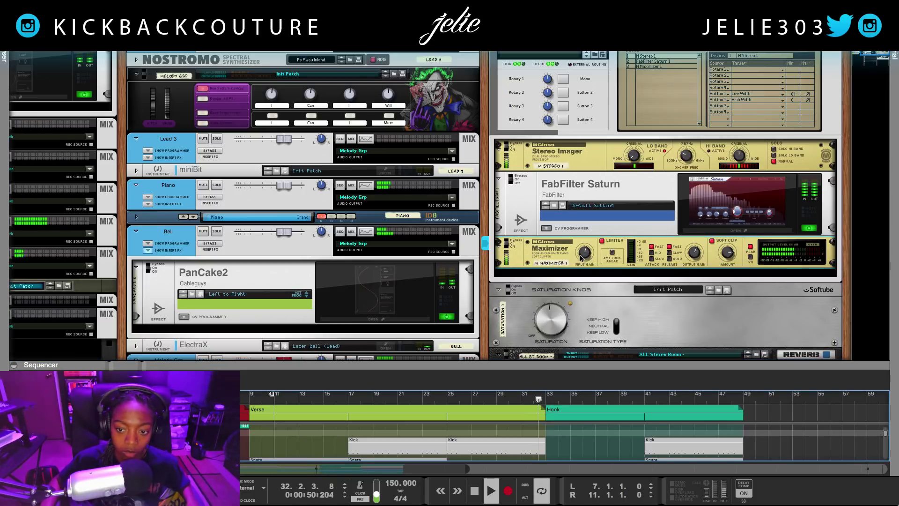
click(582, 256)
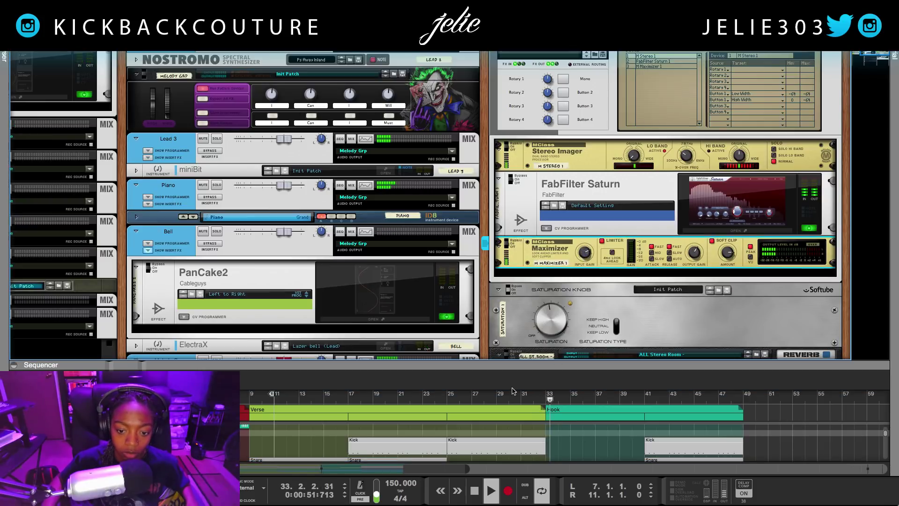
Loop the second Kick clip of the verse, from bar 25 to bar 33, and play the loop.
click(450, 396)
right_click(475, 447)
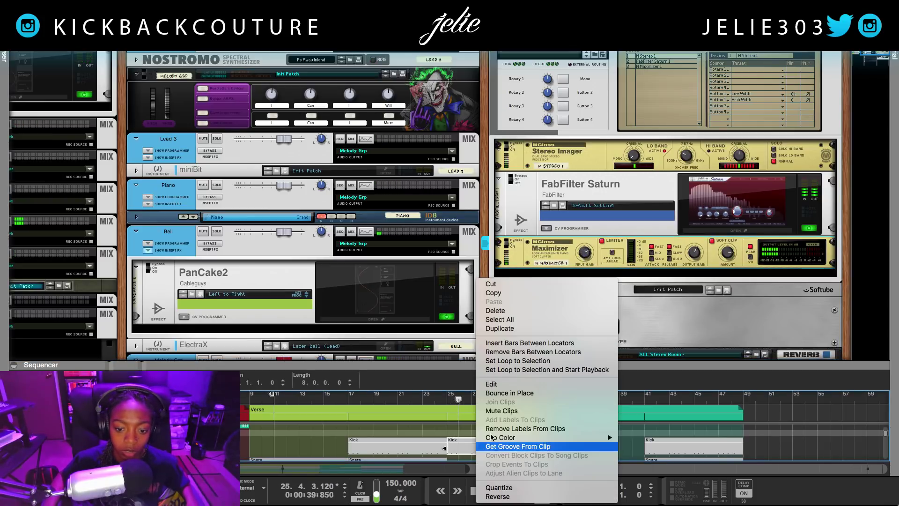
click(531, 371)
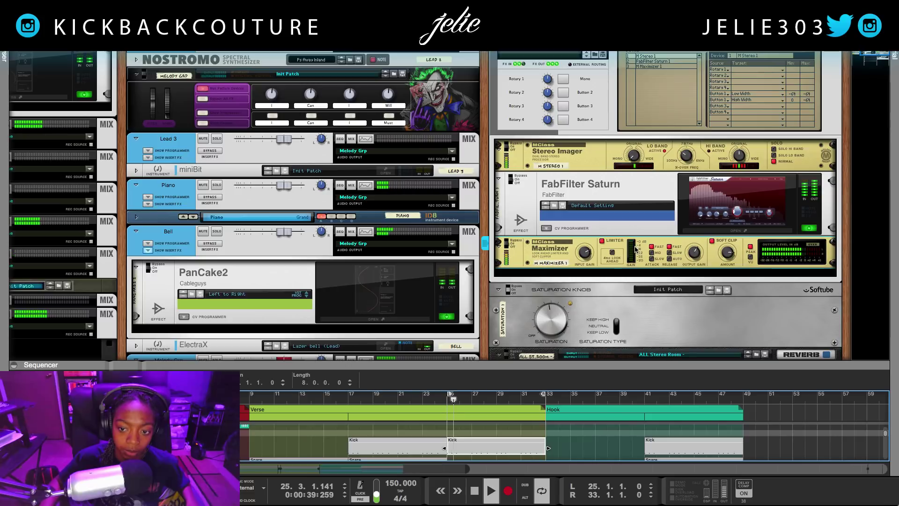
key(space)
key(space)
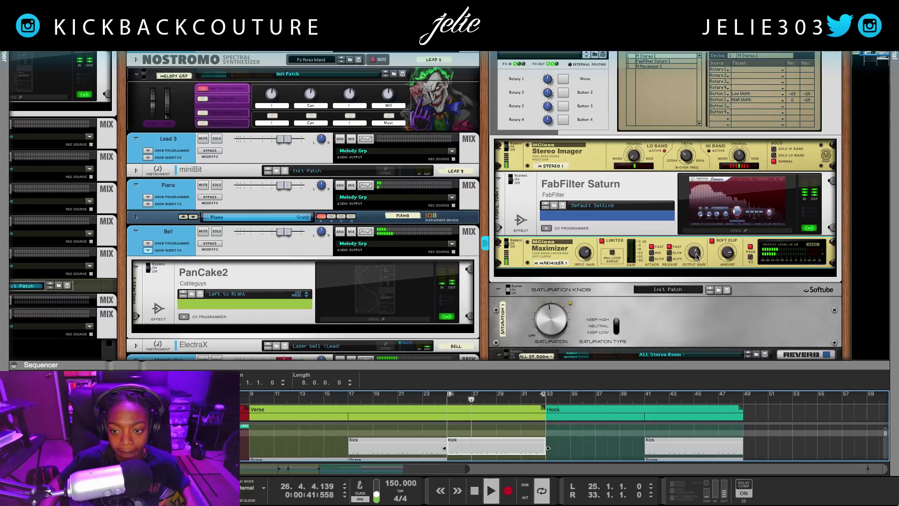
Set the MClass Maximizer's output gain to 1.5 dB while the loop plays, and stop playback.
click(696, 256)
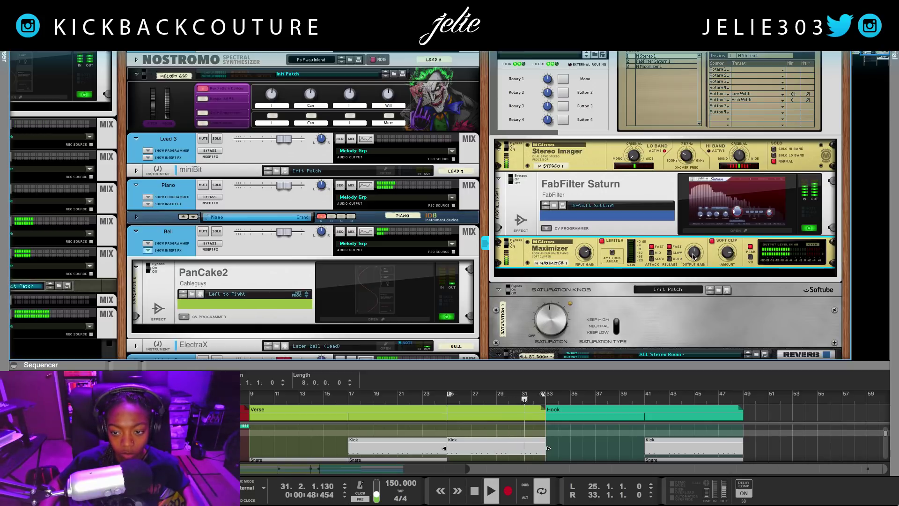
scroll(693, 255, up, 3)
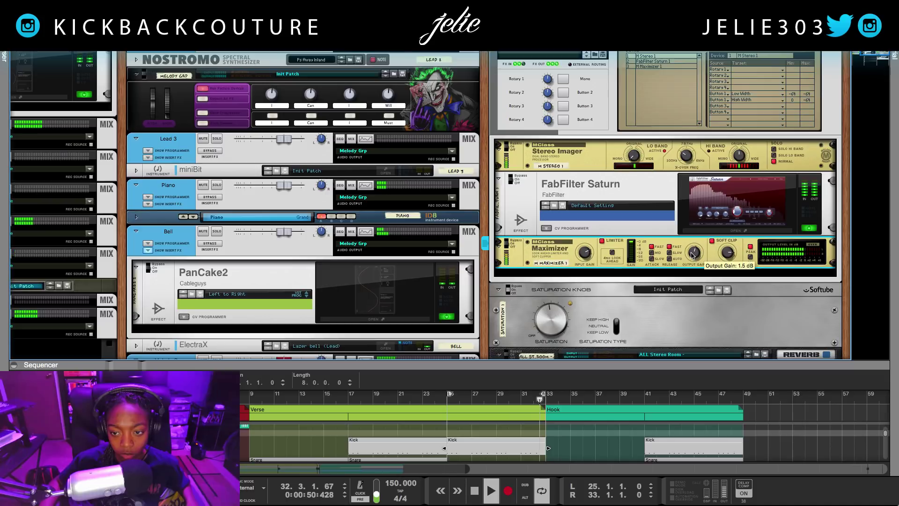
key(space)
Play the loop with the Flower Audio Loudness Meter in view, setting the MClass Maximizer's output gain to -0.8 dB and input gain to 4.5 dB.
scroll(695, 280, down, 5)
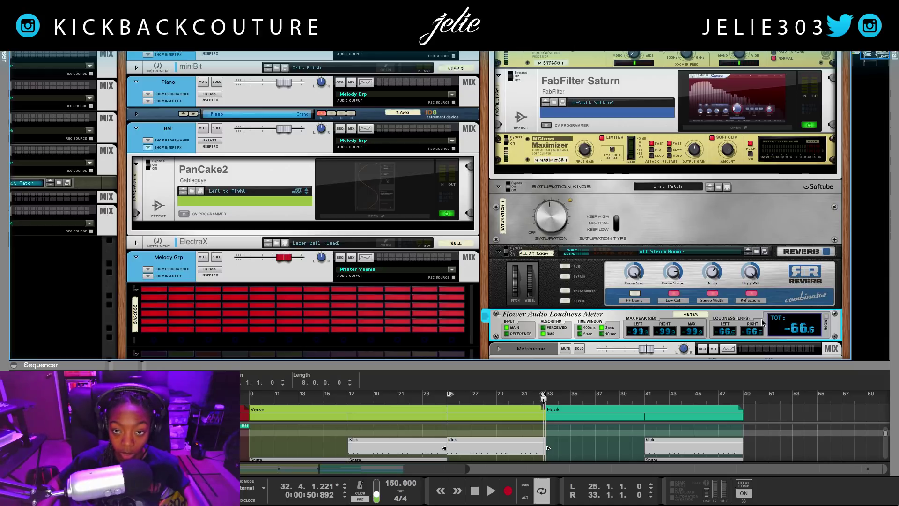
key(space)
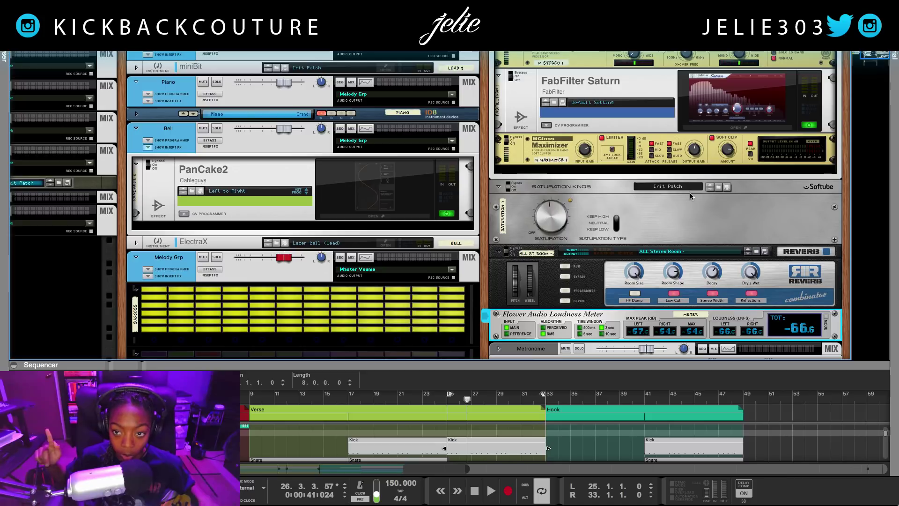
key(space)
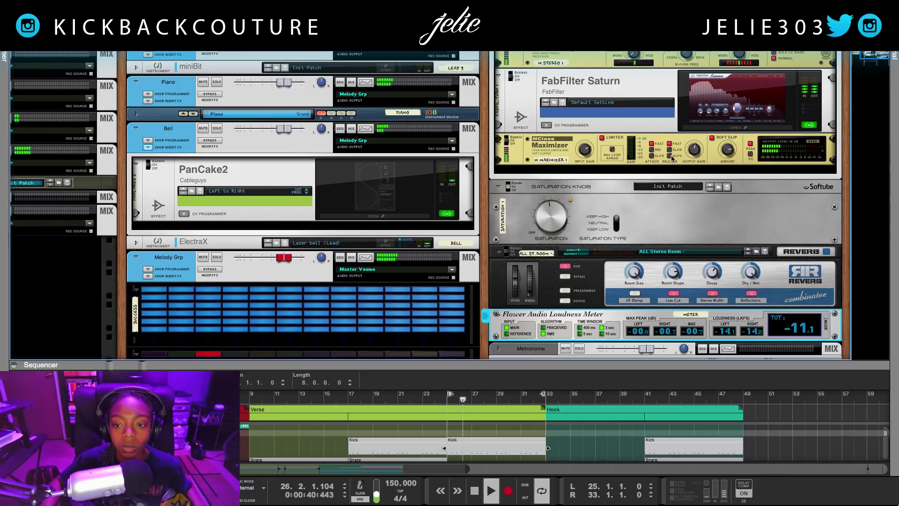
mouse_move(690, 156)
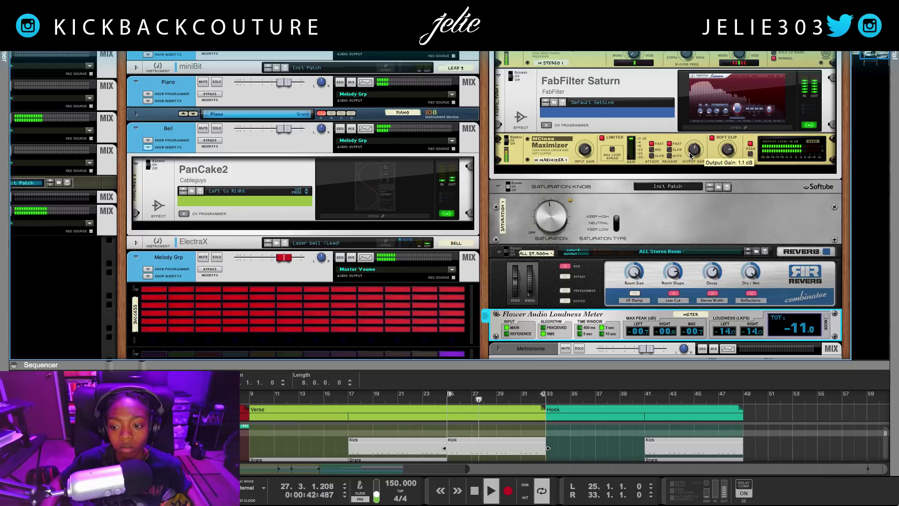
click(592, 154)
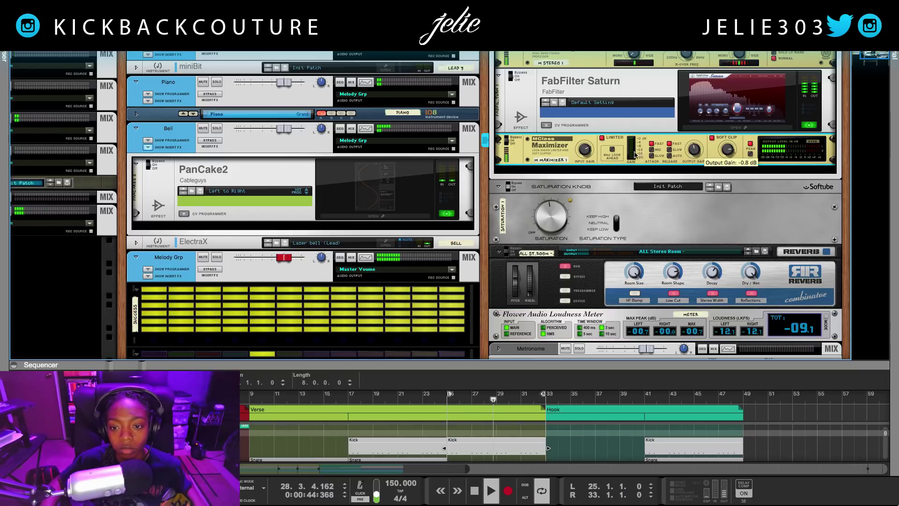
mouse_move(588, 157)
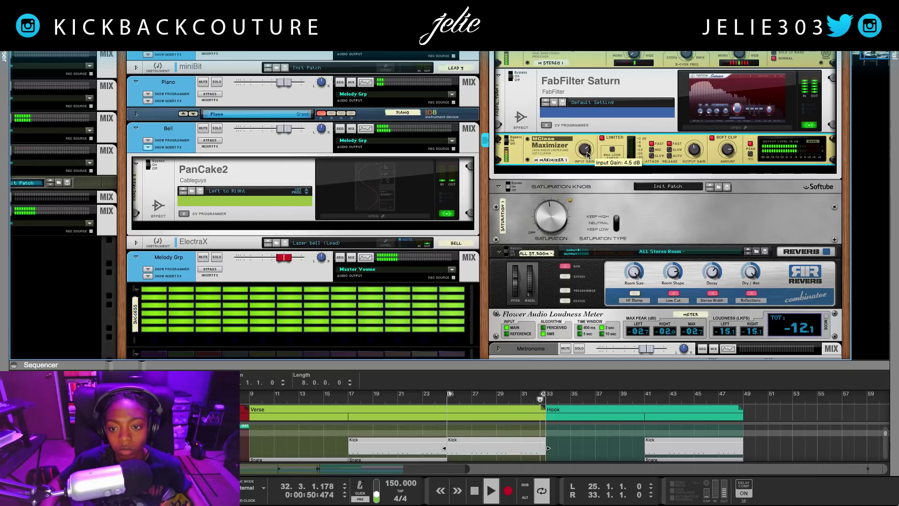
mouse_move(693, 153)
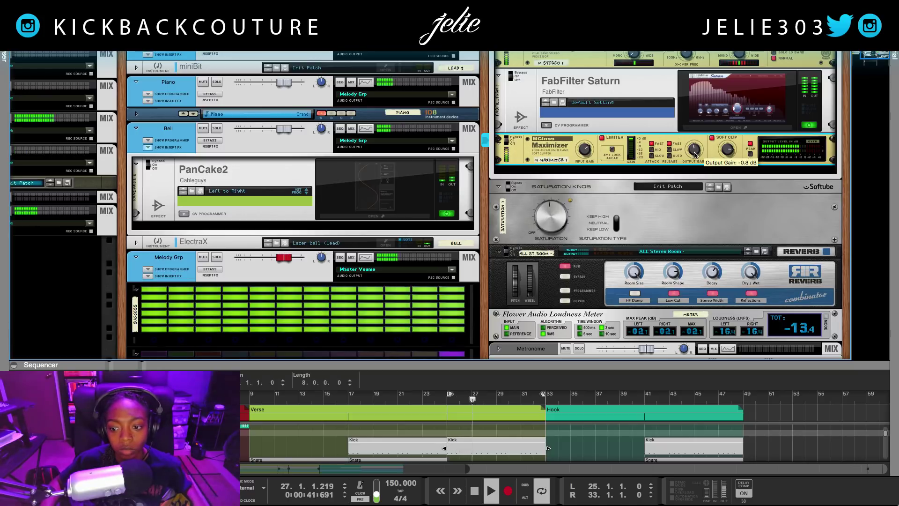
Check the looped mix in mono by switching the Master Section's Mono button on and off, and stop playback.
scroll(546, 155, up, 1)
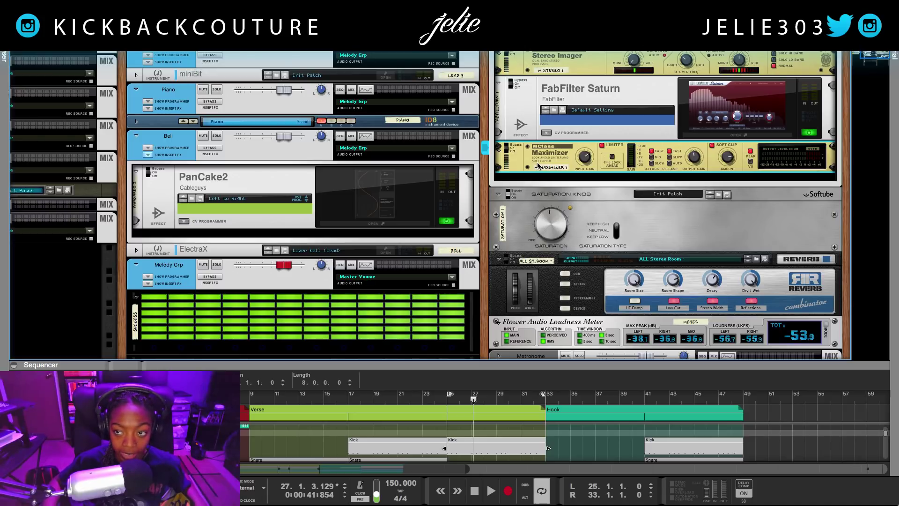
scroll(542, 169, up, 5)
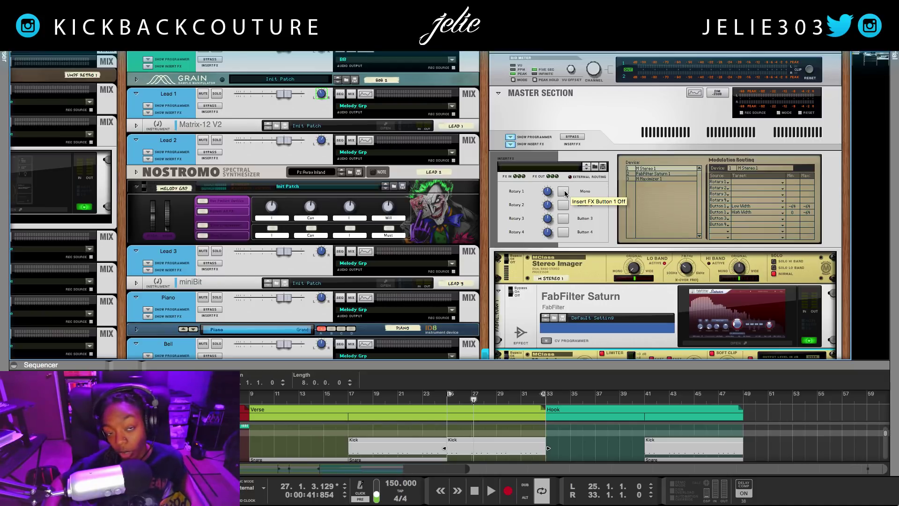
click(565, 193)
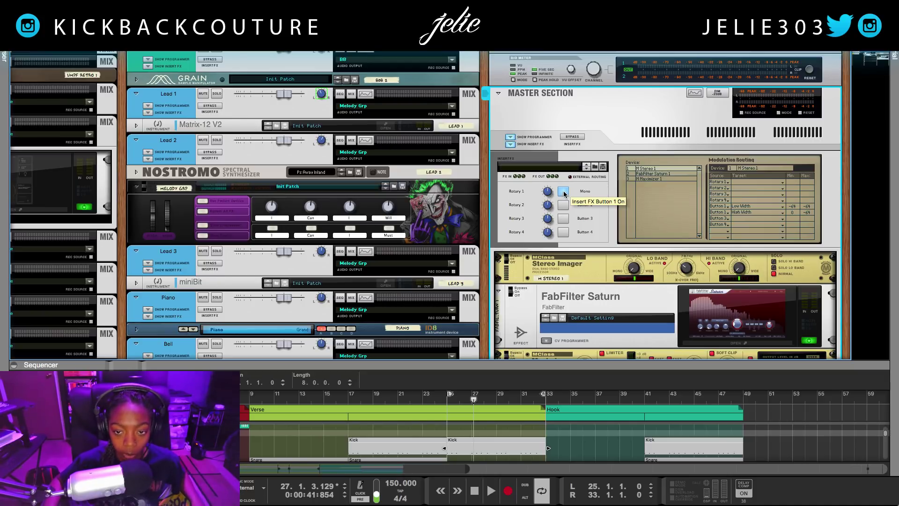
key(space)
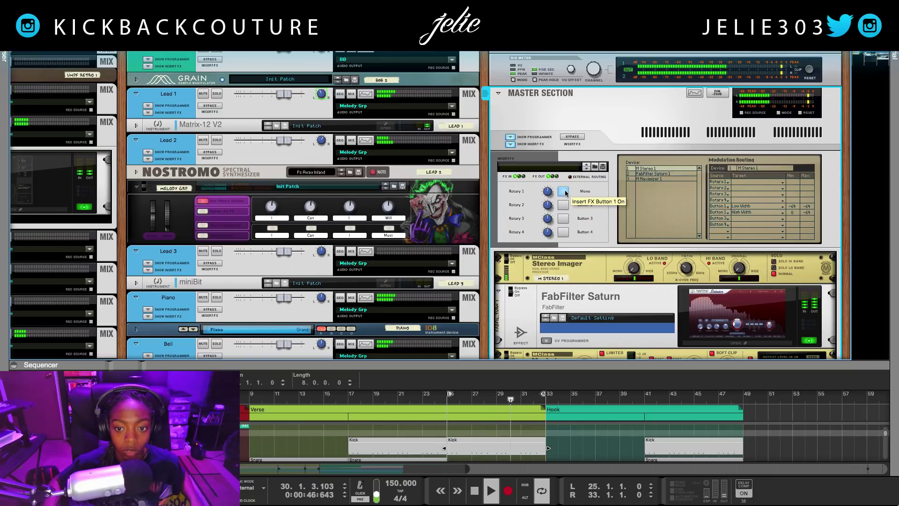
click(566, 194)
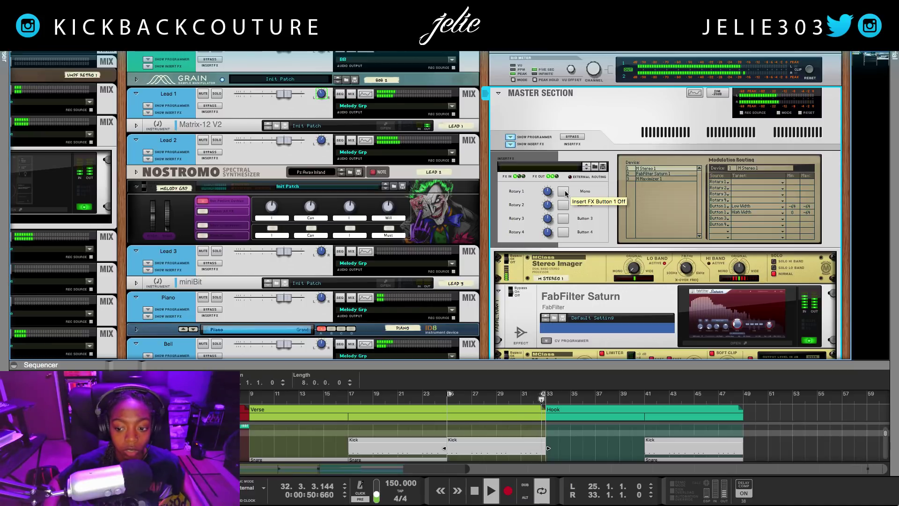
key(space)
scroll(592, 210, down, 3)
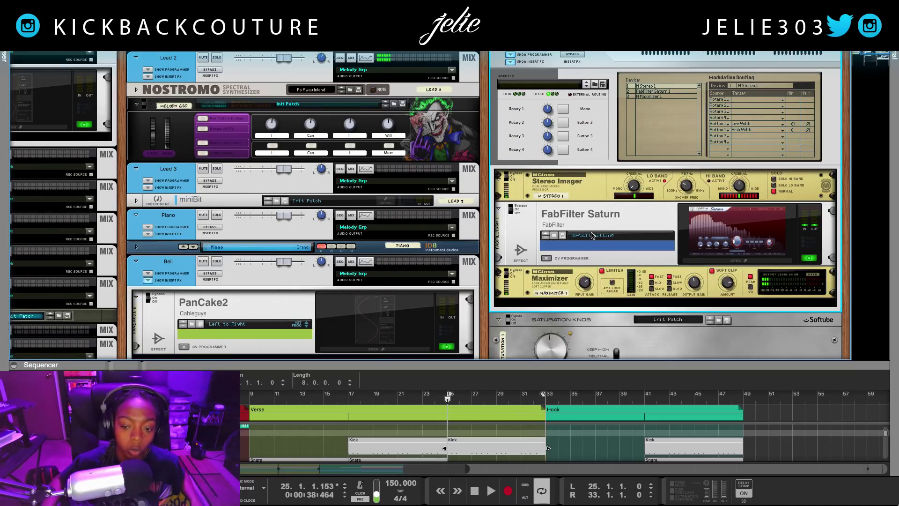